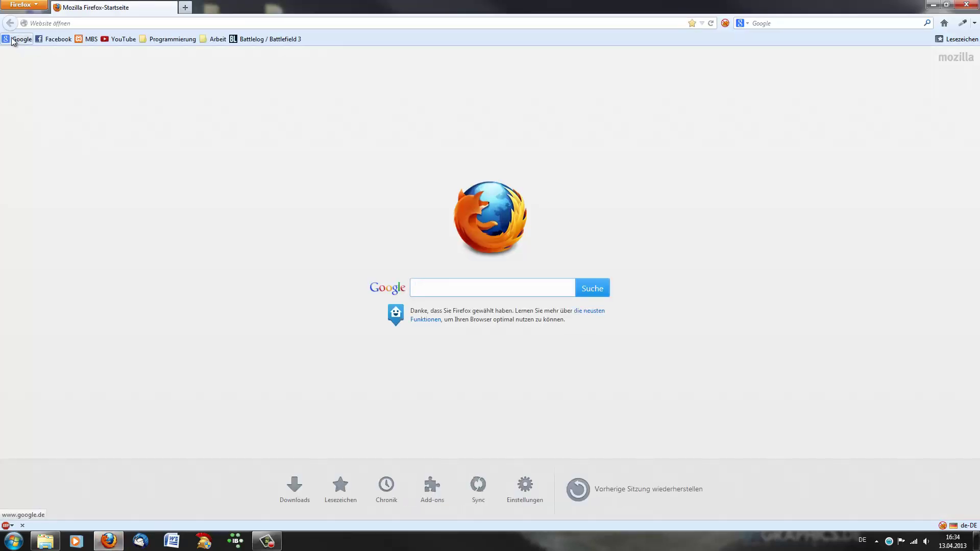
Search Google for codetyphon and open the CodeTyphon page on the PilotLogic site
left_click(13, 40)
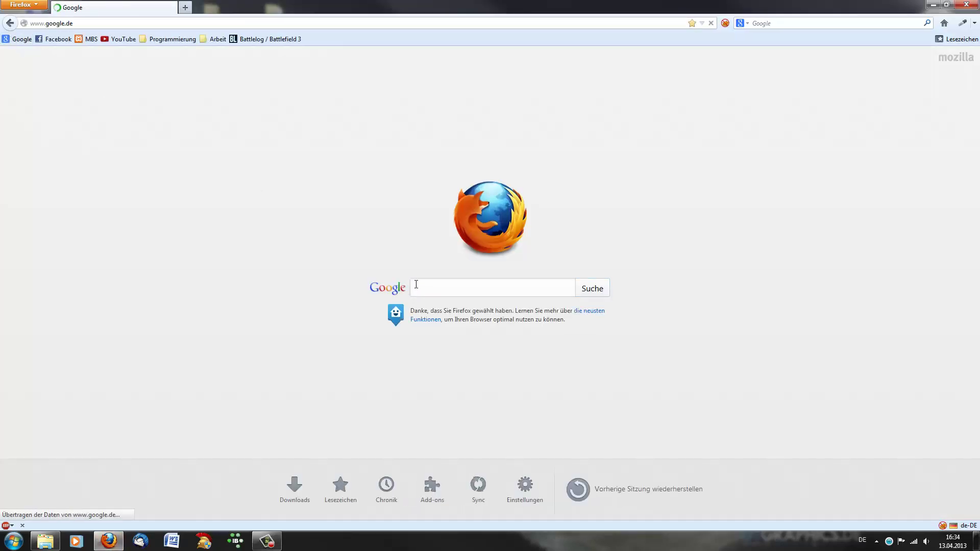
type("codetyphon")
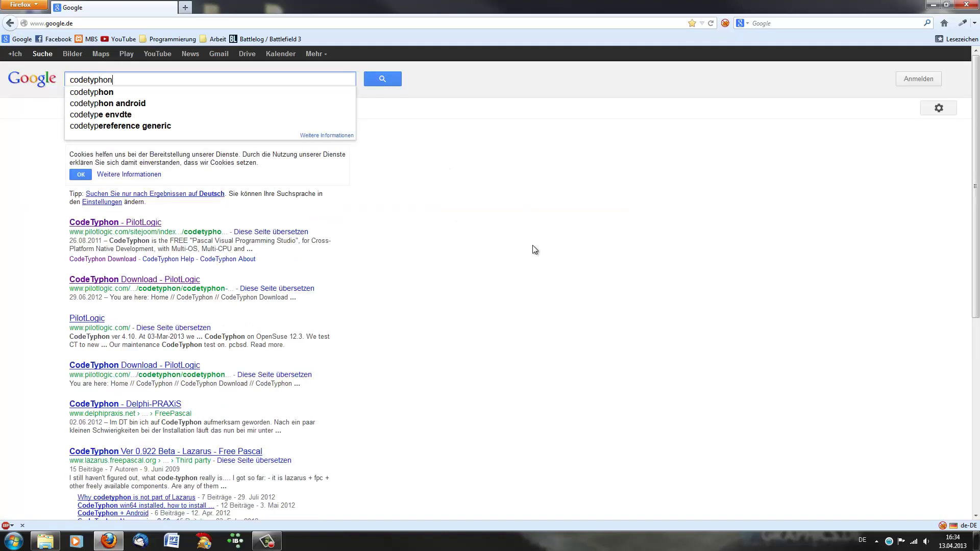
key("Return")
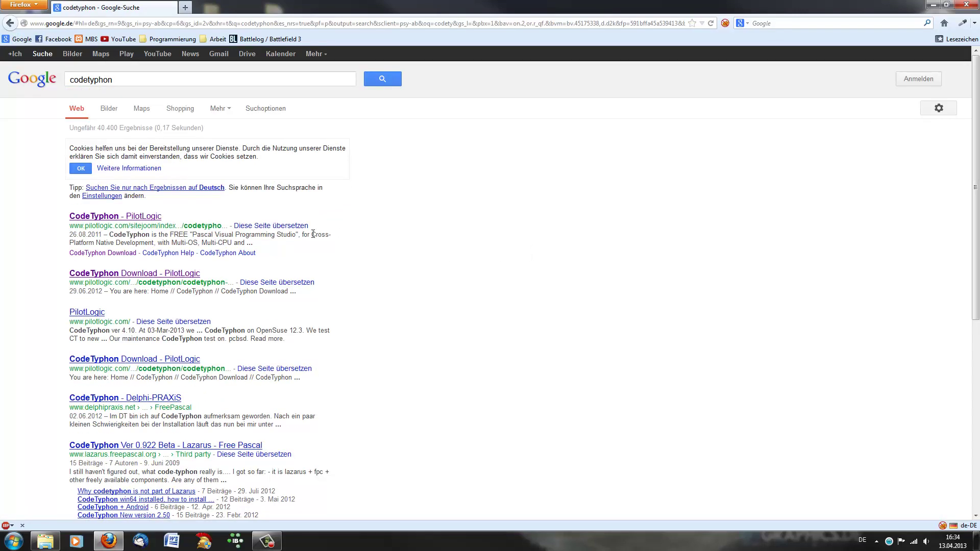
left_click(121, 217)
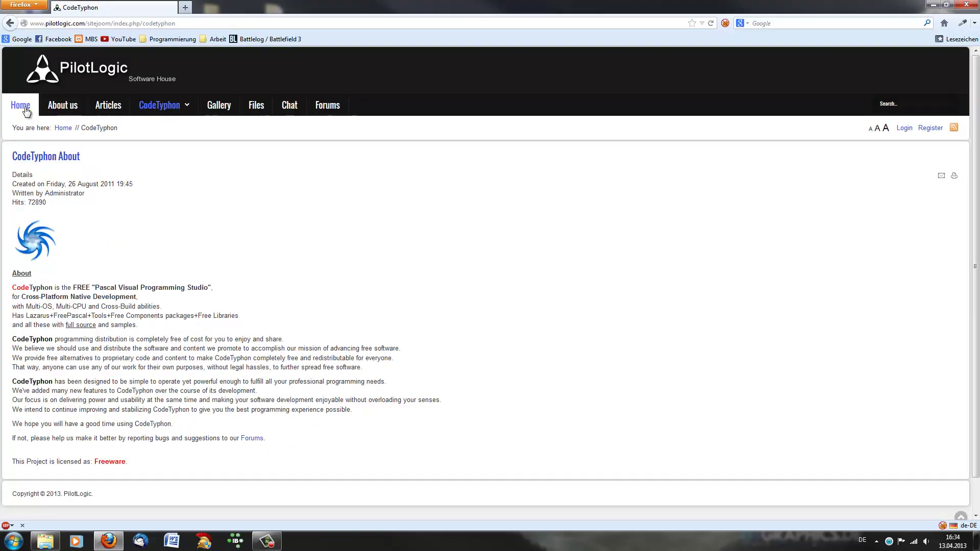
Look through the PilotLogic home page for the CodeTyphon ver 4.20 release news and supported systems
left_click(26, 107)
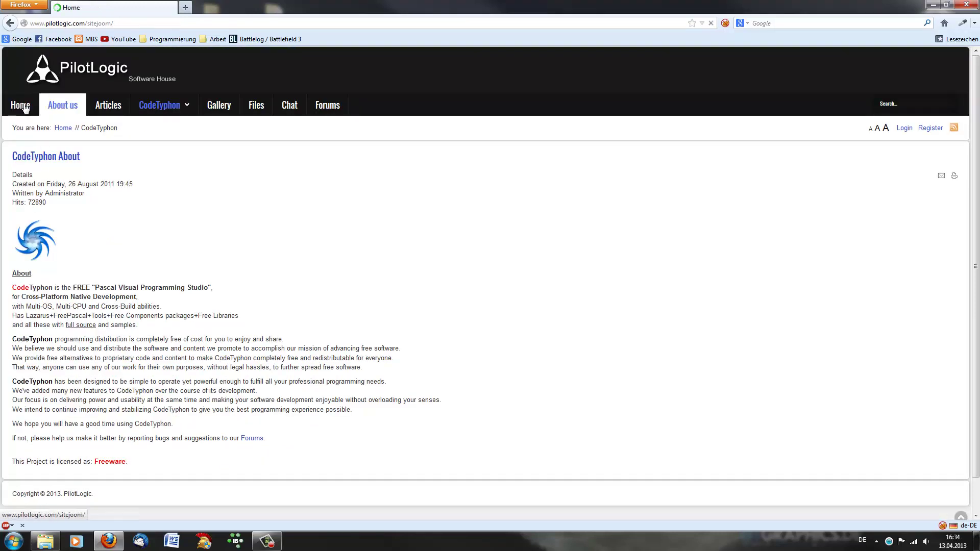
scroll(469, 222, "down", 5)
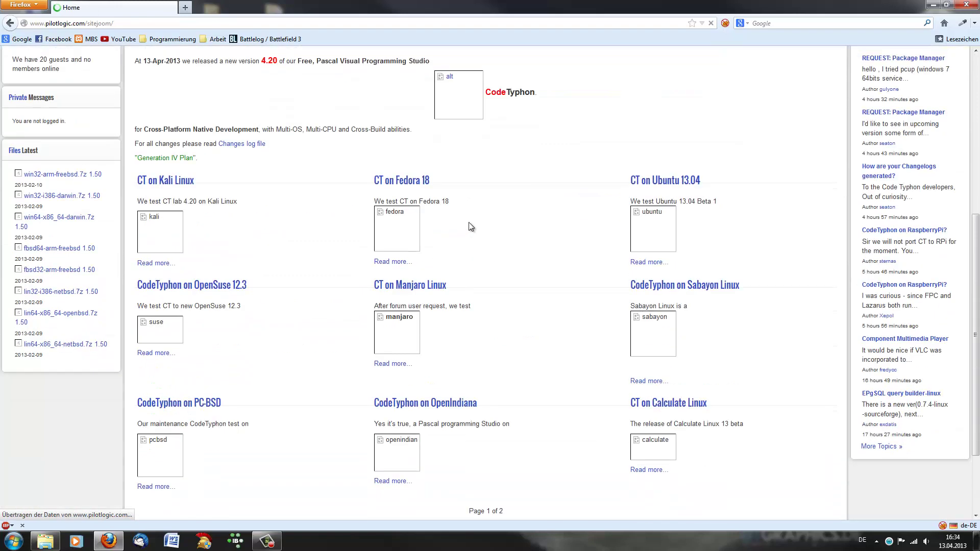
scroll(518, 240, "up", 6)
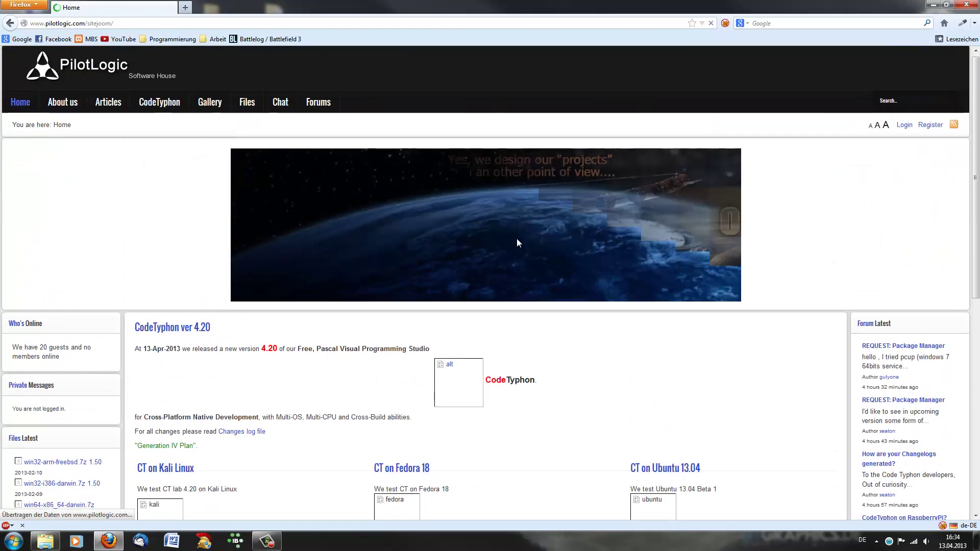
scroll(518, 239, "down", 5)
scroll(516, 242, "down", 4)
scroll(516, 242, "up", 9)
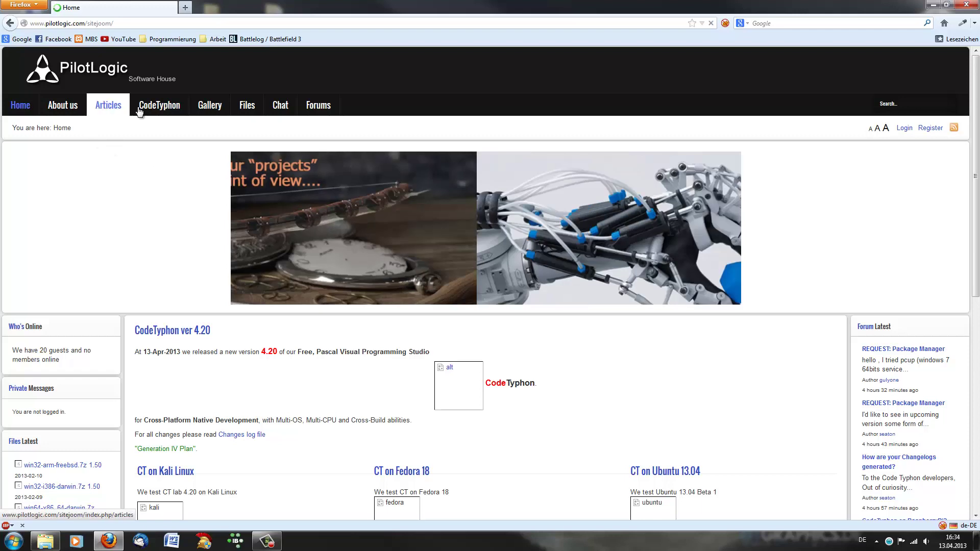
Open the CodeTyphon Download page, review the server links for the current version, and close the browser
left_click(175, 109)
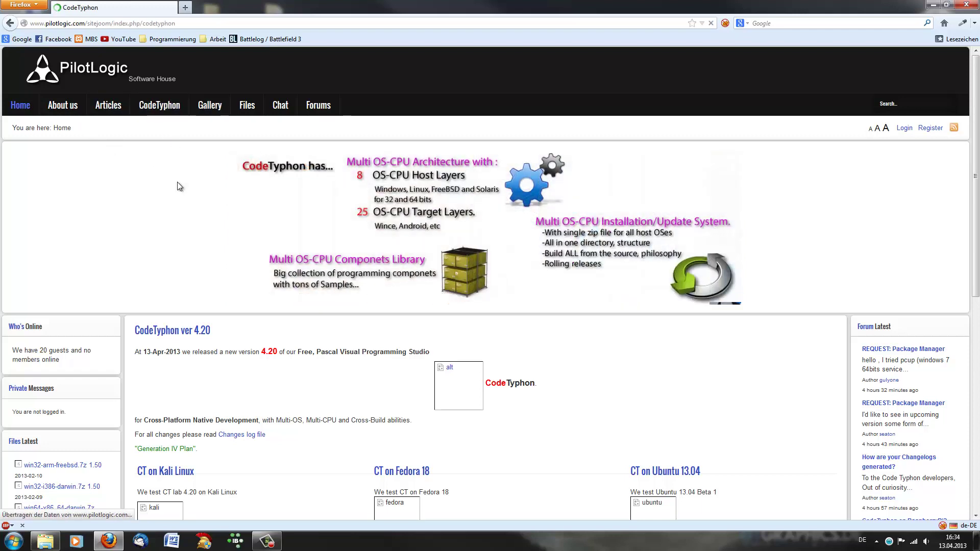
mouse_move(167, 108)
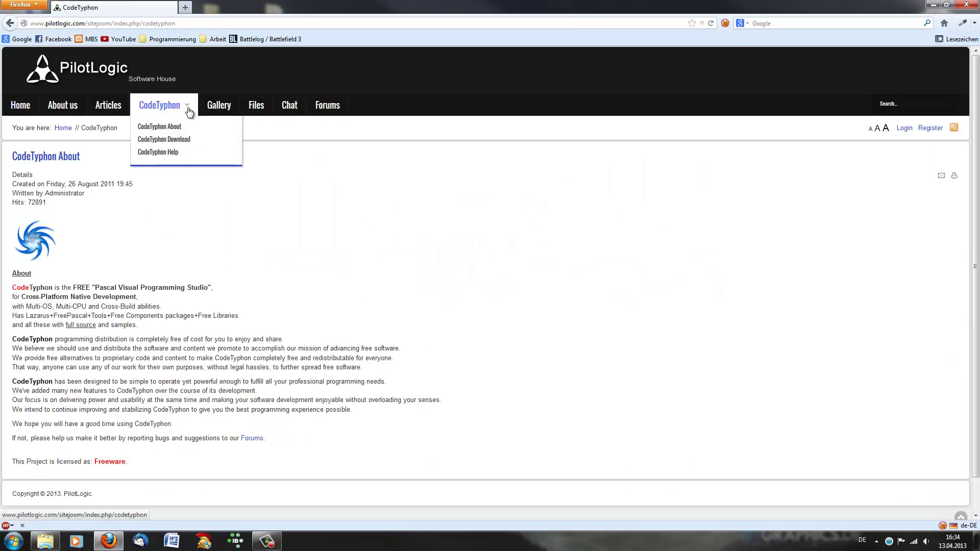
left_click(184, 140)
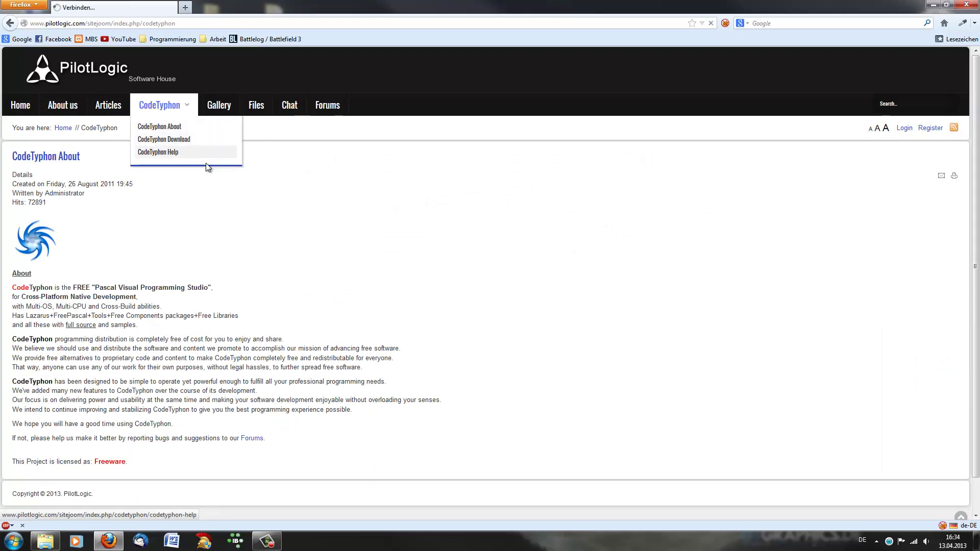
scroll(350, 284, "down", 2)
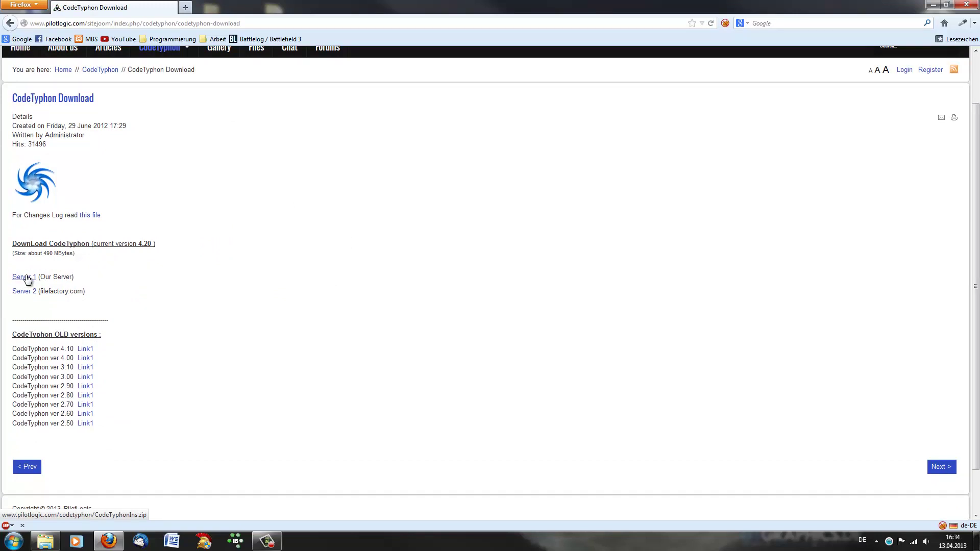
scroll(27, 279, "up", 2)
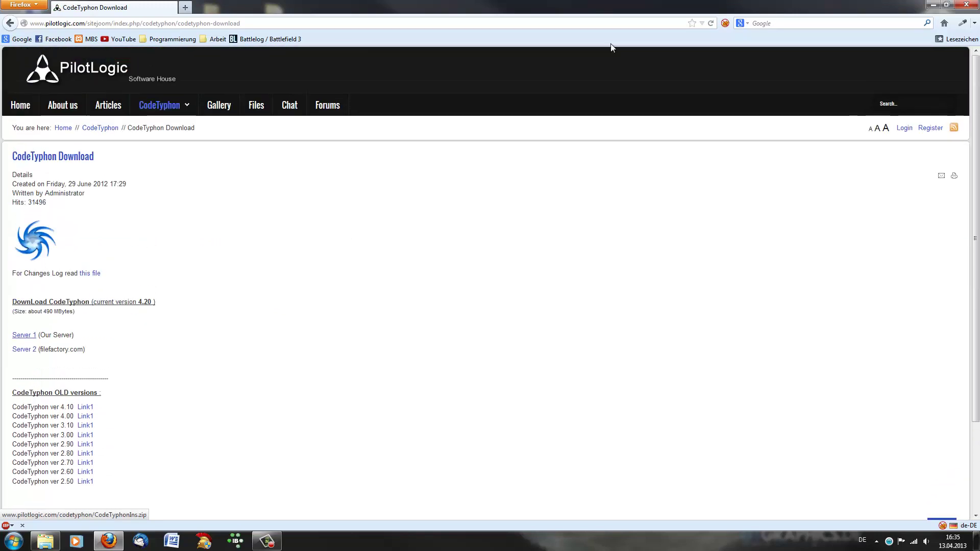
left_click(964, 7)
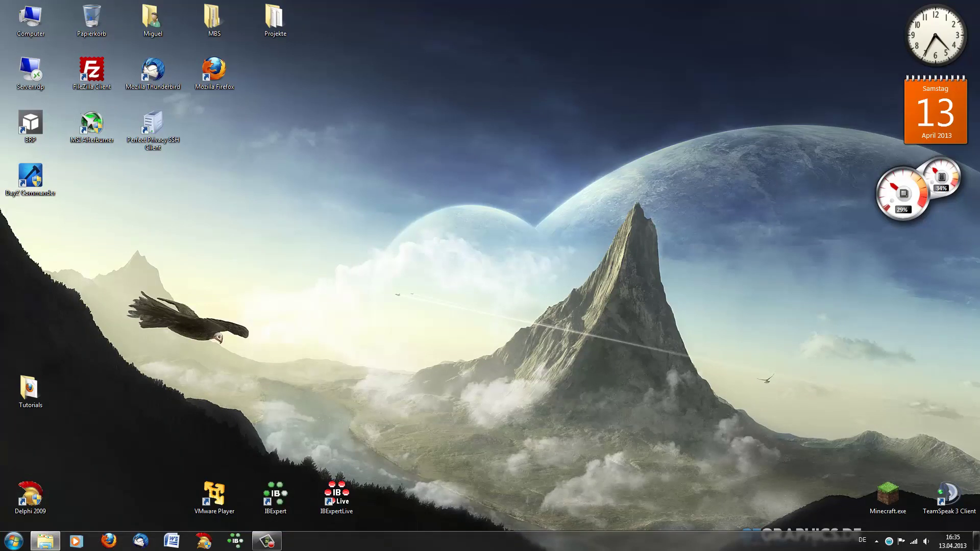
Open the Downloads folder and extract CodeTyphonIns.zip with 7-Zip into a CodeTyphonIns folder
left_click(46, 541)
left_click_drag(446, 53, 586, 105)
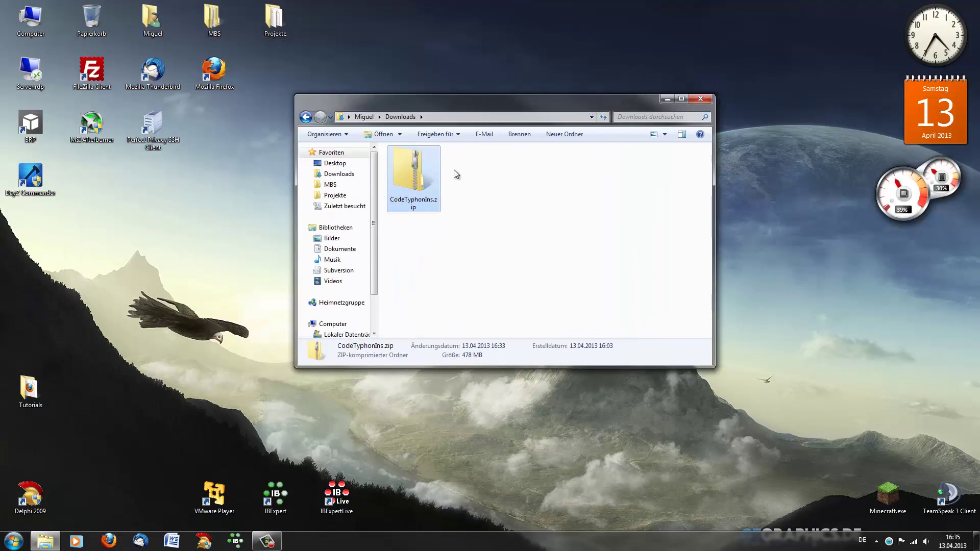
right_click(430, 171)
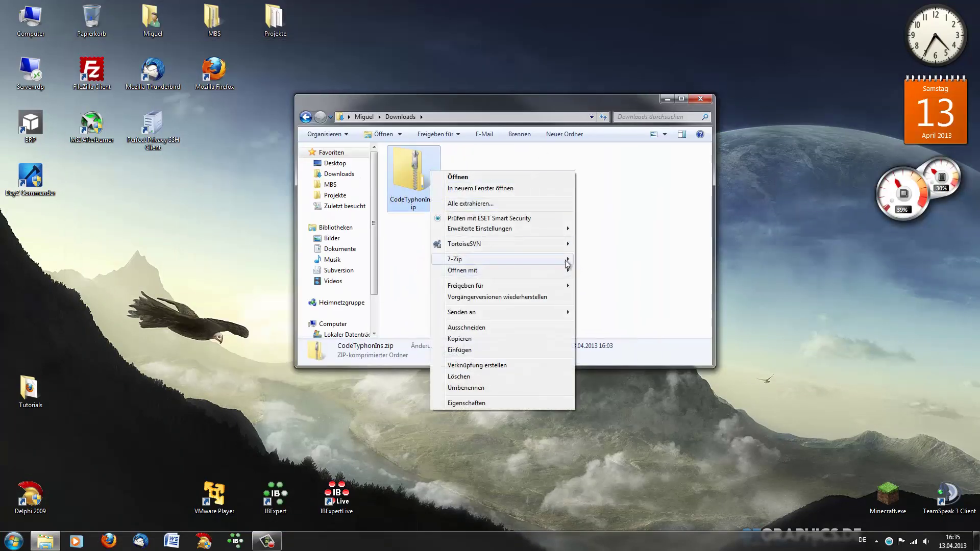
mouse_move(564, 261)
left_click(607, 282)
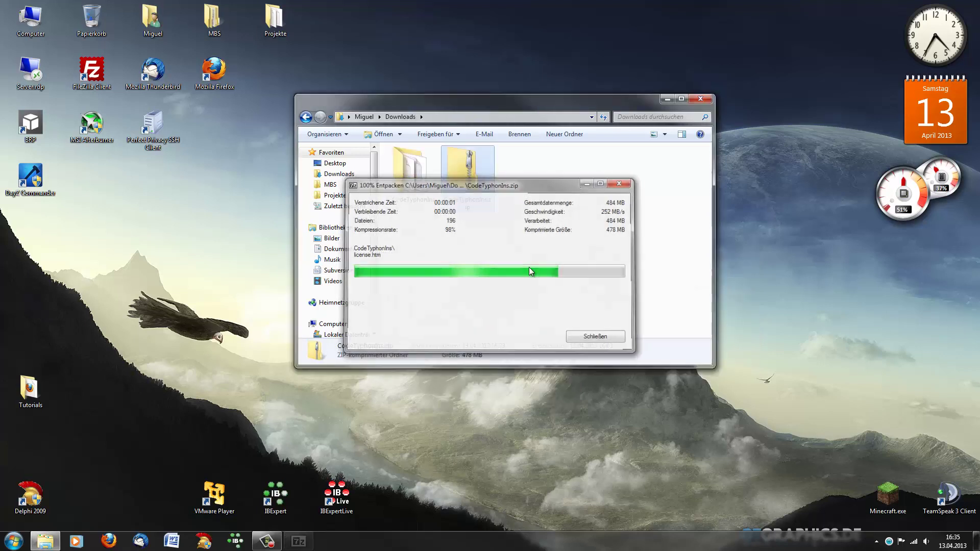
Open the extracted CodeTyphonIns folder and select install.bat, the Windows installation script
double_click(409, 176)
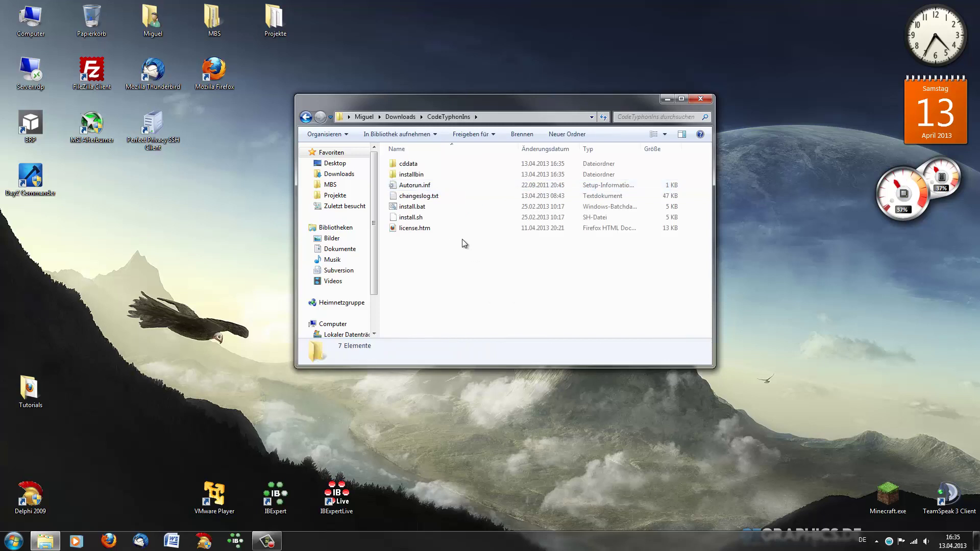
left_click(448, 205)
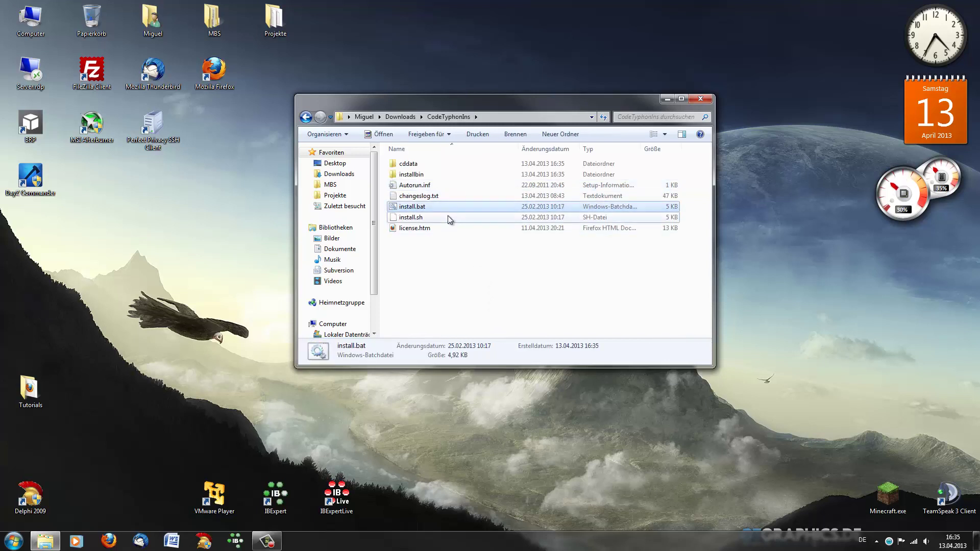
left_click(448, 216)
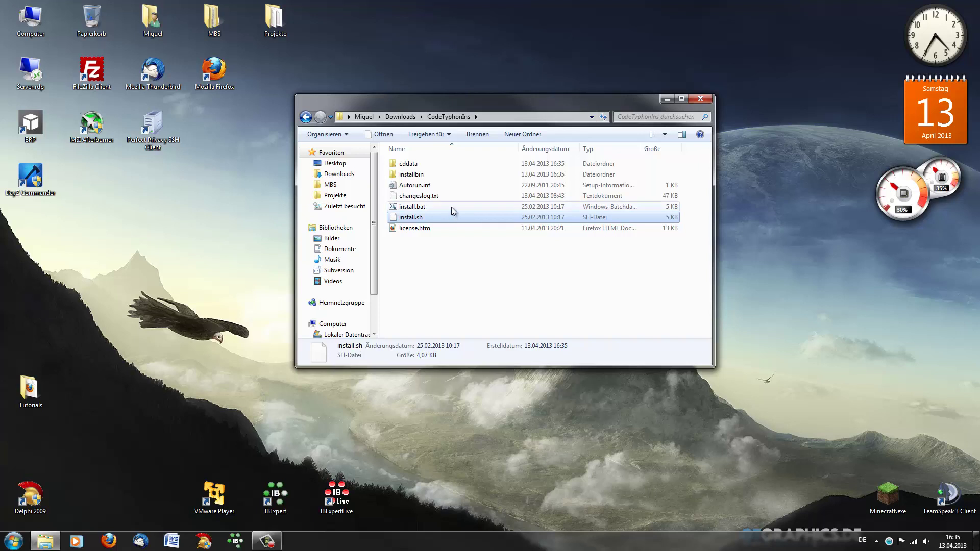
left_click(451, 207)
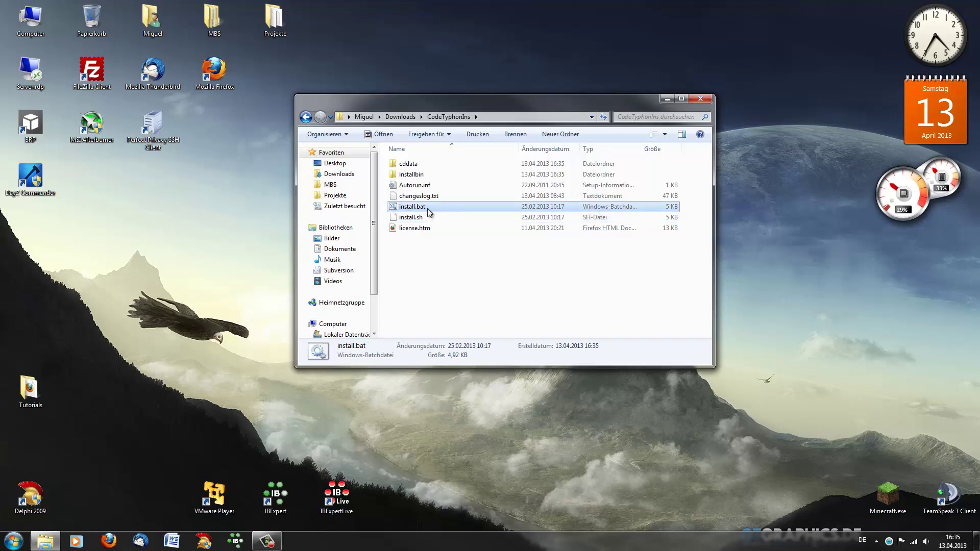
Review the script code of install.bat in the text editor and close it
right_click(421, 209)
left_click(449, 225)
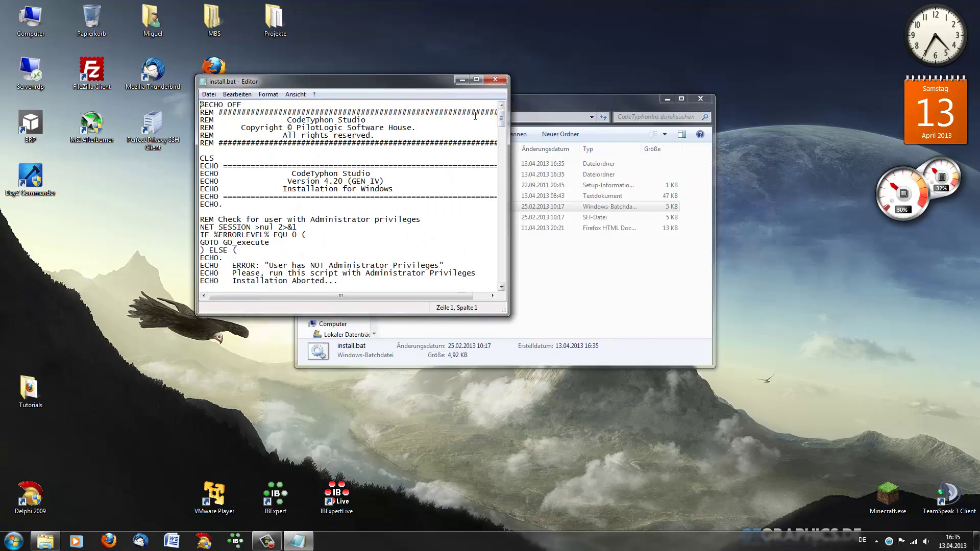
left_click_drag(502, 118, 498, 97)
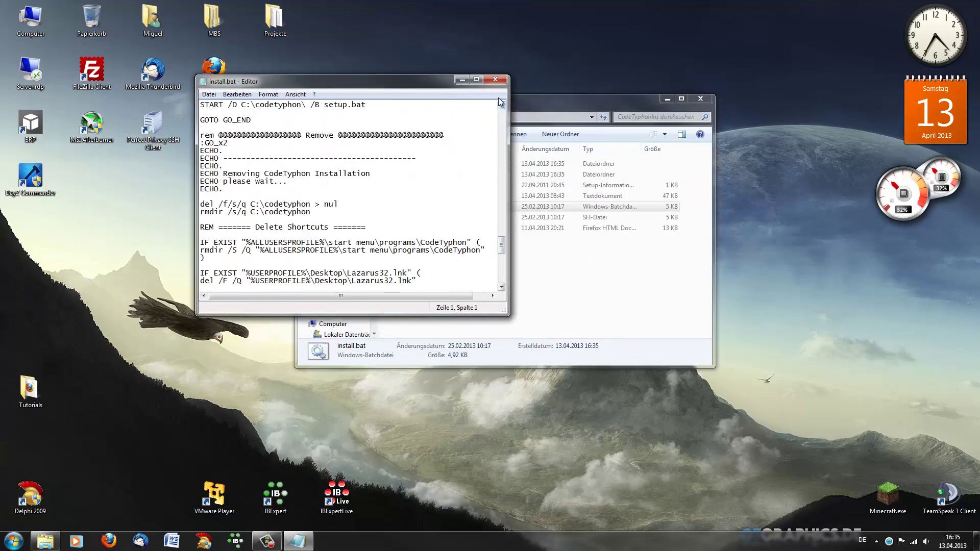
left_click(496, 80)
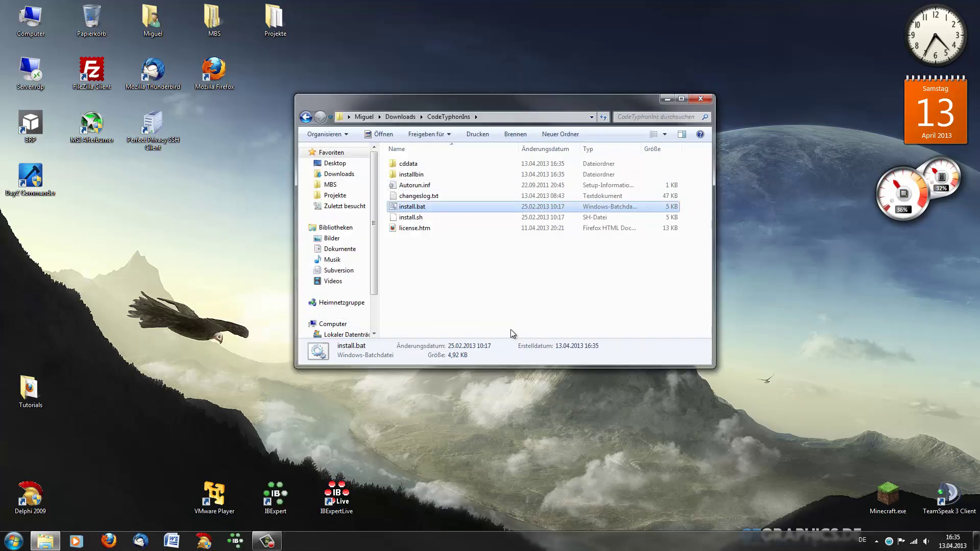
Copy the path of the CodeTyphonIns folder and start cmd.exe as administrator
left_click(531, 118)
key("ctrl+c")
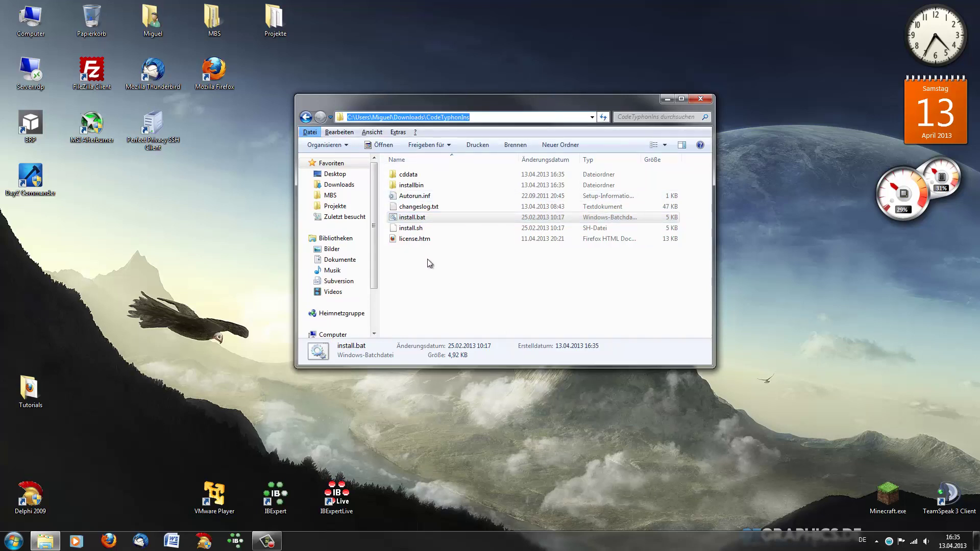
key("super")
type("cmd")
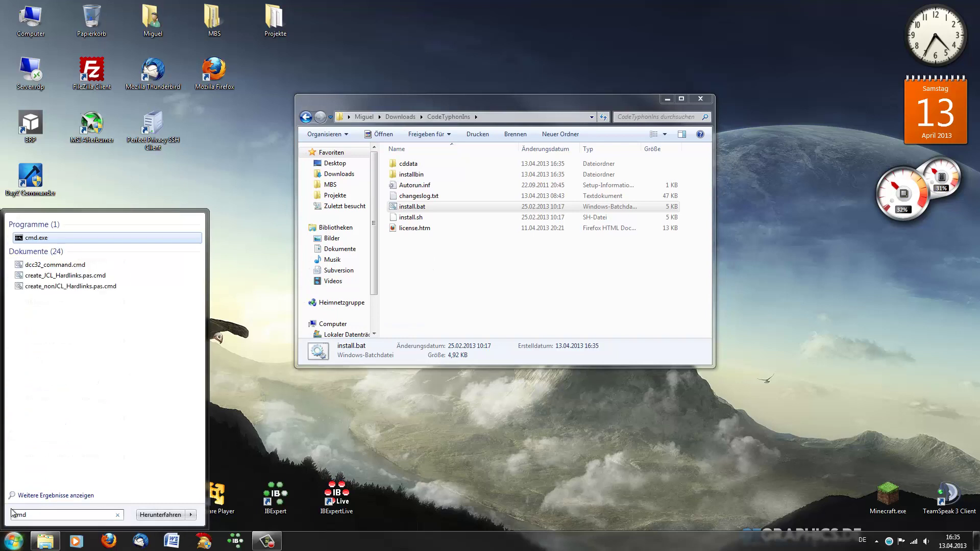
right_click(63, 236)
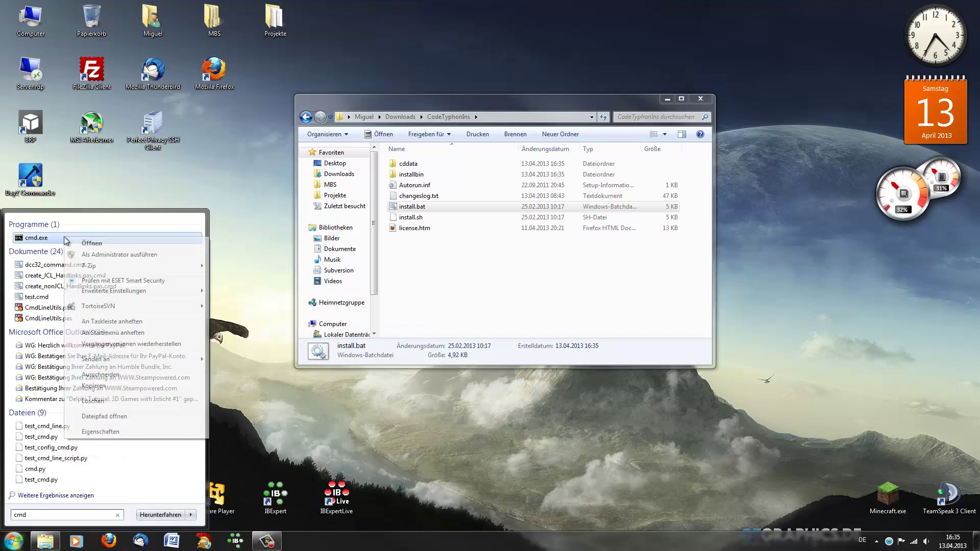
left_click(99, 255)
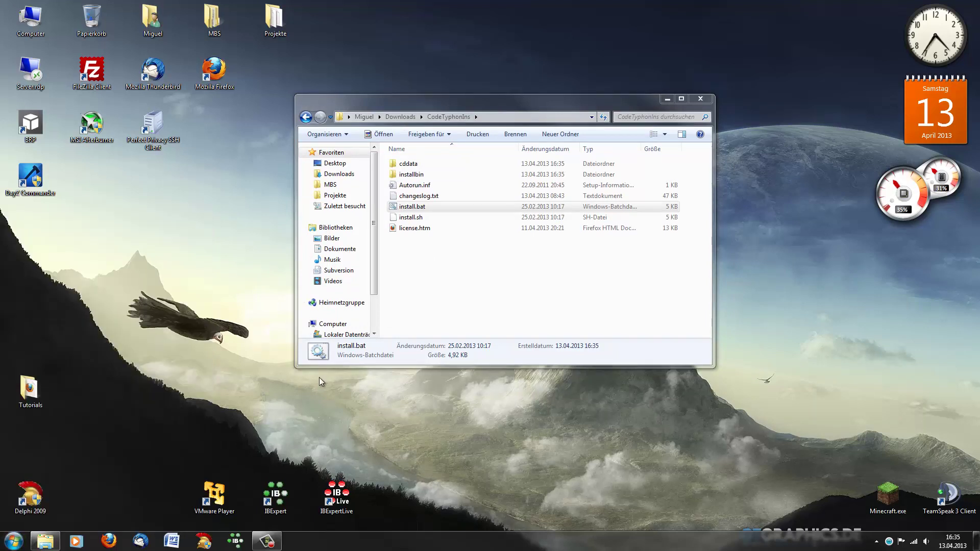
Change the command prompt's directory to the copied Downloads\CodeTyphonIns path with cd
left_click_drag(242, 85, 398, 280)
type("c")
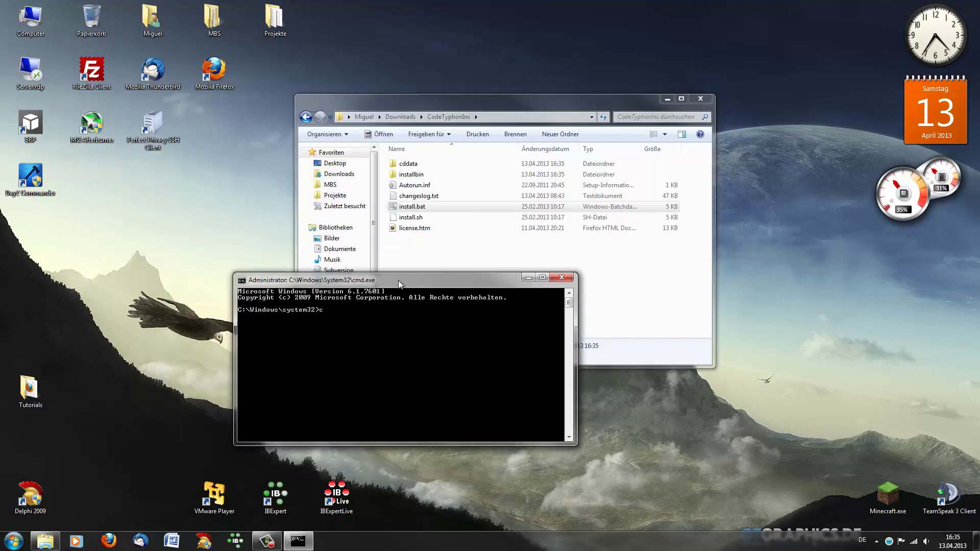
type("d")
right_click(408, 337)
left_click(437, 366)
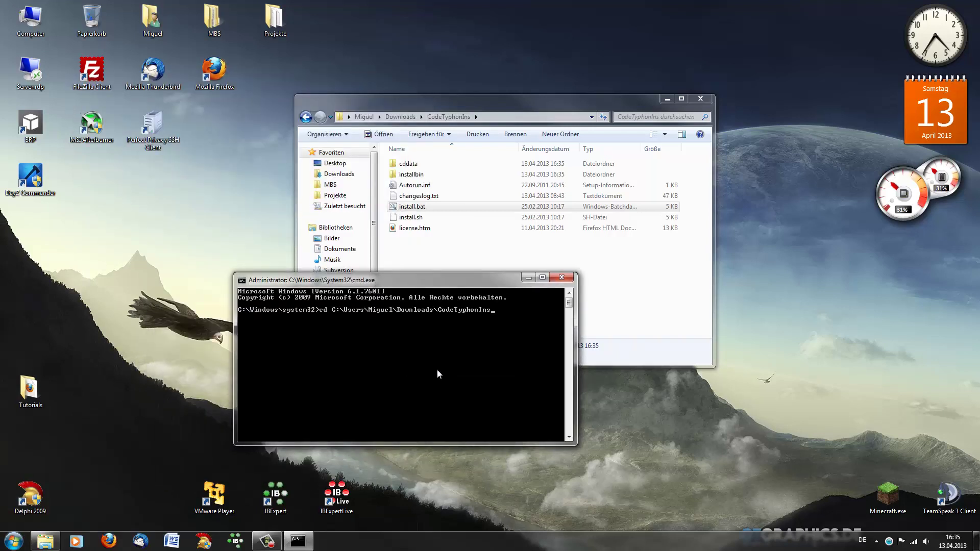
key("Return")
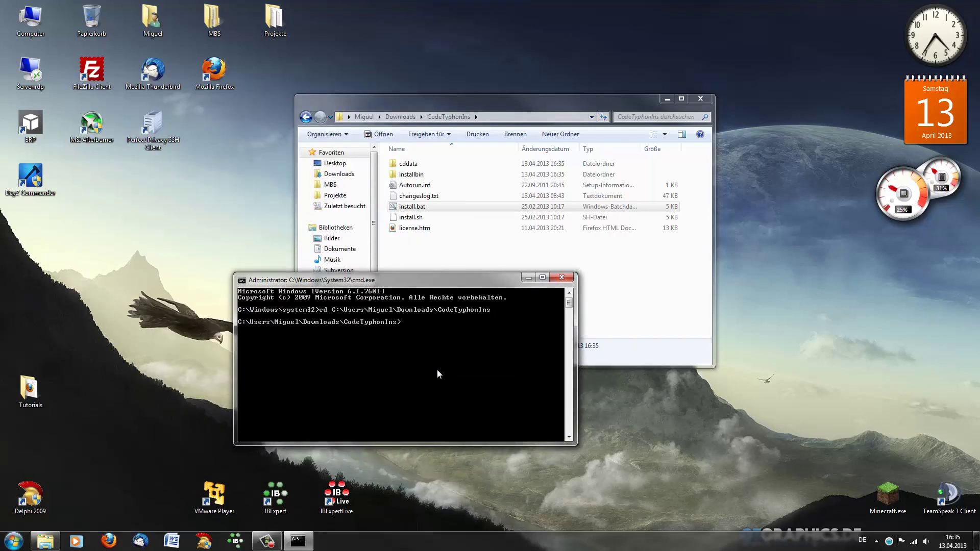
Run install.bat in the command prompt and choose option 0, Install CodeTyphon Studio
type("instal")
key("BackSpace")
key("BackSpace")
type("bat")
key("Return")
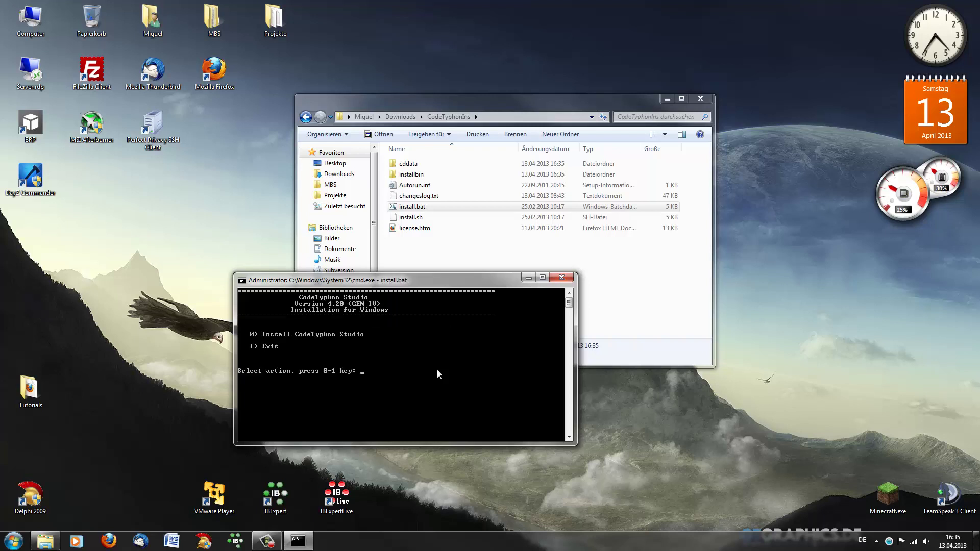
key("0")
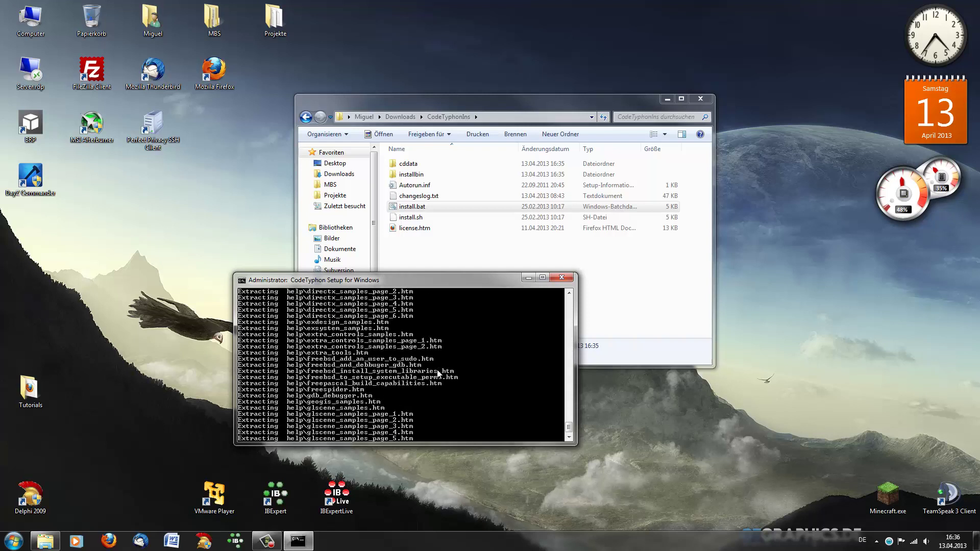
Move the CodeTyphon Setup console over the file window and place the CodeTyphon64 desktop shortcut beside VMware Player
left_click_drag(393, 281, 472, 215)
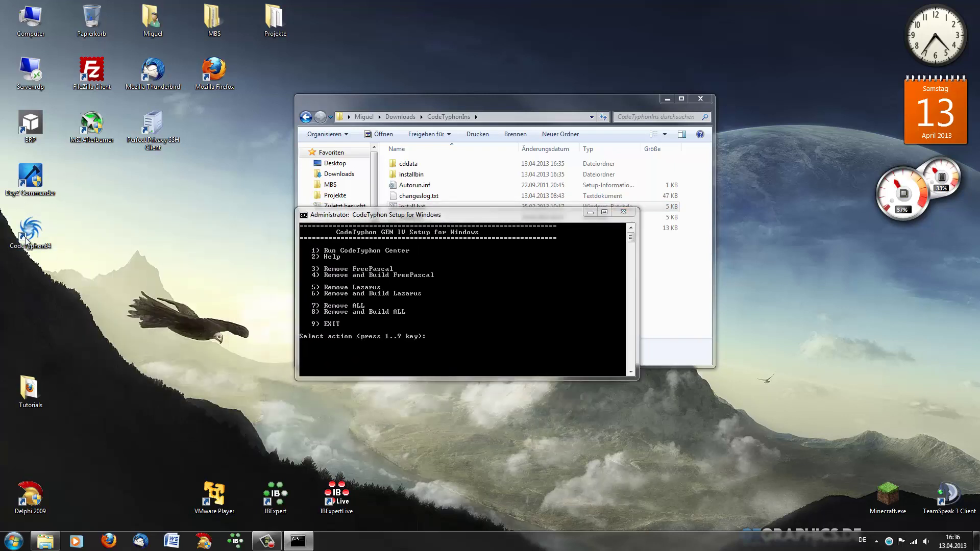
left_click_drag(150, 456, 166, 499)
left_click(506, 329)
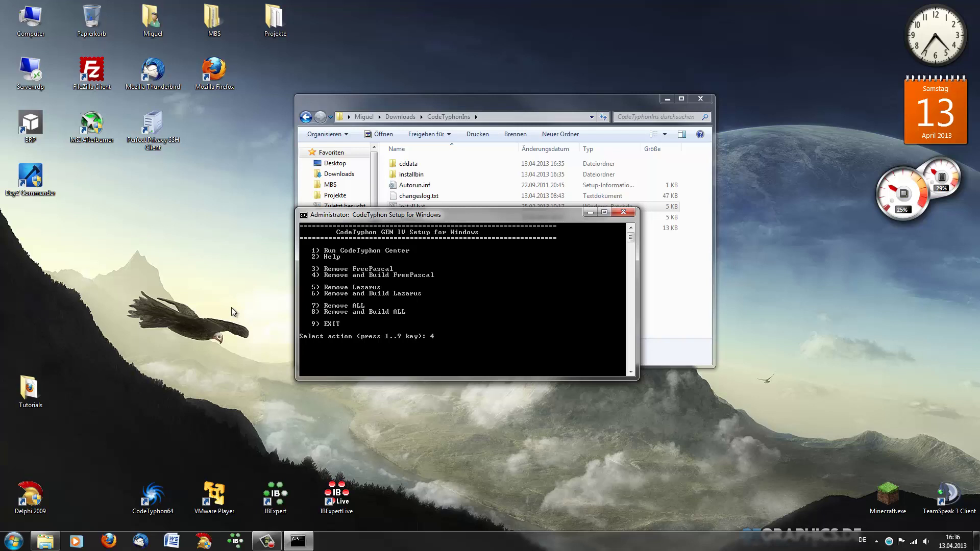
Run option 4, Remove and Build FreePascal, and place the setup console and the CodeTyphonIns folder window side by side
key("Return")
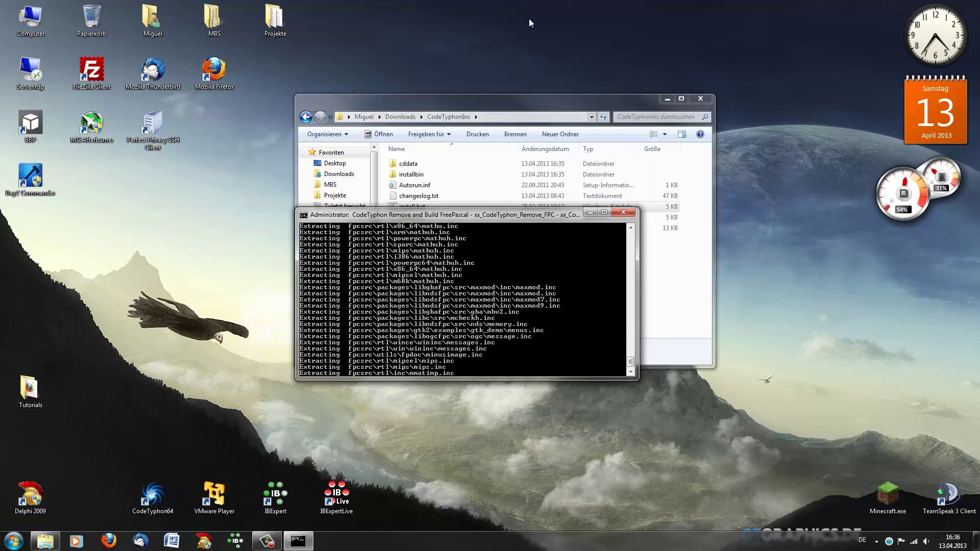
left_click_drag(484, 108, 624, 24)
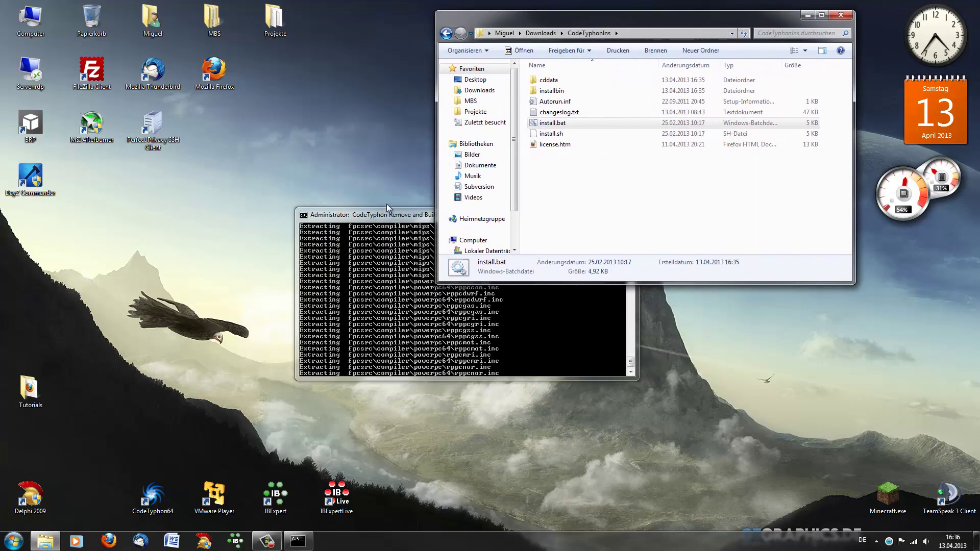
left_click(379, 219)
left_click_drag(379, 219, 159, 177)
left_click_drag(553, 16, 552, 73)
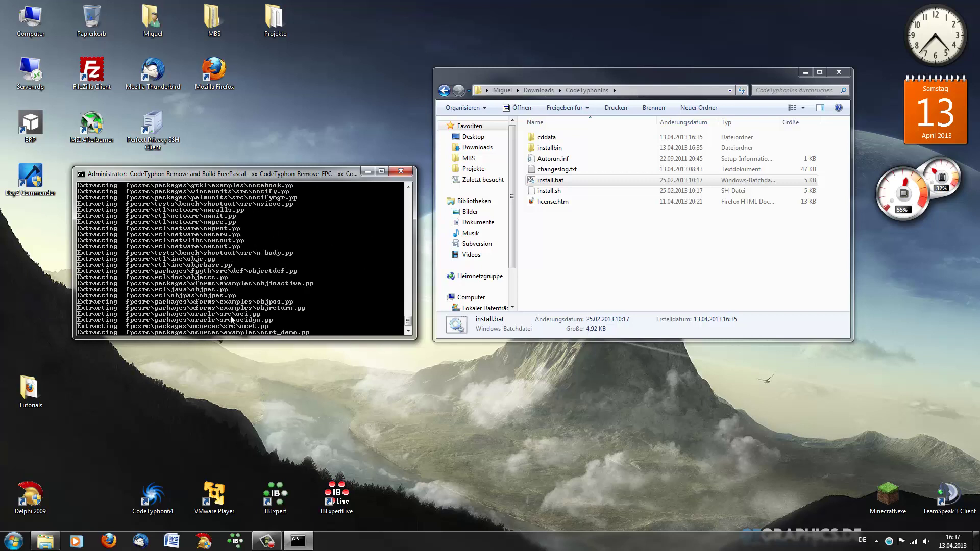
left_click(561, 226)
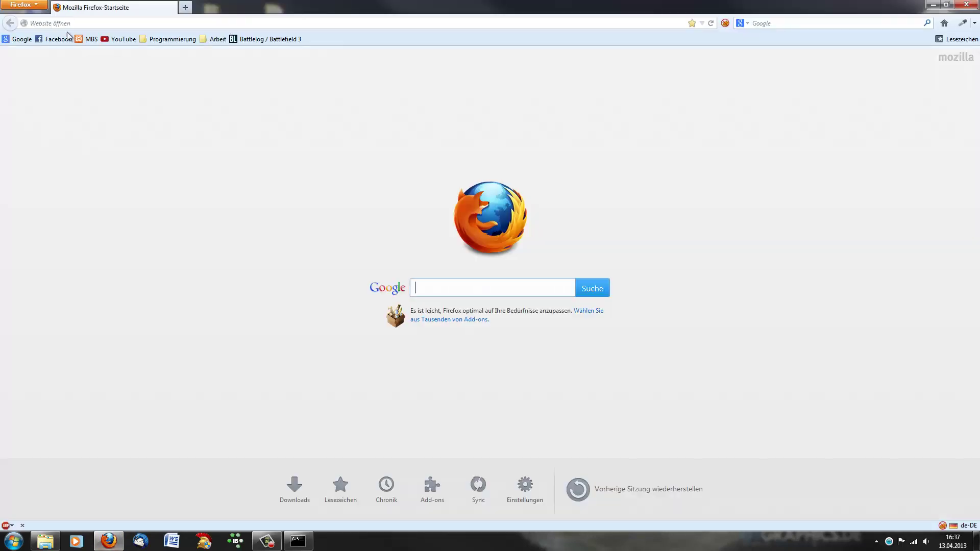
left_click(20, 39)
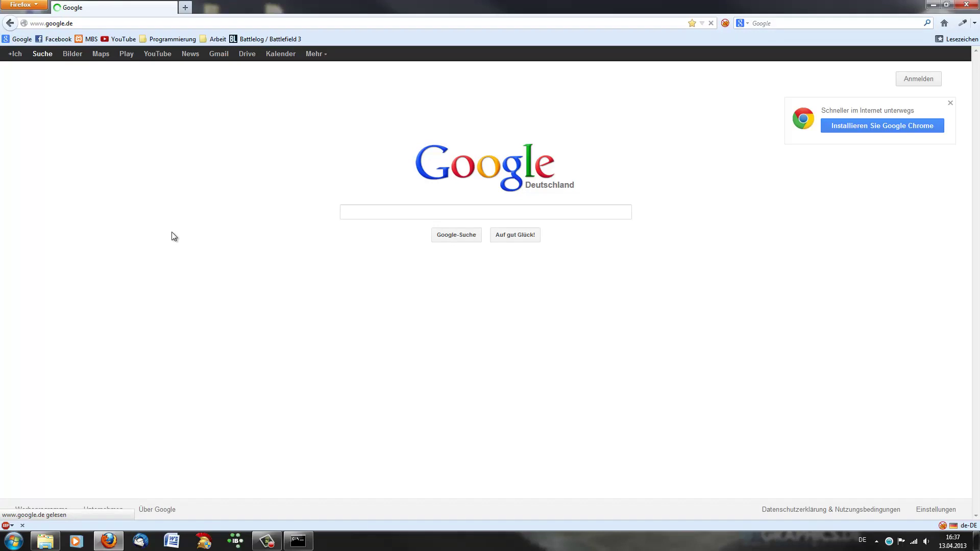
type("lazarus")
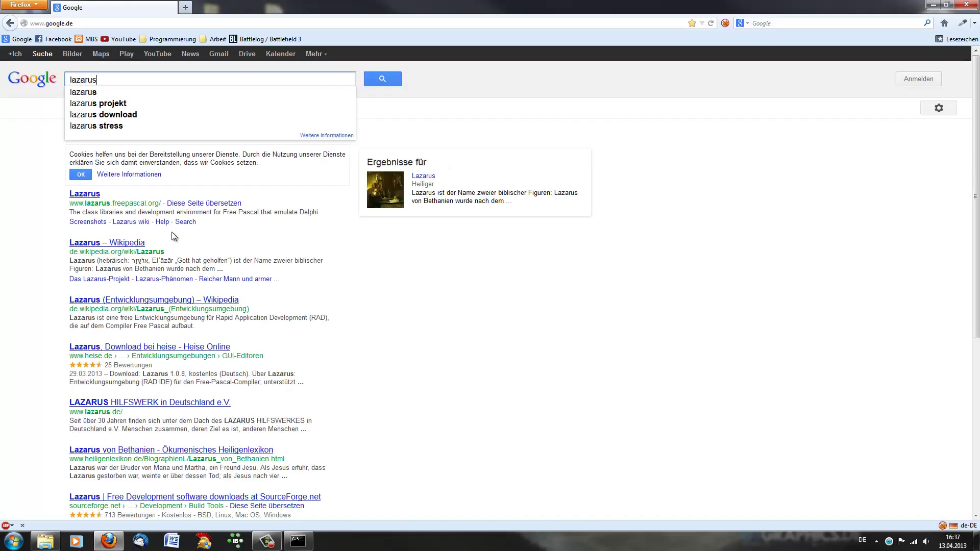
key("Return")
left_click(84, 188)
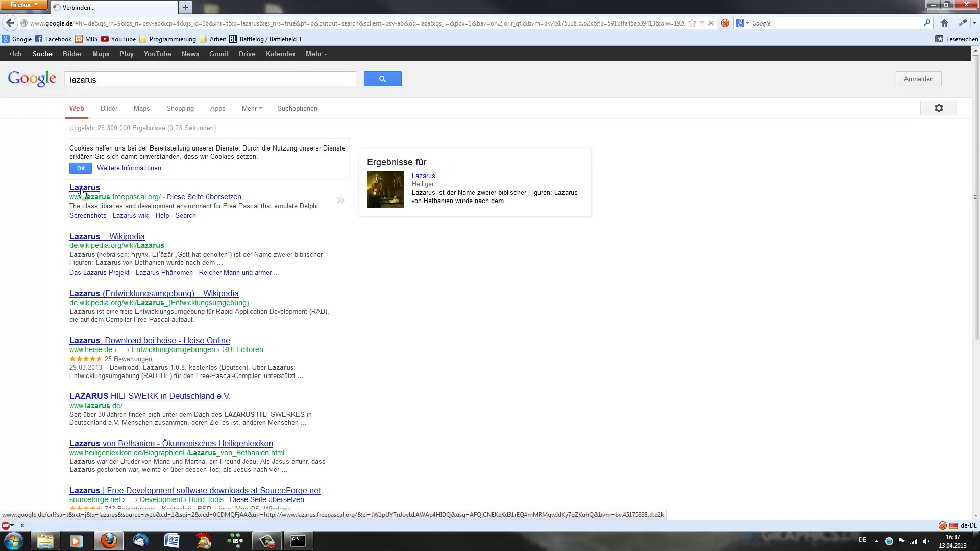
Check the FreePascal build console, and look through the list of Lazarus downloads on SourceForge
left_click(300, 542)
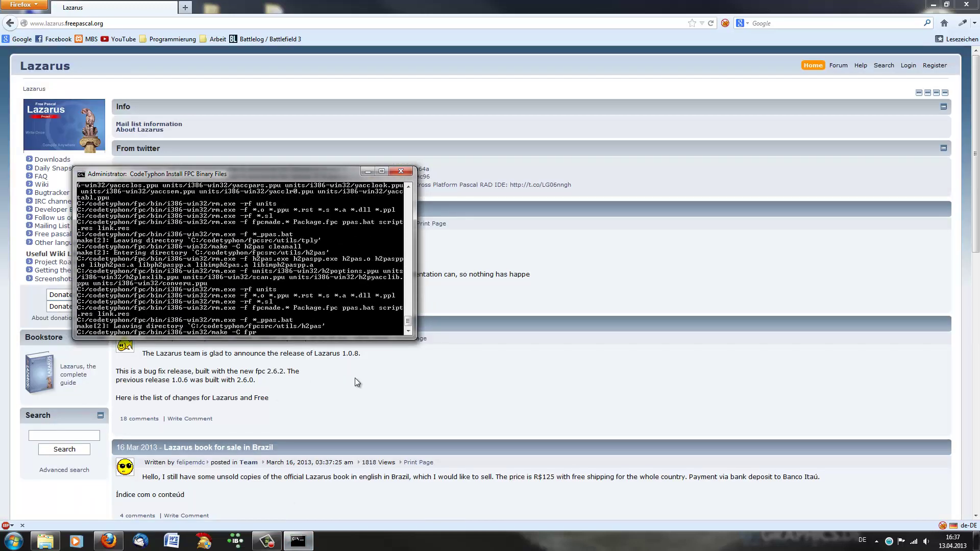
left_click(355, 379)
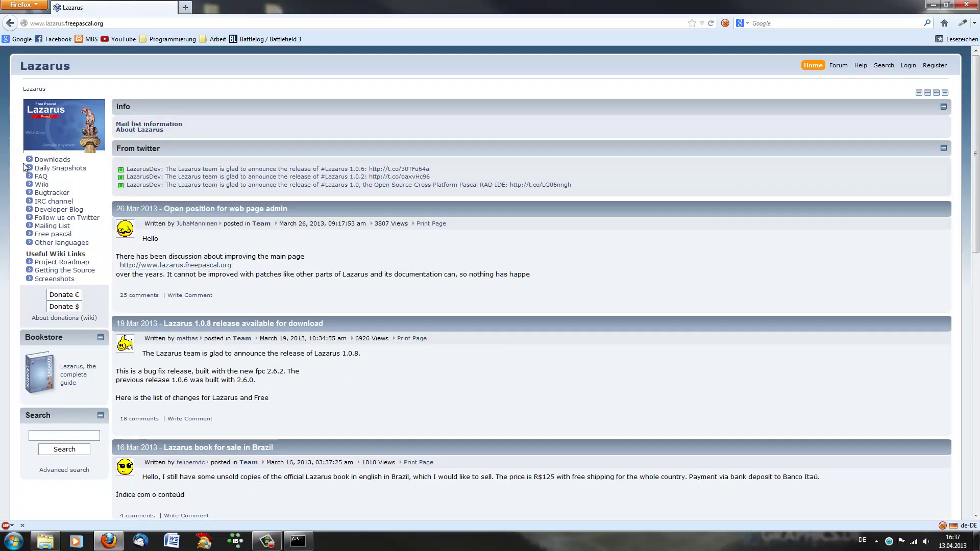
left_click(50, 159)
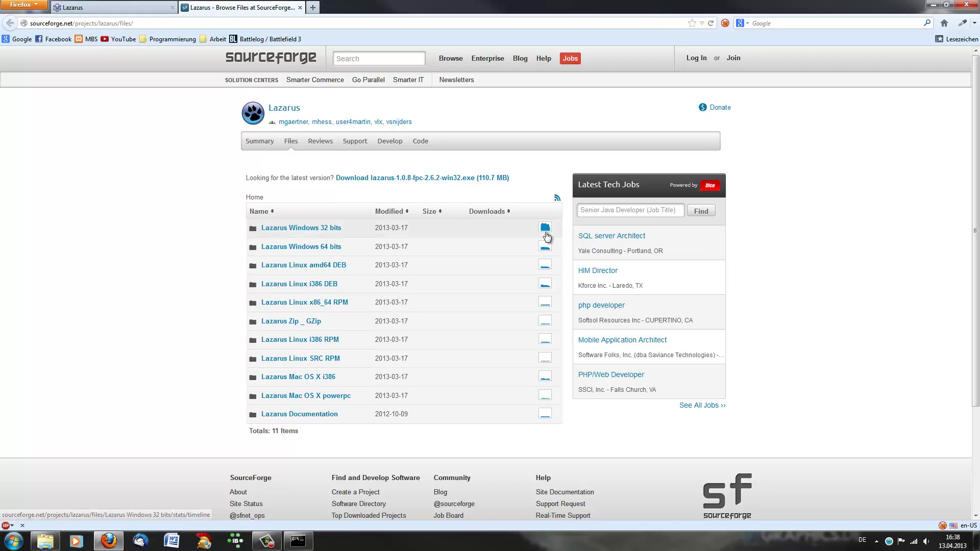
mouse_move(546, 232)
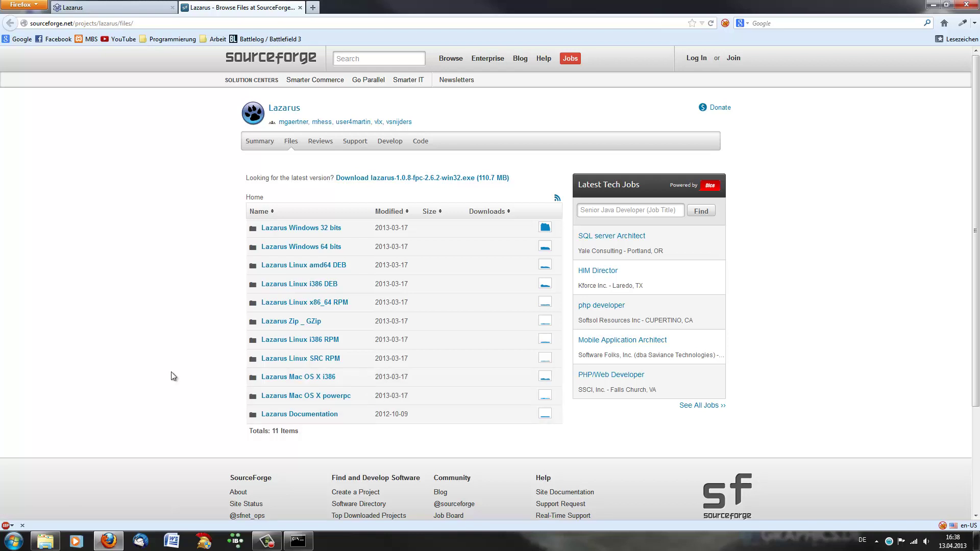
scroll(174, 377, "down", 5)
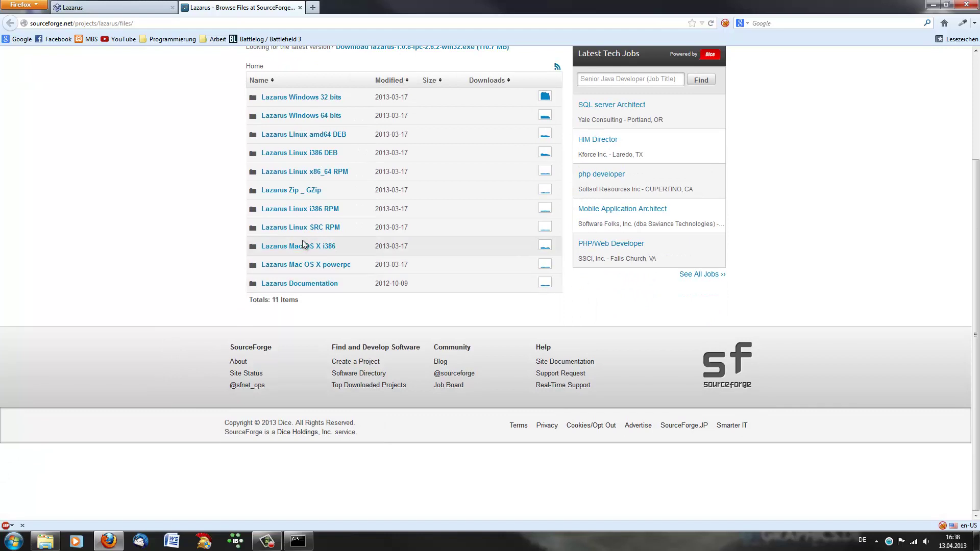
scroll(291, 250, "up", 5)
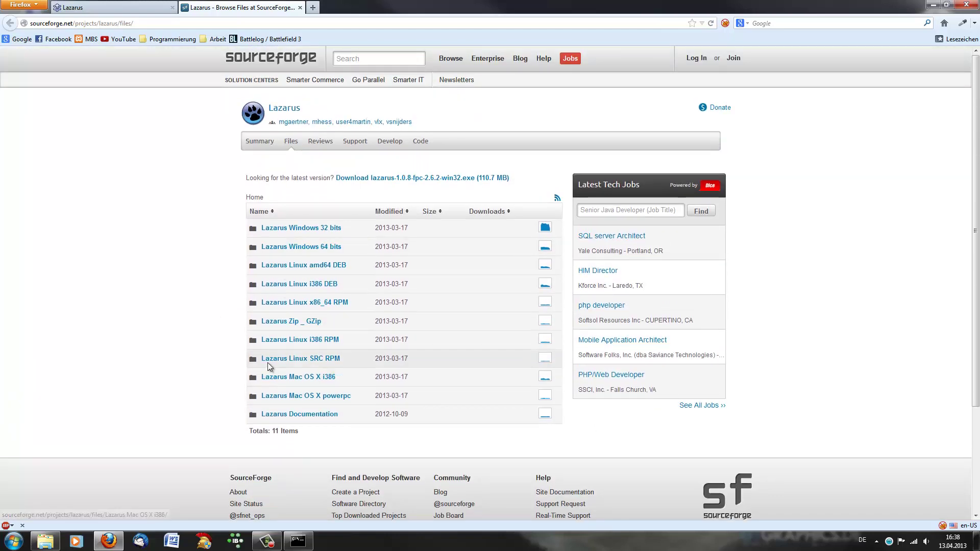
Look into the Lazarus Mac OS X i386 and Lazarus Documentation download folders and close the SourceForge tab
left_click(290, 381)
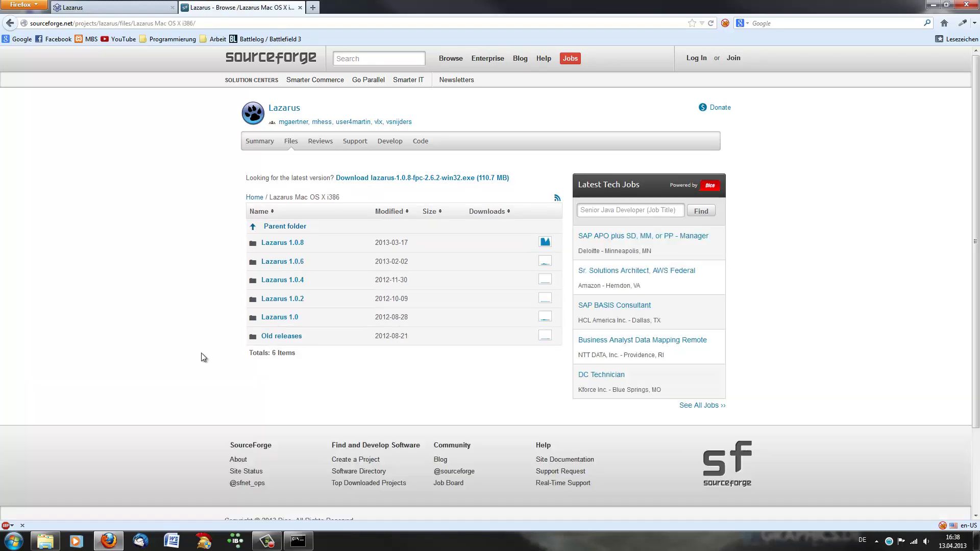
key("alt+Left")
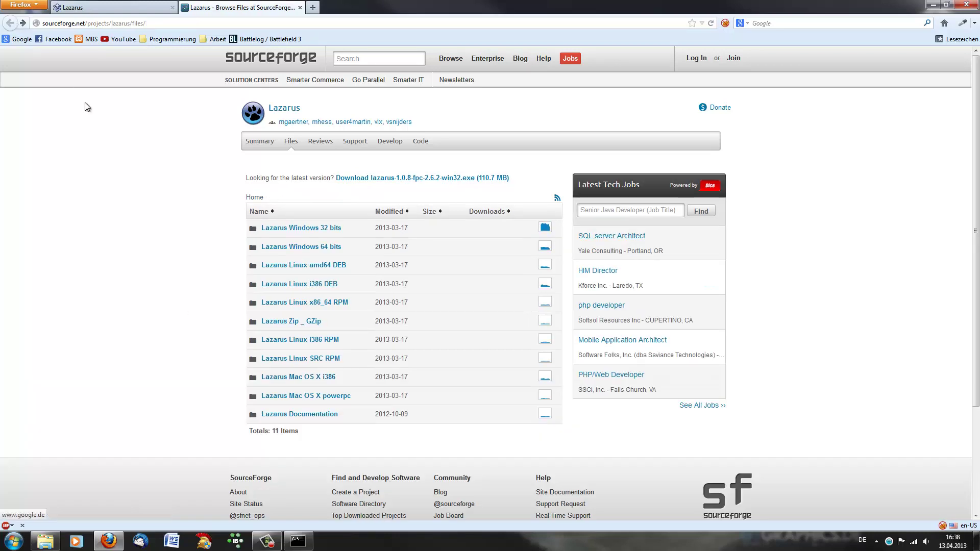
left_click(304, 415)
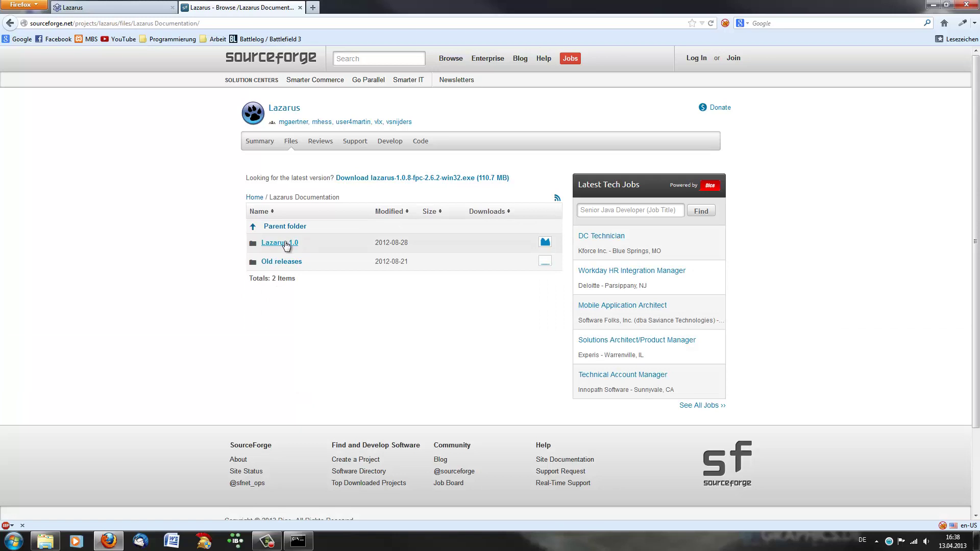
left_click(9, 24)
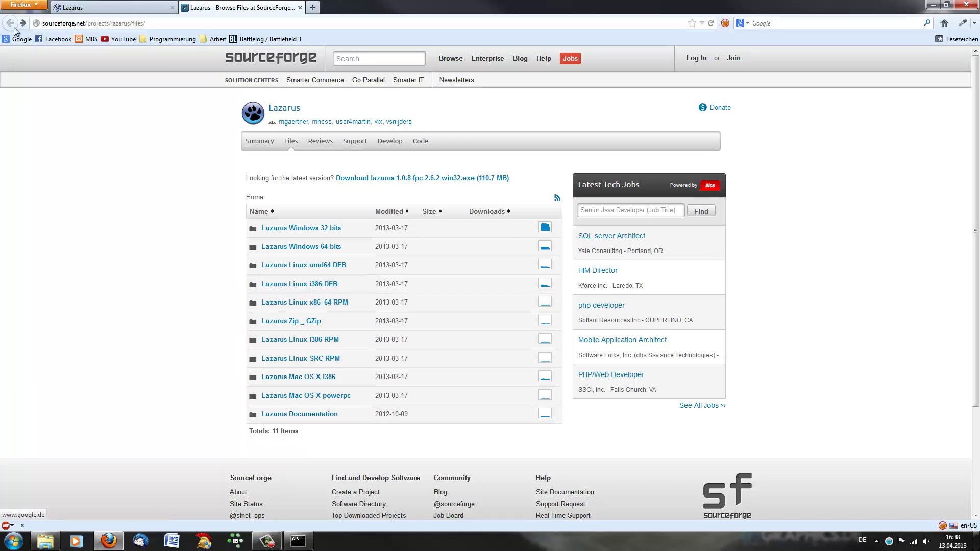
left_click(301, 7)
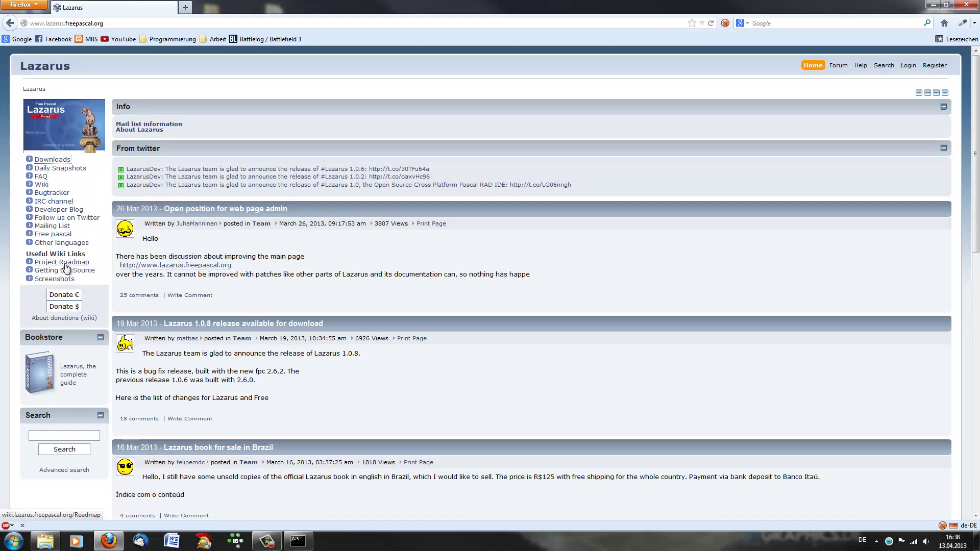
Check and minimize the build console, and examine the Lazarus IDE screenshots for the different platforms in the Lazarus wiki
left_click(298, 541)
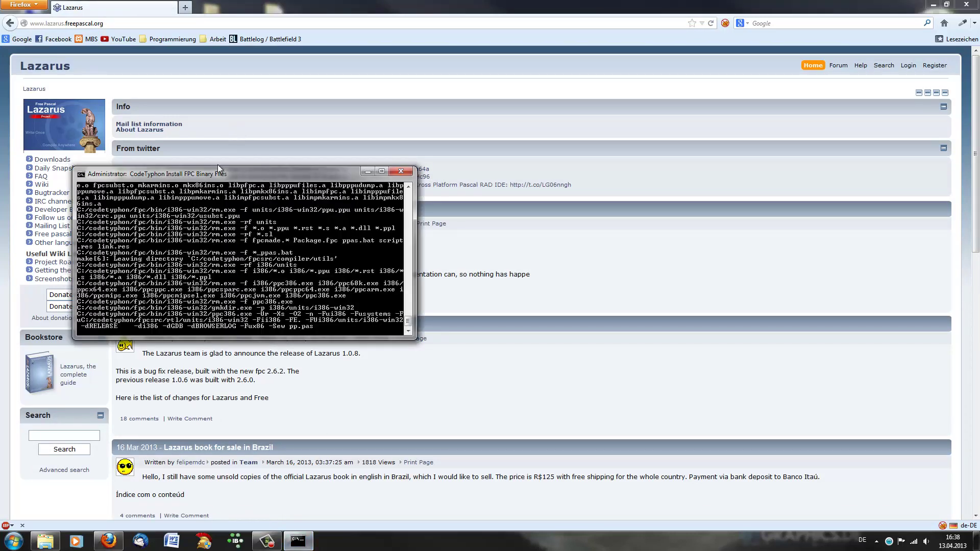
left_click(367, 171)
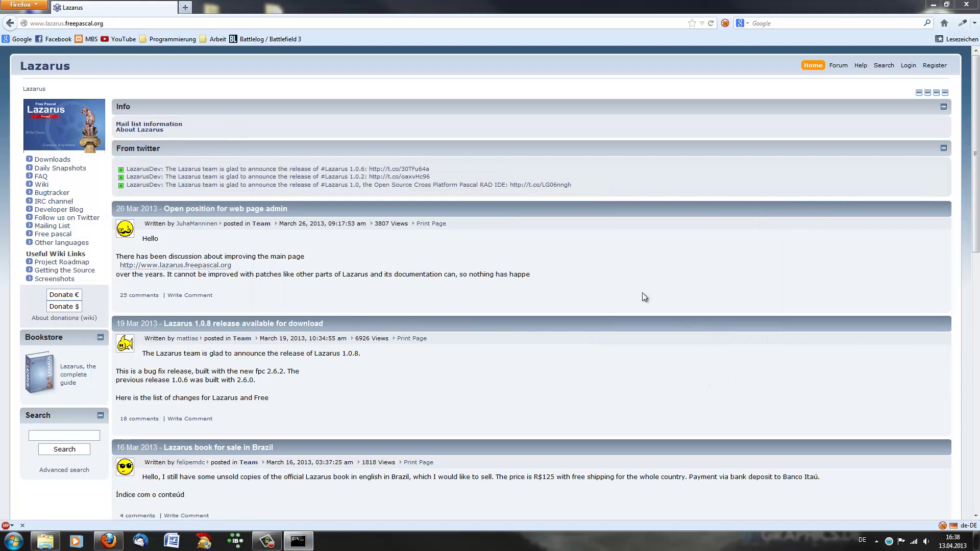
left_click(50, 281)
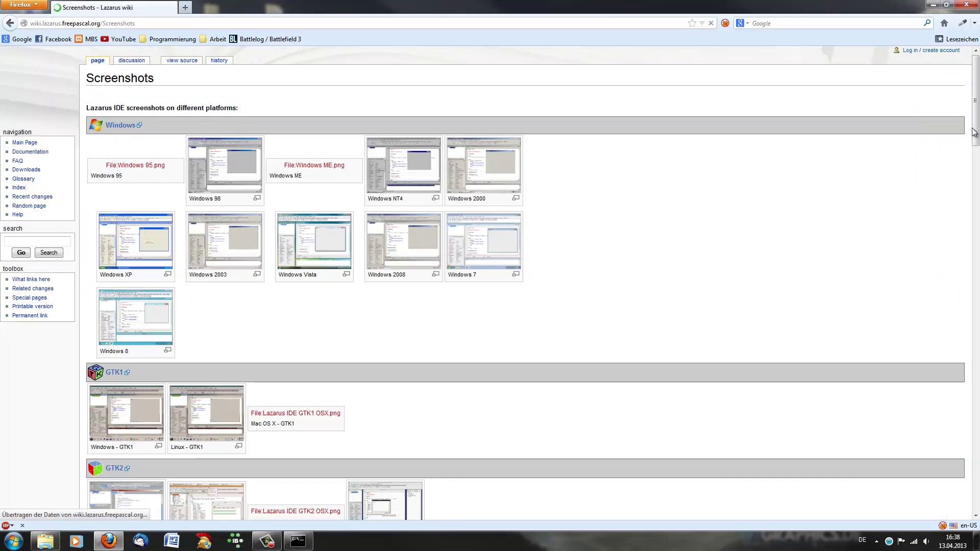
scroll(974, 132, "down", 15)
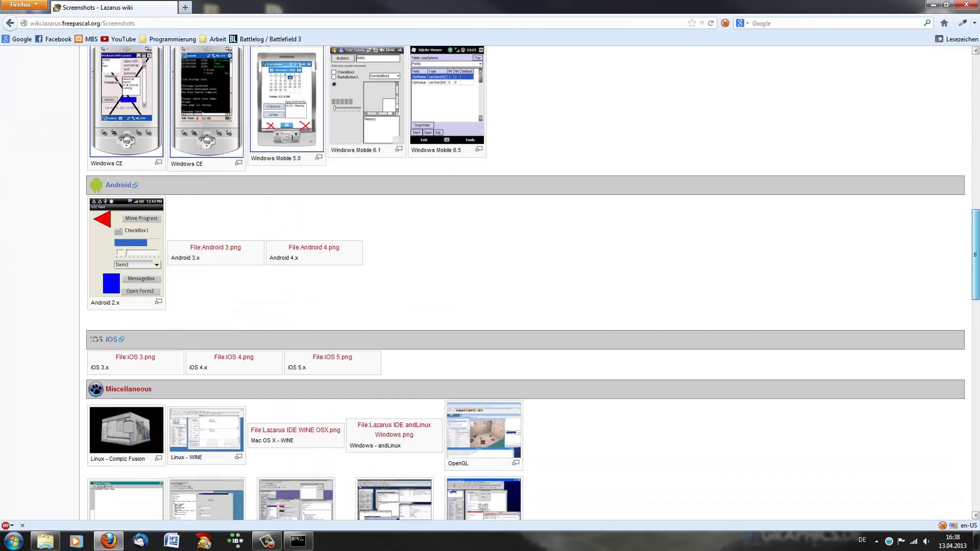
scroll(741, 261, "up", 5)
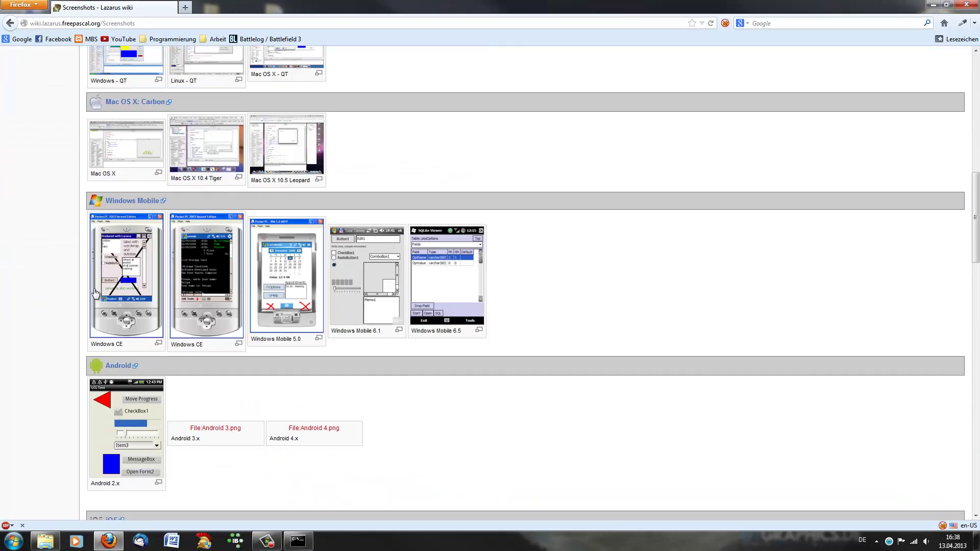
scroll(164, 204, "down", 4)
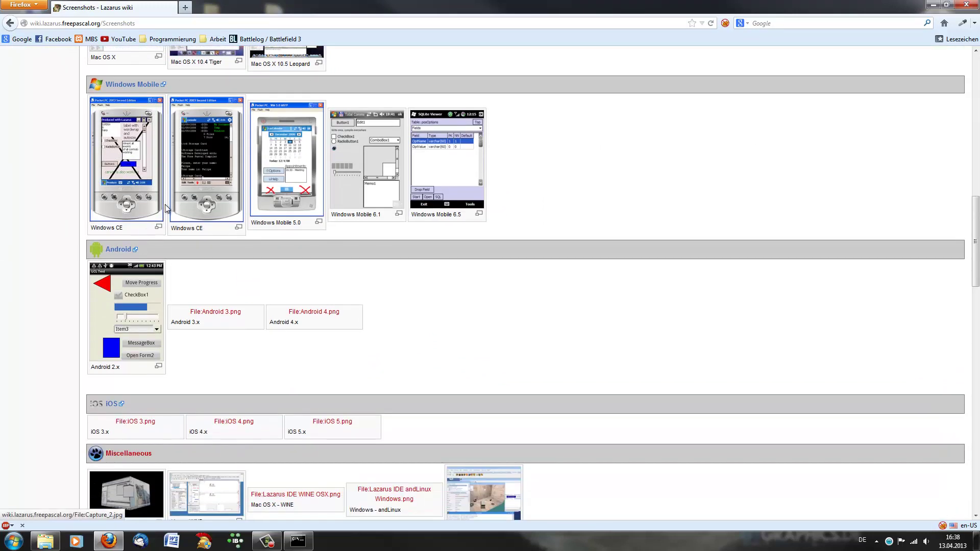
scroll(384, 163, "down", 2)
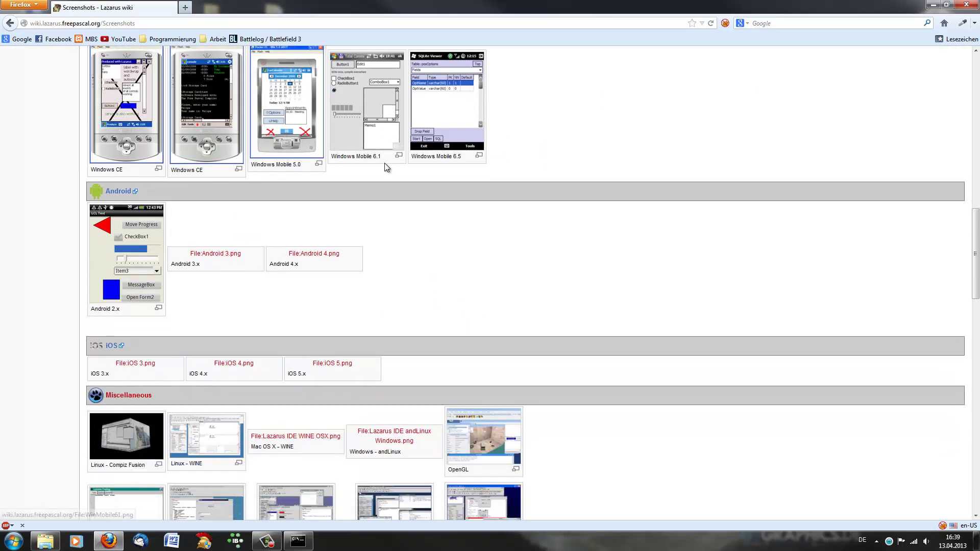
scroll(174, 253, "down", 6)
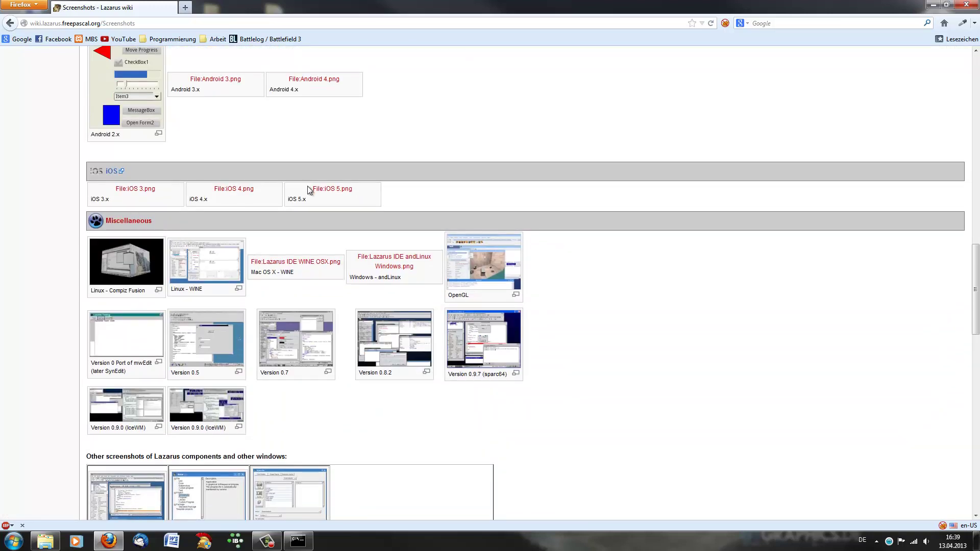
scroll(307, 188, "down", 12)
scroll(307, 188, "up", 14)
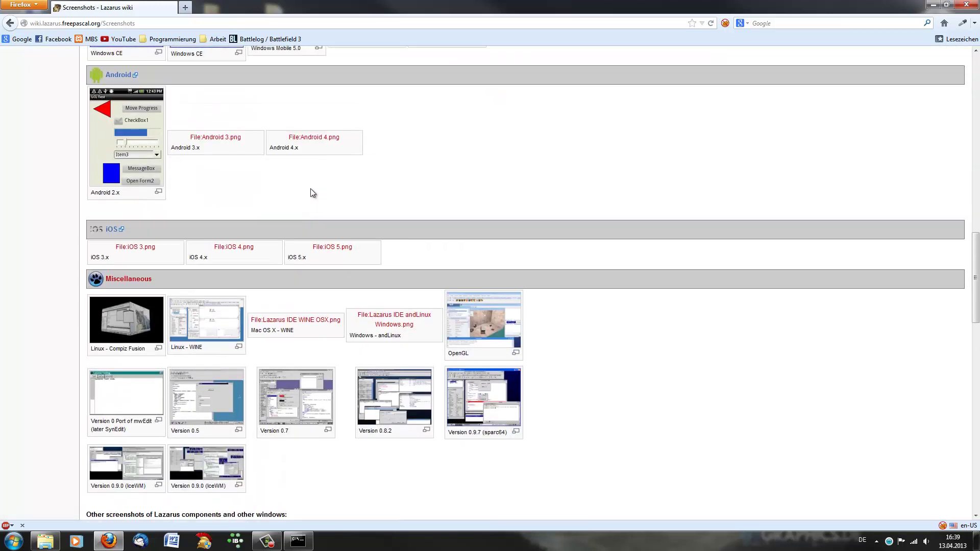
scroll(312, 192, "up", 20)
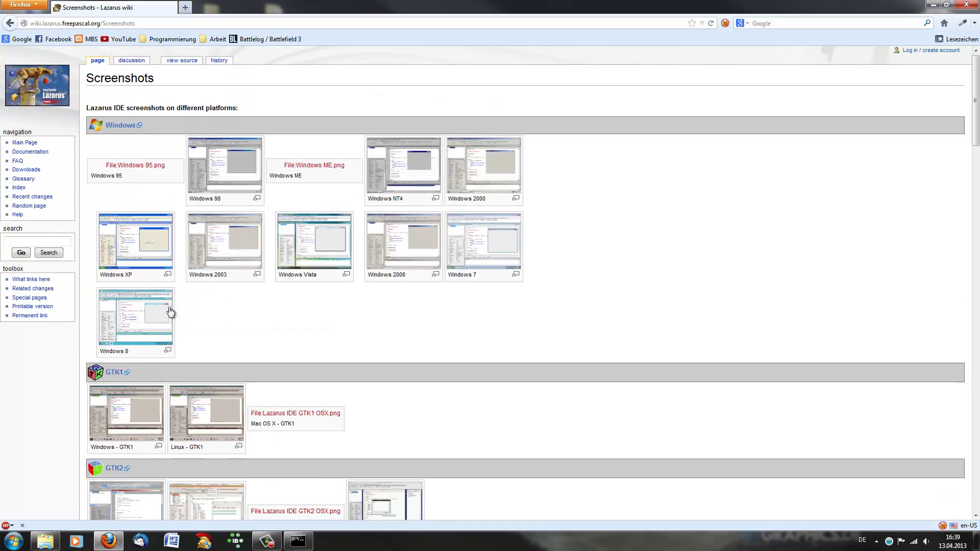
View the Windows 8 screenshot of the Lazarus IDE and return to the Lazarus home page
left_click(146, 313)
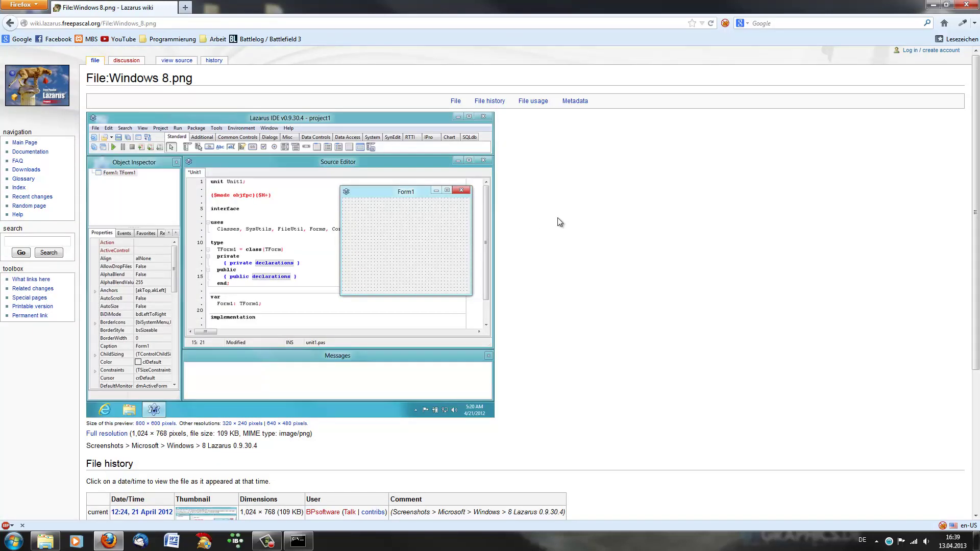
key("alt+Left")
key("alt+Left")
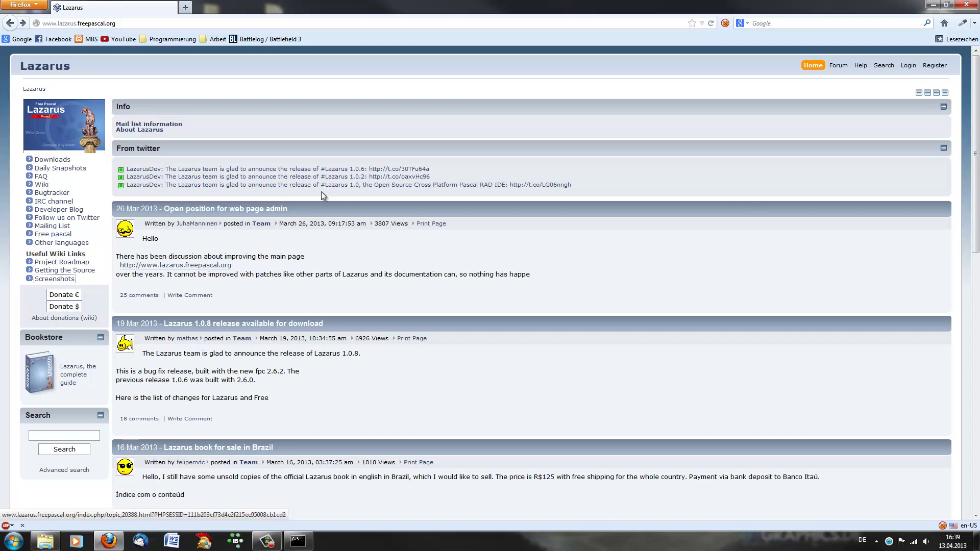
Open the Project Roadmap in its own tab, close the Lazarus home page tab and examine the status of the Lazarus parts
left_click(70, 267)
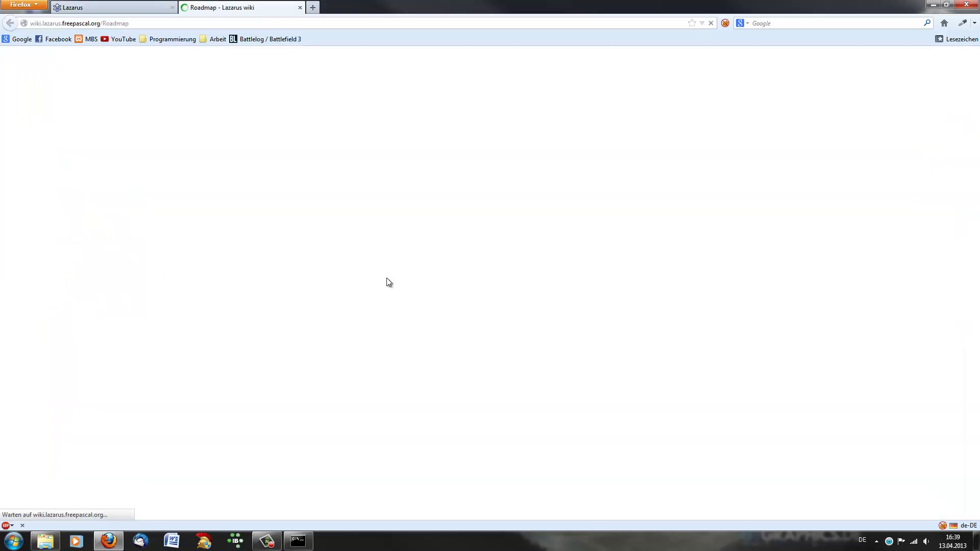
left_click(172, 7)
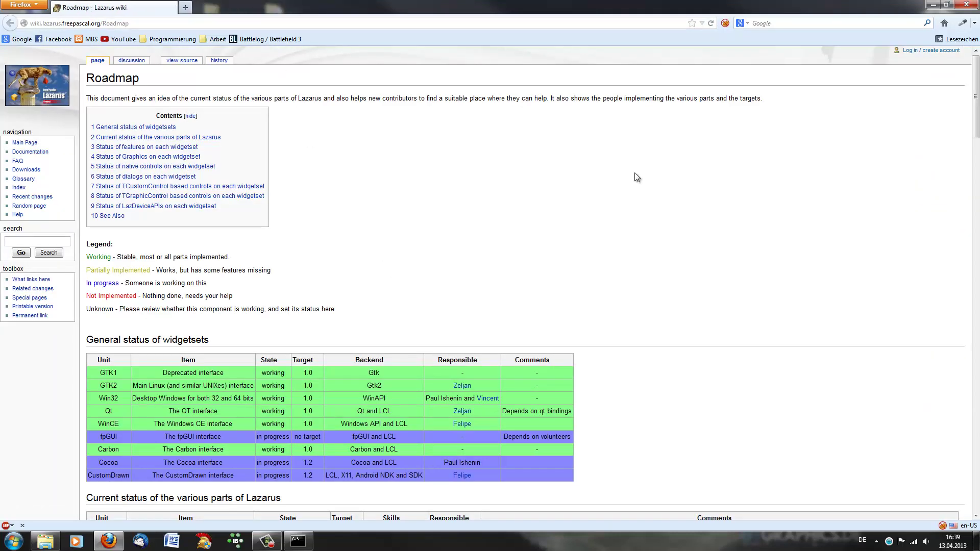
left_click_drag(974, 116, 976, 177)
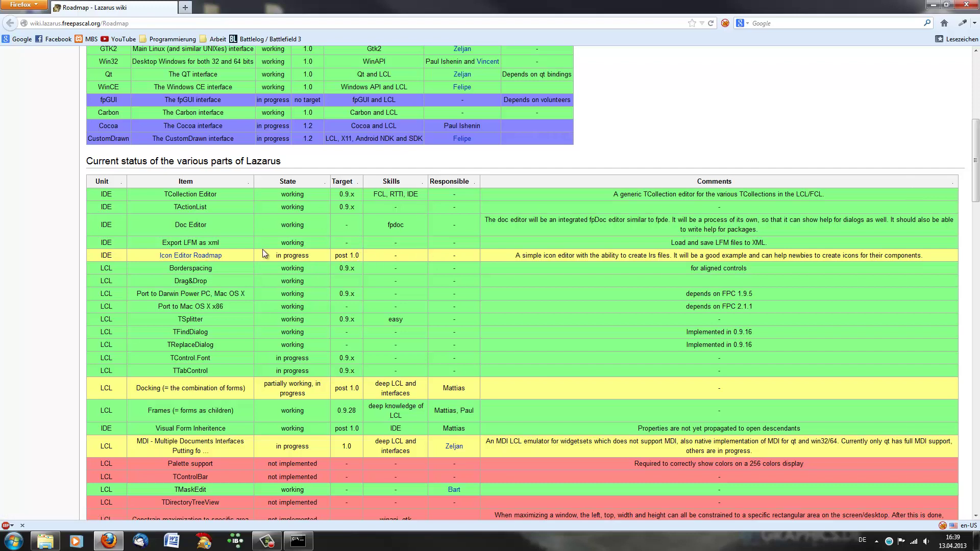
Open the Icon Editor Roadmap link in a new tab and look through the Lazarus Image Editor page
middle_click(182, 255)
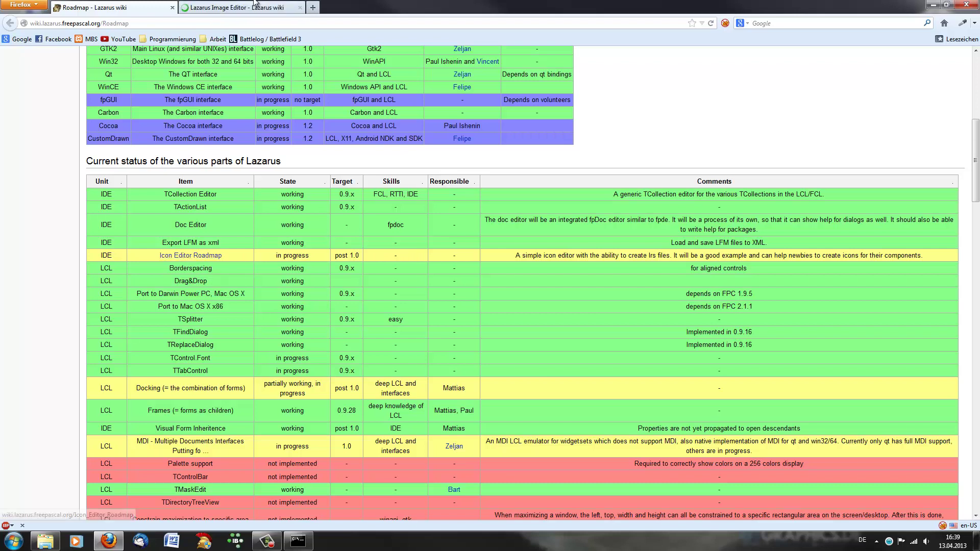
left_click(245, 7)
scroll(602, 230, "down", 7)
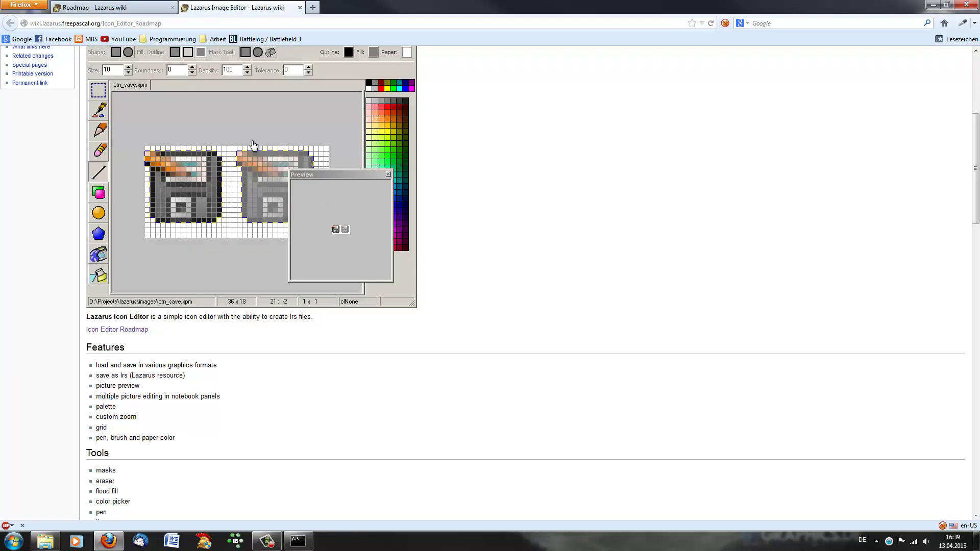
Examine the features, tools and roadmap table on the Lazarus Image Editor page, and close its tab
scroll(357, 184, "down", 8)
scroll(336, 179, "down", 5)
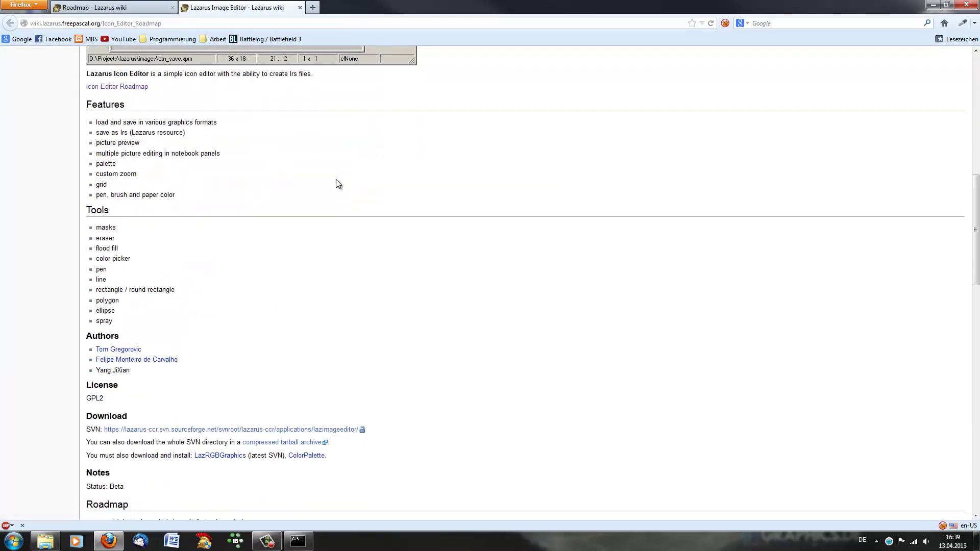
scroll(336, 179, "down", 8)
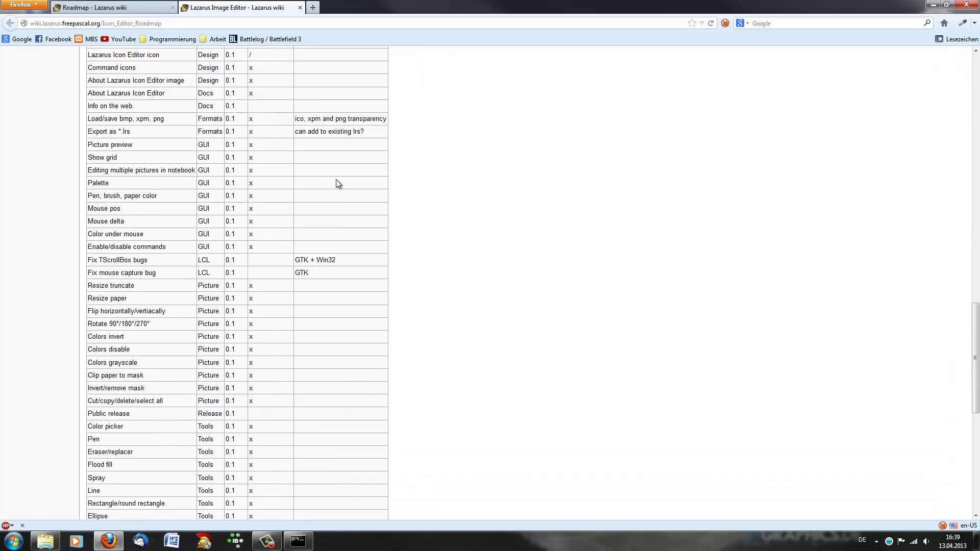
scroll(336, 179, "down", 6)
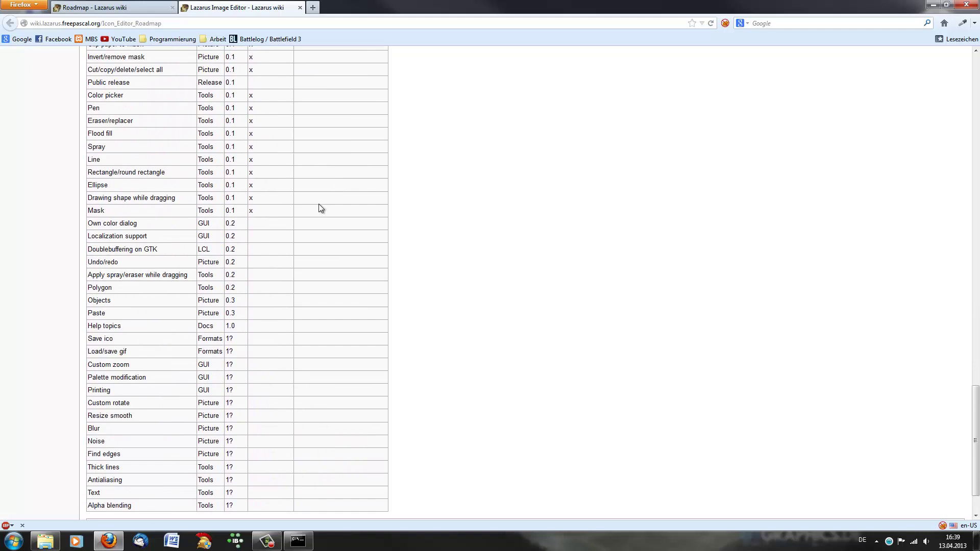
left_click(301, 8)
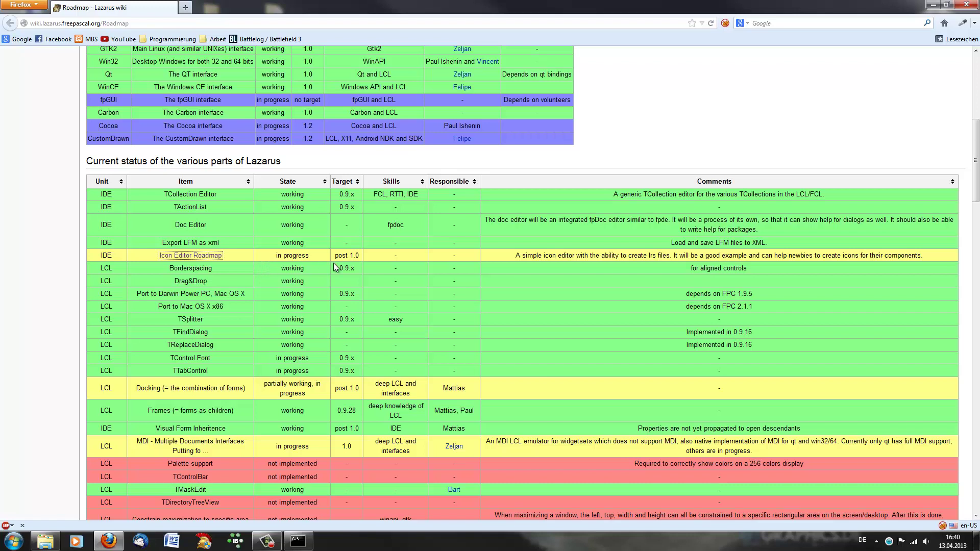
Examine the Roadmap's status tables for the Lazarus parts and for the features, graphics and native controls on each widgetset
scroll(333, 263, "down", 10)
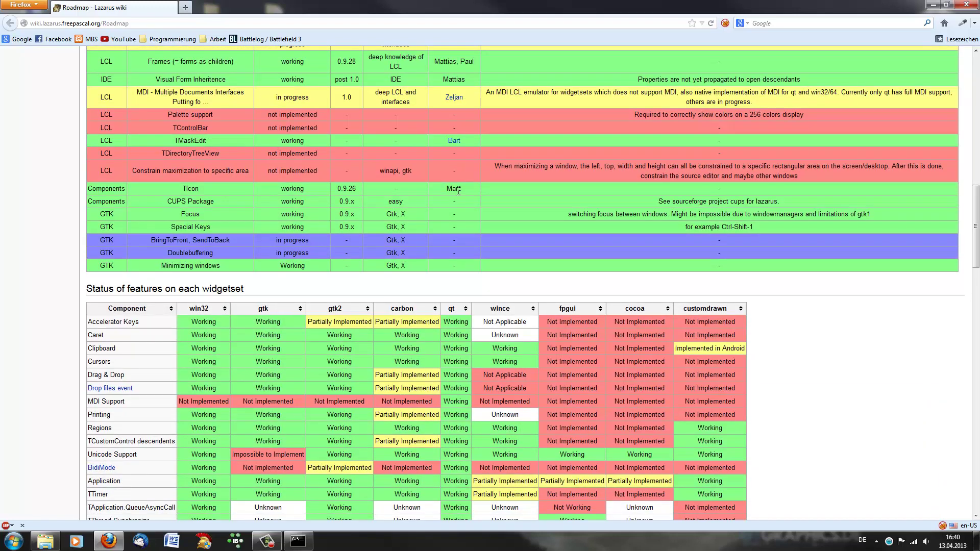
scroll(278, 153, "up", 4)
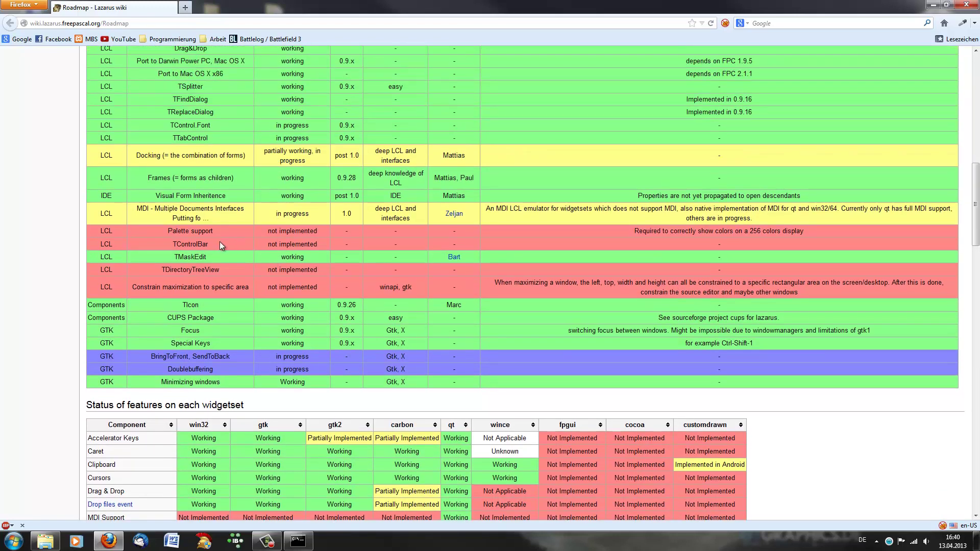
scroll(312, 246, "up", 6)
scroll(304, 260, "down", 16)
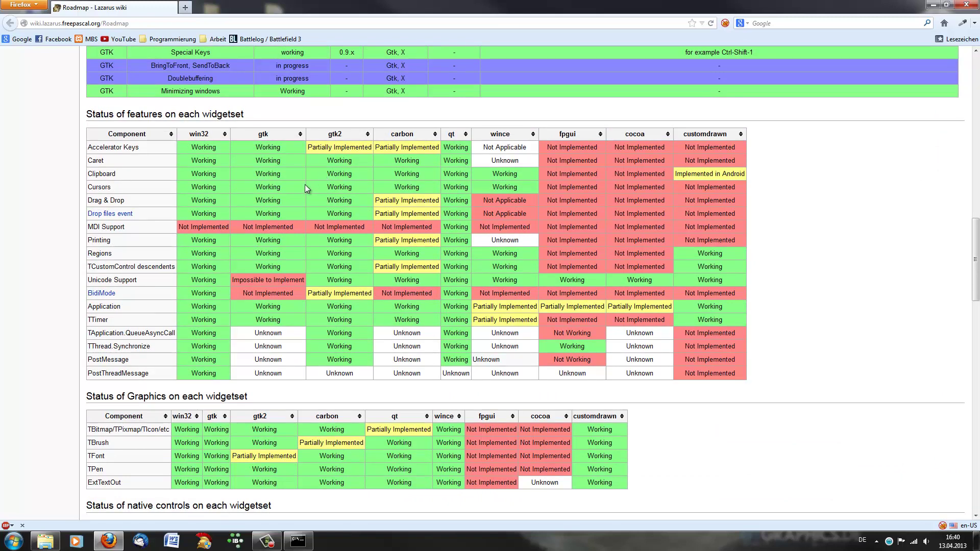
scroll(414, 225, "down", 14)
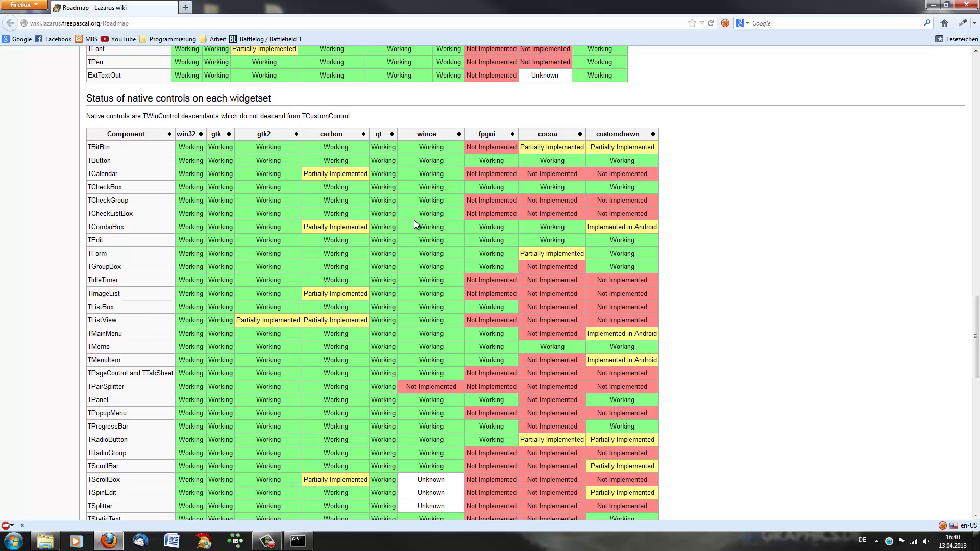
scroll(414, 223, "down", 2)
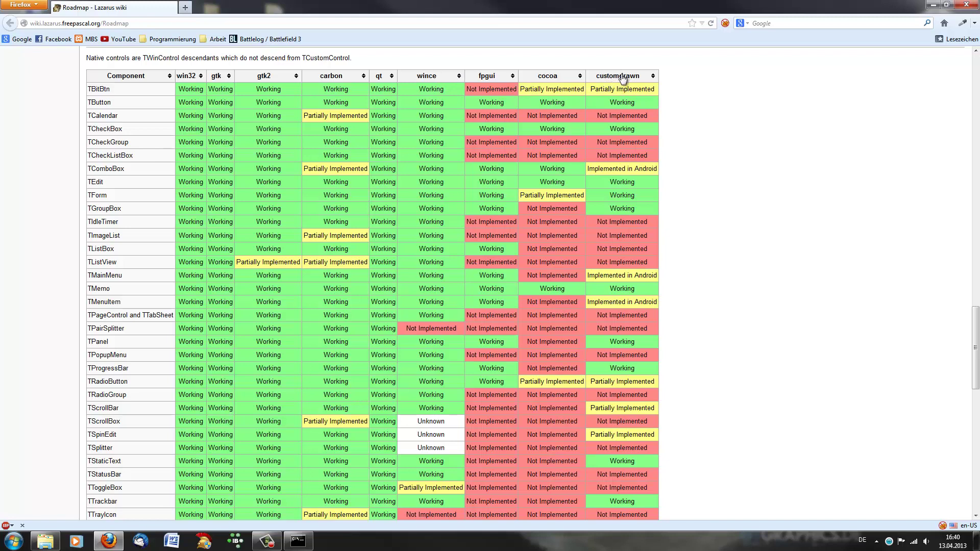
Highlight several entries in the customdrawn column of the native controls table, including those for TButton, TCheckBox and TMemo
double_click(611, 103)
left_click_drag(641, 129, 594, 130)
left_click_drag(649, 188, 608, 209)
left_click_drag(616, 289, 650, 288)
scroll(650, 275, "down", 2)
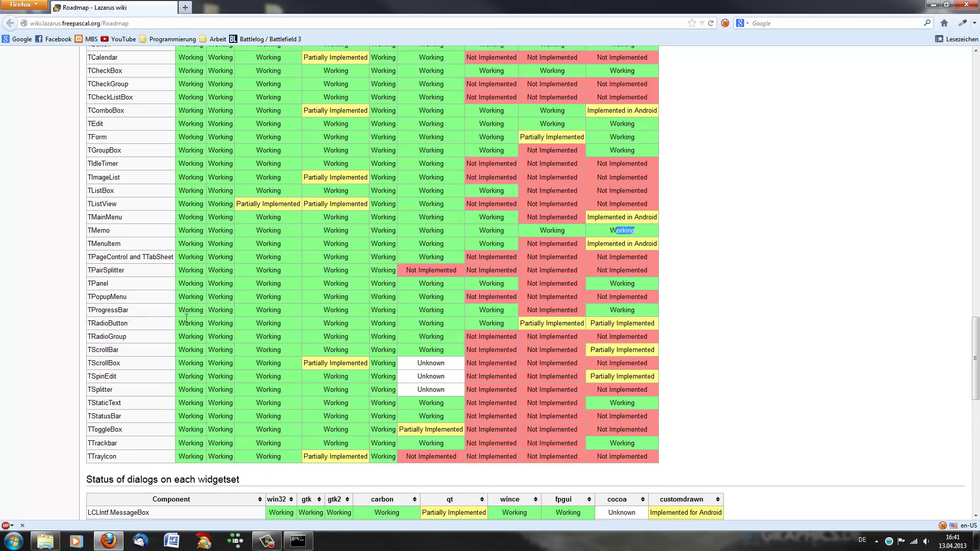
Examine the status tables for dialogs, TCustomControl based controls and TGraphicControl based controls, down to the end of the Roadmap
scroll(426, 342, "up", 1)
scroll(449, 348, "down", 5)
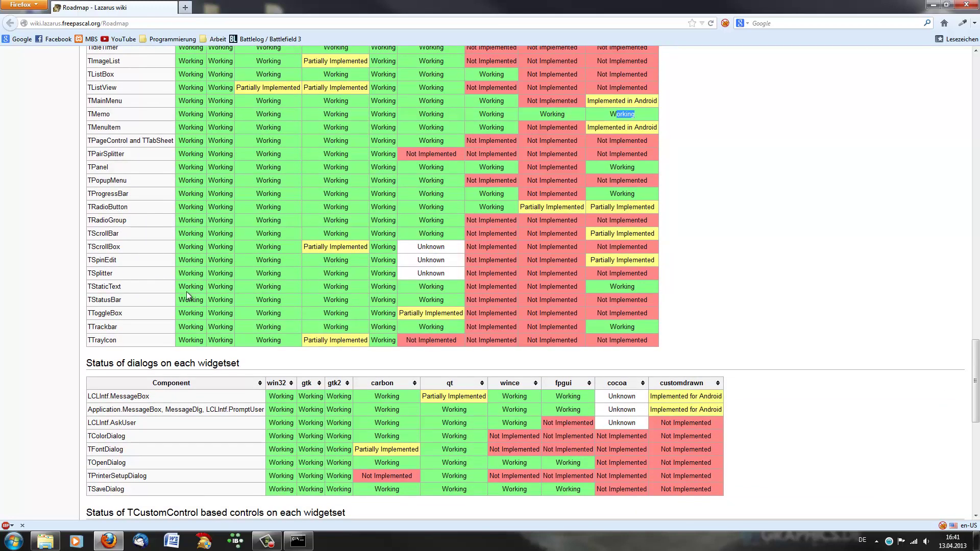
scroll(480, 314, "down", 5)
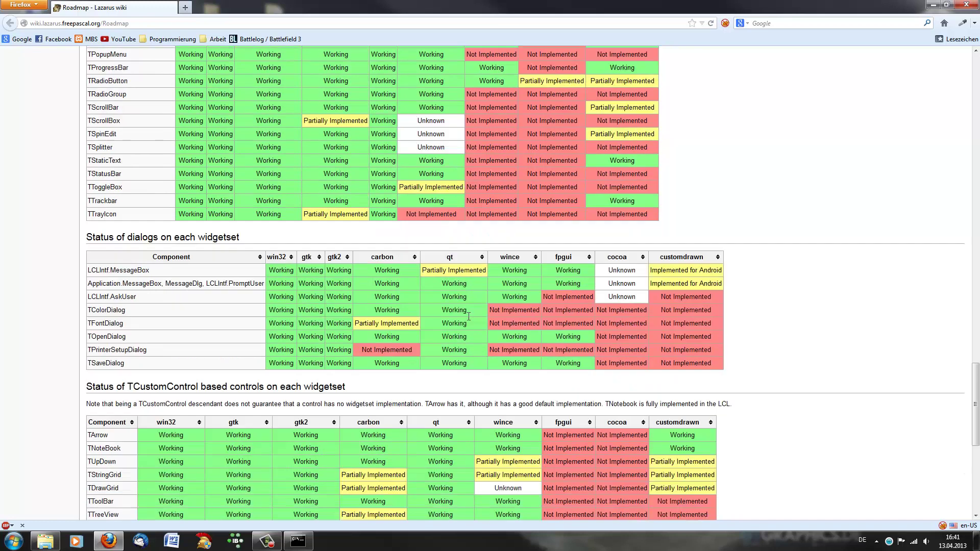
scroll(615, 273, "down", 5)
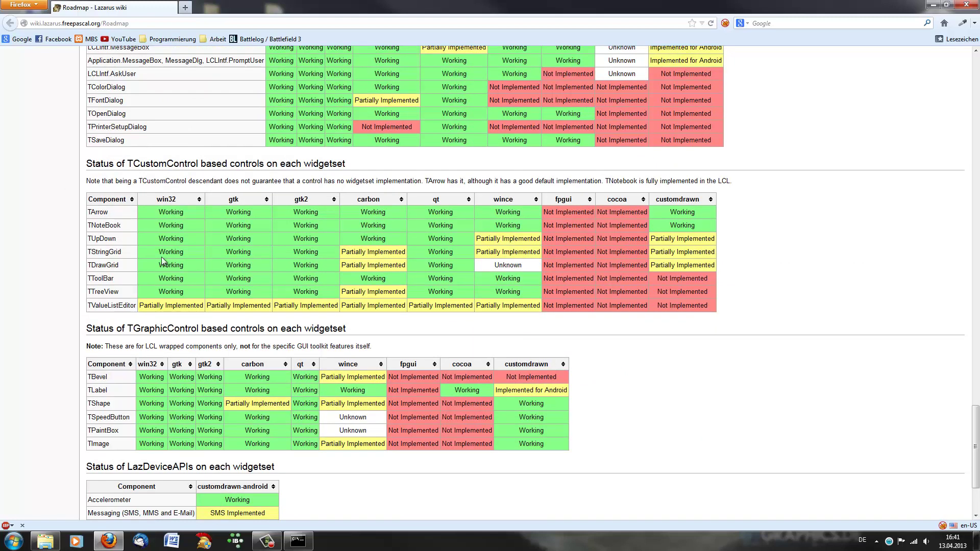
scroll(227, 322, "down", 2)
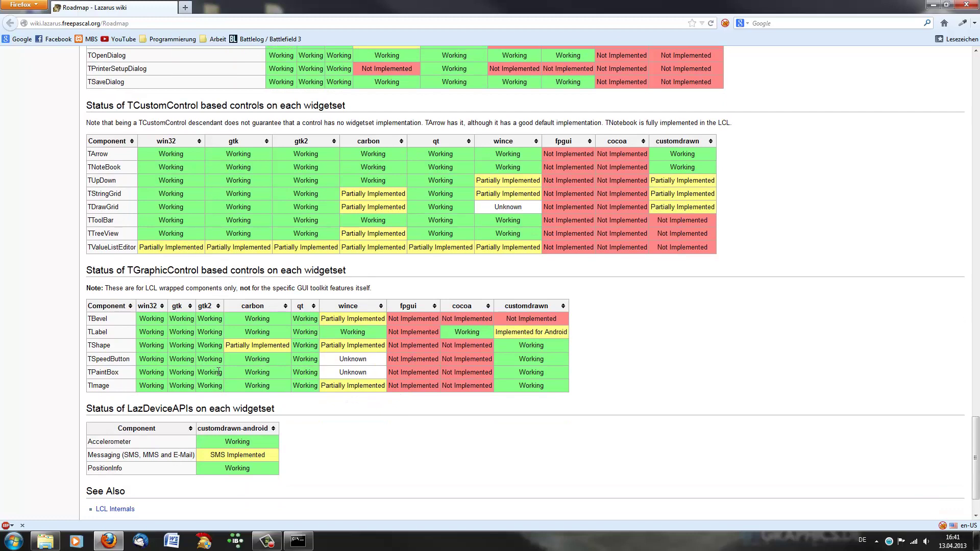
scroll(196, 368, "down", 2)
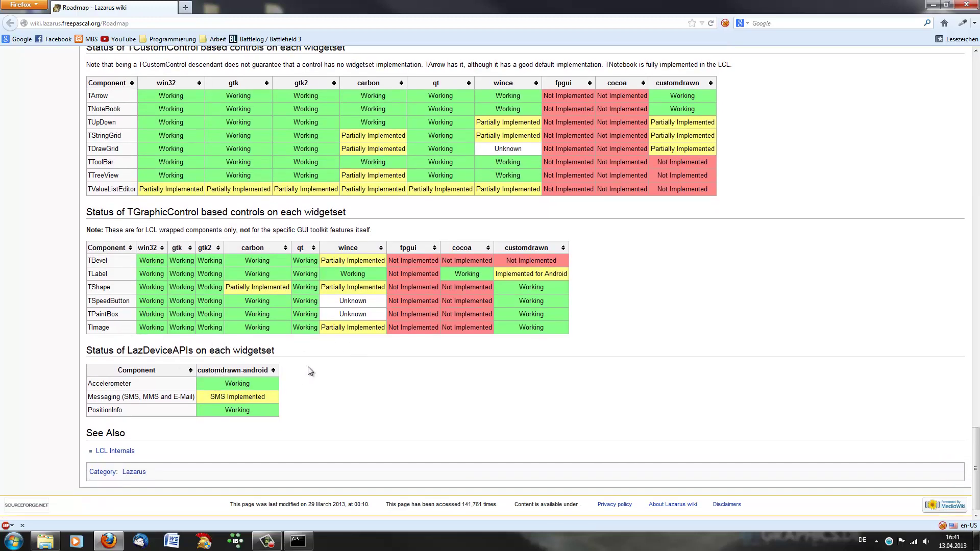
scroll(171, 391, "down", 1)
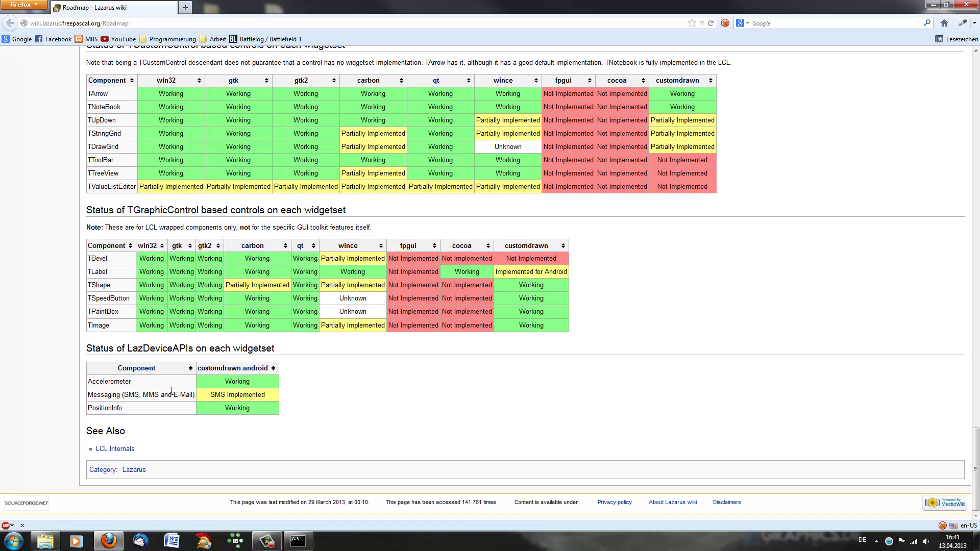
Highlight the Accelerometer, Messaging and PositionInfo entries in the LazDeviceAPIs status table to examine them
left_click_drag(320, 407, 169, 384)
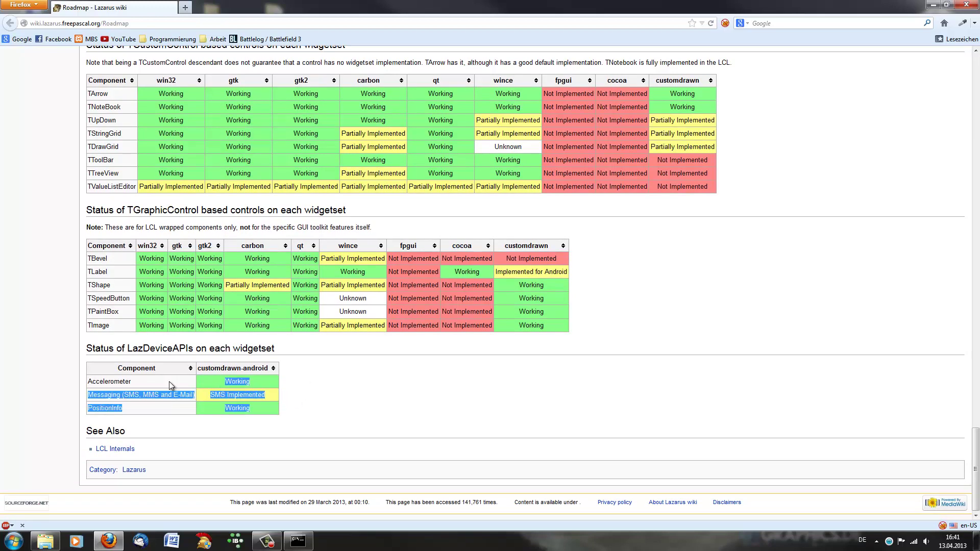
left_click(469, 373)
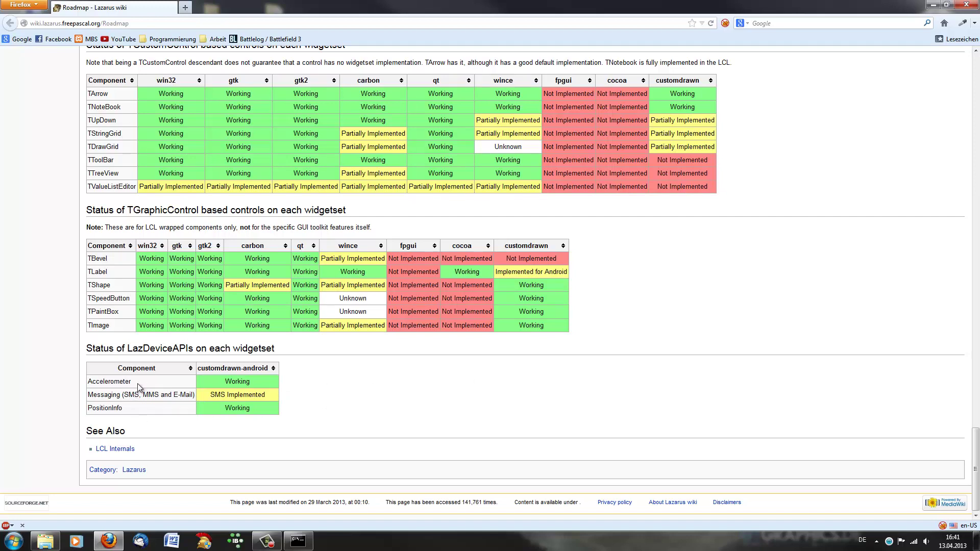
left_click_drag(137, 384, 83, 390)
left_click_drag(198, 396, 72, 397)
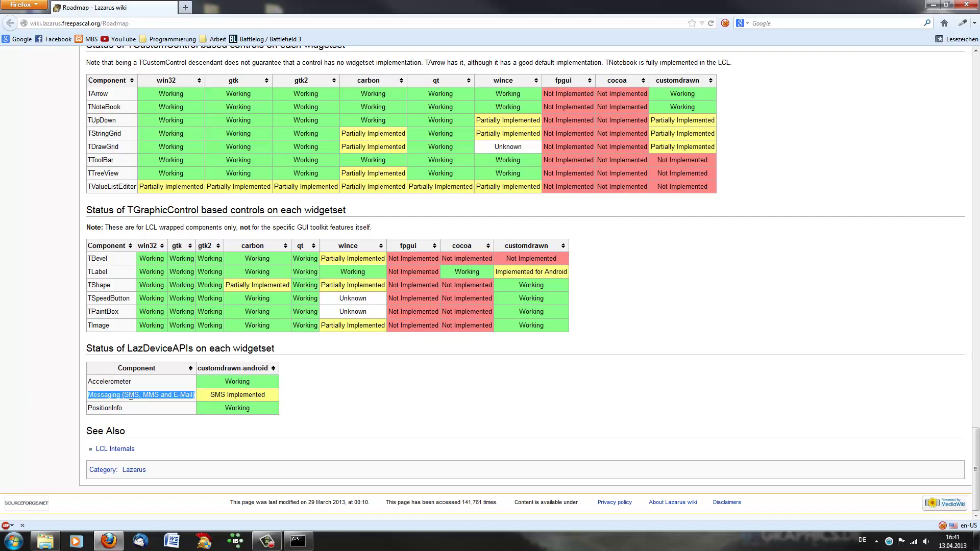
left_click(147, 399)
left_click_drag(135, 397, 126, 396)
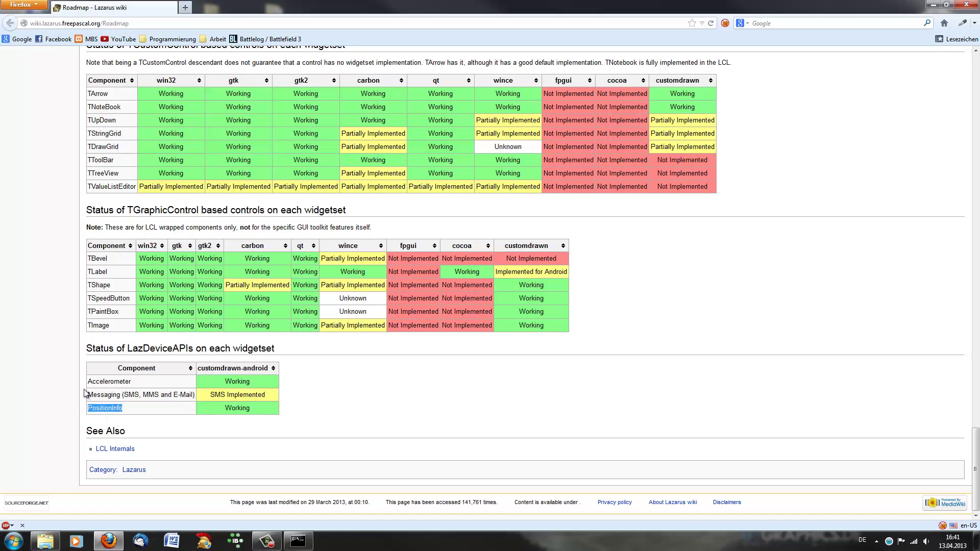
Return from the Roadmap through the wiki's Main Page to the Lazarus home page, and open the forum
scroll(366, 381, "up", 20)
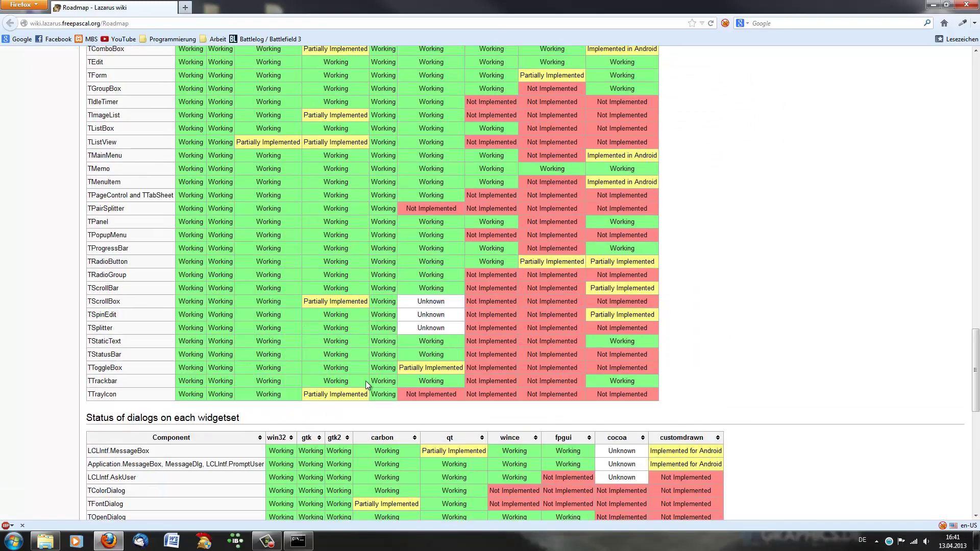
scroll(361, 380, "up", 15)
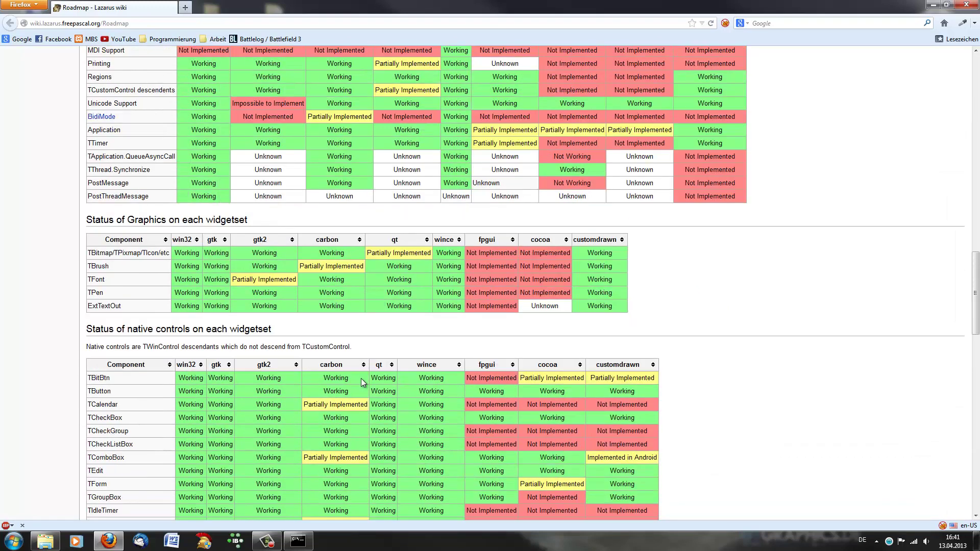
scroll(361, 378, "up", 15)
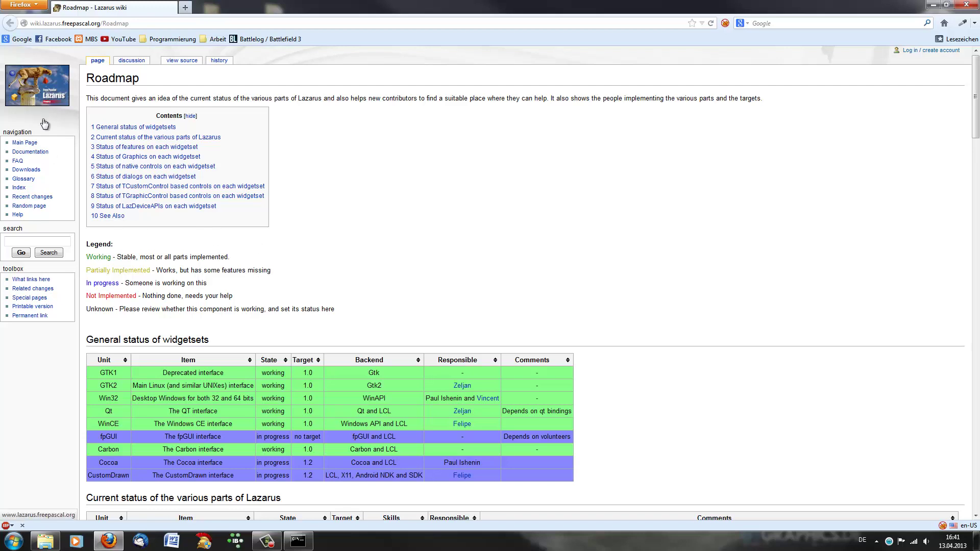
left_click(24, 143)
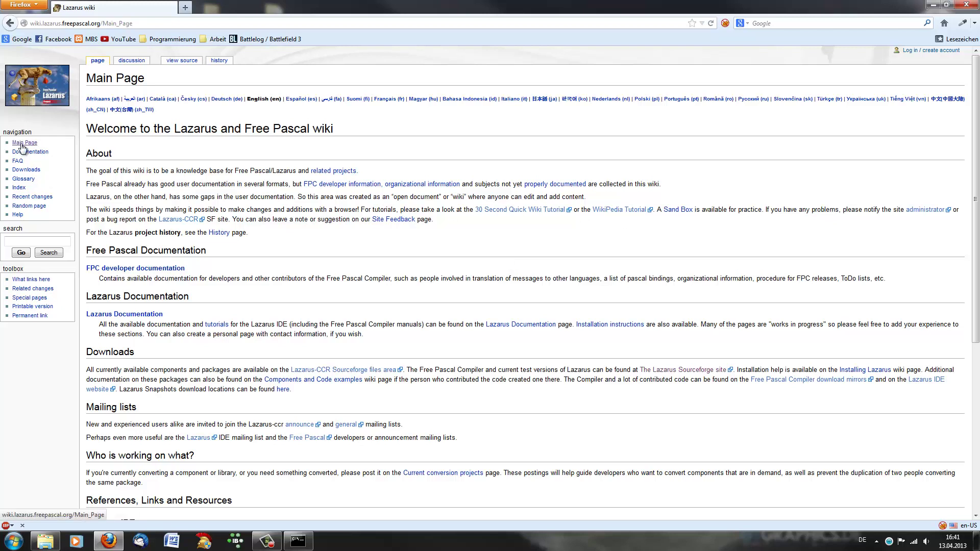
left_click(30, 91)
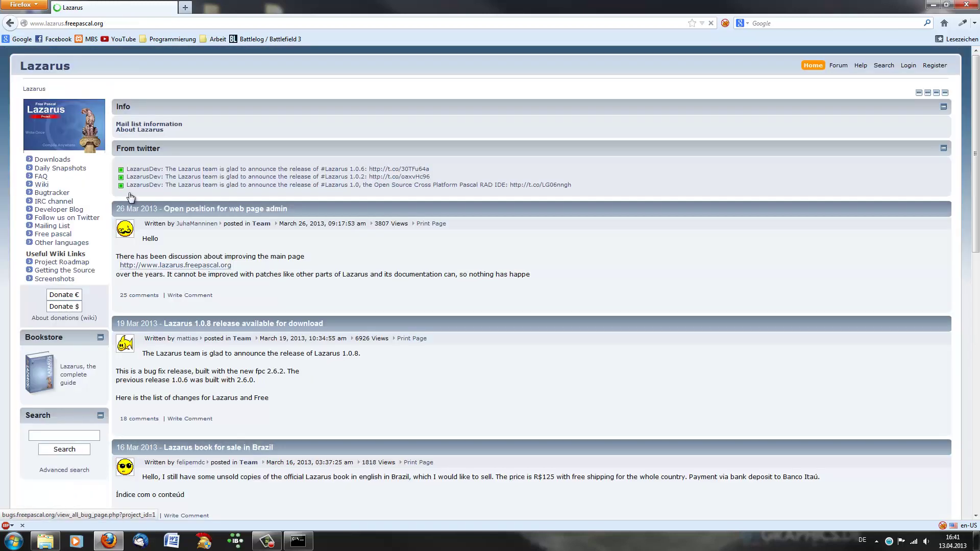
left_click(838, 65)
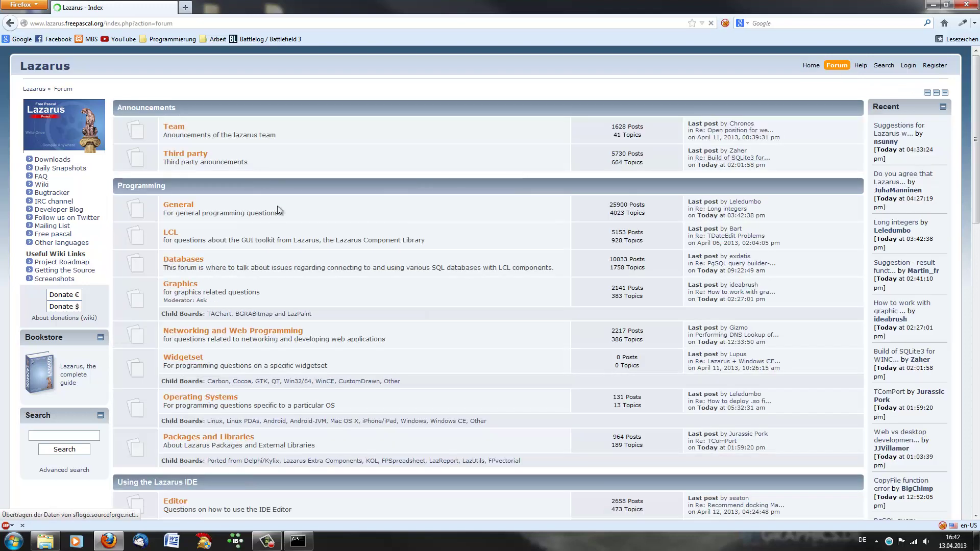
Look through the forum's board categories, from Announcements and Programming to Installation, Miscellaneous and Other Languages
scroll(277, 206, "down", 2)
scroll(440, 299, "down", 5)
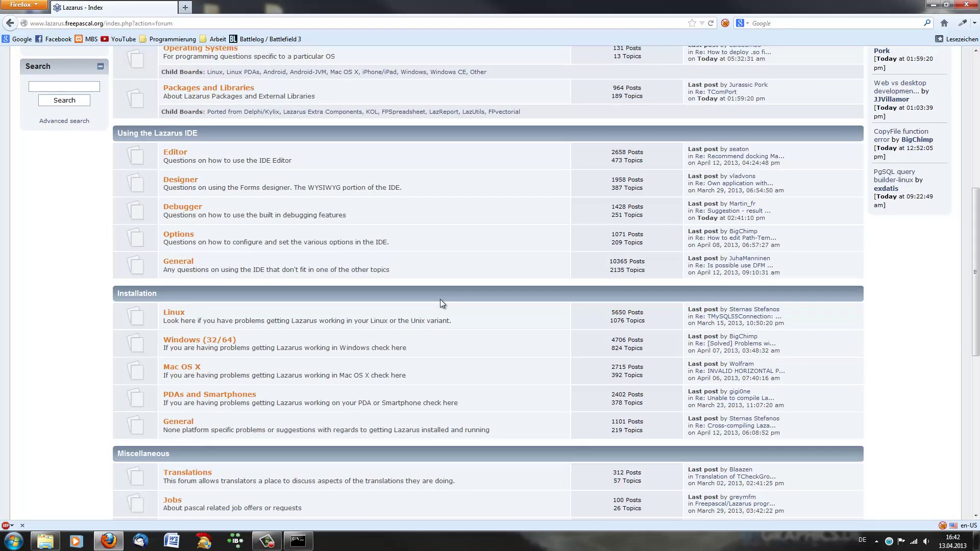
scroll(440, 299, "down", 3)
scroll(437, 301, "down", 3)
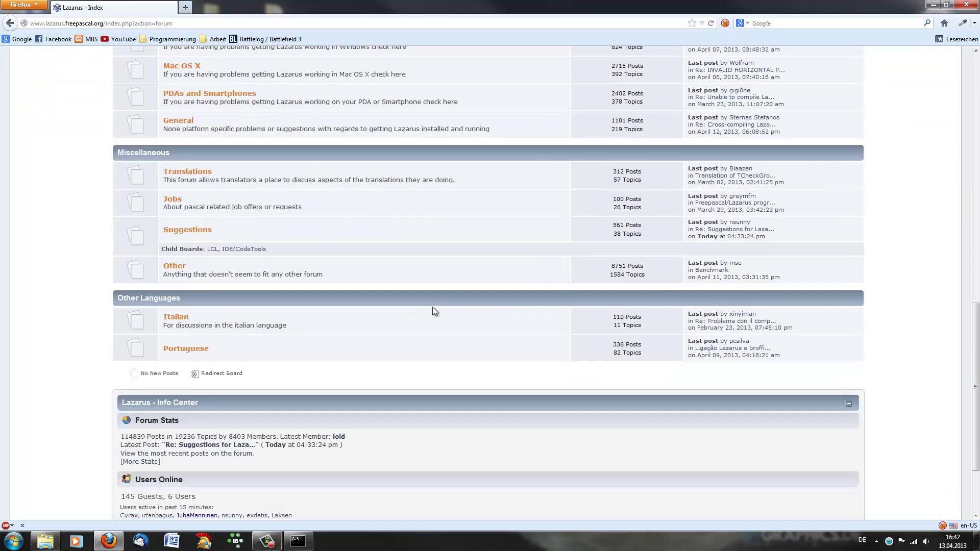
scroll(433, 306, "down", 2)
scroll(428, 304, "up", 5)
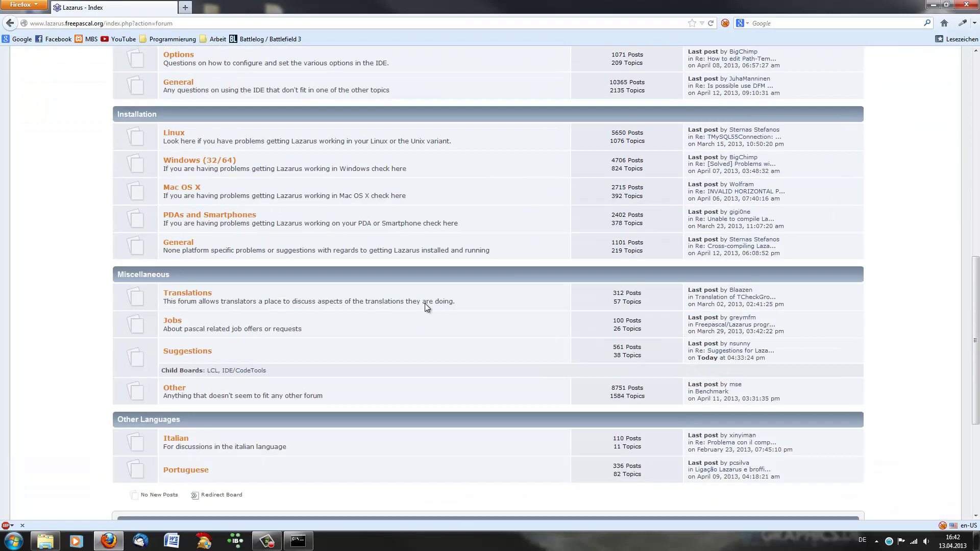
scroll(425, 303, "up", 2)
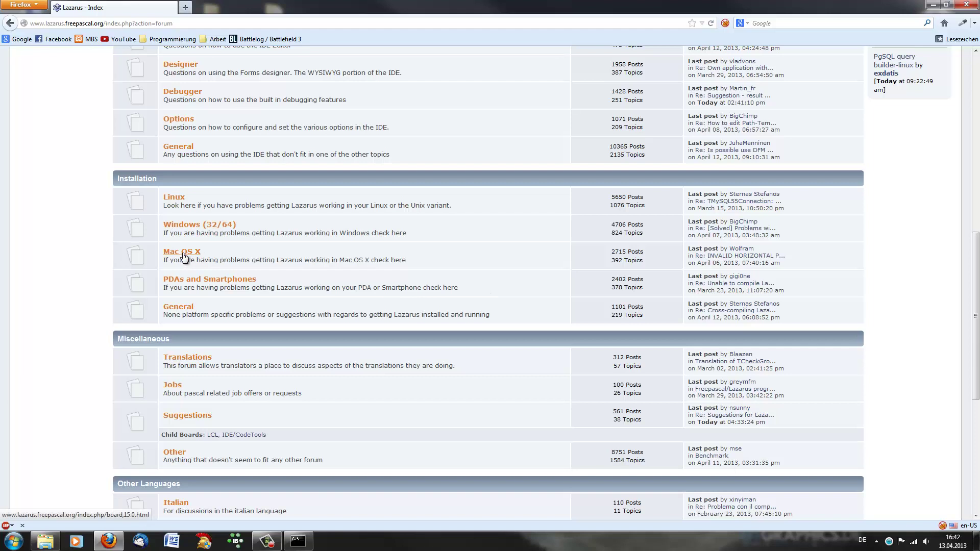
scroll(204, 250, "up", 7)
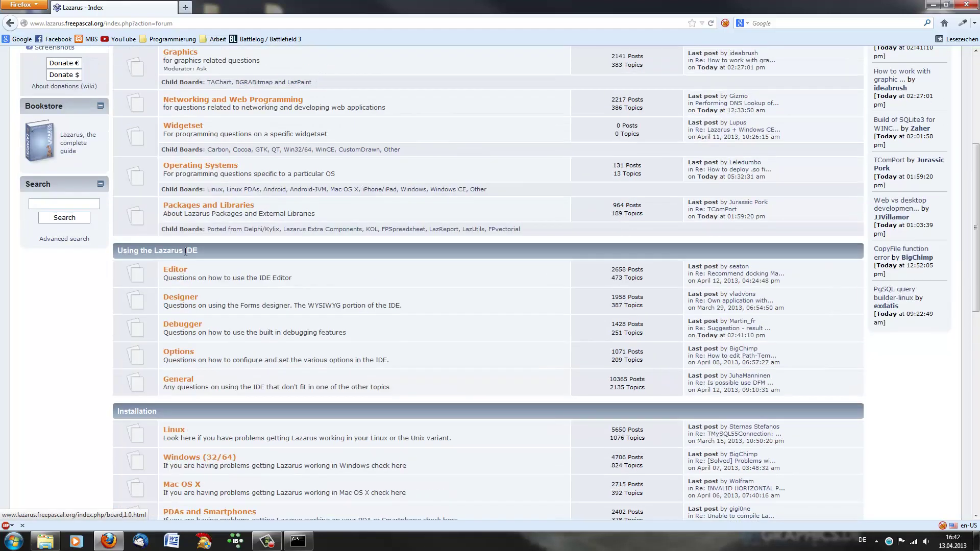
scroll(228, 239, "up", 2)
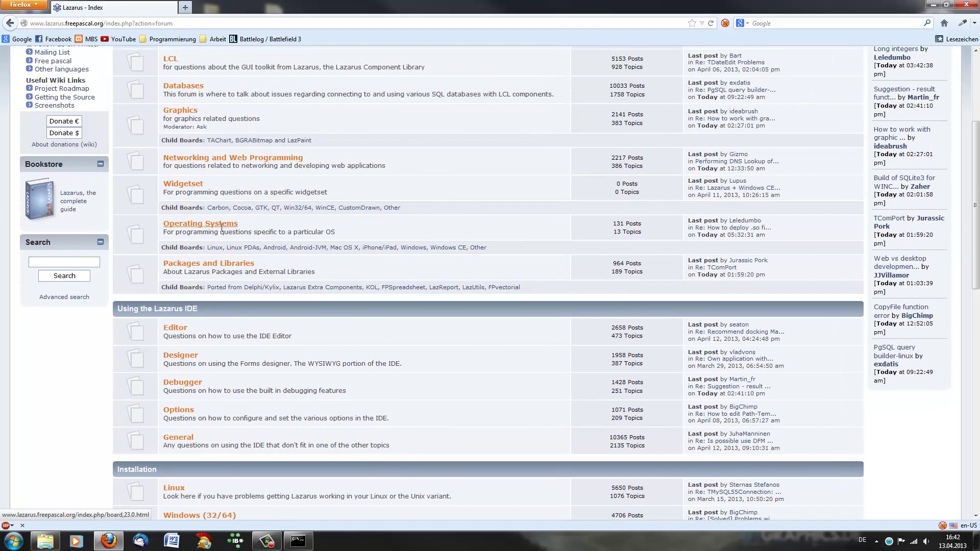
scroll(222, 232, "up", 2)
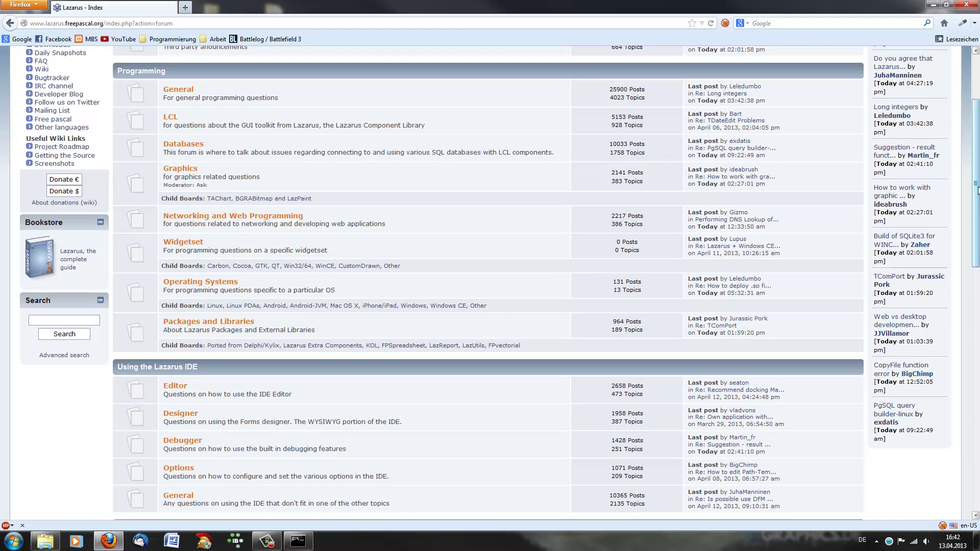
left_click_drag(976, 185, 960, 134)
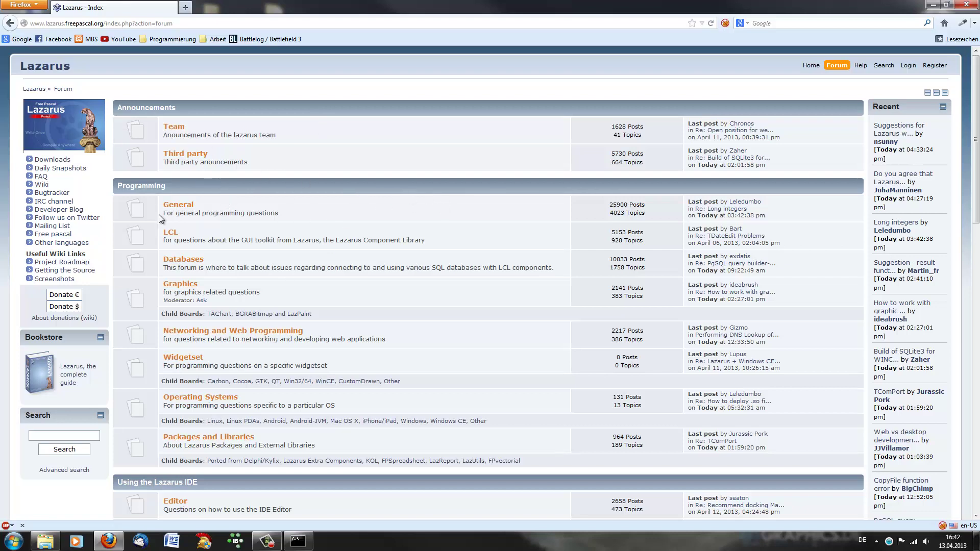
scroll(355, 213, "down", 2)
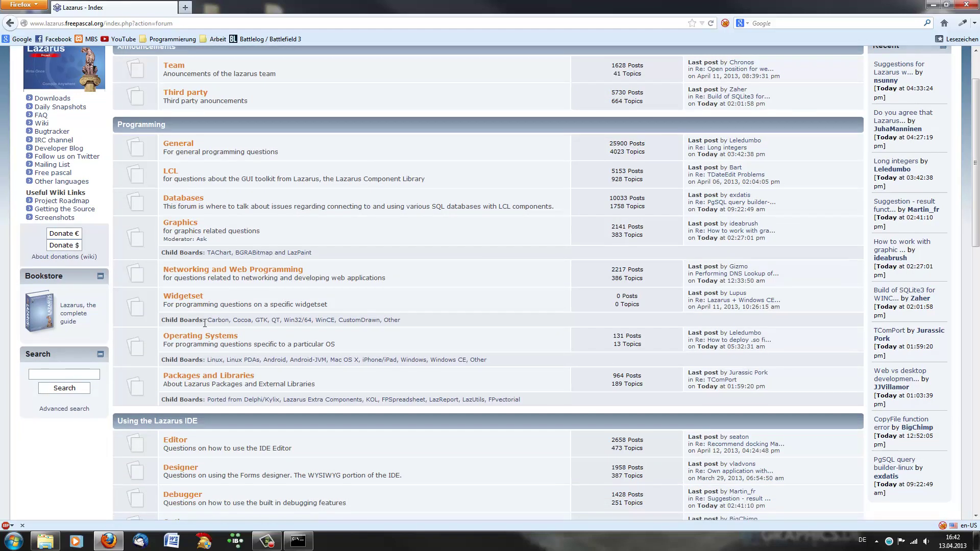
Open the Getting the Source wiki page, read its download, SVN and compiling sections, and return to the Lazarus forum
scroll(264, 299, "down", 2)
scroll(205, 327, "up", 4)
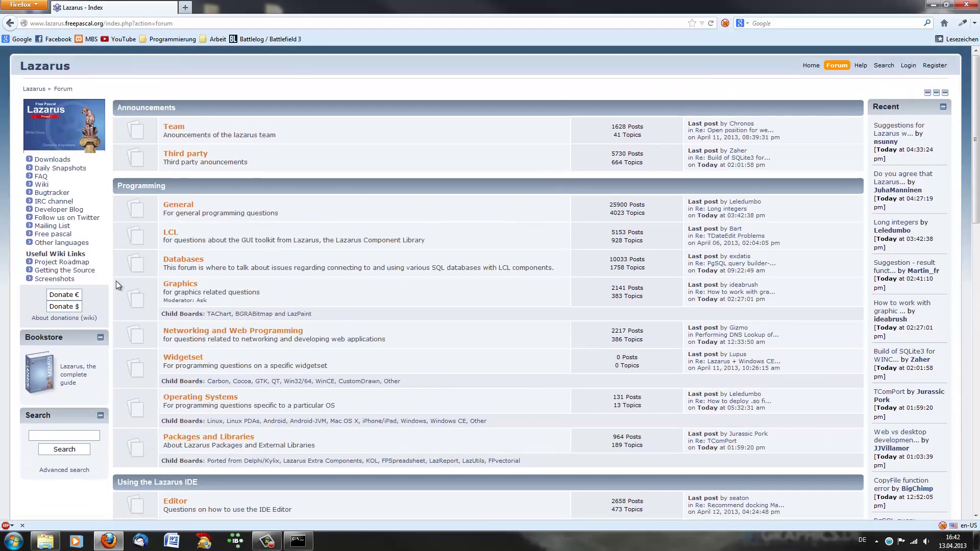
left_click(79, 271)
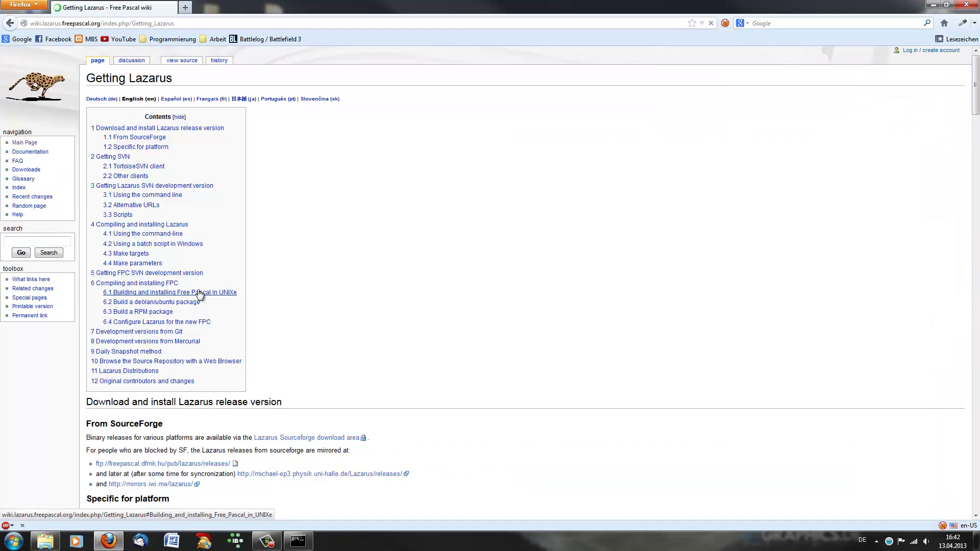
scroll(387, 283, "down", 5)
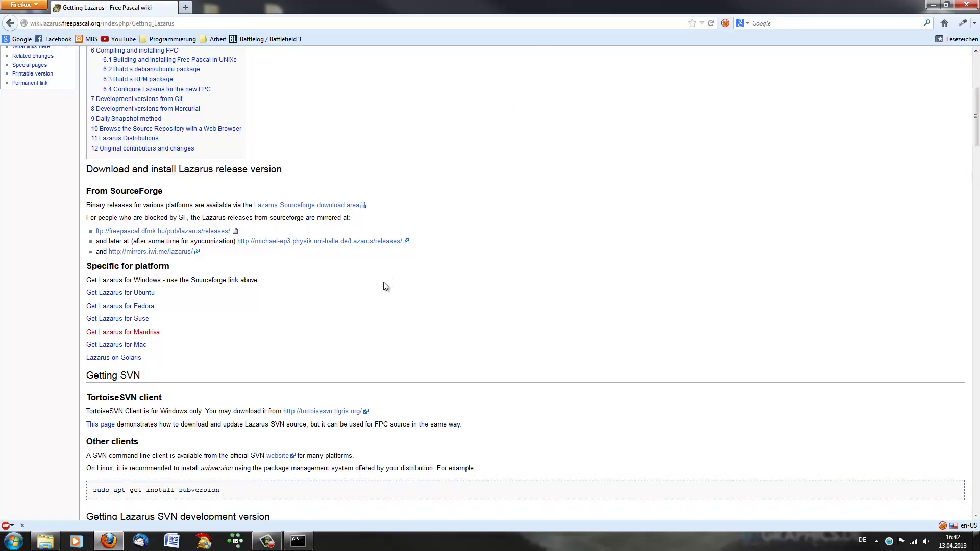
scroll(384, 285, "down", 5)
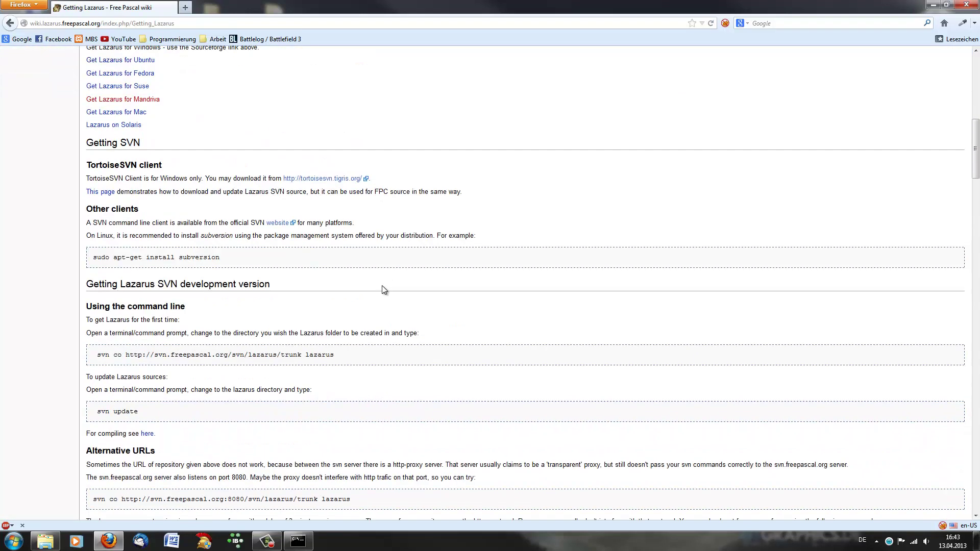
scroll(383, 287, "down", 4)
scroll(383, 287, "down", 3)
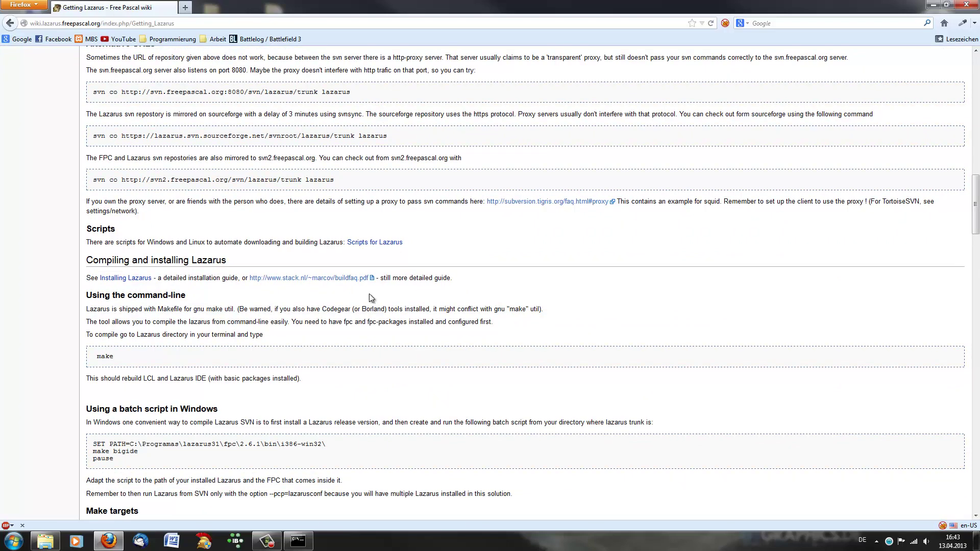
scroll(369, 293, "down", 8)
scroll(369, 293, "up", 12)
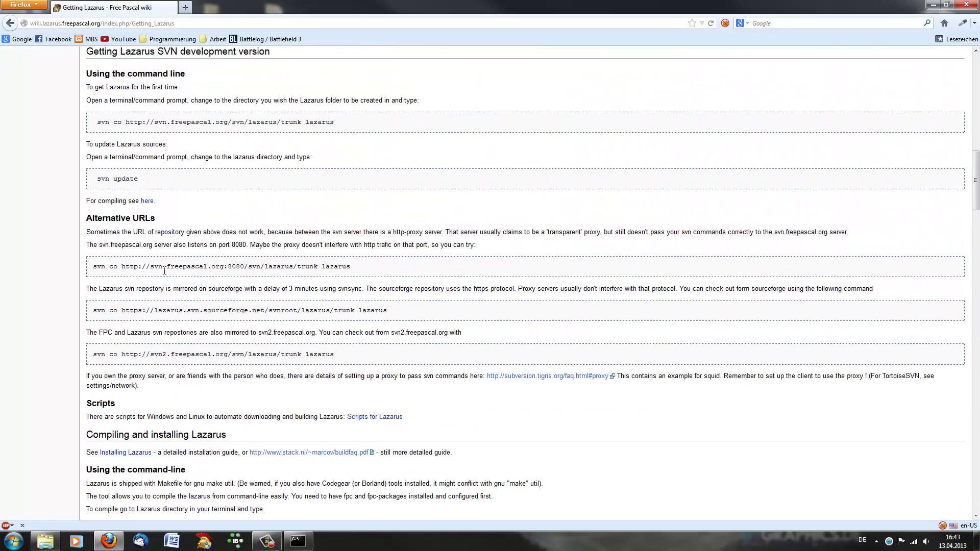
scroll(107, 269, "up", 5)
key("alt+Left")
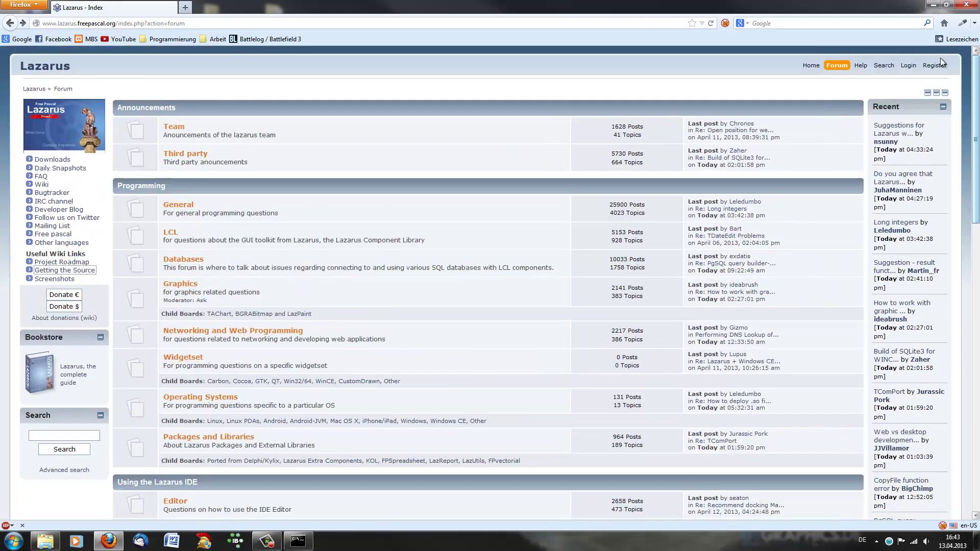
Search Google for "codetyphon" in a new browser tab and open the CodeTyphon site from the results
left_click(185, 7)
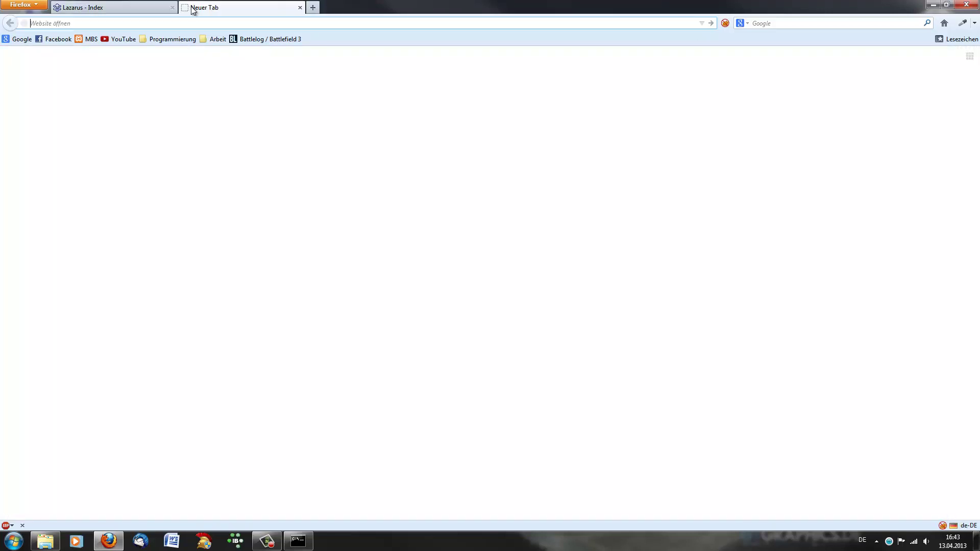
left_click(20, 39)
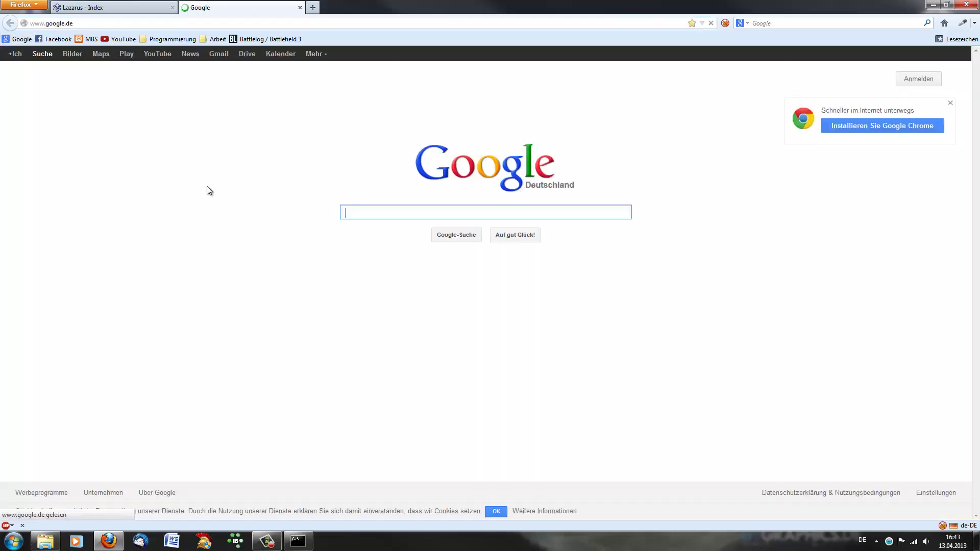
type("codetyphon")
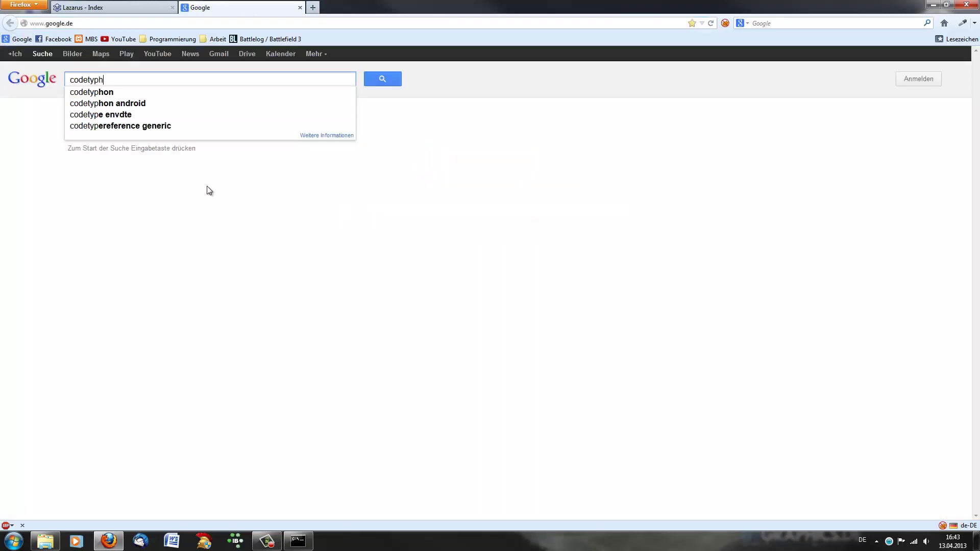
key("Return")
left_click(115, 216)
Open the Downloads page from the Lazarus forum to view its SourceForge files, and close that page again
key("ctrl+Tab")
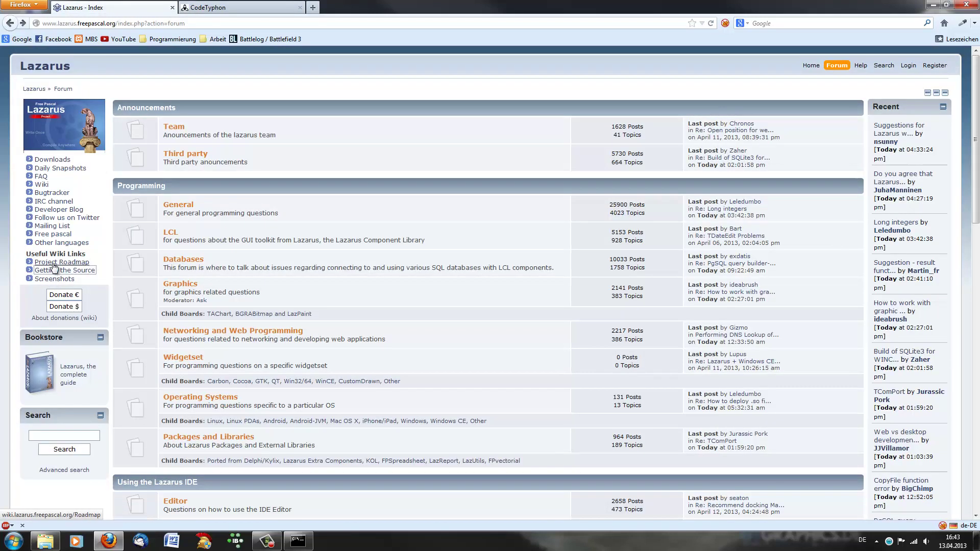
left_click(51, 159)
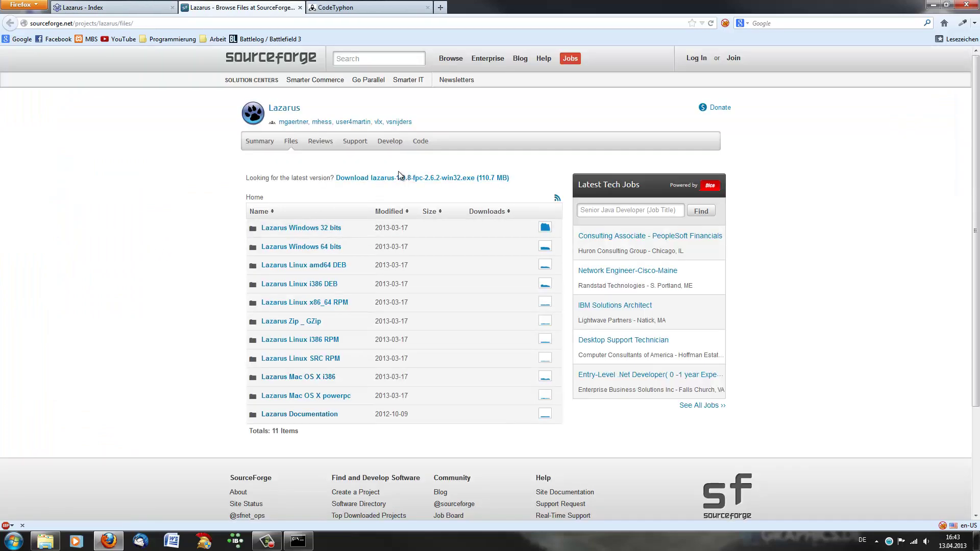
left_click(300, 7)
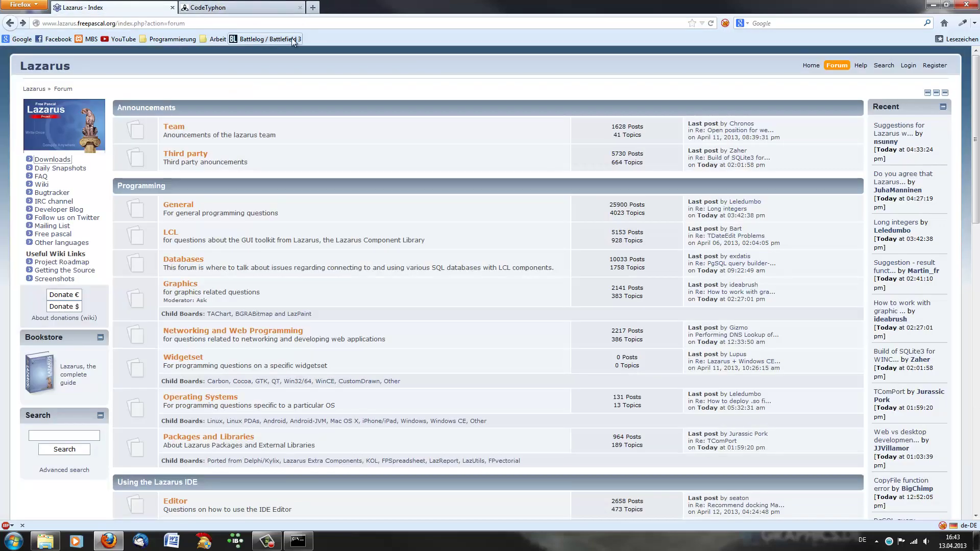
Return to the PilotLogic site and read through its CodeTyphon About page
left_click(250, 6)
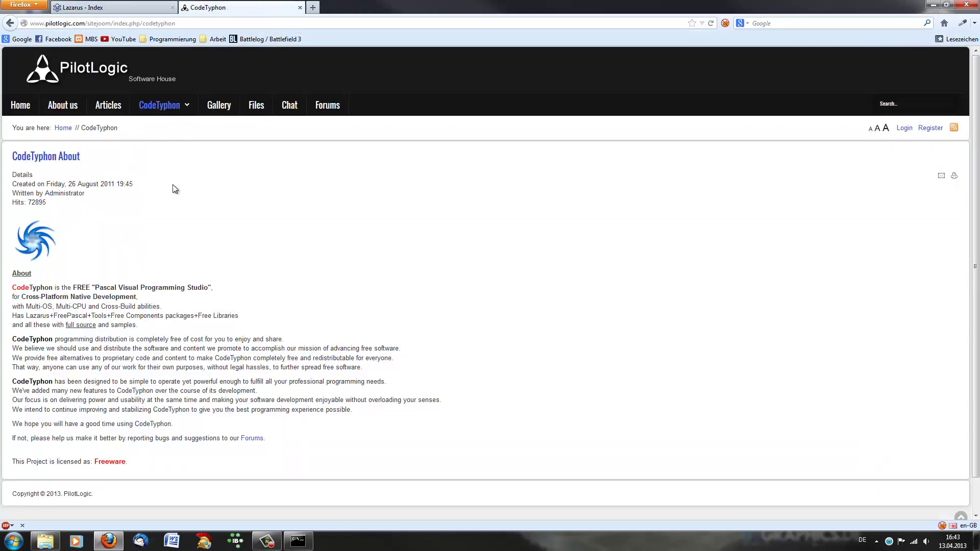
mouse_move(146, 97)
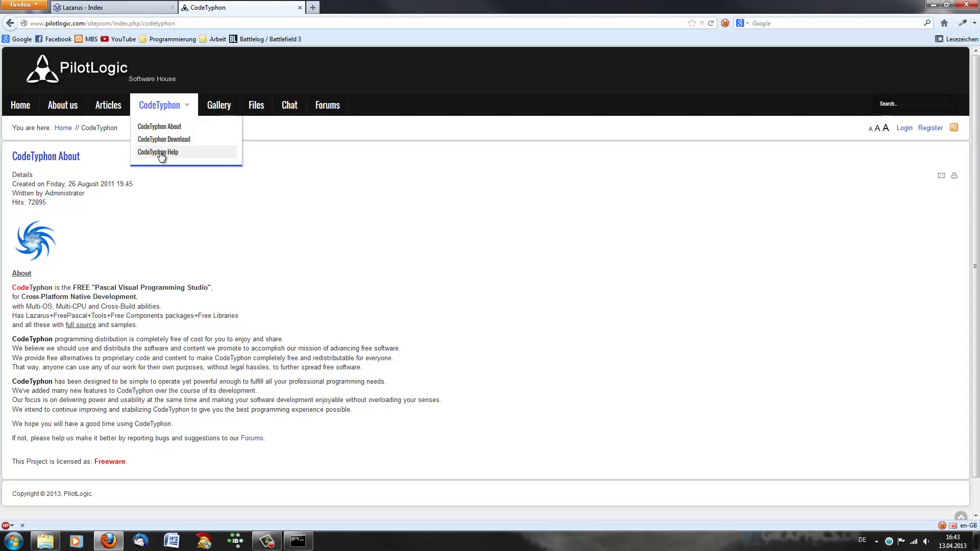
left_click(171, 128)
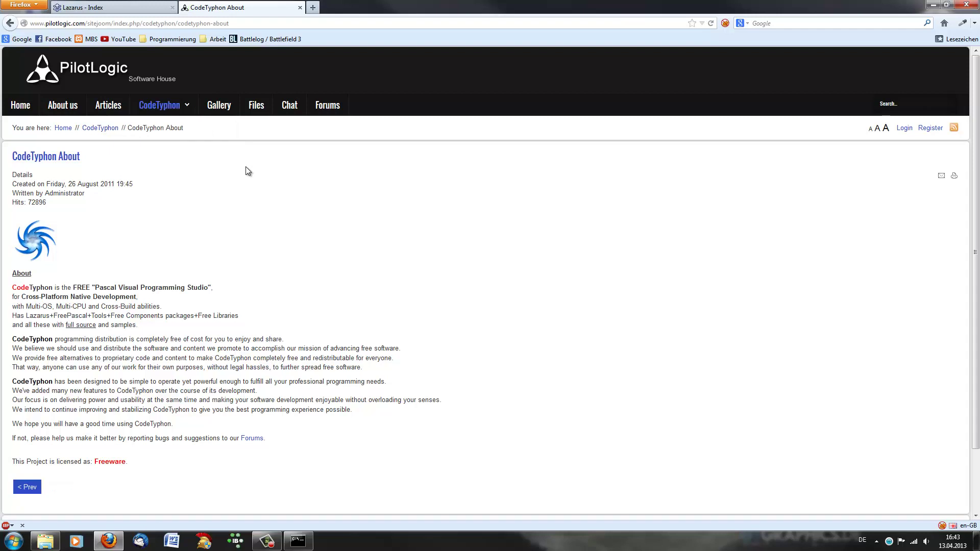
scroll(246, 166, "down", 2)
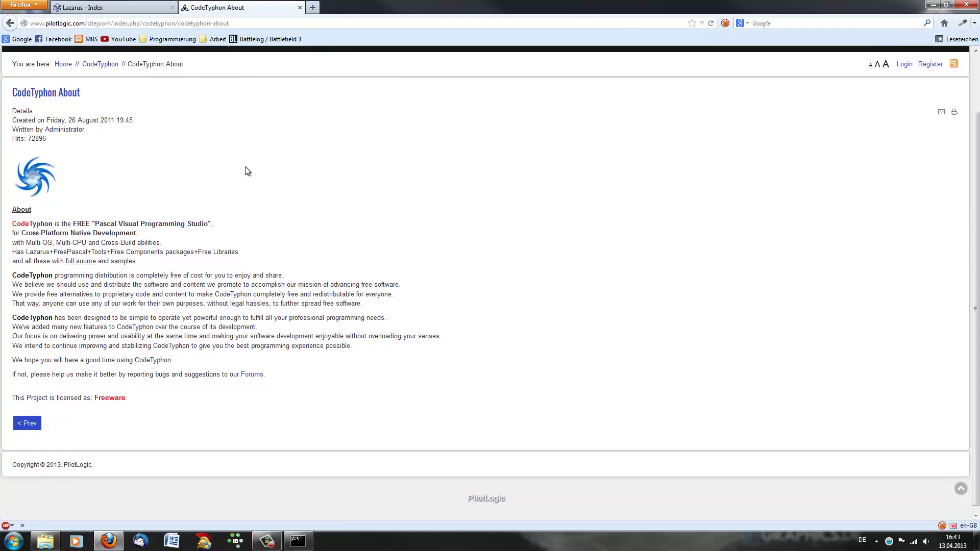
scroll(245, 166, "up", 2)
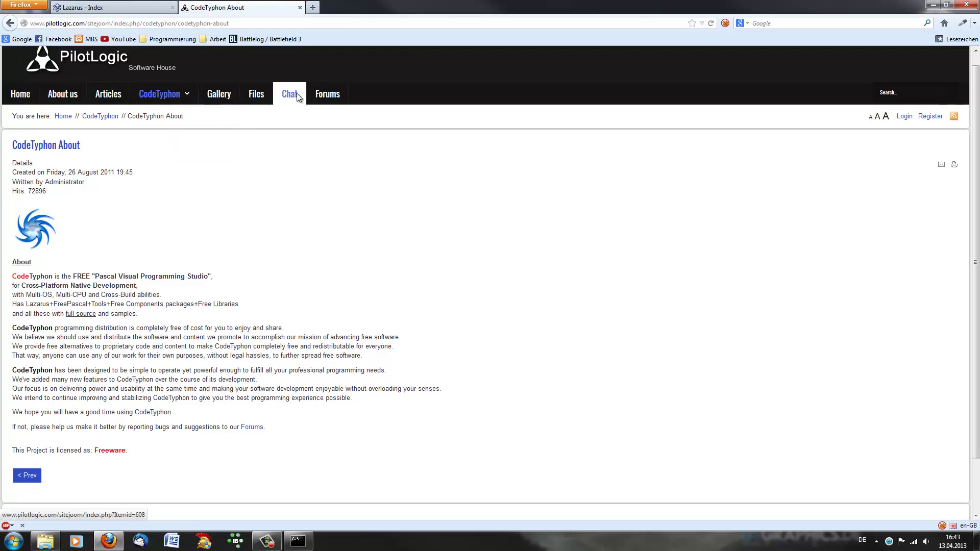
Look through the PilotLogic forum's boards, open CT Cross-Build Development to view its targets, and close the site
left_click(327, 95)
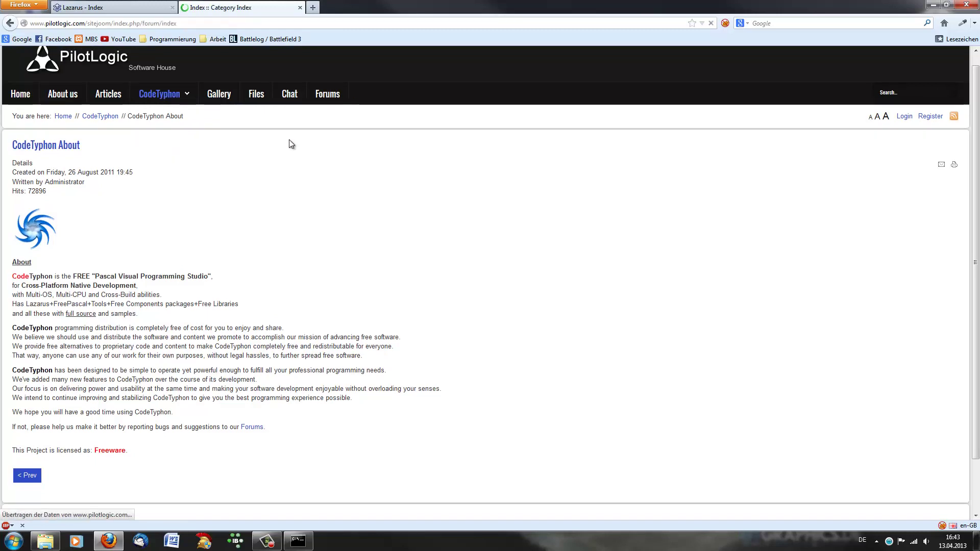
scroll(280, 144, "down", 3)
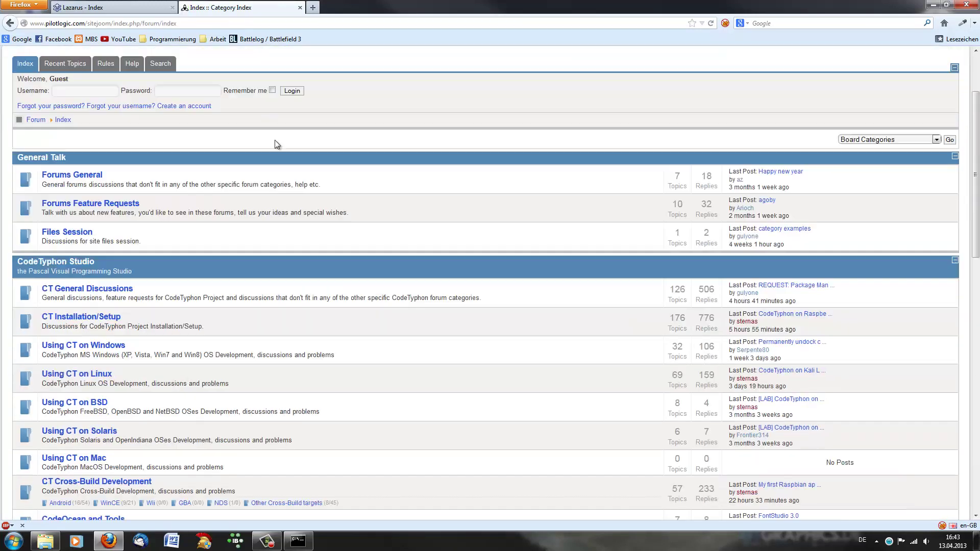
scroll(259, 147, "down", 2)
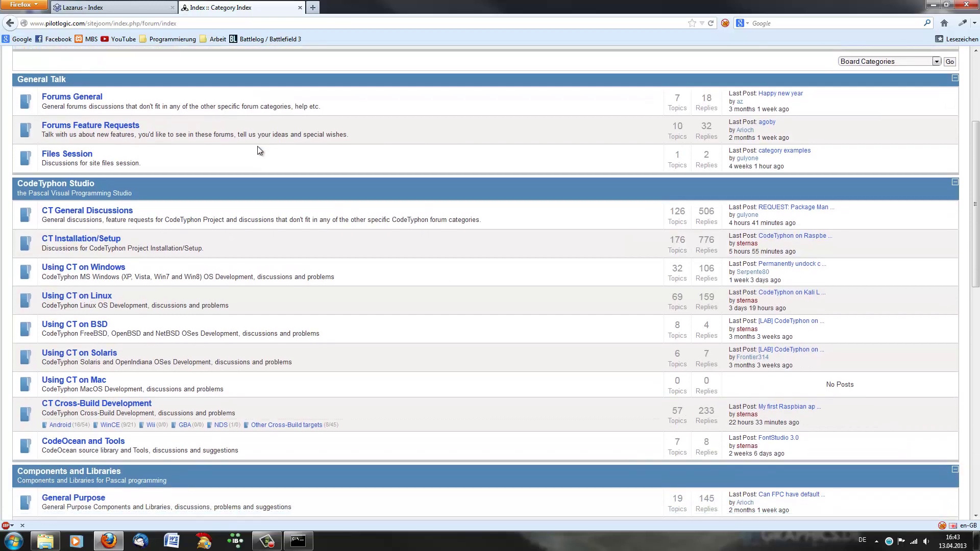
scroll(257, 146, "down", 2)
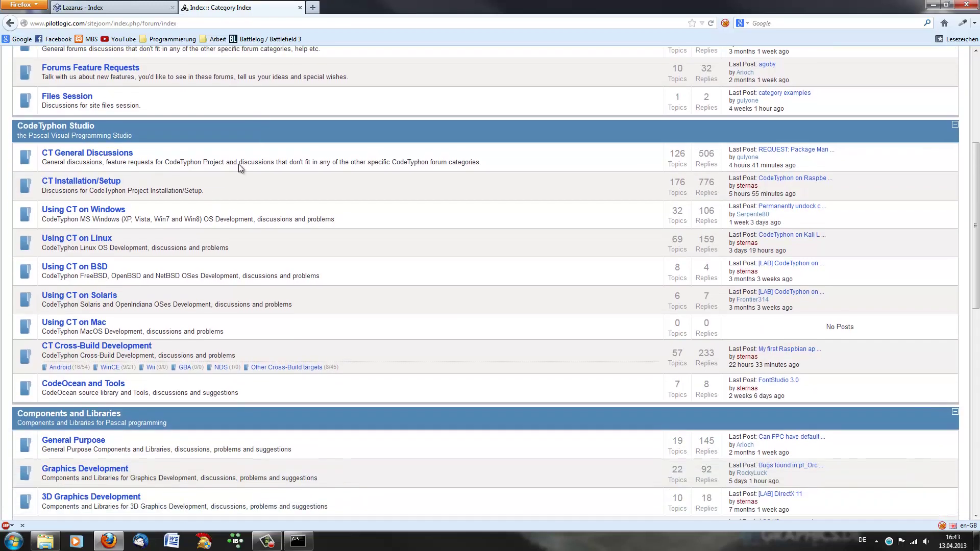
left_click(83, 346)
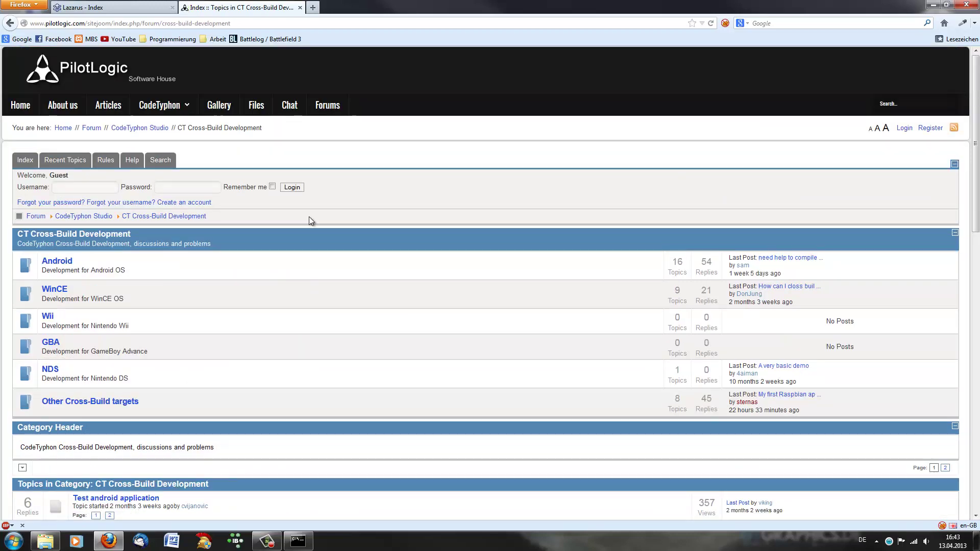
left_click(300, 8)
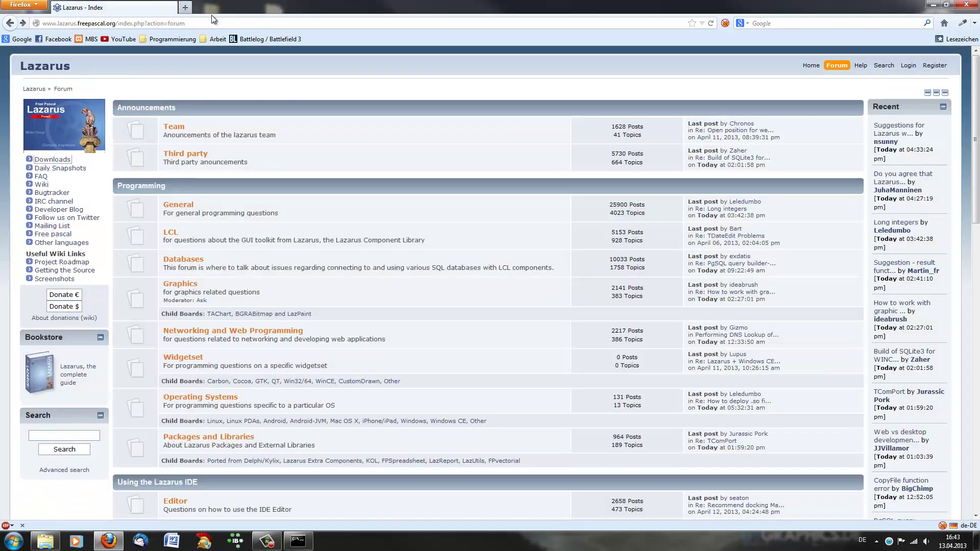
Search Google for "lazarus android" in a new browser tab and open the Custom Drawn Interface/Android wiki page
left_click(184, 7)
left_click(5, 41)
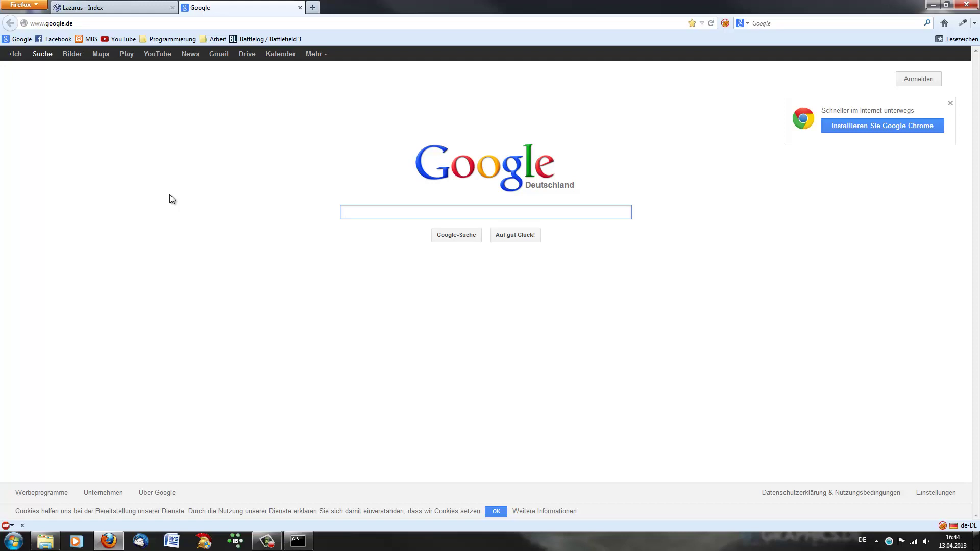
type("lazarus and")
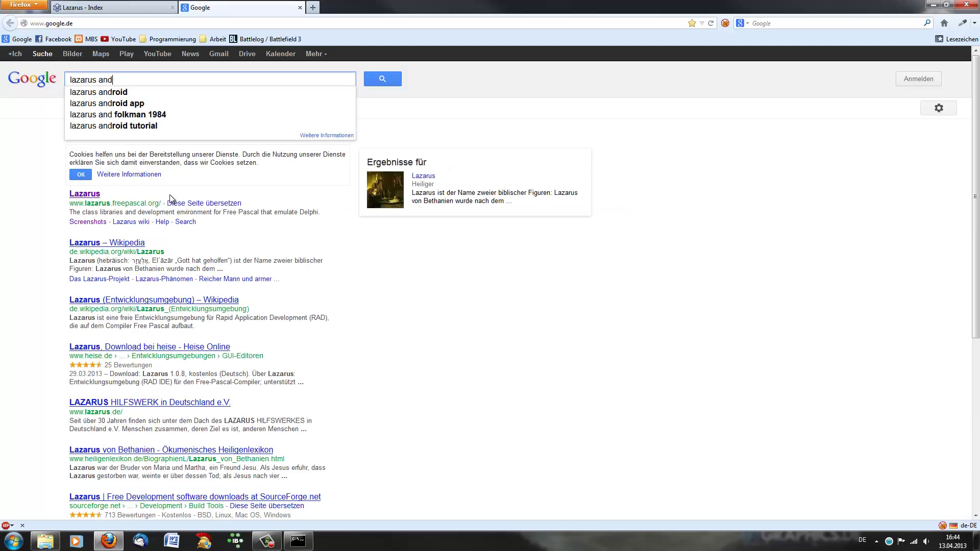
type("roid")
left_click(151, 188)
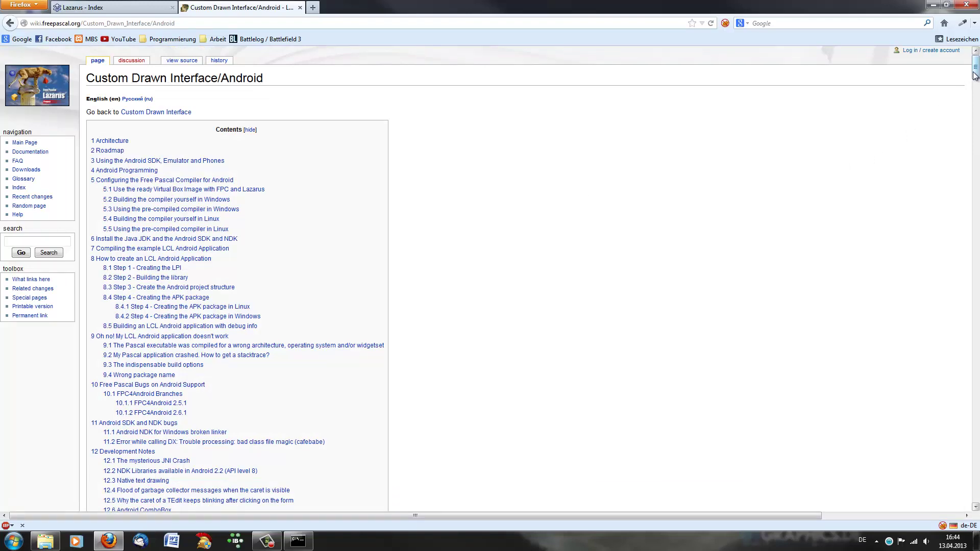
Examine the wiki's instructions for building the compiler and using the pre-compiled compiler in Windows, including the JDK, SDK and NDK links
left_click_drag(976, 75, 890, 165)
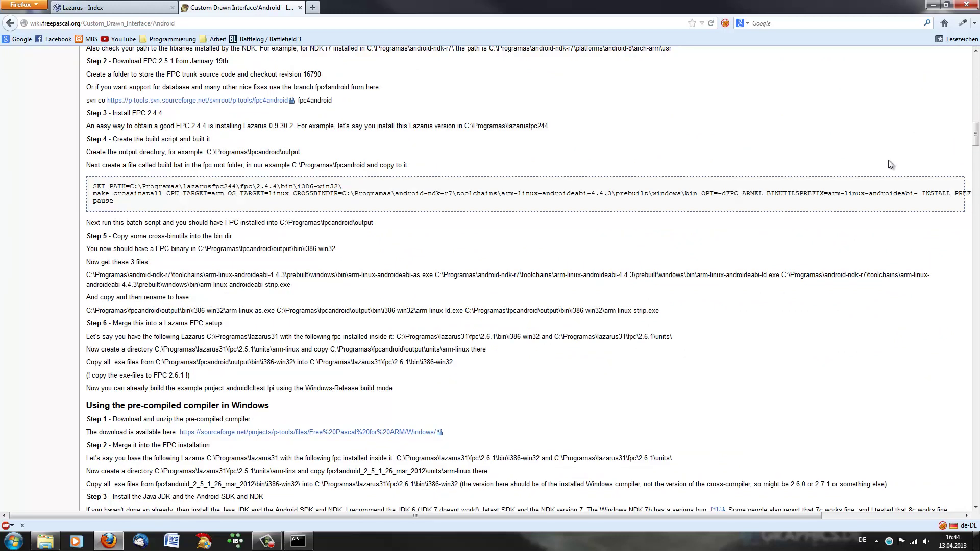
scroll(740, 200, "down", 2)
scroll(736, 200, "down", 4)
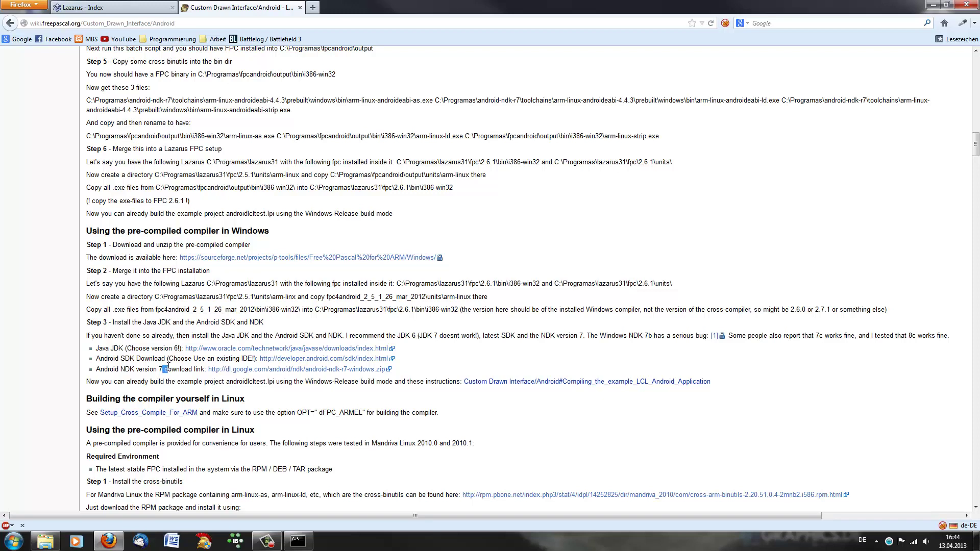
Open the Java JDK download link to view Oracle's Java SE Downloads page, and close it to return to the Lazarus forum
left_click(196, 348)
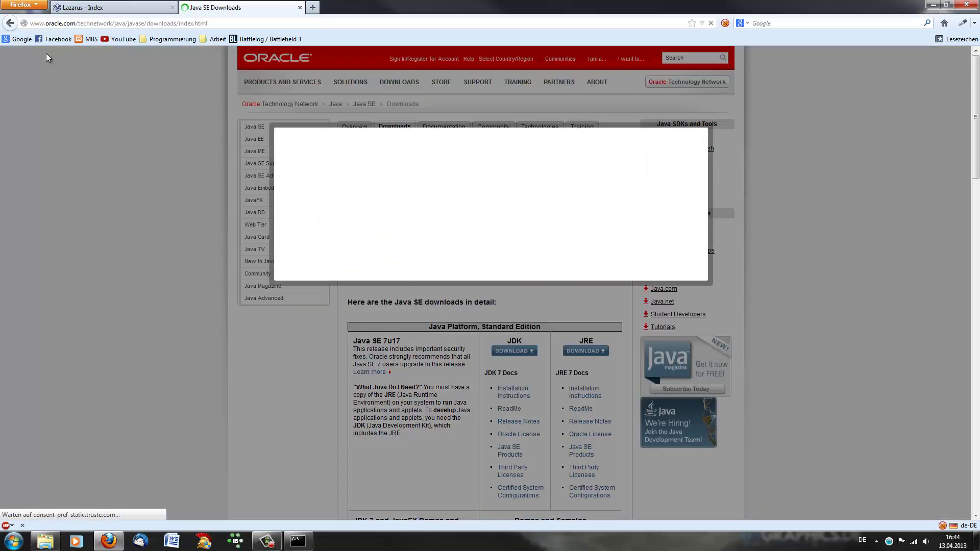
left_click(21, 39)
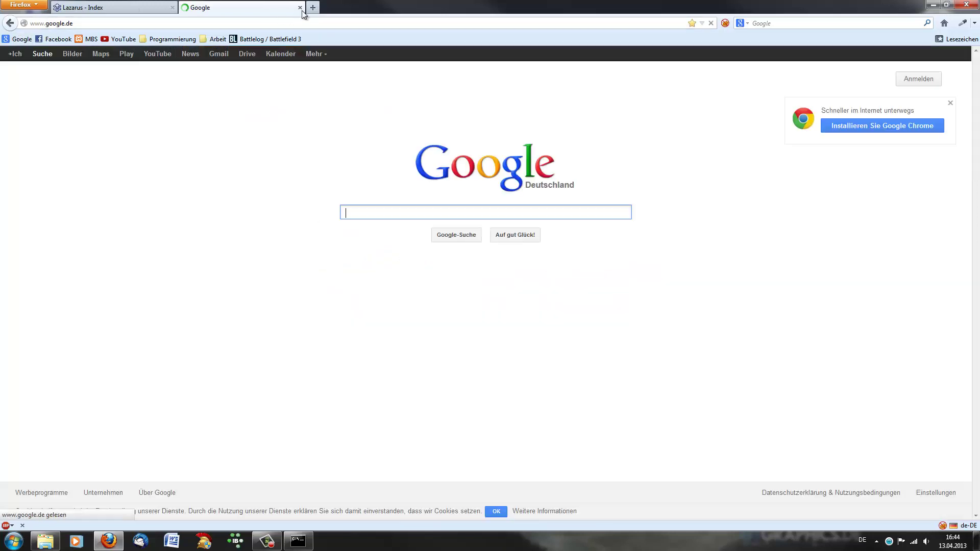
left_click(299, 7)
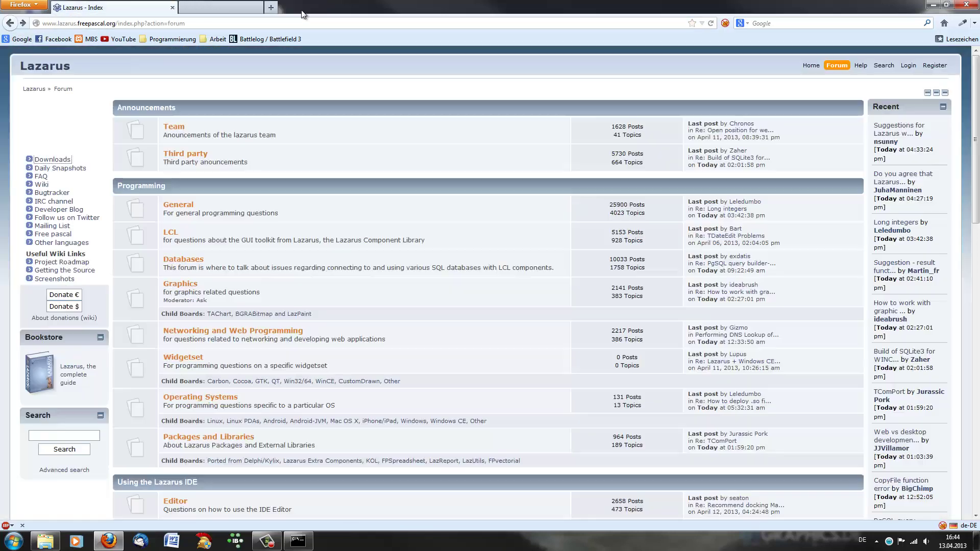
Move the CodeTyphon Install FPC Binary Files console window off the browser, beyond the edge of the screen
scroll(310, 274, "down", 2)
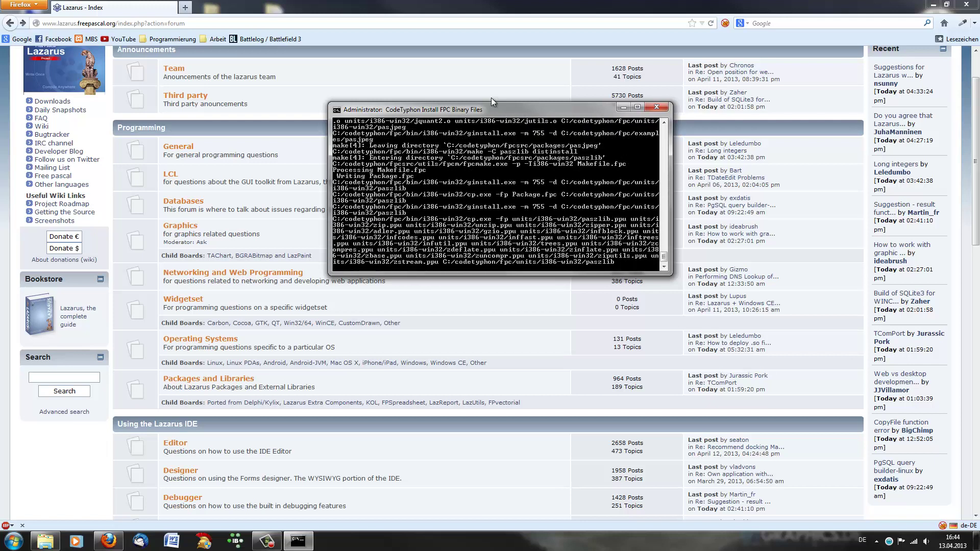
left_click_drag(490, 106, 979, 107)
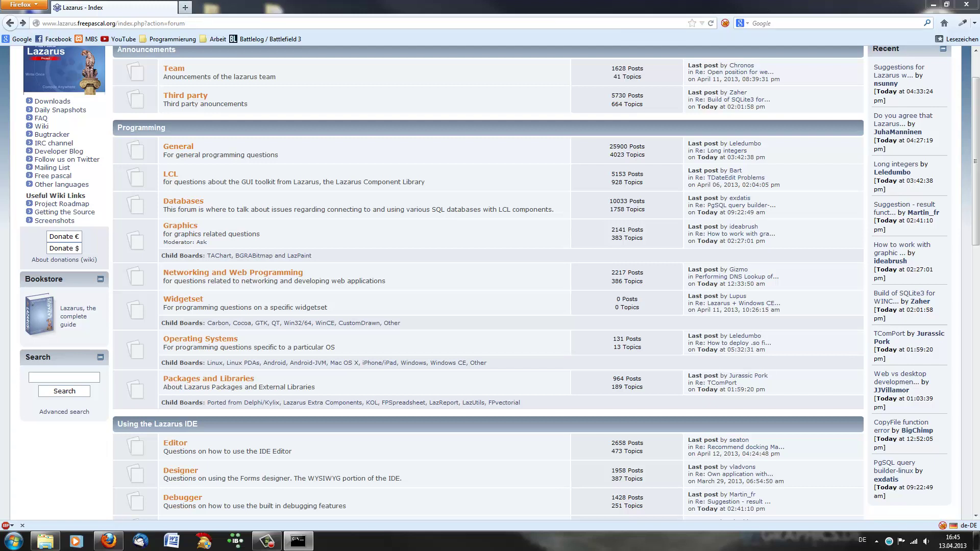
Search Google for "indy for lazarus" in a new browser tab and open the Indy with Lazarus/de wiki page
left_click(185, 7)
left_click(15, 39)
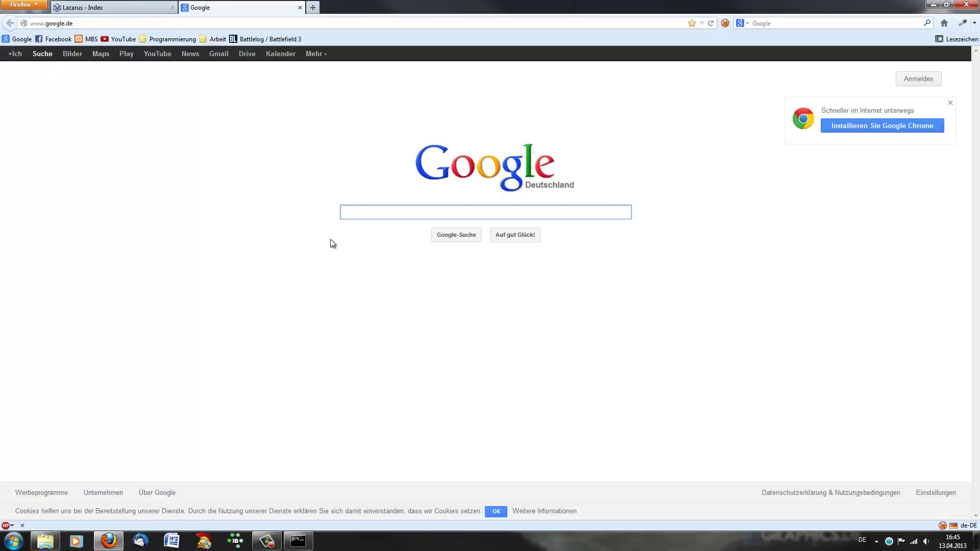
type("indy fo")
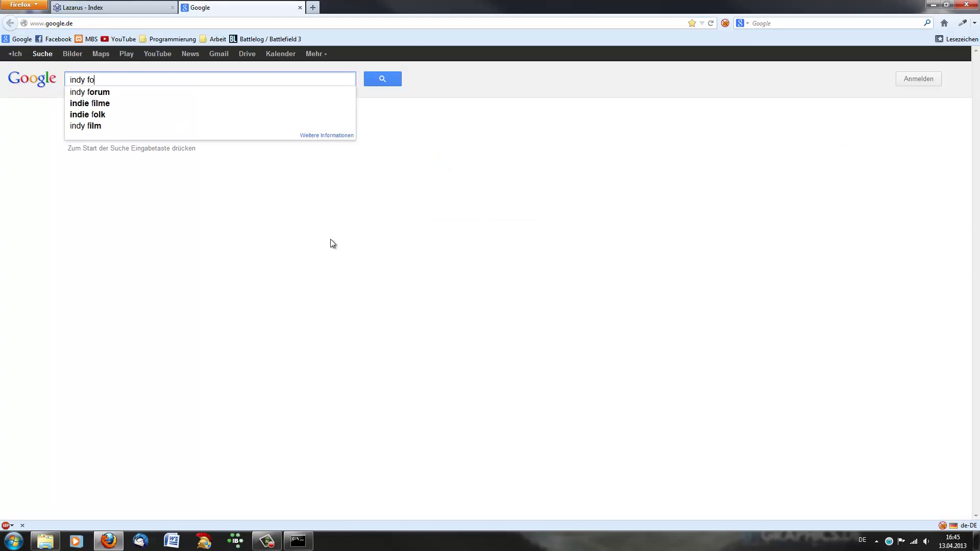
type("r lazarus")
key("Return")
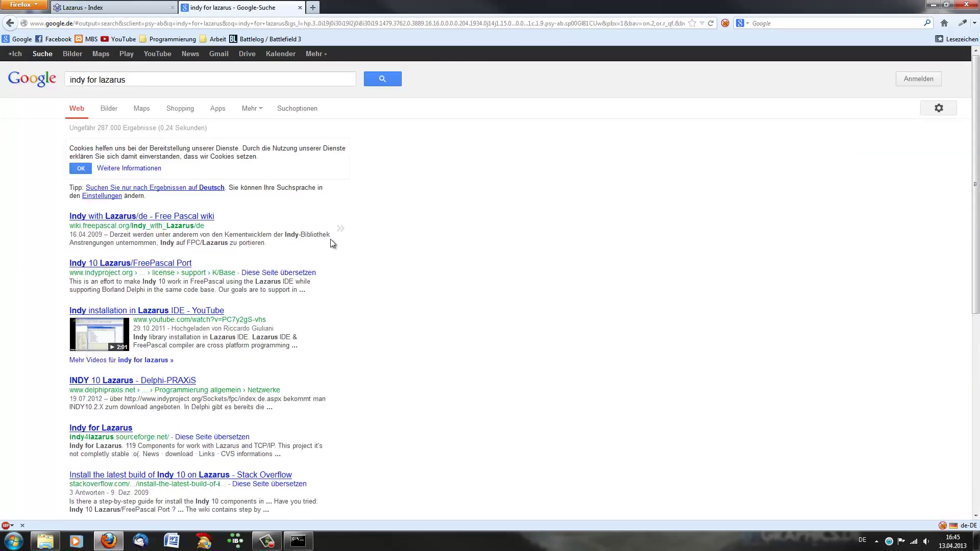
left_click(123, 219)
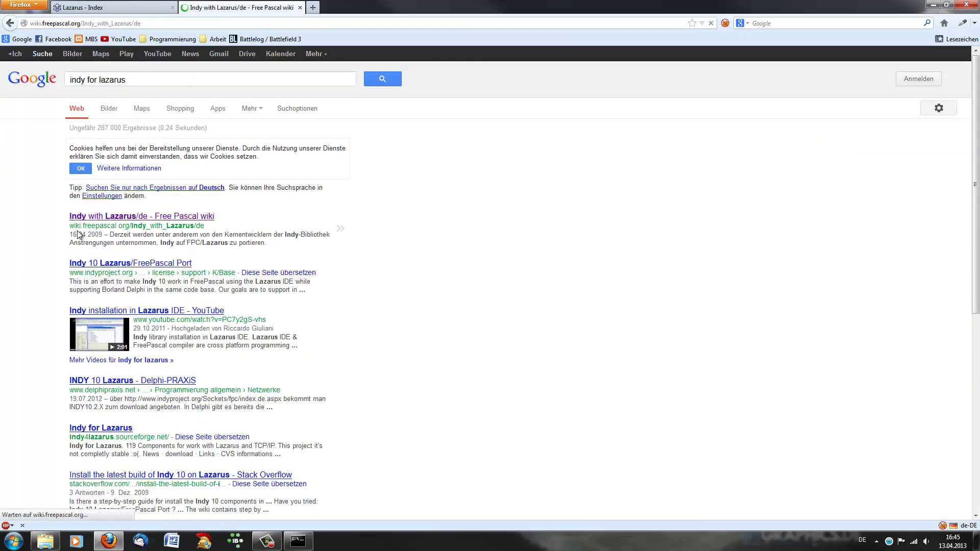
Look through the Indy wiki's installation instructions and return to the Google results with the search query cleared
scroll(456, 290, "down", 15)
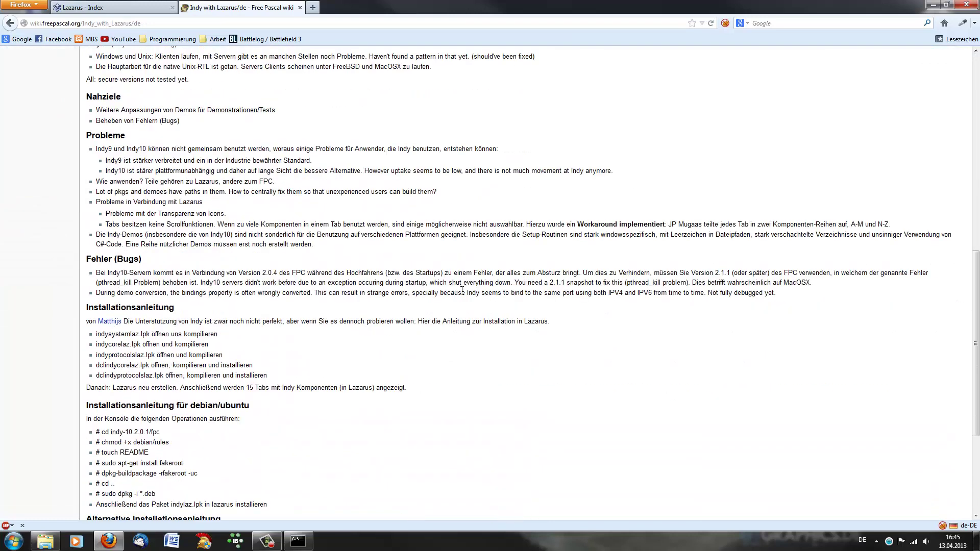
key("alt+Left")
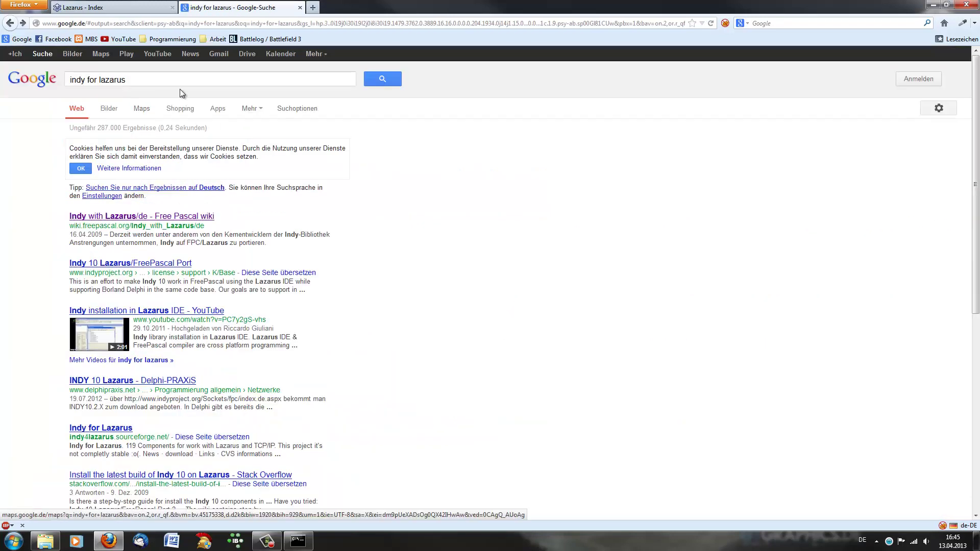
key("ctrl+a")
key("BackSpace")
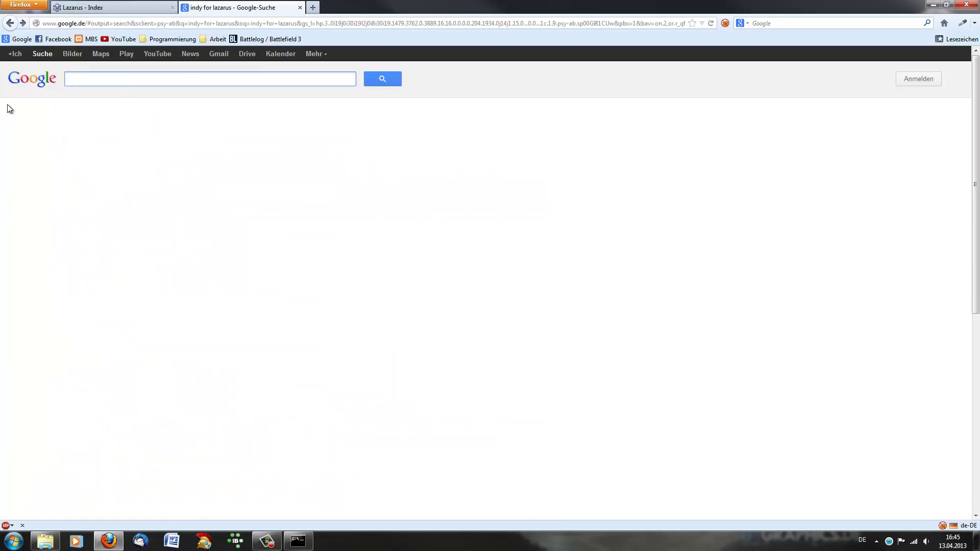
type("dcph")
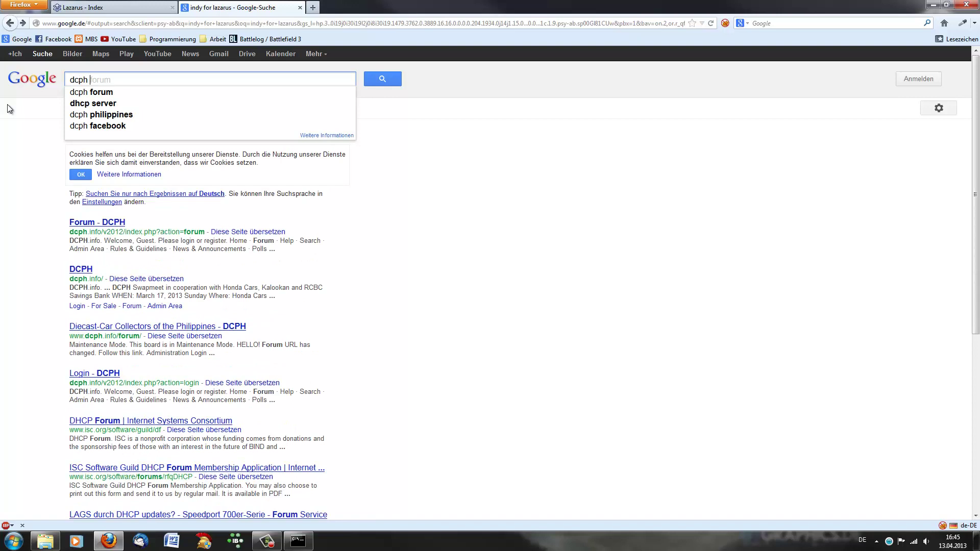
key("BackSpace")
key("BackSpace")
key("BackSpace")
key("BackSpace")
key("BackSpace")
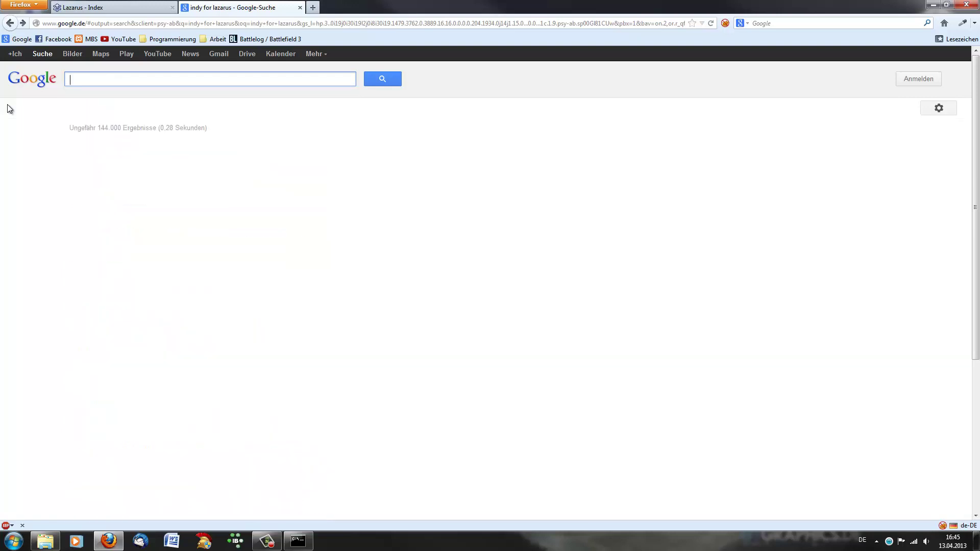
Search Google for "lazarus dcpcrypt" and open the DCPcrypt page of the Free Pascal wiki
type("lazarus dcp")
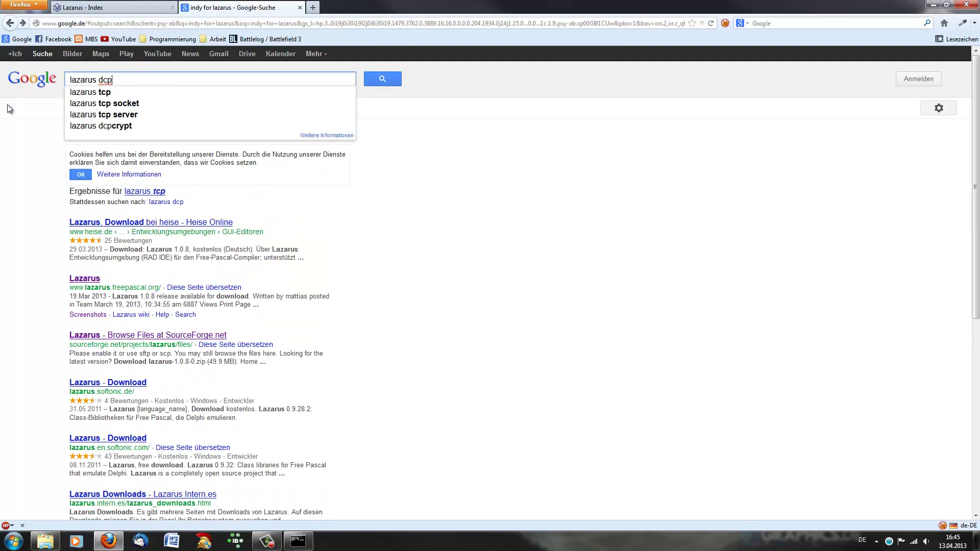
key("BackSpace")
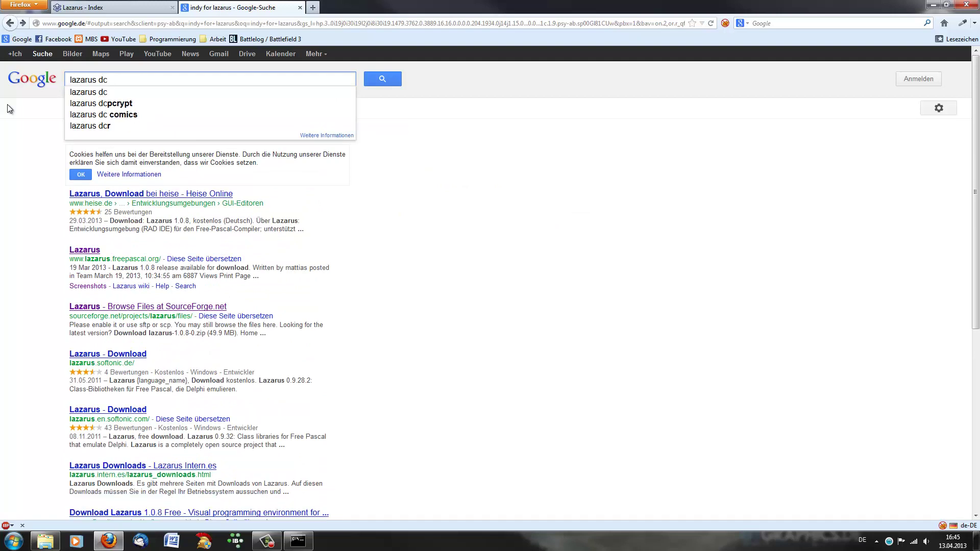
key("Down")
key("Down")
key("Return")
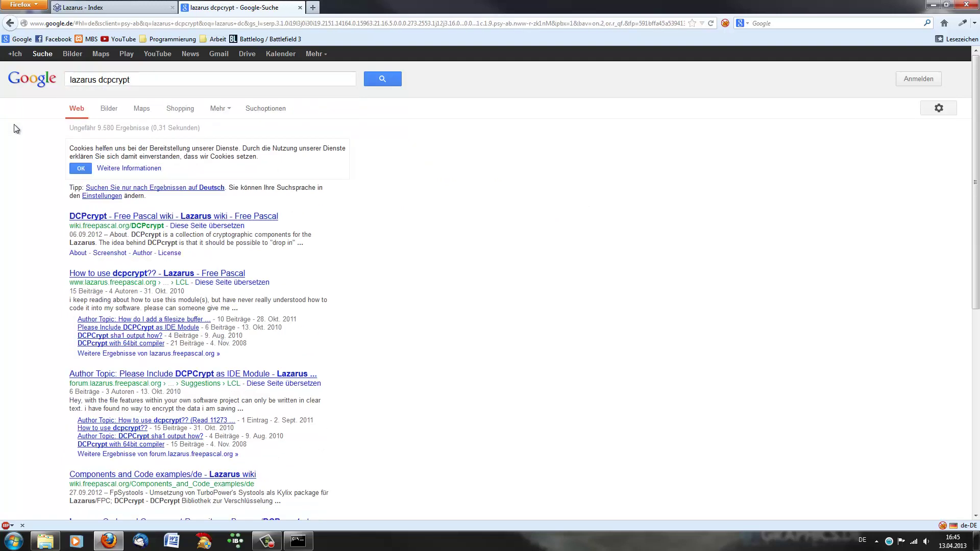
left_click(151, 218)
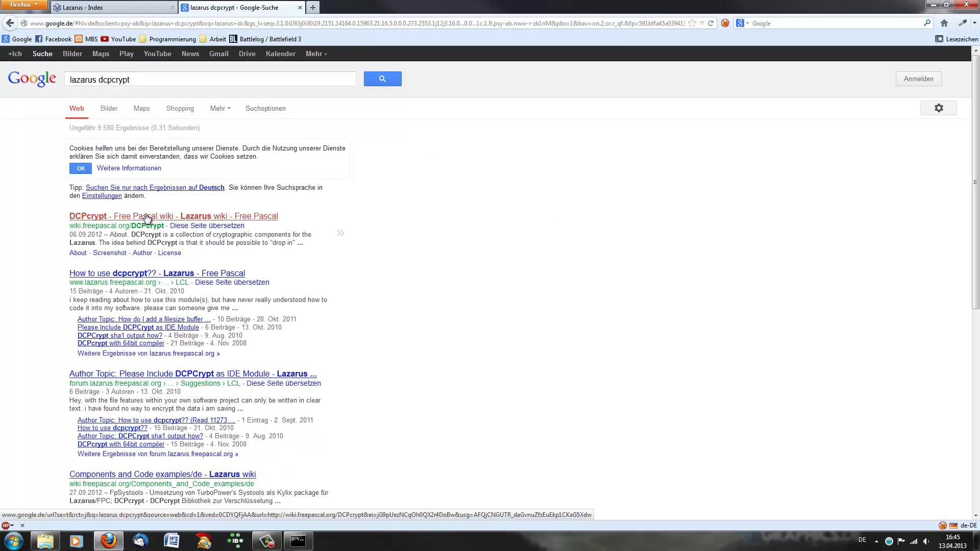
Examine the DCPcrypt wiki's download, installation and usage sections, highlighting the dcpcrypt.lpk and dcpcrypt_laz.lpk package names, and close the page
scroll(211, 273, "down", 8)
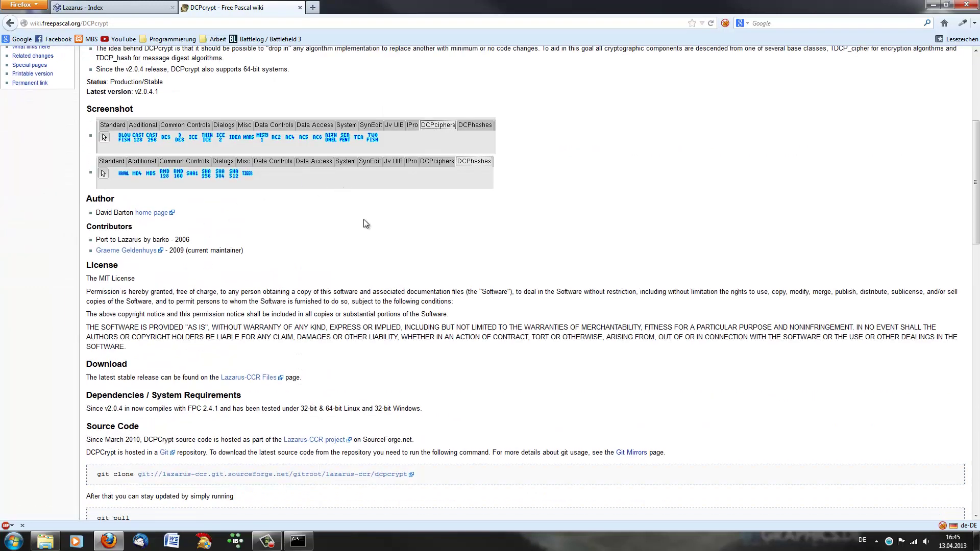
scroll(359, 222, "down", 5)
scroll(356, 228, "down", 8)
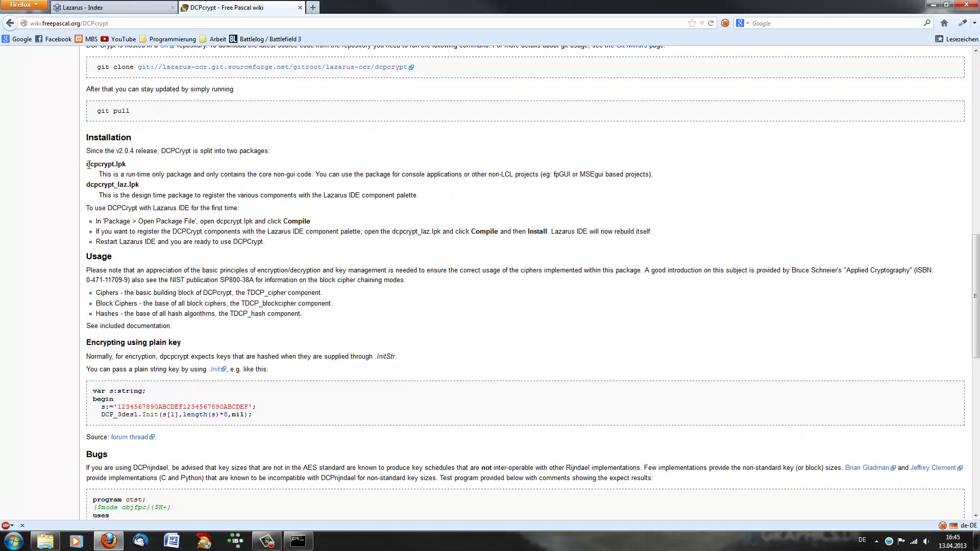
left_click_drag(88, 164, 136, 170)
left_click_drag(142, 185, 40, 192)
scroll(202, 225, "down", 4)
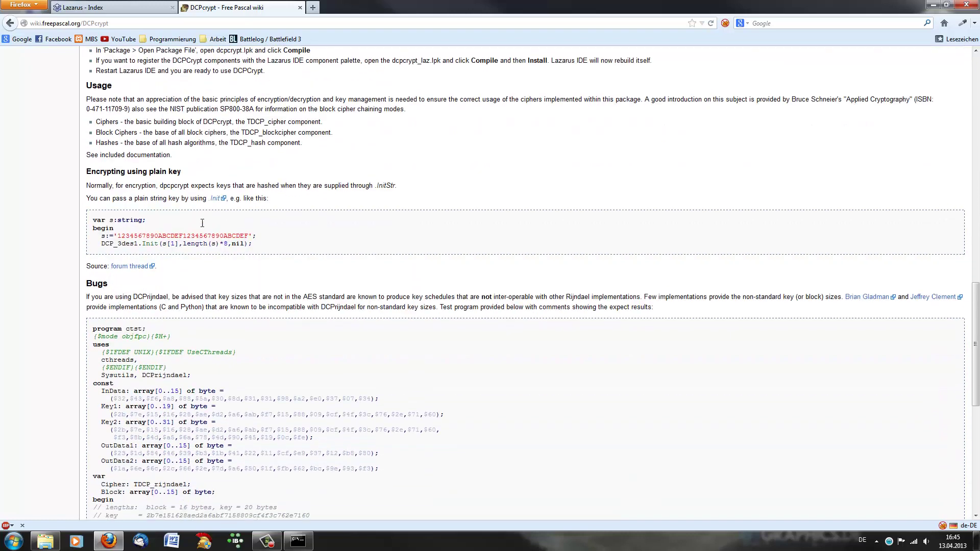
scroll(202, 225, "up", 6)
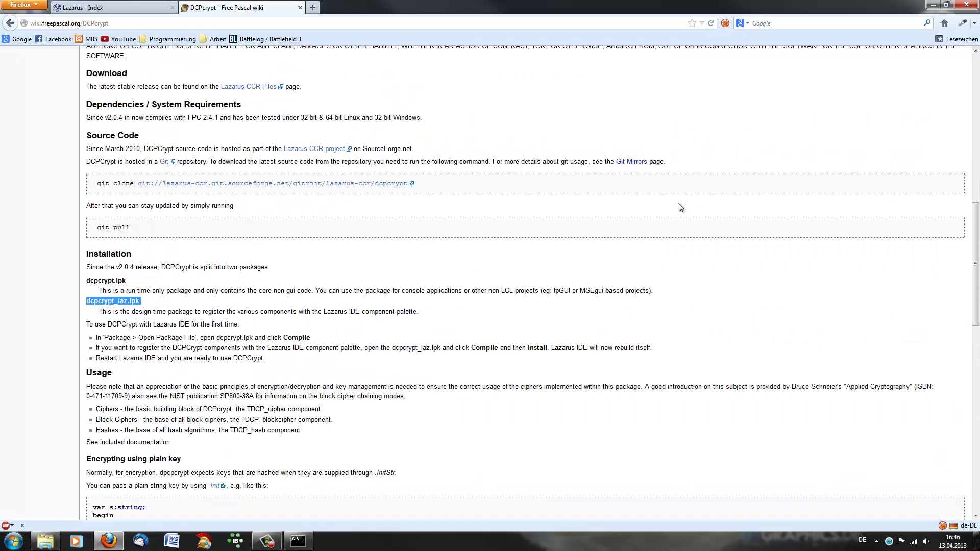
scroll(537, 223, "up", 6)
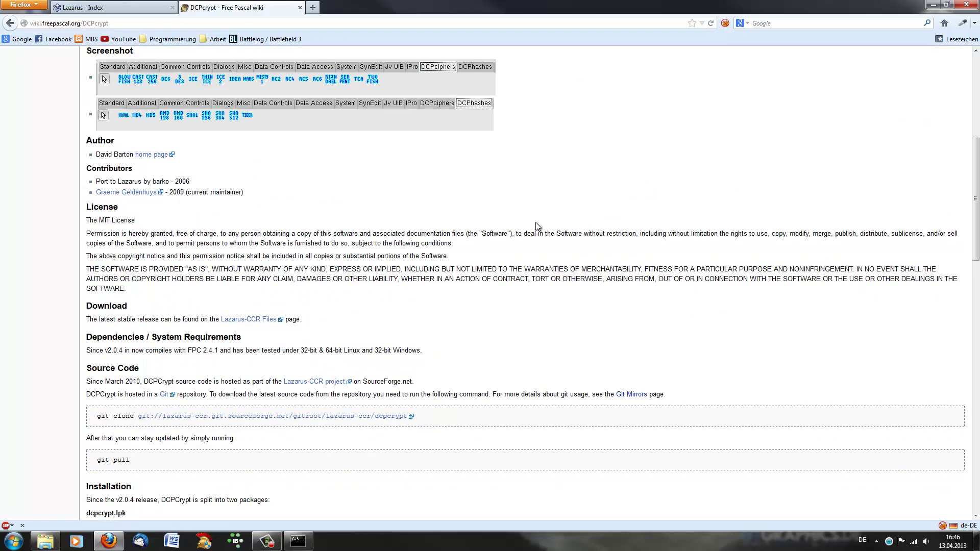
scroll(537, 223, "down", 6)
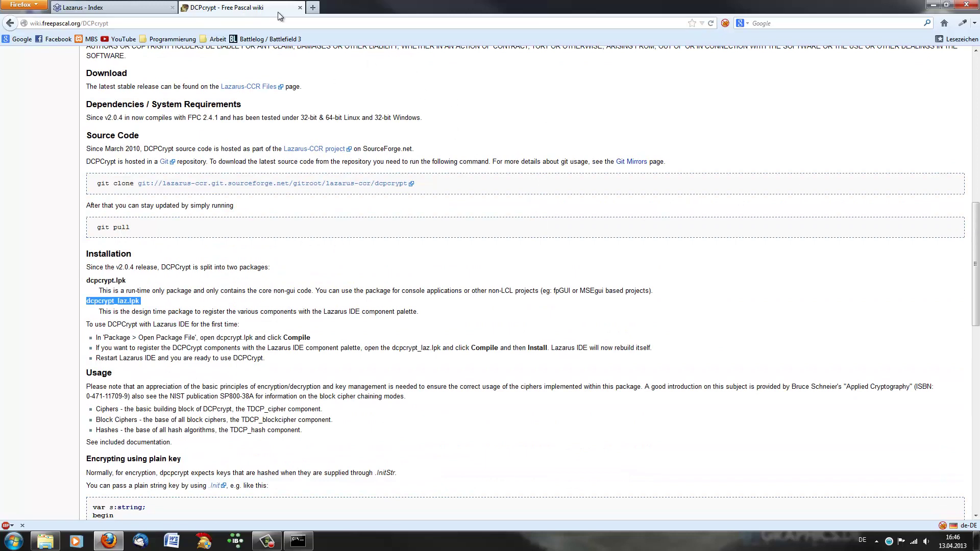
left_click(299, 7)
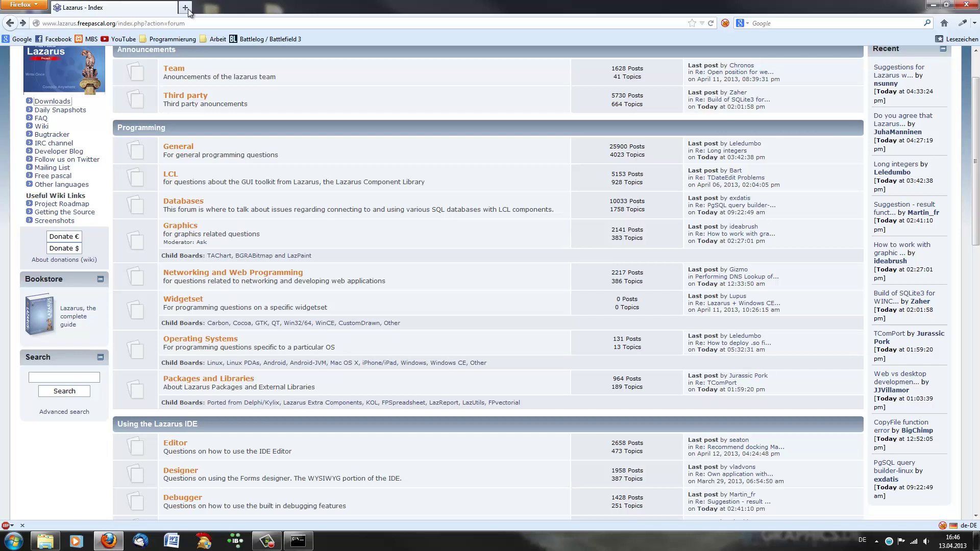
scroll(232, 118, "up", 2)
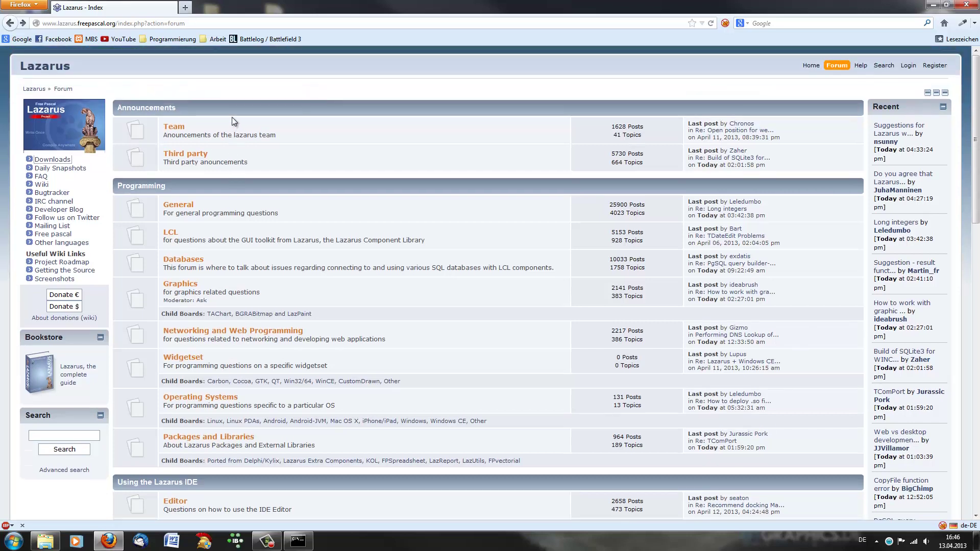
scroll(232, 118, "down", 8)
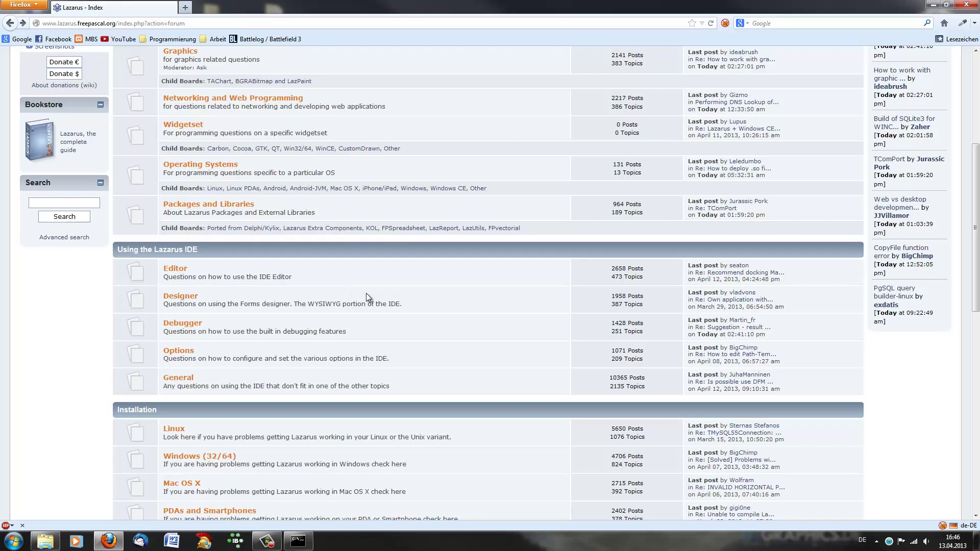
scroll(423, 308, "up", 8)
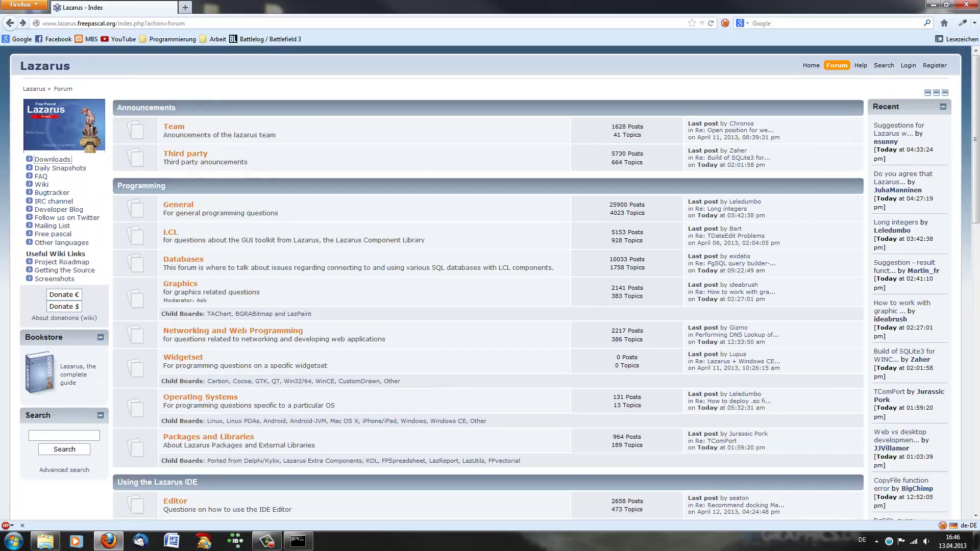
Search Google for "codetyphon" in a new browser tab and open the CodeTyphon page on PilotLogic
left_click(185, 7)
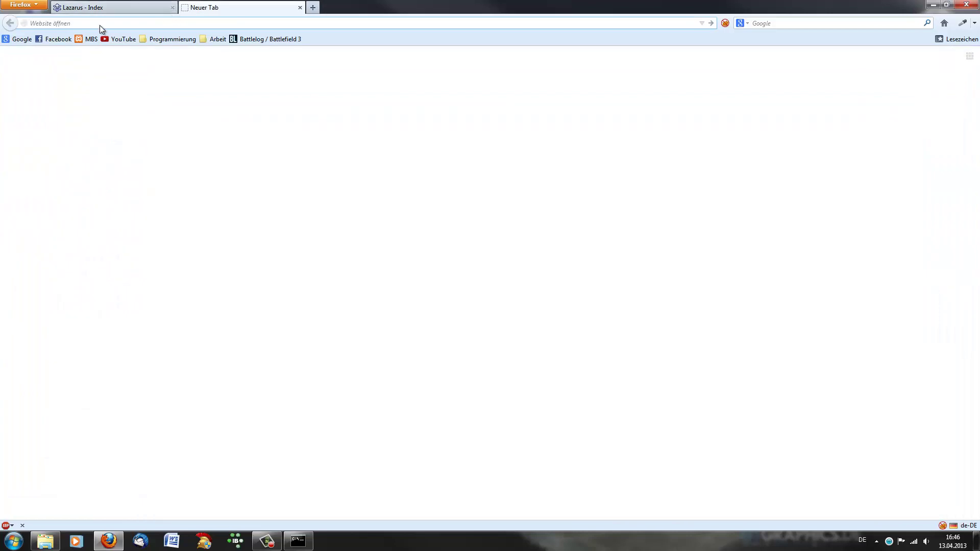
left_click(19, 39)
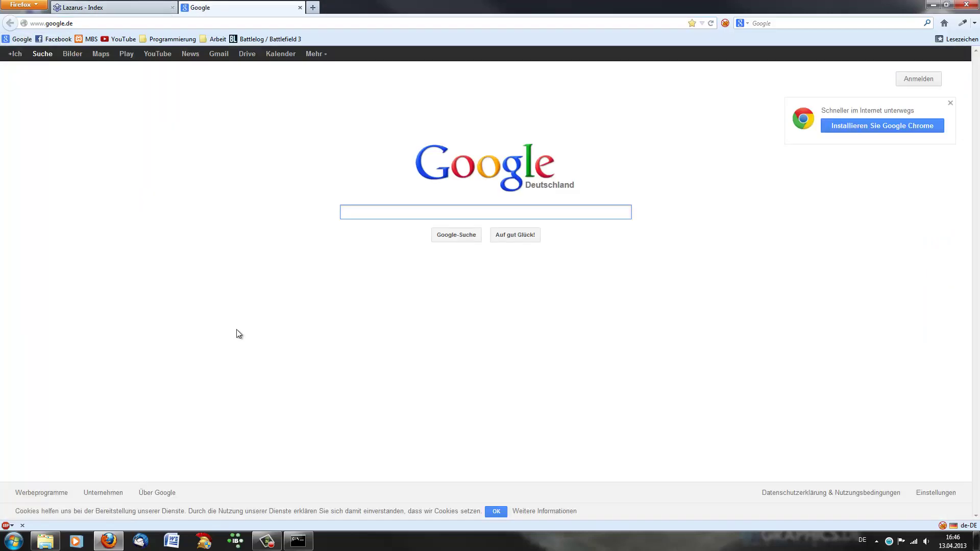
type("codetypg")
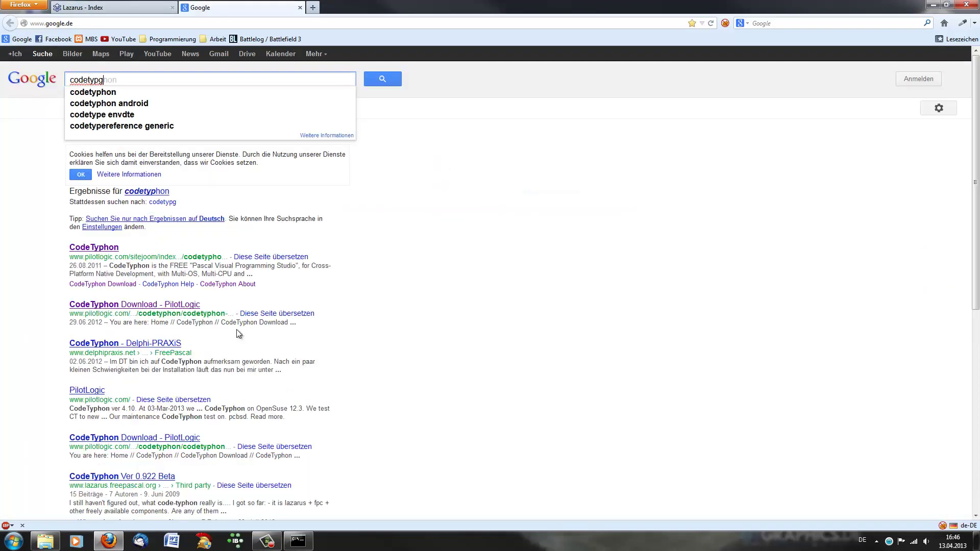
key("BackSpace")
type("hon")
key("Return")
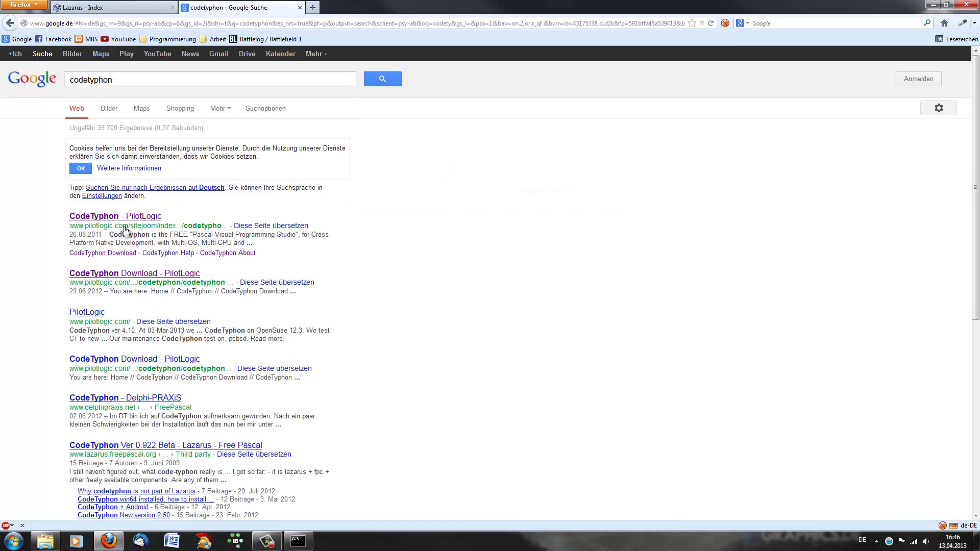
left_click(126, 230)
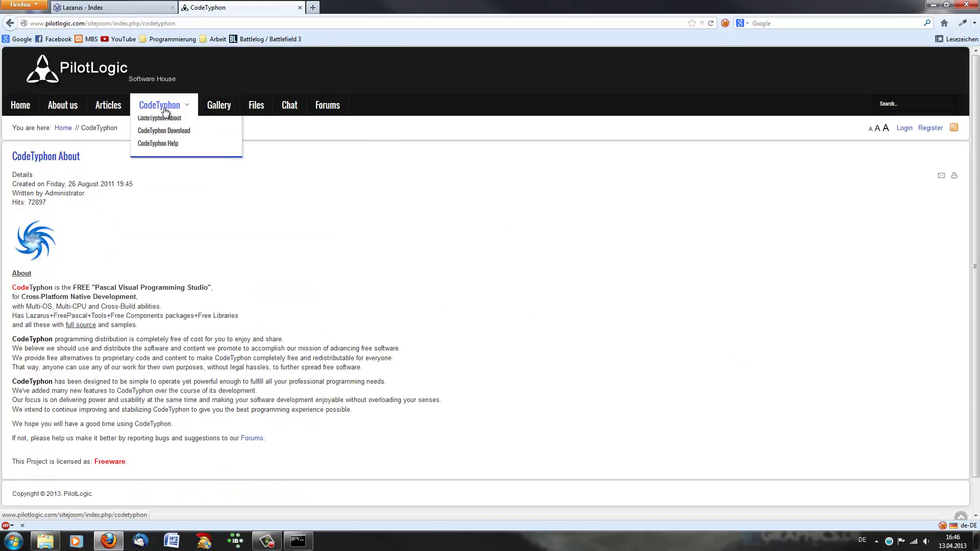
Open the PilotLogic Gallery and look over its CodeTyphon sub-categories for the different operating systems
left_click(219, 104)
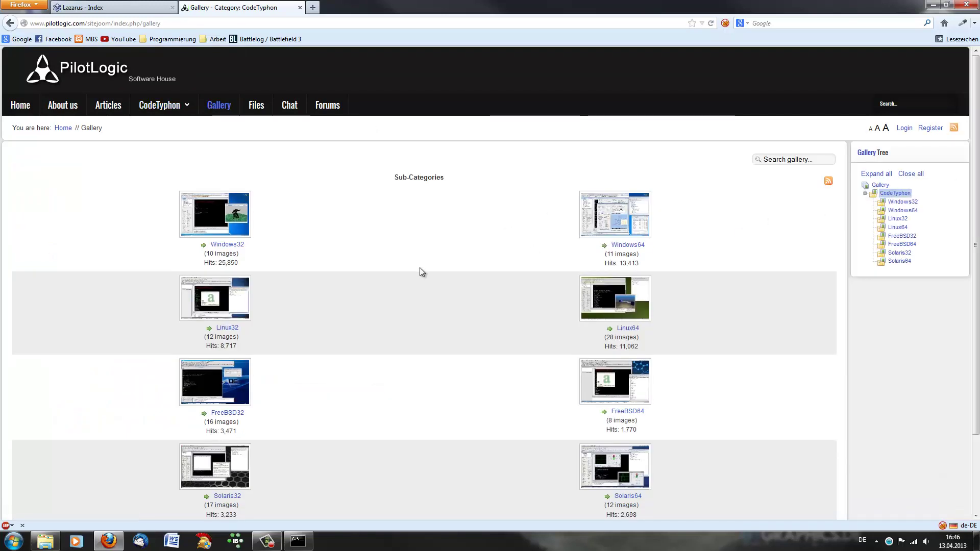
scroll(422, 272, "down", 3)
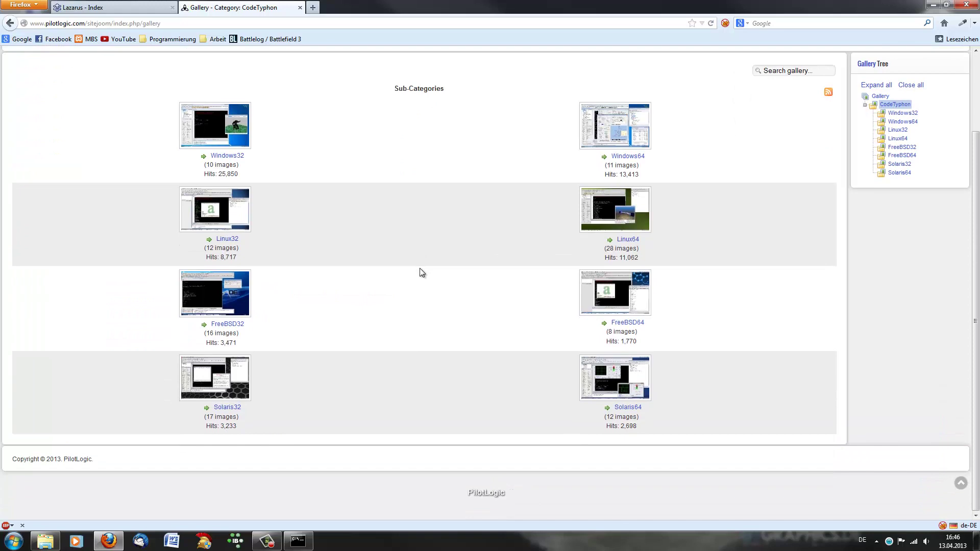
scroll(422, 272, "up", 3)
Bring up the CodeTyphon Install FPC Binary Files console to check the build, and return to the browser gallery
key("alt+Tab")
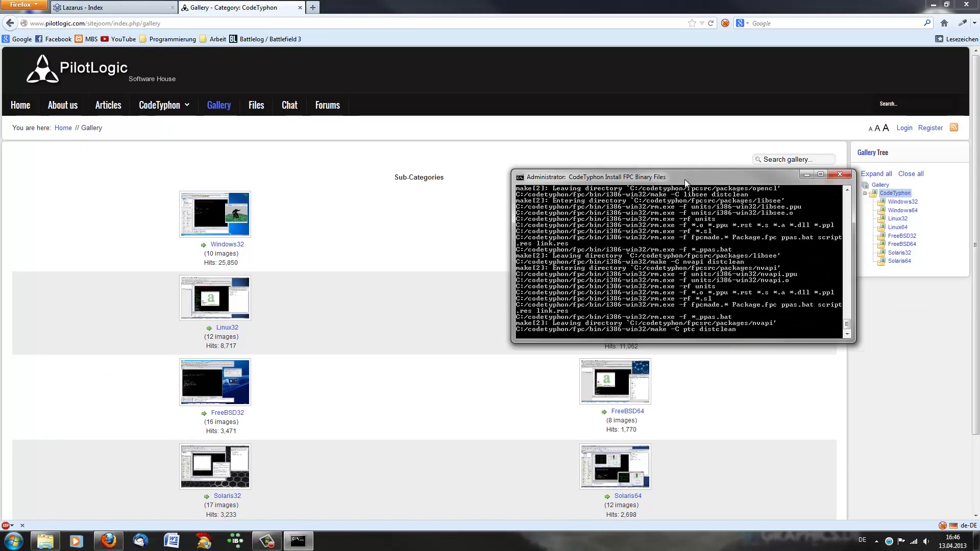
left_click_drag(684, 179, 590, 176)
key("alt+Tab")
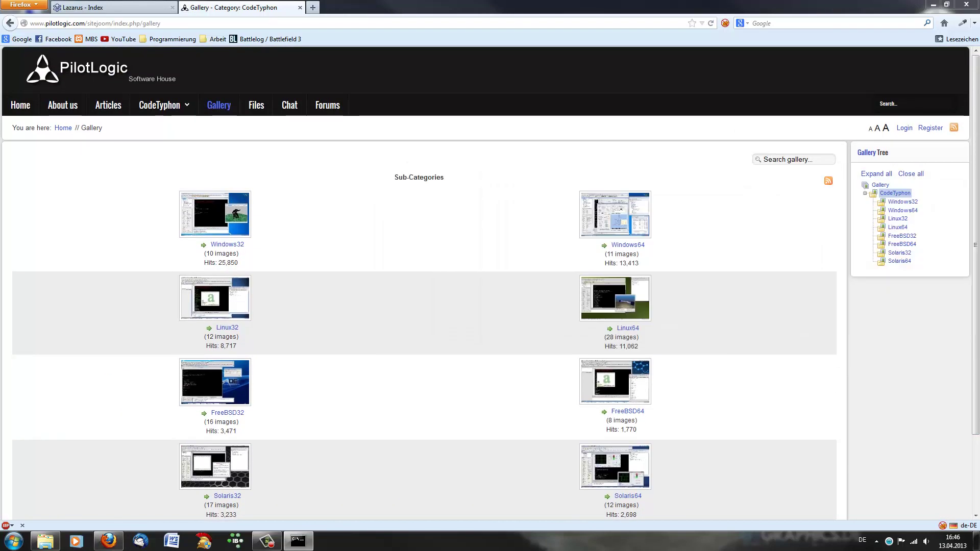
Open the Windows32 gallery category and enlarge the Windows32_1 screenshot
scroll(429, 263, "down", 2)
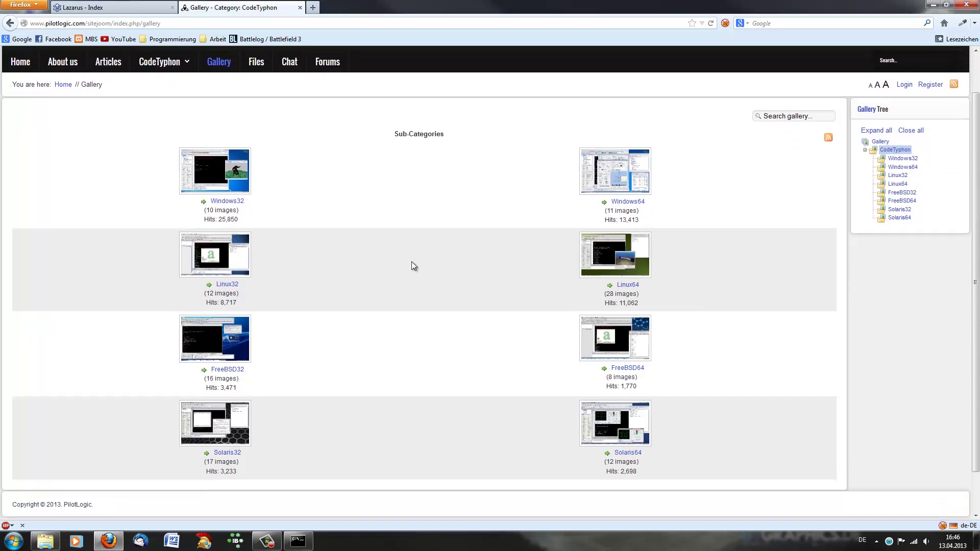
left_click(228, 157)
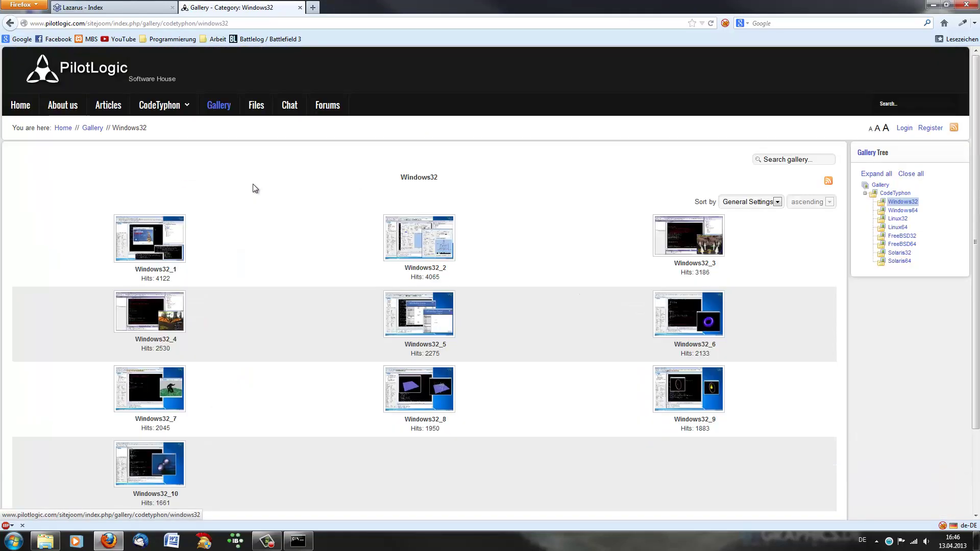
left_click(168, 236)
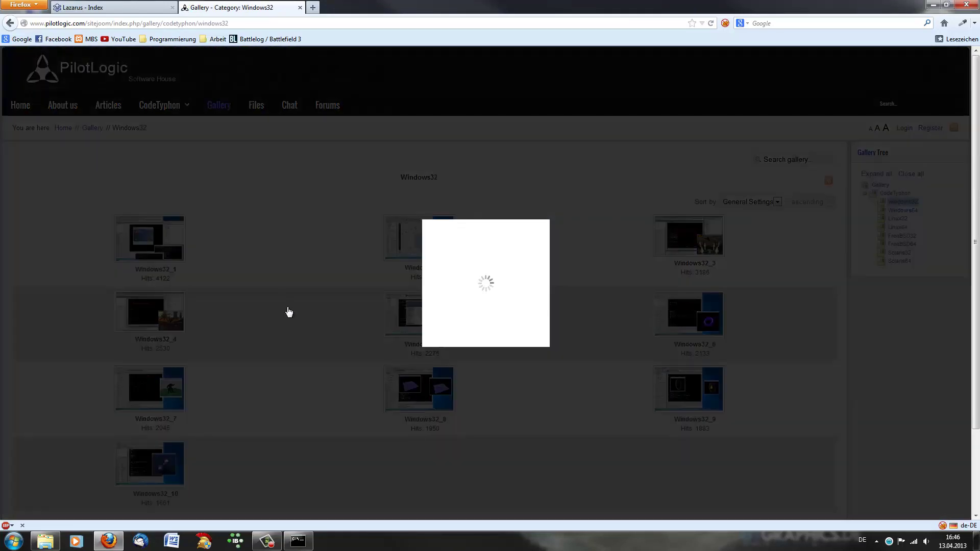
Enlarge the Windows32_7 screenshot in the Windows32 gallery, close it and return to the CodeTyphon sub-categories
left_click(295, 310)
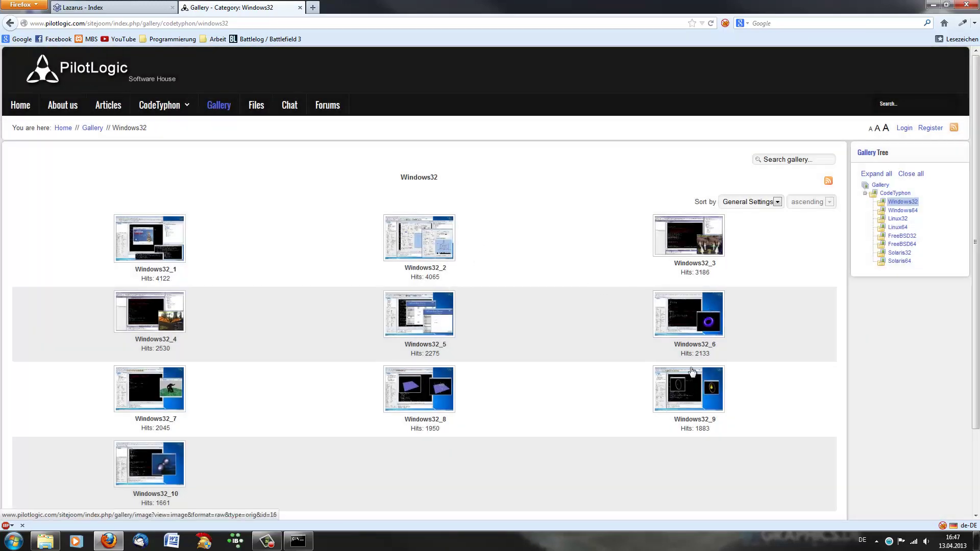
left_click(161, 391)
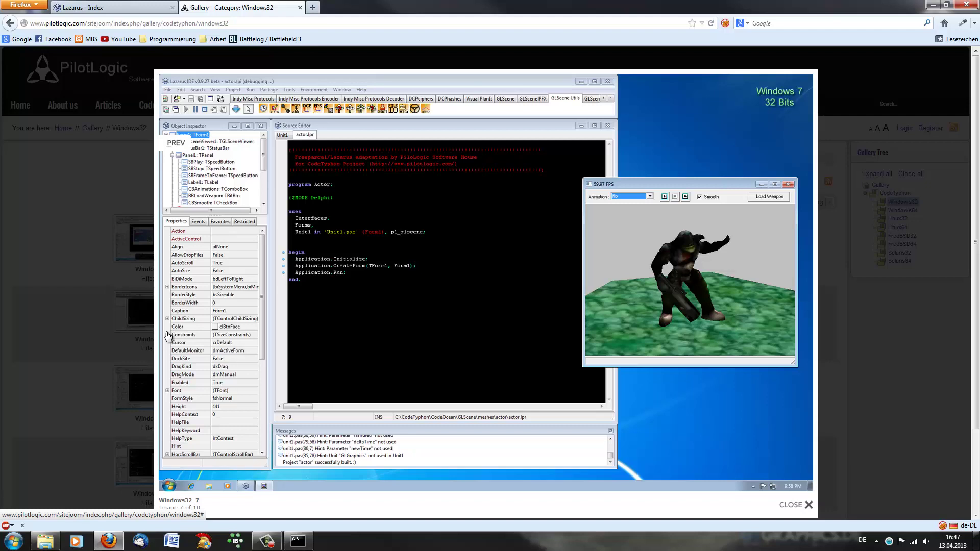
left_click(87, 159)
key("alt+Left")
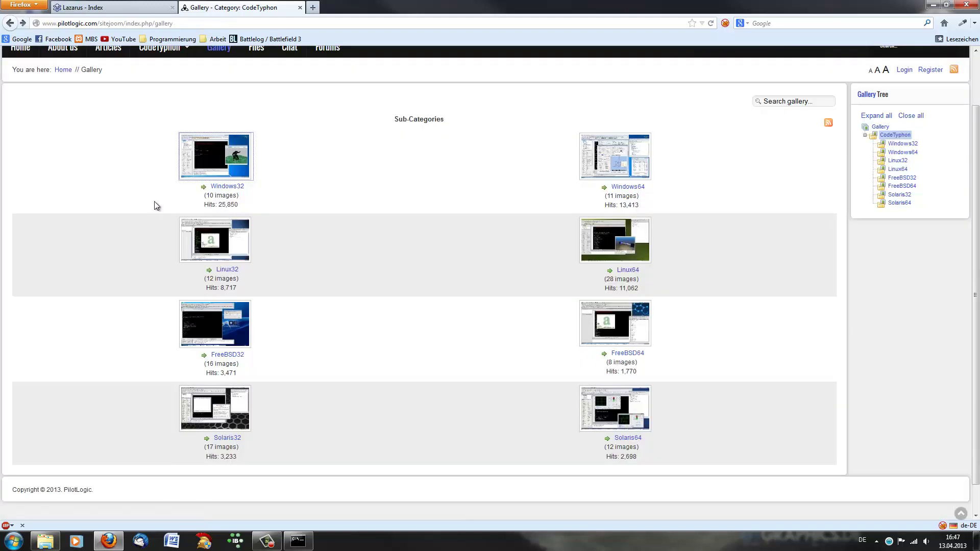
Browse the FreeBSD32 gallery category, view the FreeBSD32_5 screenshot enlarged and return to the sub-categories
left_click(220, 324)
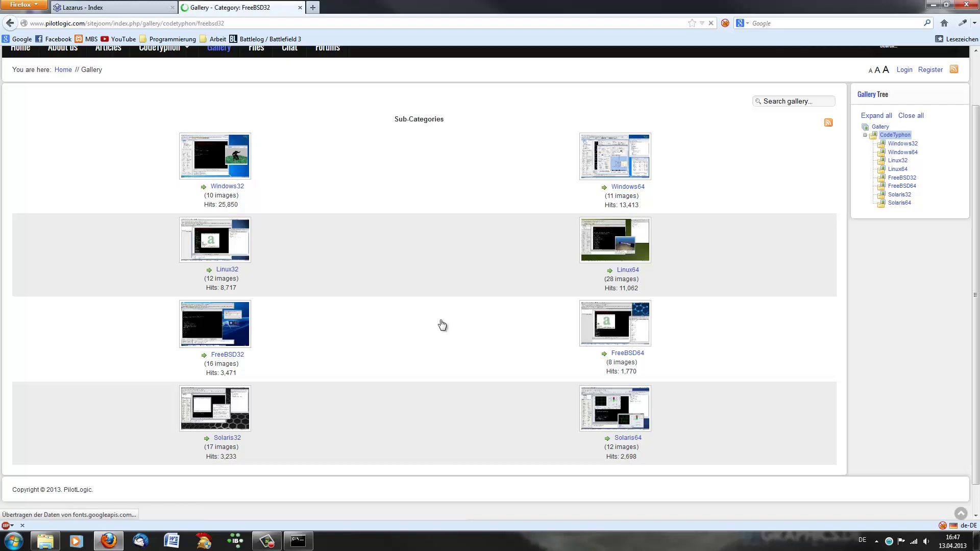
scroll(592, 337, "down", 5)
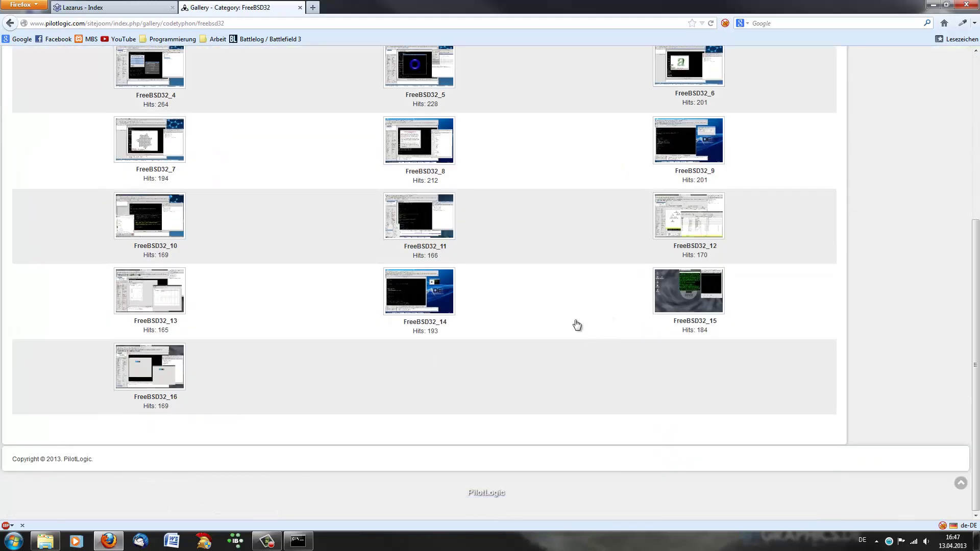
scroll(343, 292, "up", 4)
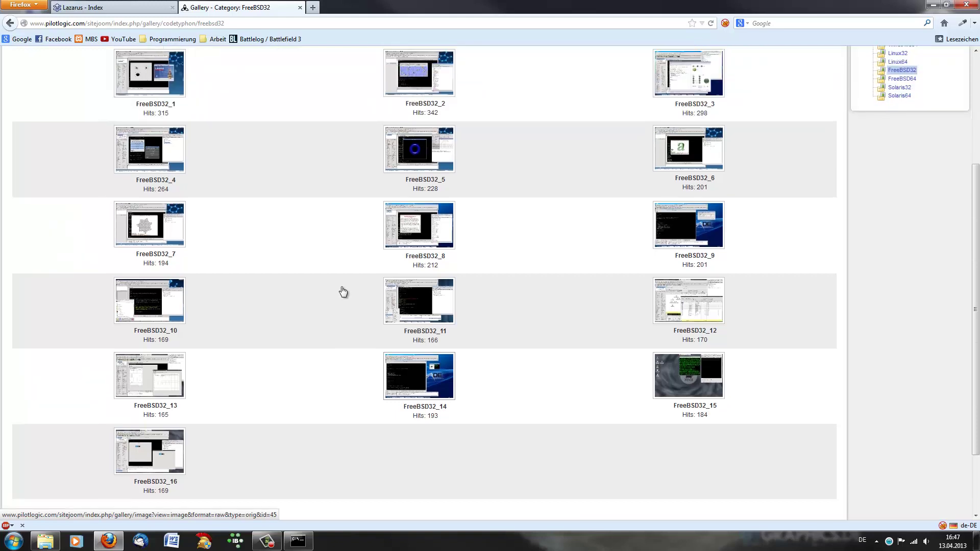
left_click(449, 183)
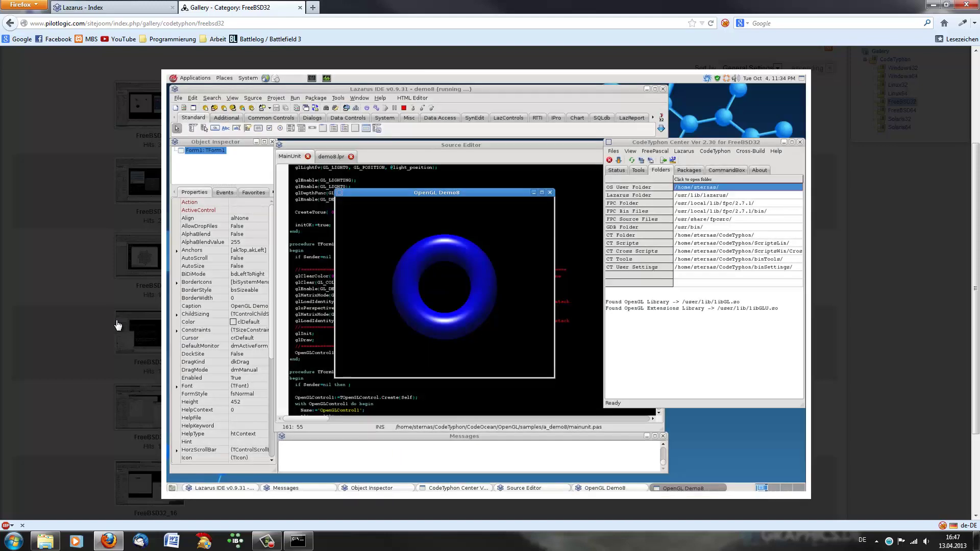
left_click(117, 326)
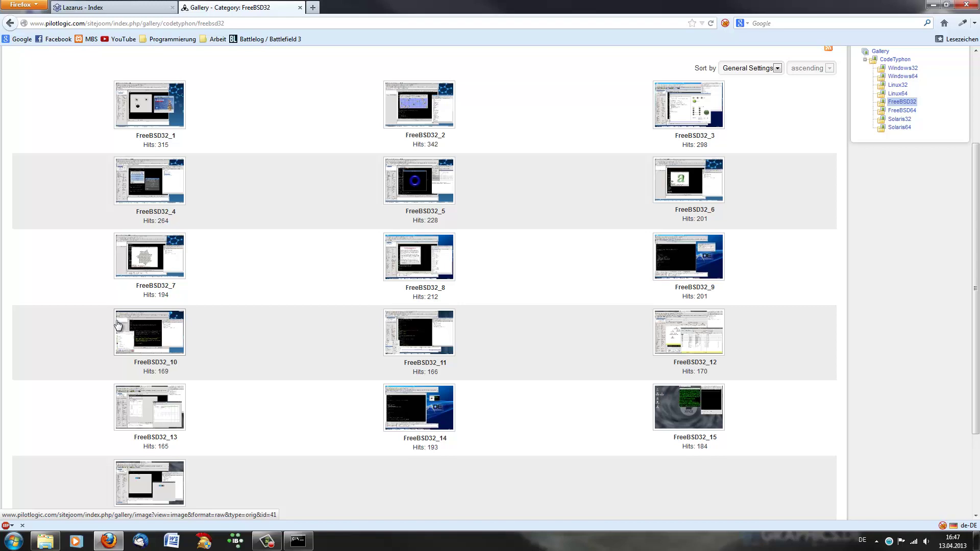
key("alt+Left")
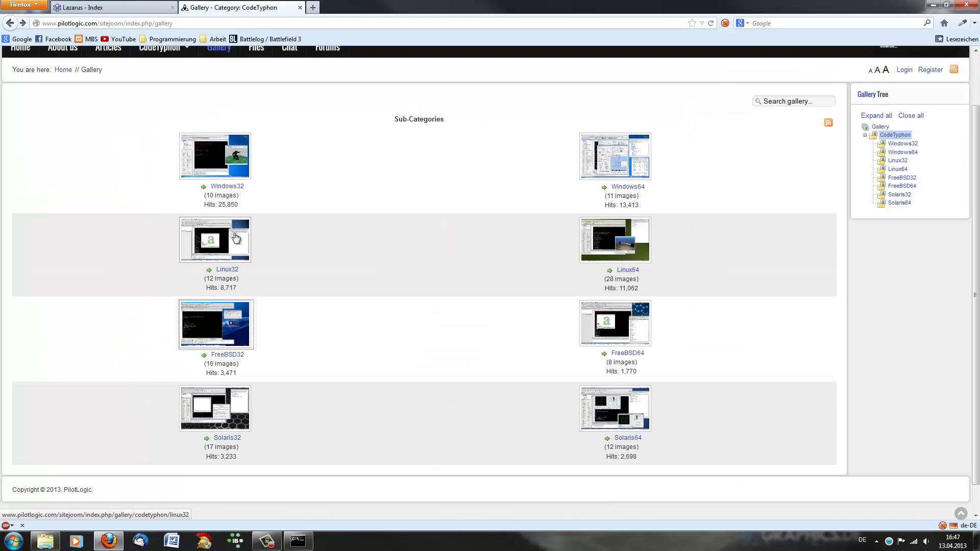
Browse the Linux64 gallery category, view the Linux64_17 screenshot enlarged and close it
left_click(615, 240)
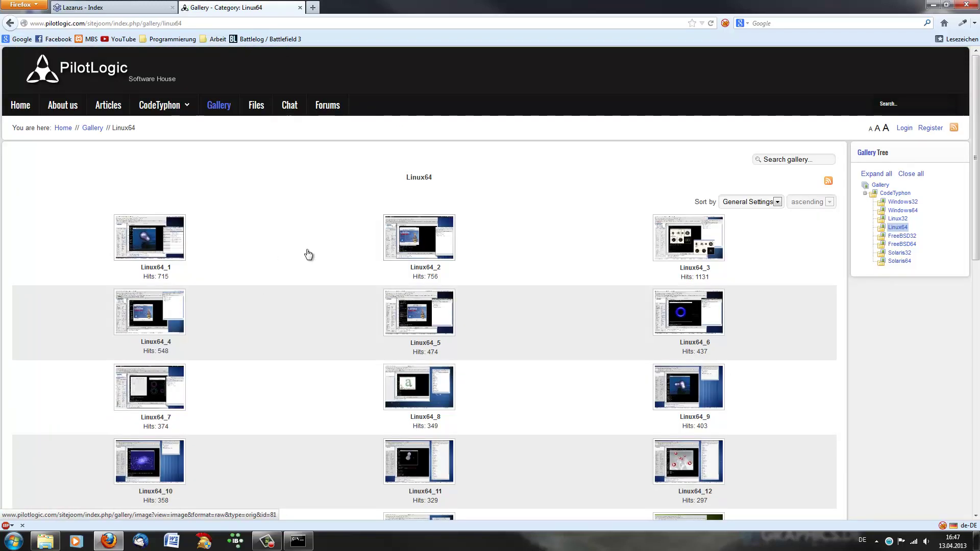
scroll(364, 253, "down", 2)
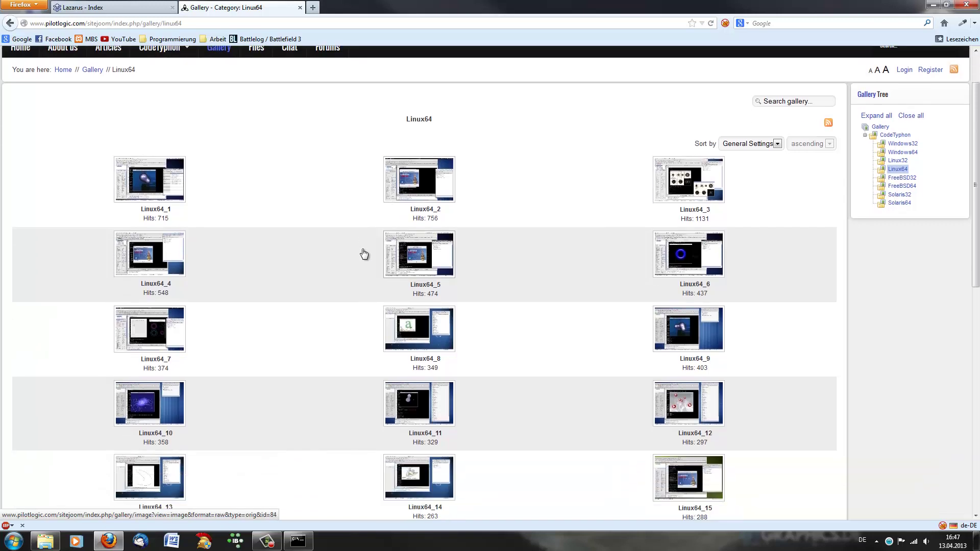
scroll(363, 253, "down", 6)
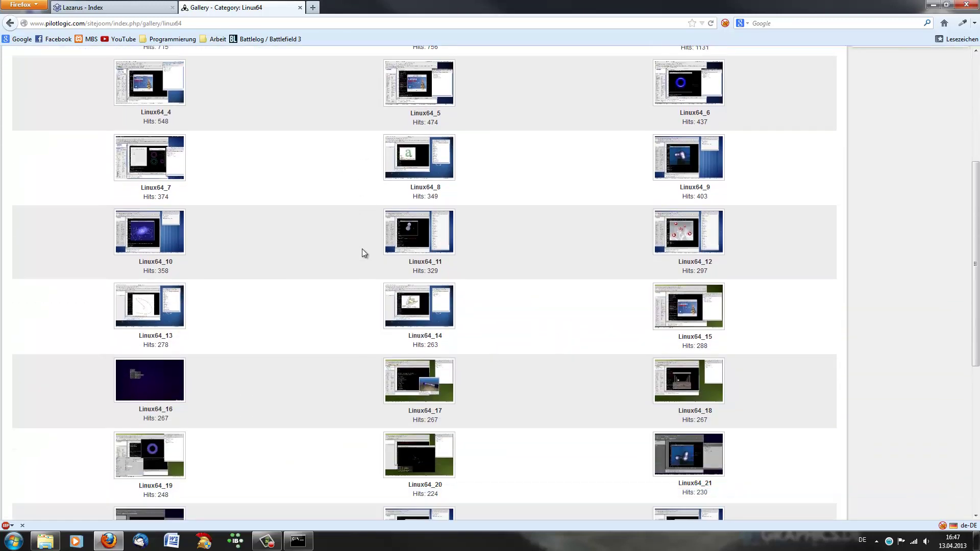
left_click(419, 372)
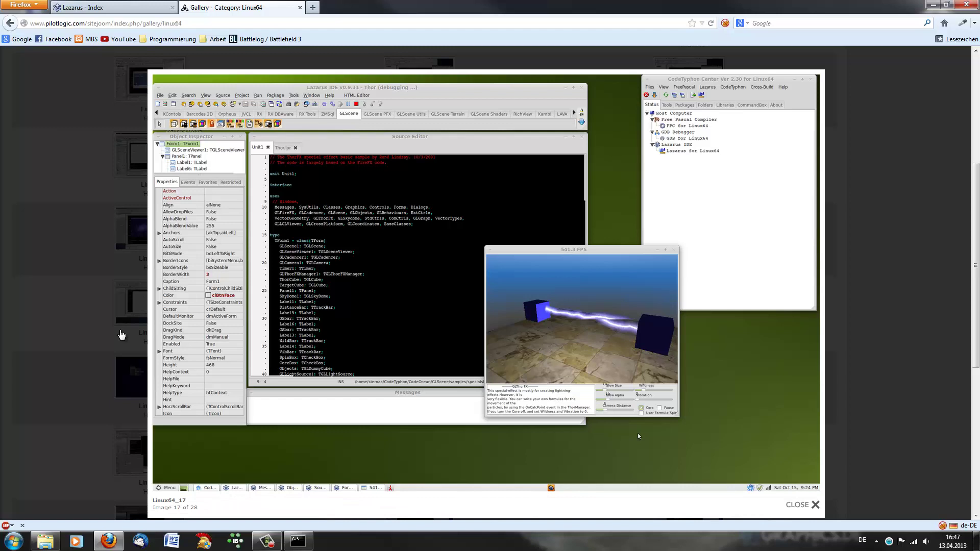
mouse_move(653, 179)
left_click(76, 179)
Close the gallery page, minimize the browser and close the CodeTyphonIns folder window to clear the desktop
left_click(299, 9)
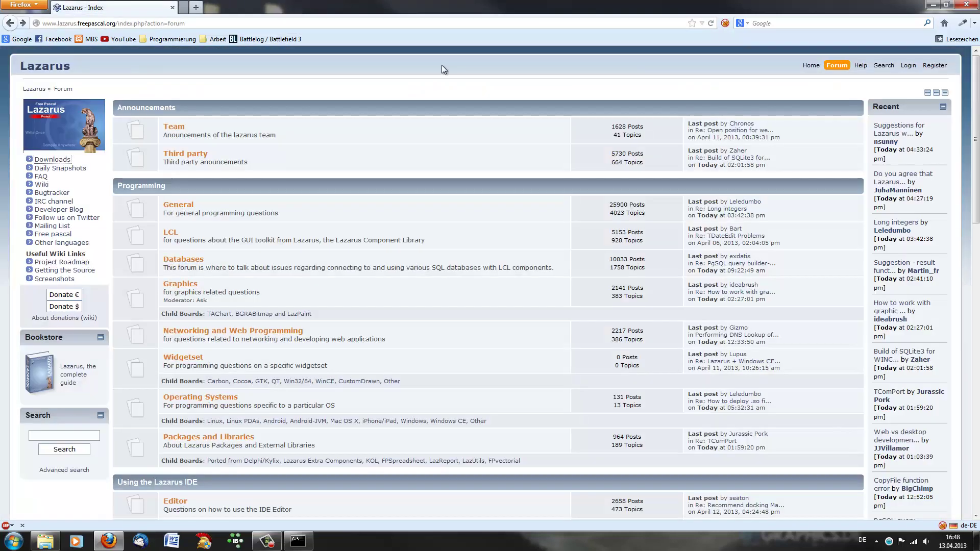
left_click(930, 5)
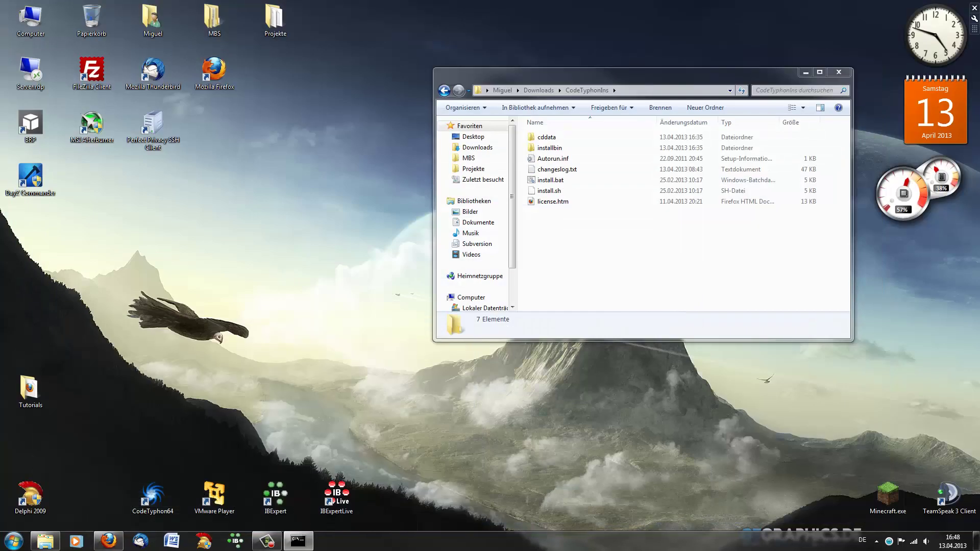
left_click(838, 75)
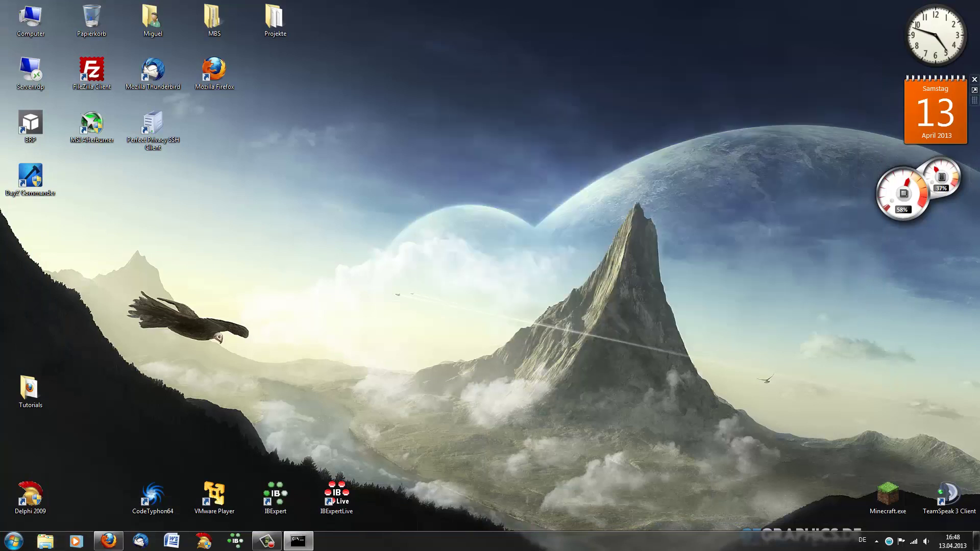
left_click_drag(655, 138, 514, 48)
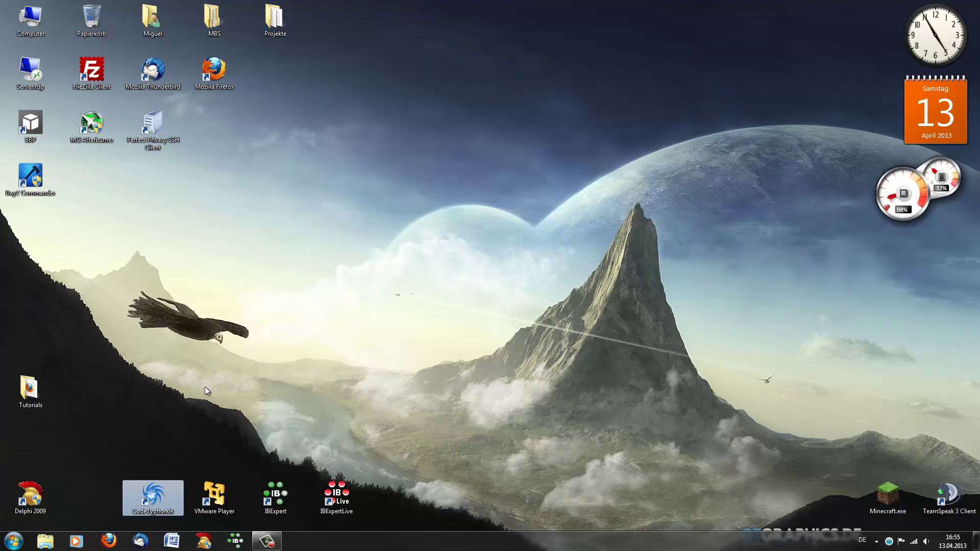
Rename the CodeTyphon64 desktop shortcut as CodeTyphon
right_click(161, 494)
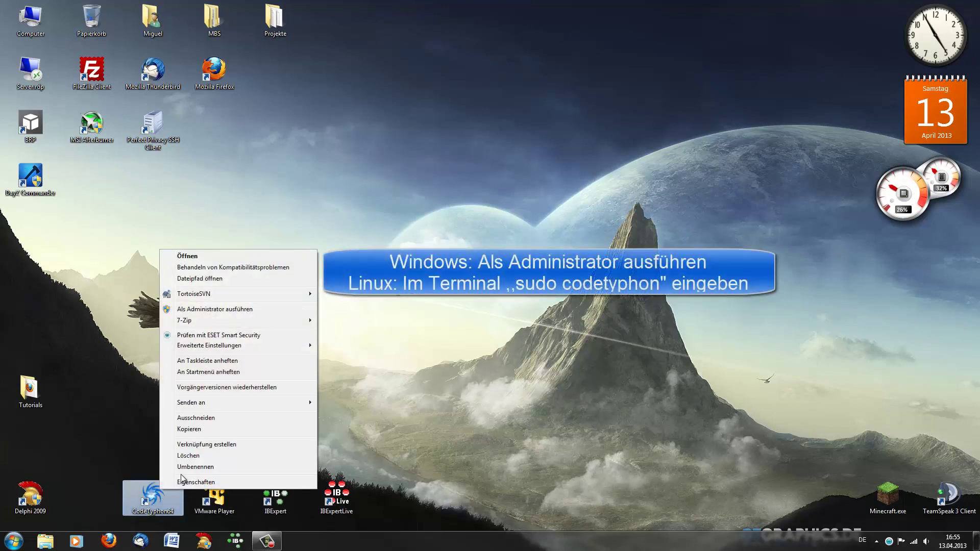
left_click(192, 467)
key("End")
key("BackSpace")
key("BackSpace")
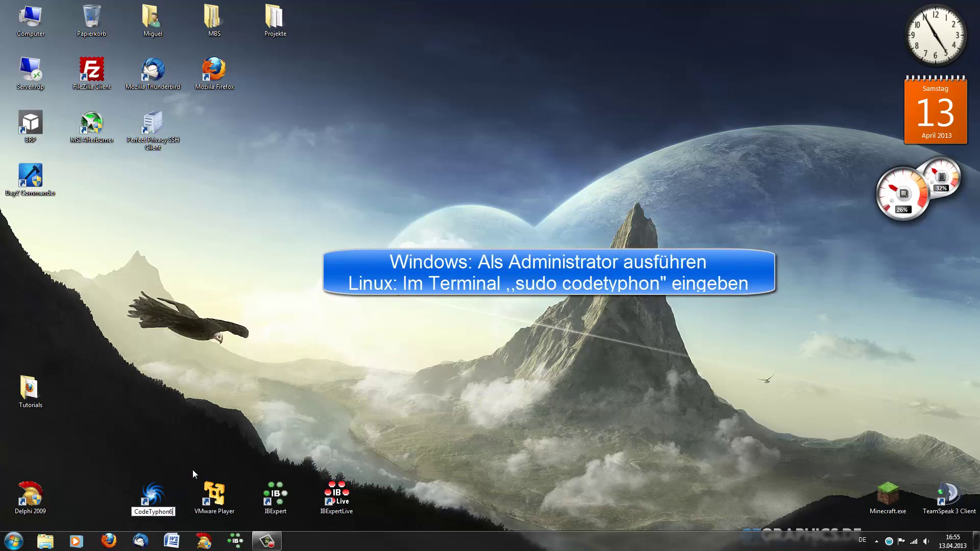
key("Return")
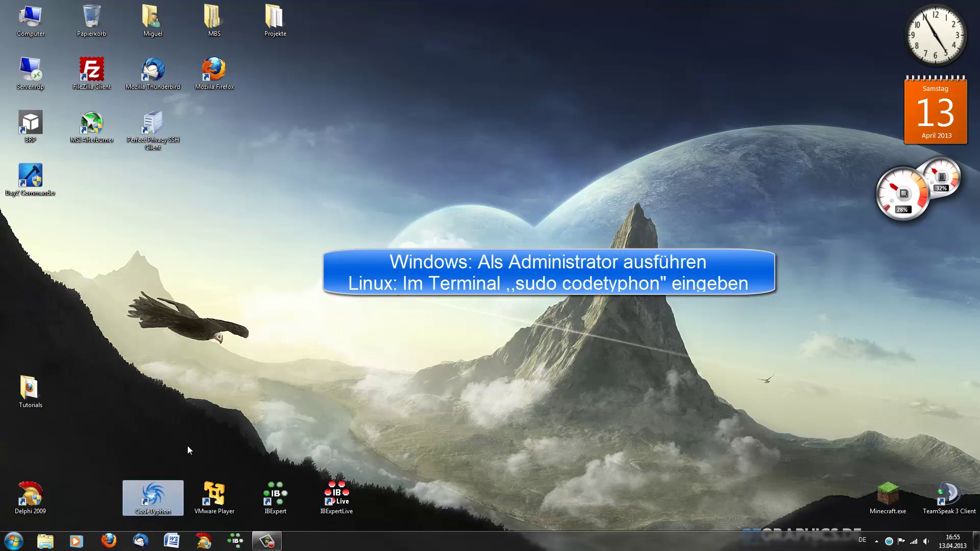
Launch CodeTyphon Center from its desktop shortcut and look through its tools, folders, CommandBox and libraries before returning to the status overview
double_click(174, 485)
left_click_drag(832, 10, 490, 71)
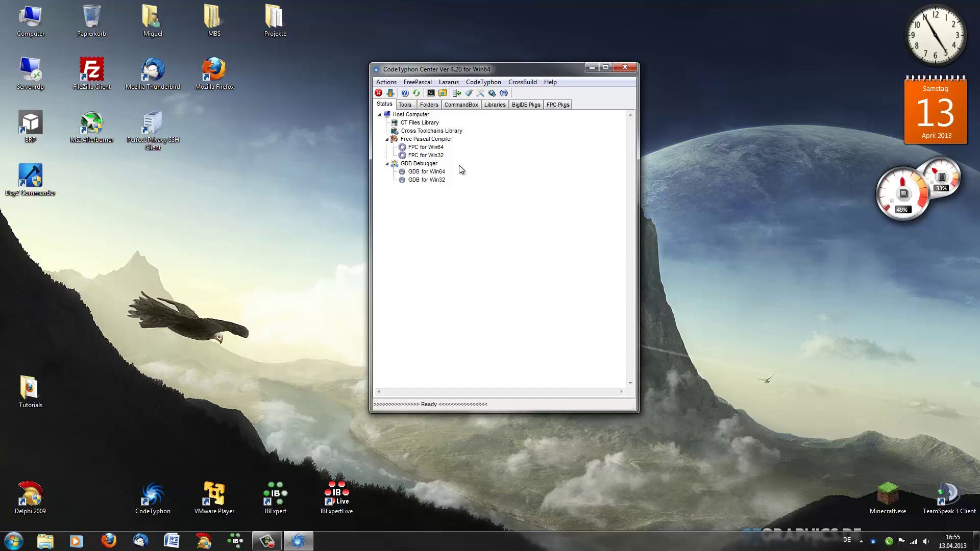
left_click(406, 105)
left_click(433, 106)
left_click(458, 105)
left_click(486, 105)
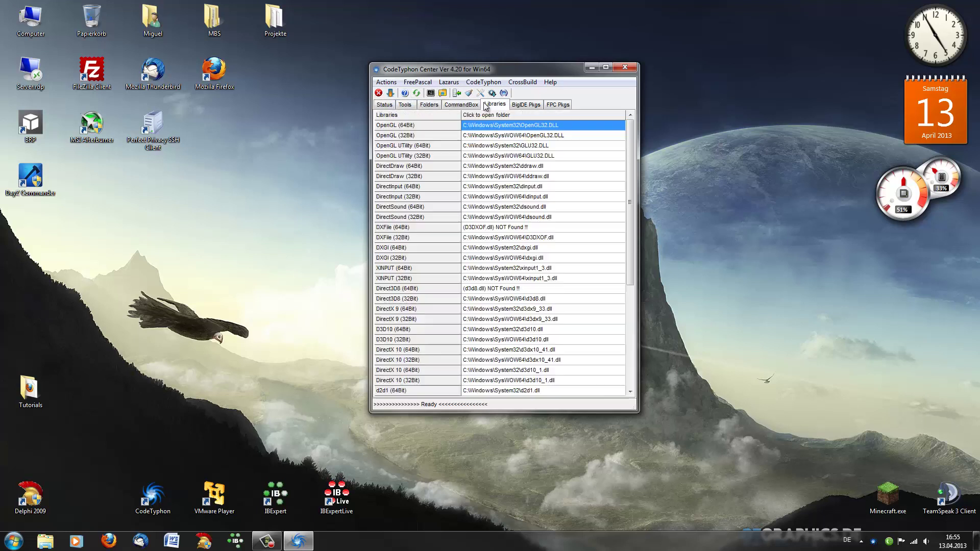
left_click(385, 104)
Start the Lazarus32 Build SmallIDE script and check the installation status and command output
left_click(449, 82)
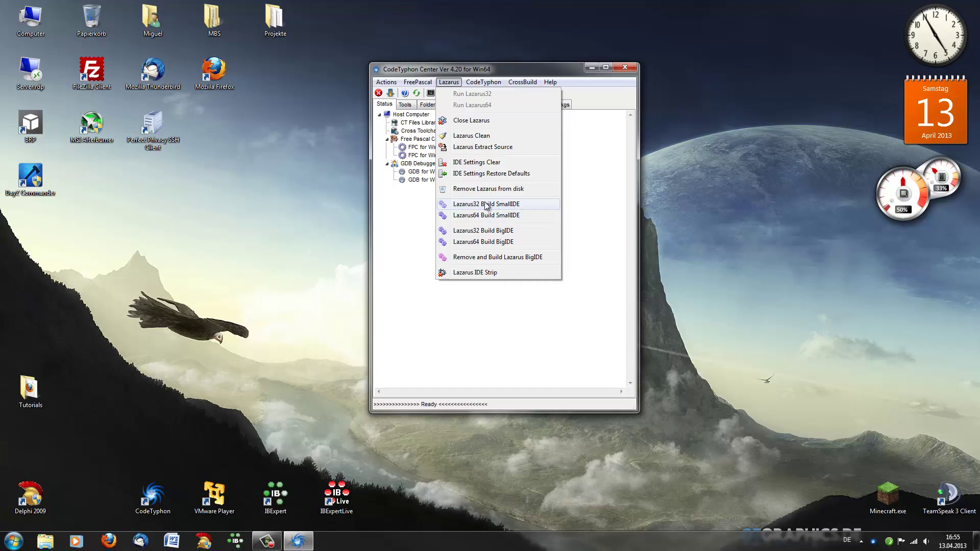
left_click(543, 207)
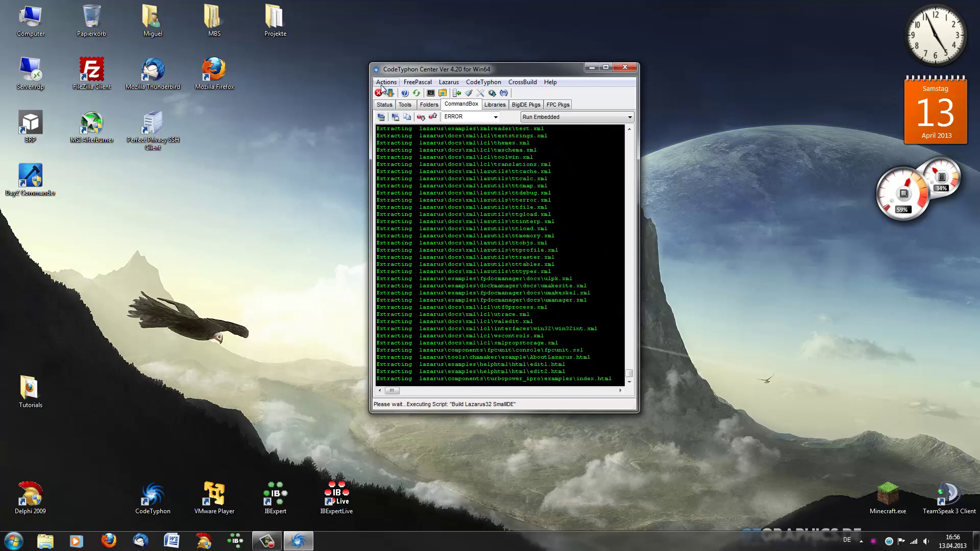
left_click(390, 105)
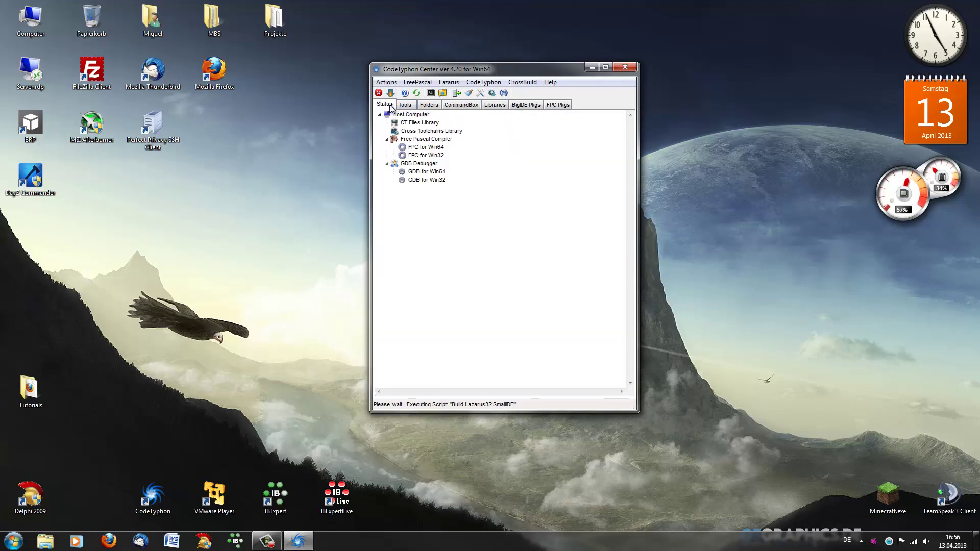
left_click(456, 104)
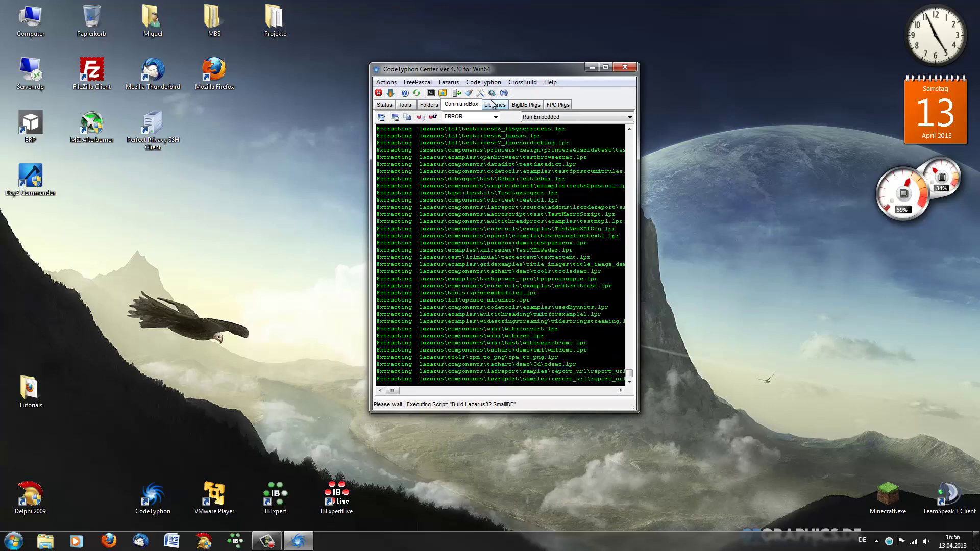
Examine the CrossBuild options and the FreePascal 32-bit cross elements offered for other platforms
left_click(522, 83)
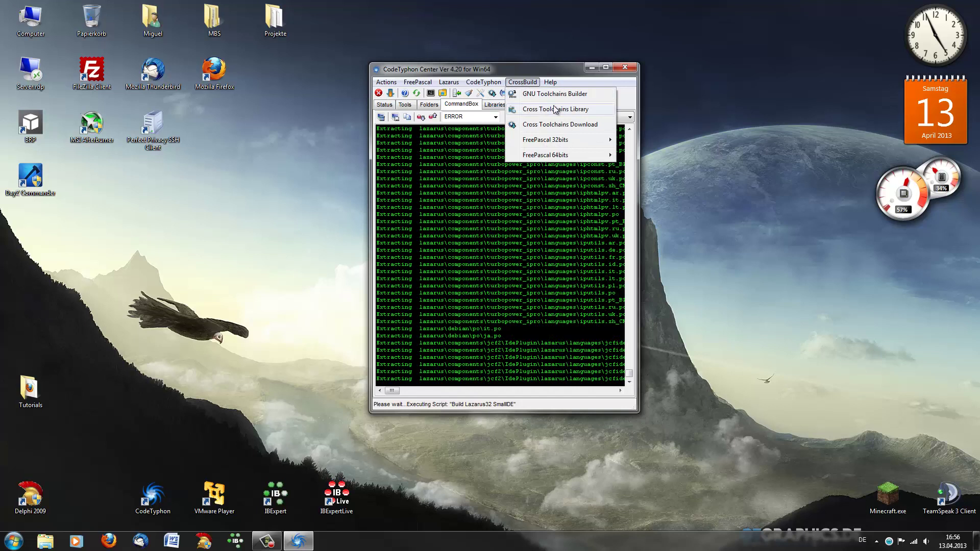
mouse_move(578, 142)
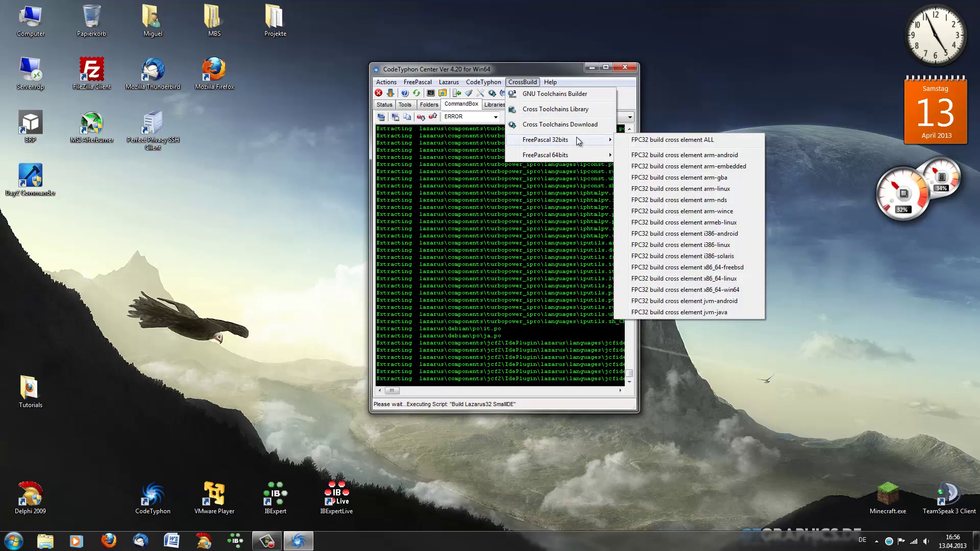
left_click(533, 204)
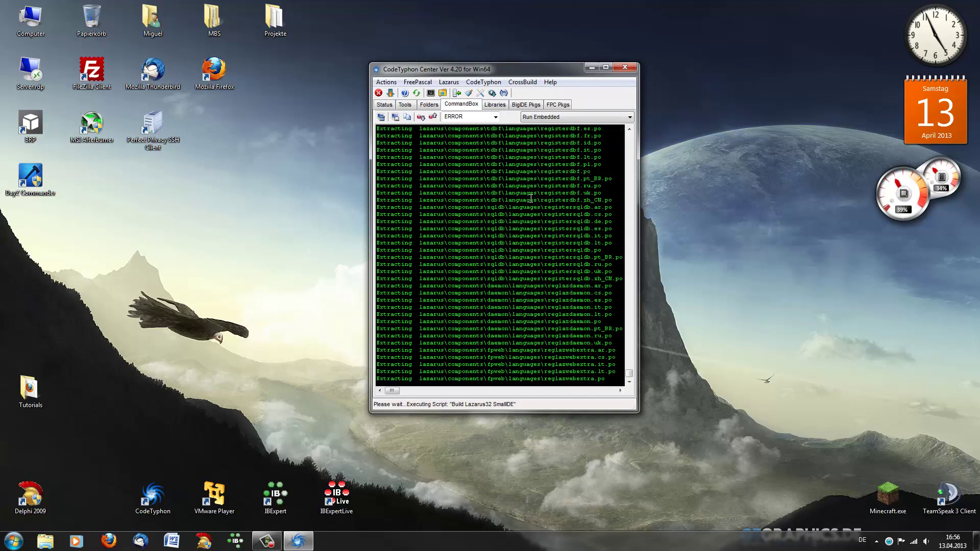
left_click(525, 82)
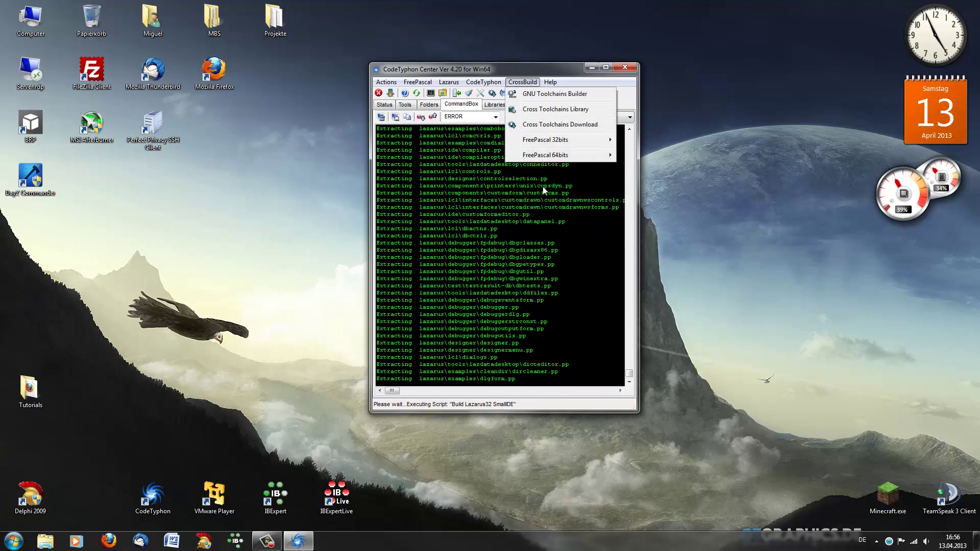
left_click(544, 190)
left_click(526, 82)
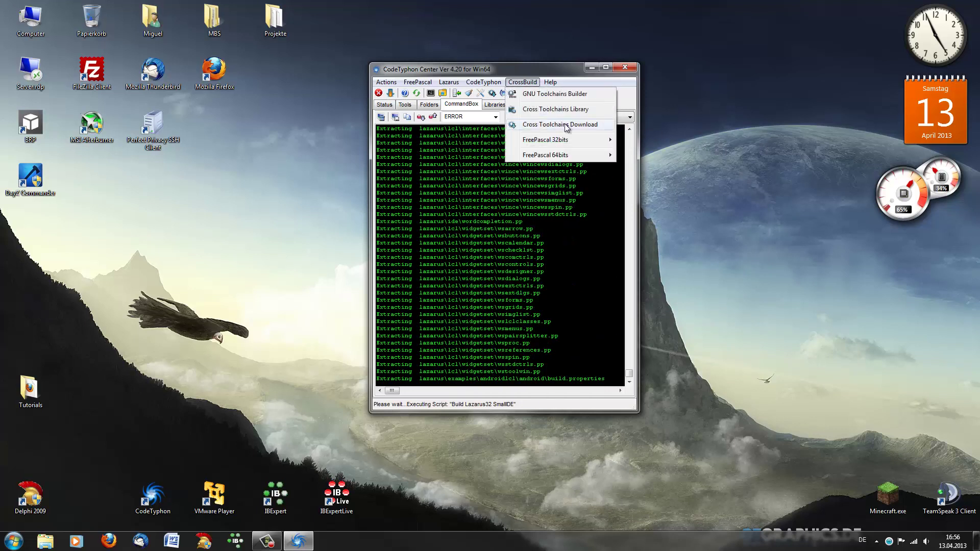
mouse_move(571, 141)
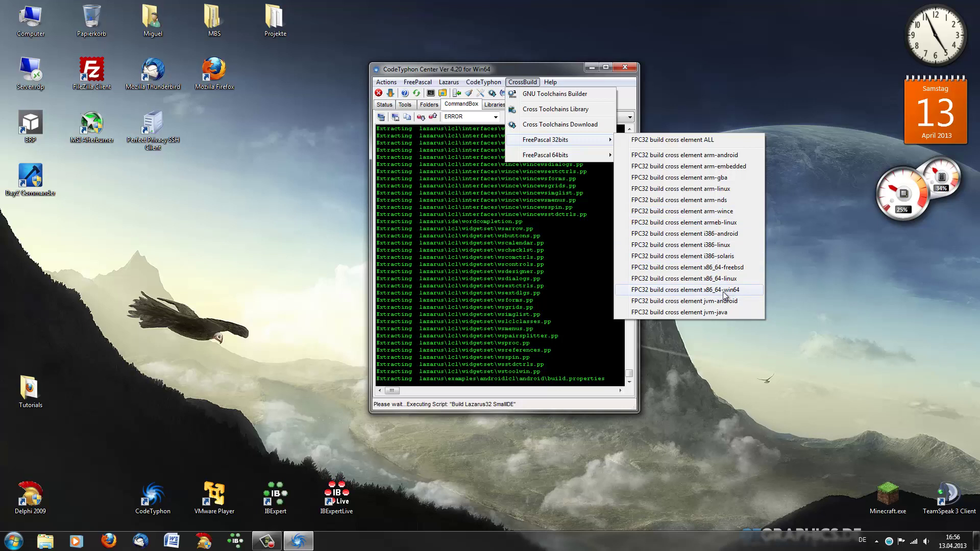
left_click(534, 82)
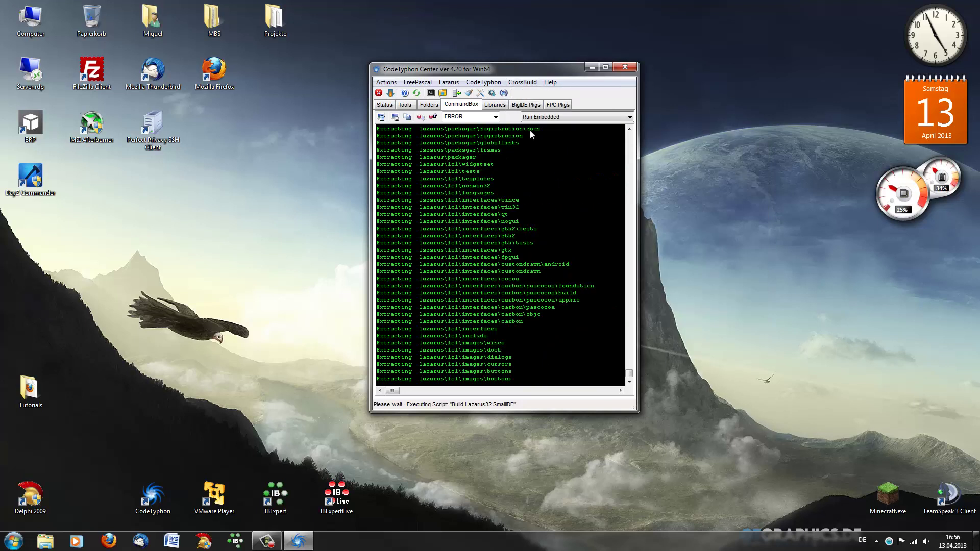
left_click(533, 83)
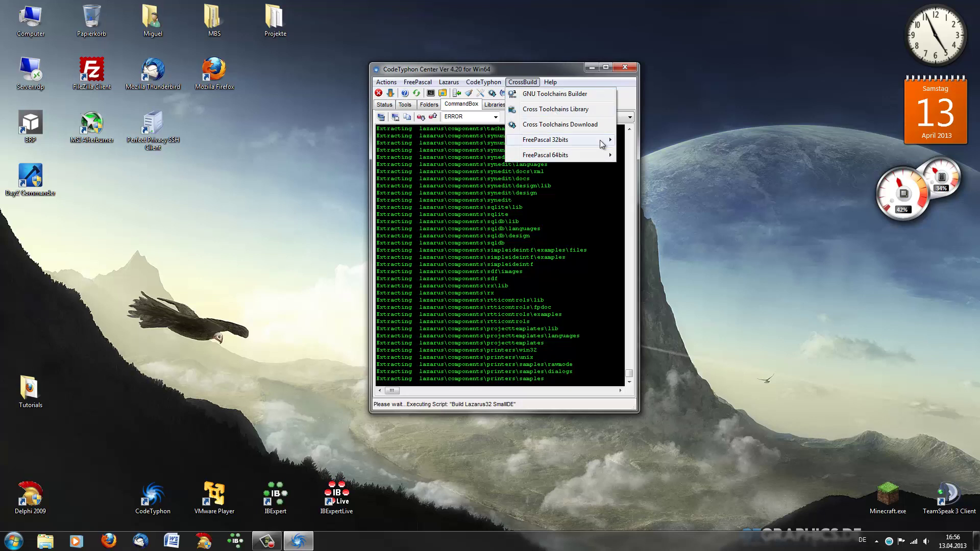
left_click(659, 312)
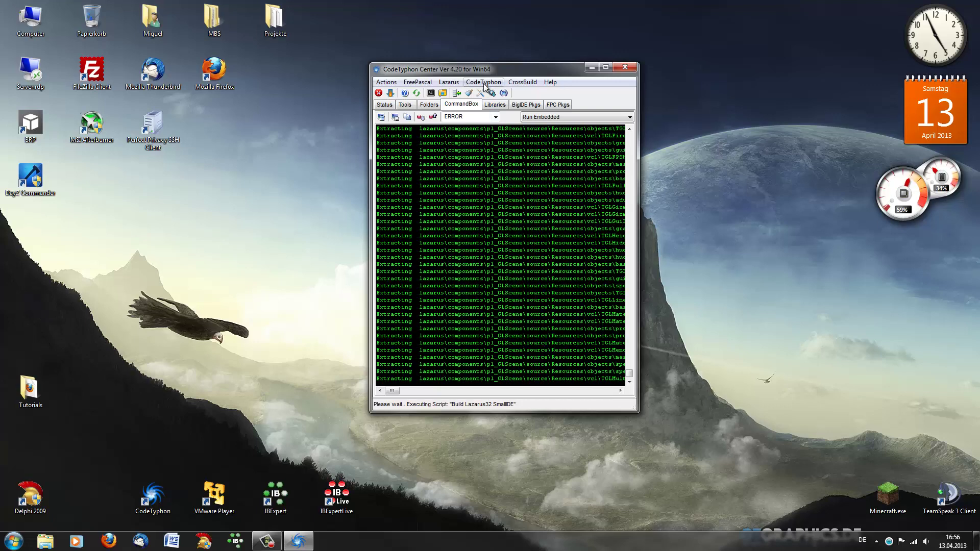
Examine the CodeTyphon maintenance options and the Lazarus build options, including SmallIDE and BigIDE
left_click(432, 83)
mouse_move(498, 84)
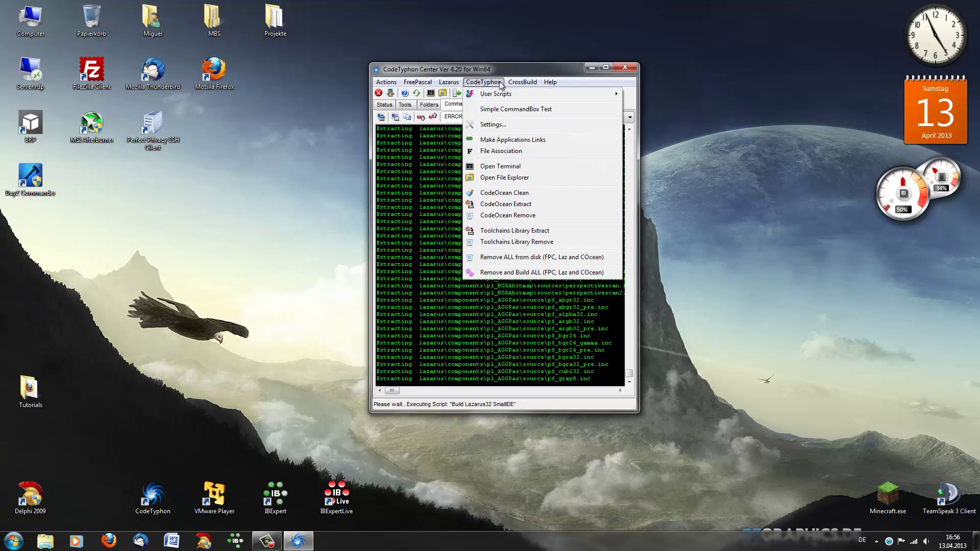
mouse_move(450, 83)
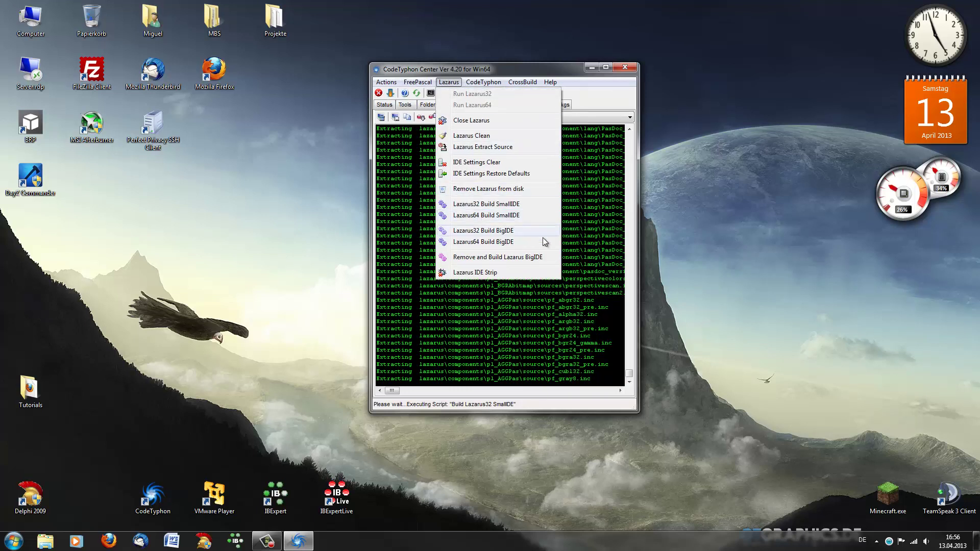
left_click(587, 247)
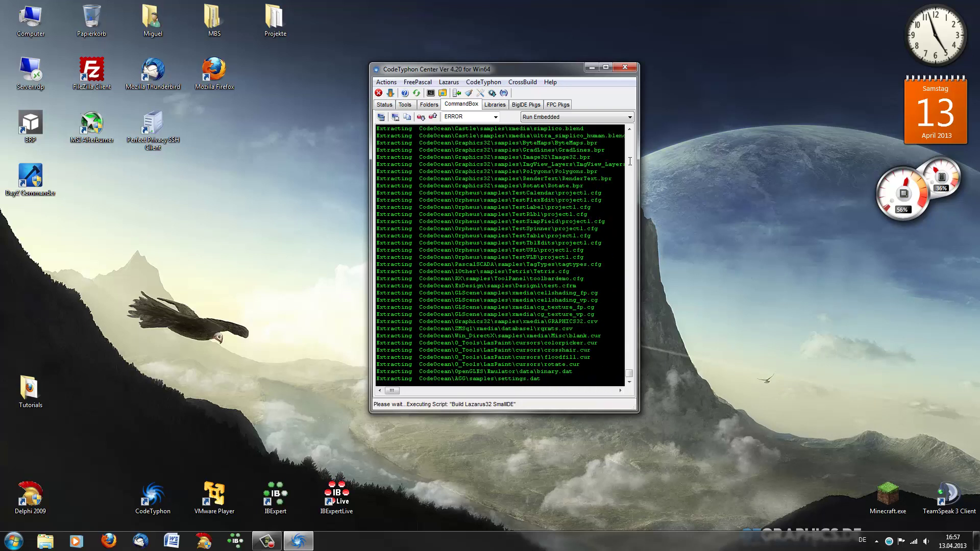
Review the folders, libraries, BigIDE packages and FPC packages while the build runs, returning to the CommandBox output
left_click_drag(507, 68, 621, 74)
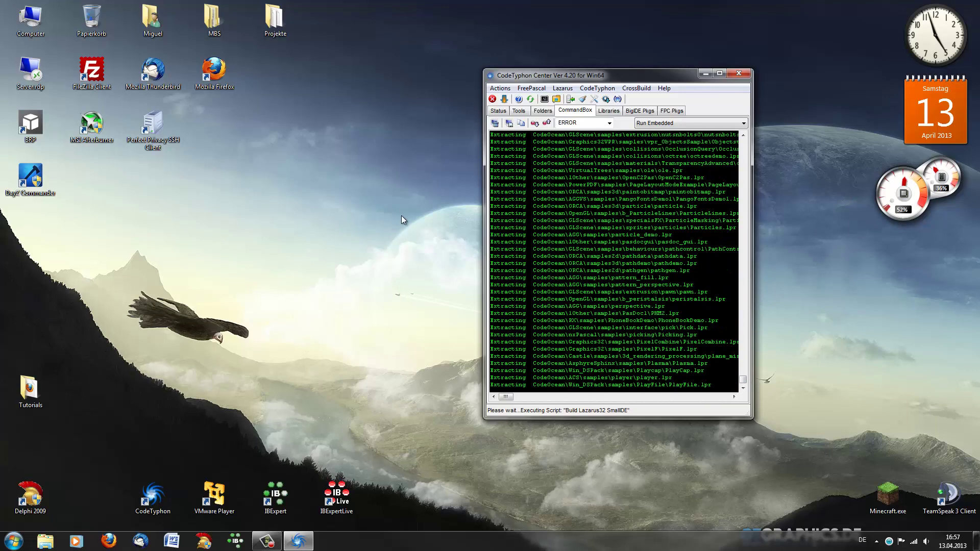
left_click(635, 87)
left_click(638, 72)
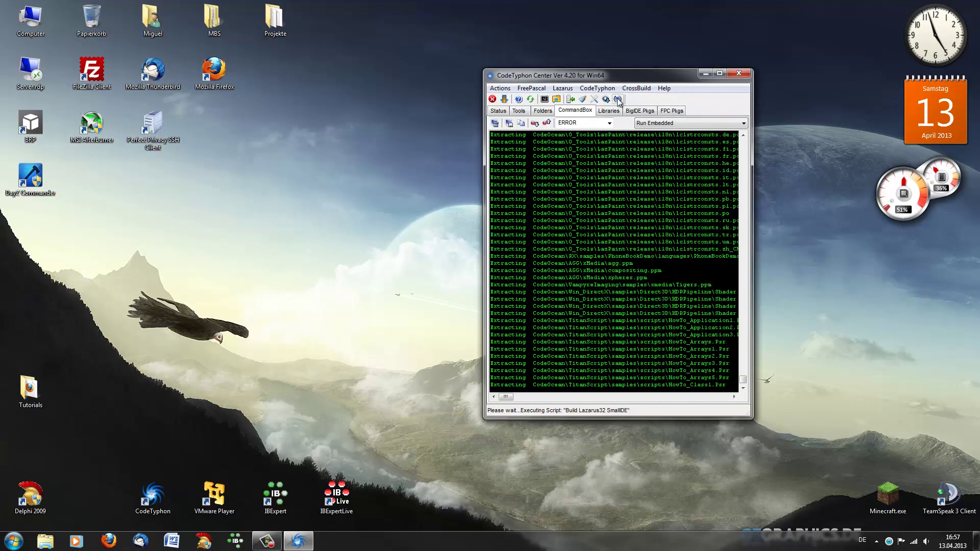
left_click(520, 111)
left_click(547, 112)
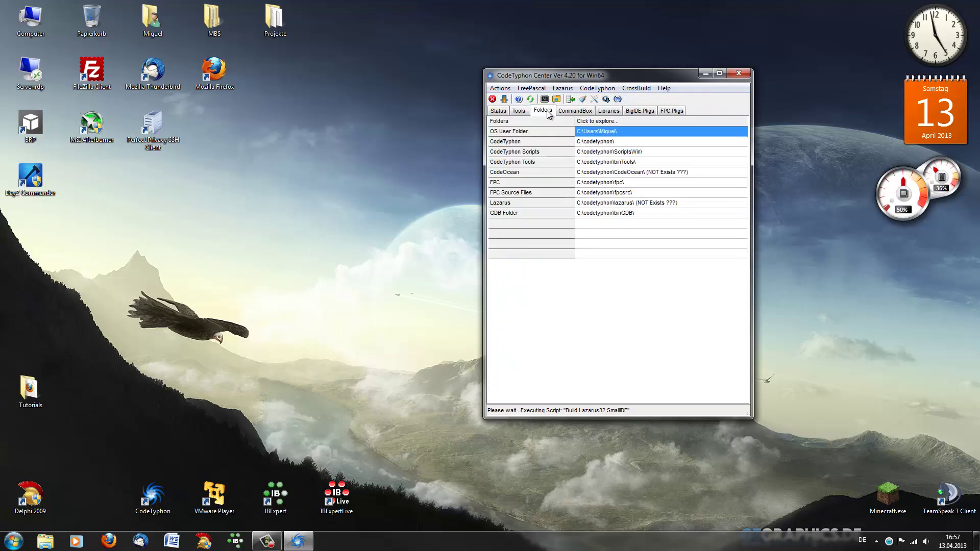
left_click(573, 112)
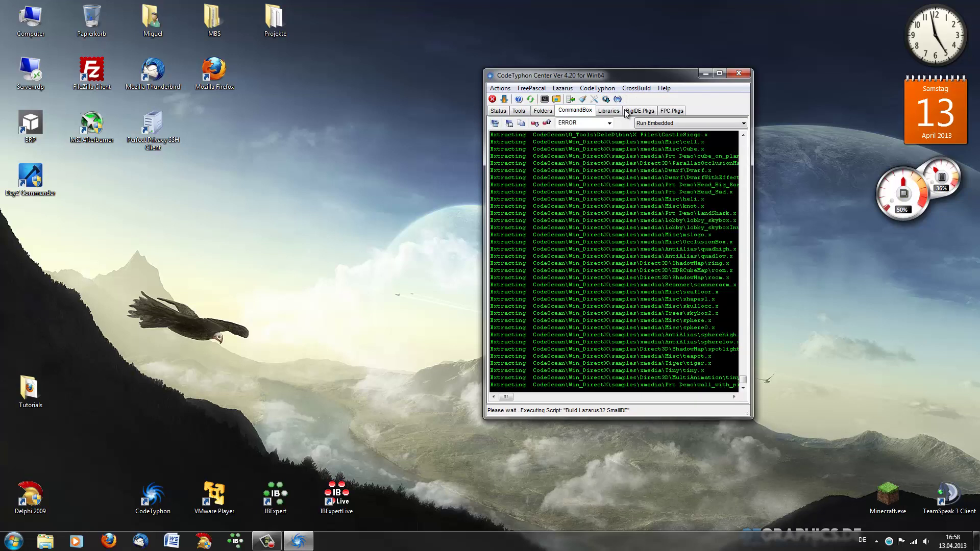
left_click(618, 113)
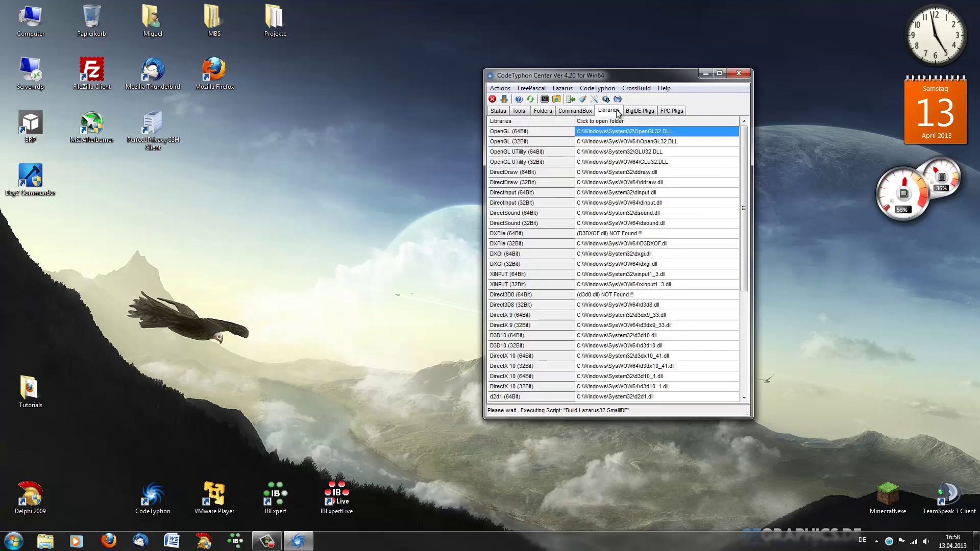
left_click(642, 111)
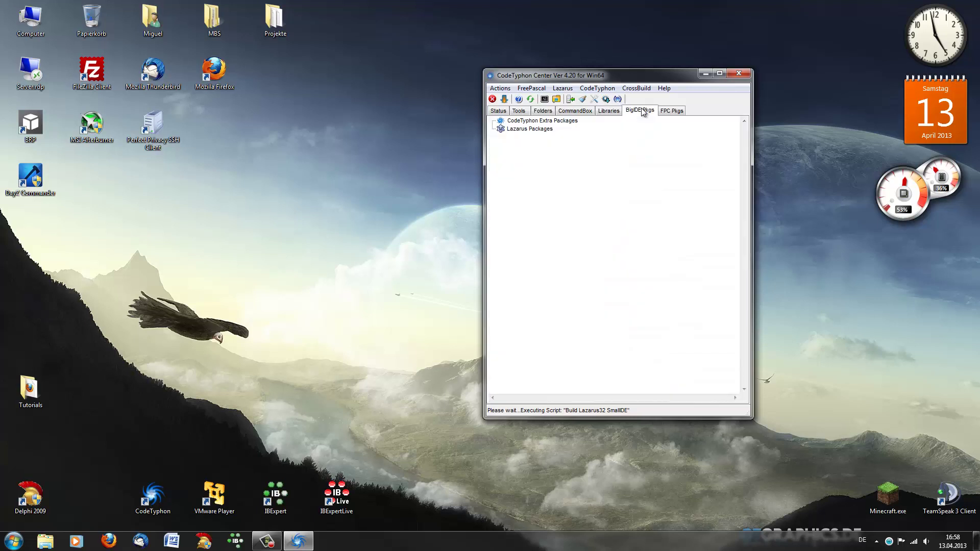
left_click(670, 111)
left_click(591, 113)
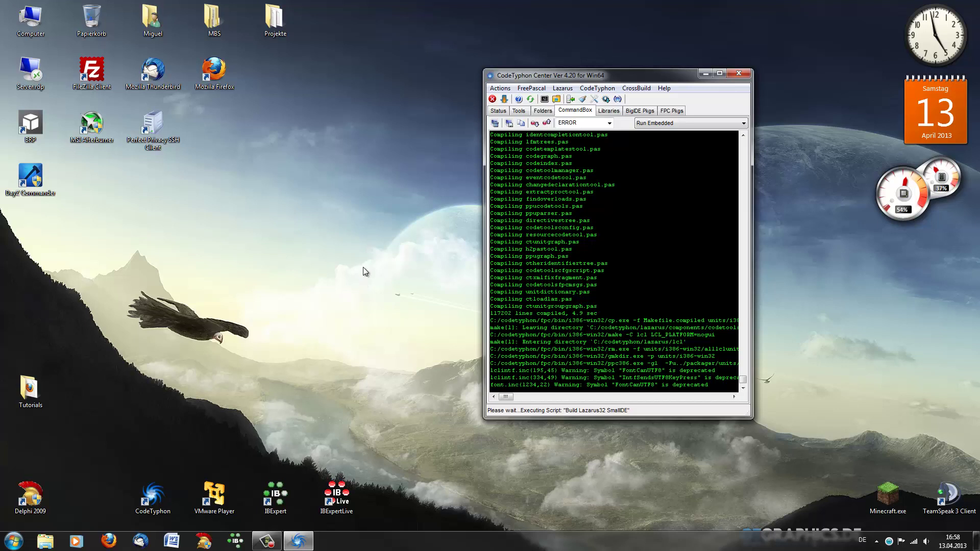
Open the Windows text editor beside CodeTyphon Center and write the command "sudo codetyphon" in a blank document
left_click(3, 545)
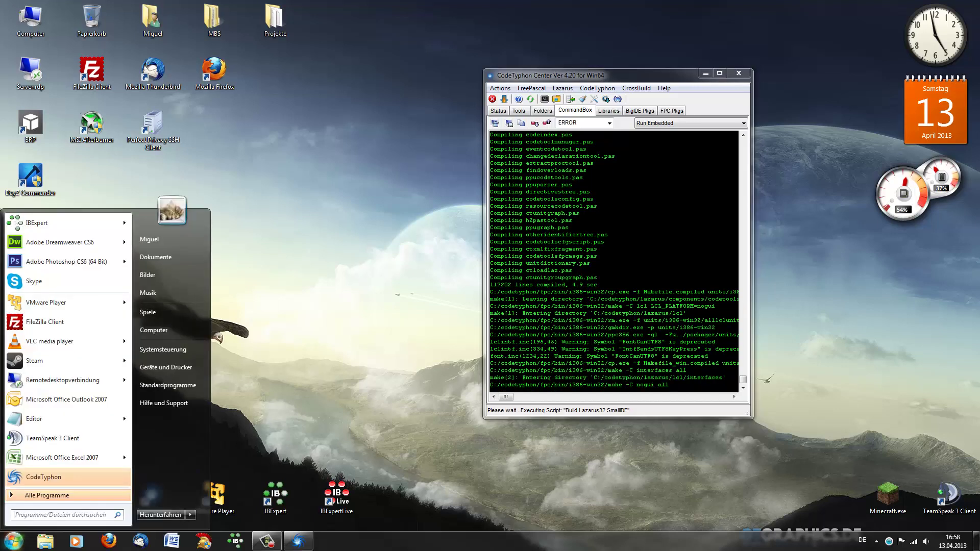
type("editor")
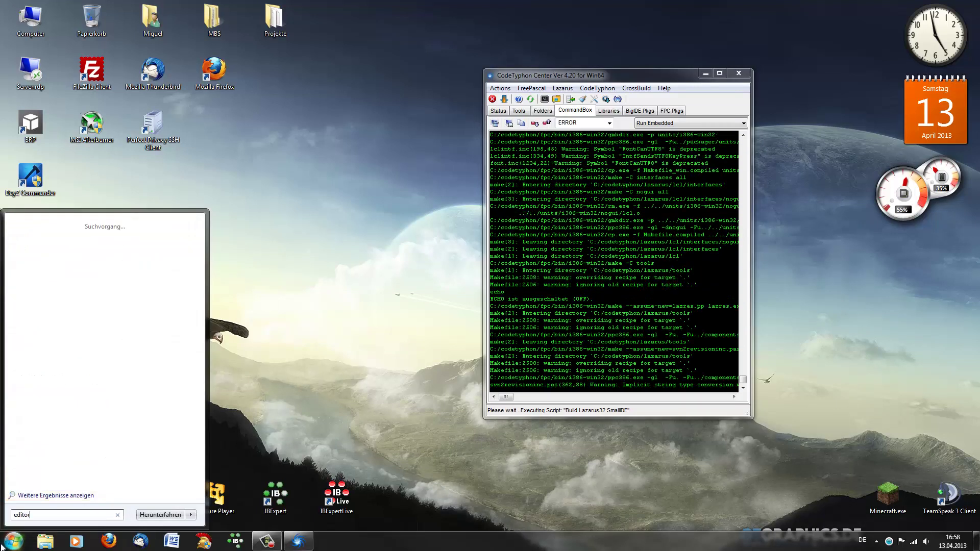
key("Return")
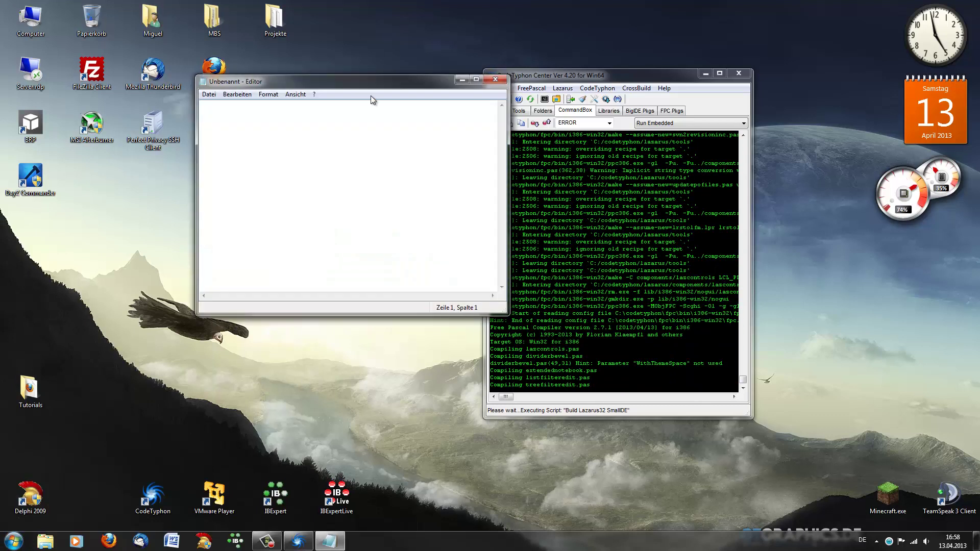
left_click_drag(367, 85, 311, 181)
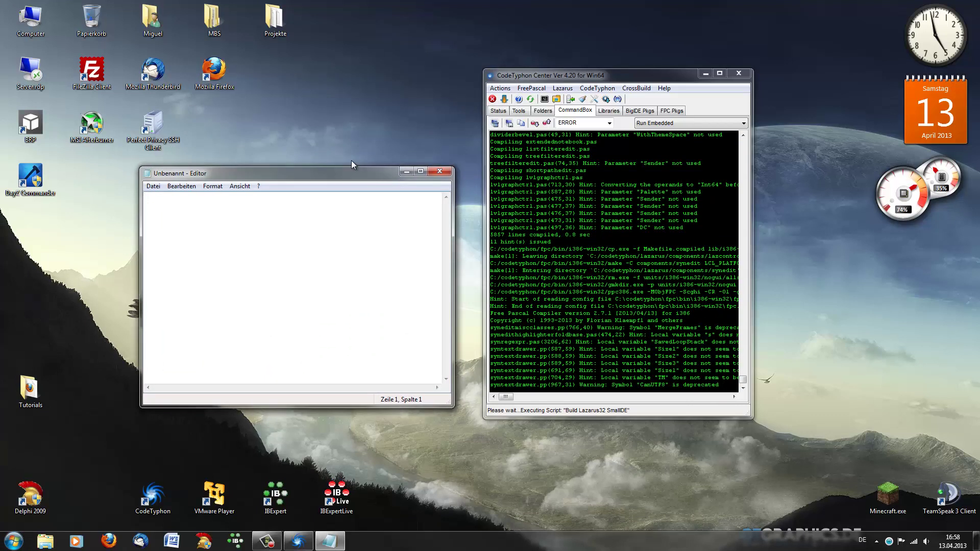
type("sudo")
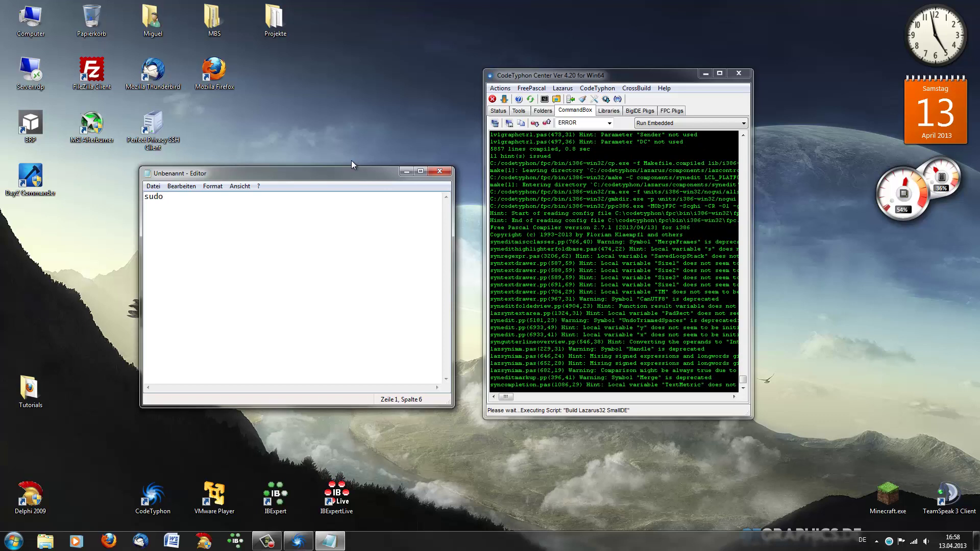
type(" codetyphon")
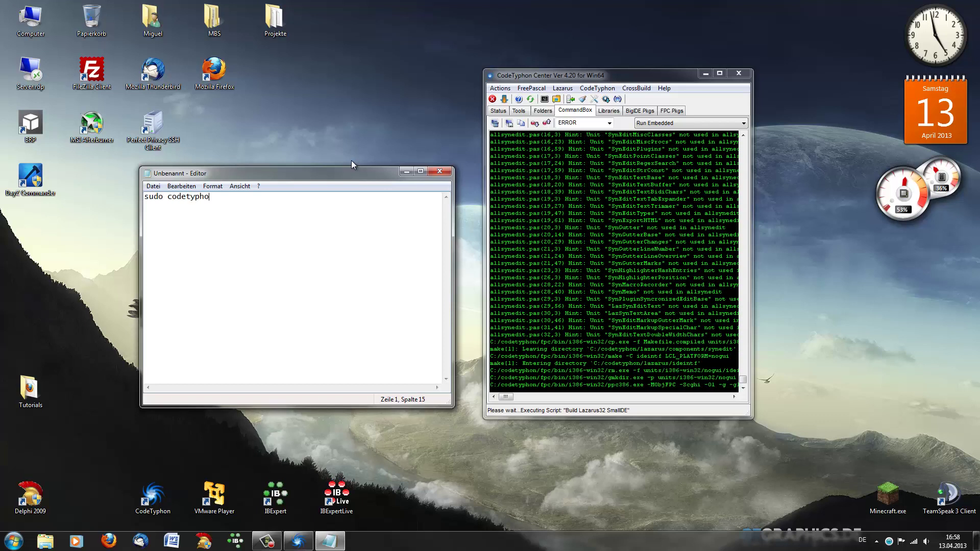
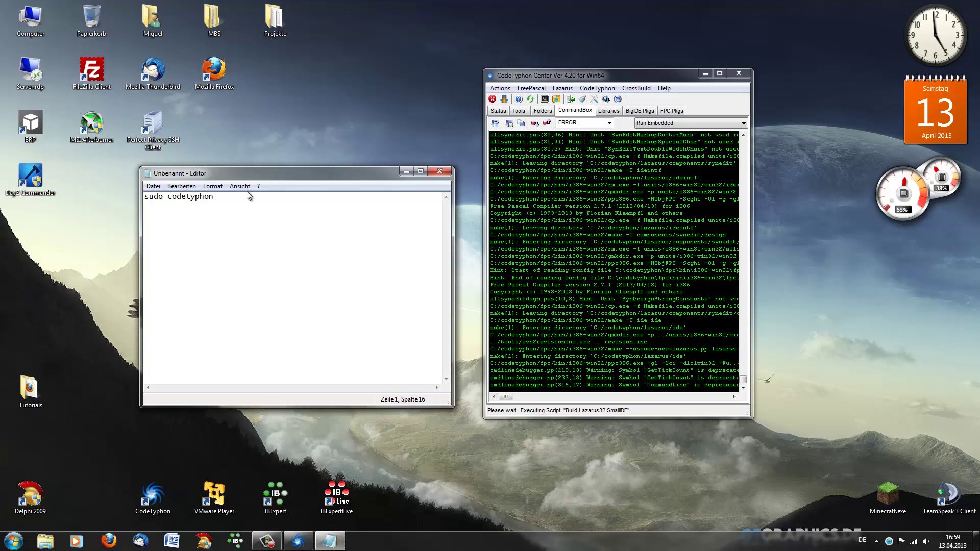
Highlight the command text and close the text editor without saving the document
left_click_drag(141, 197, 210, 196)
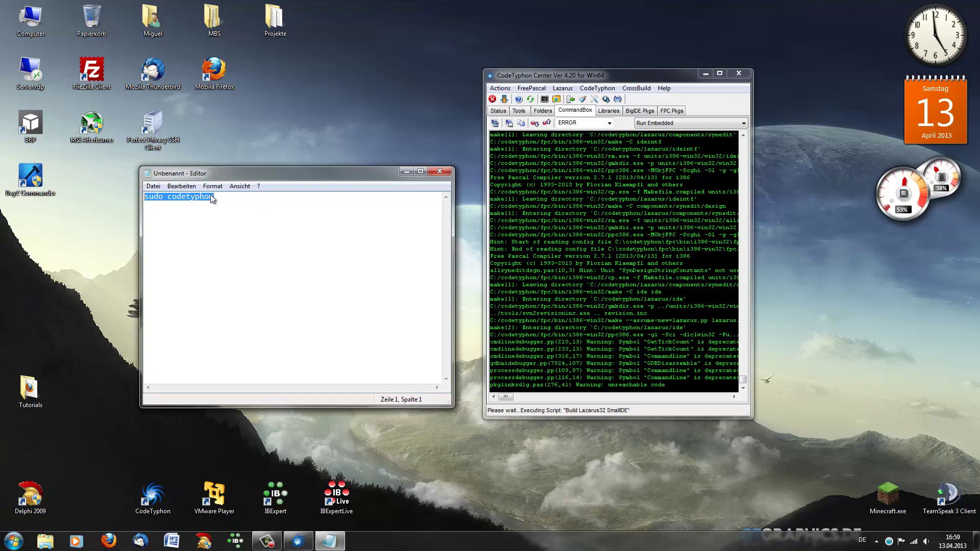
left_click(440, 173)
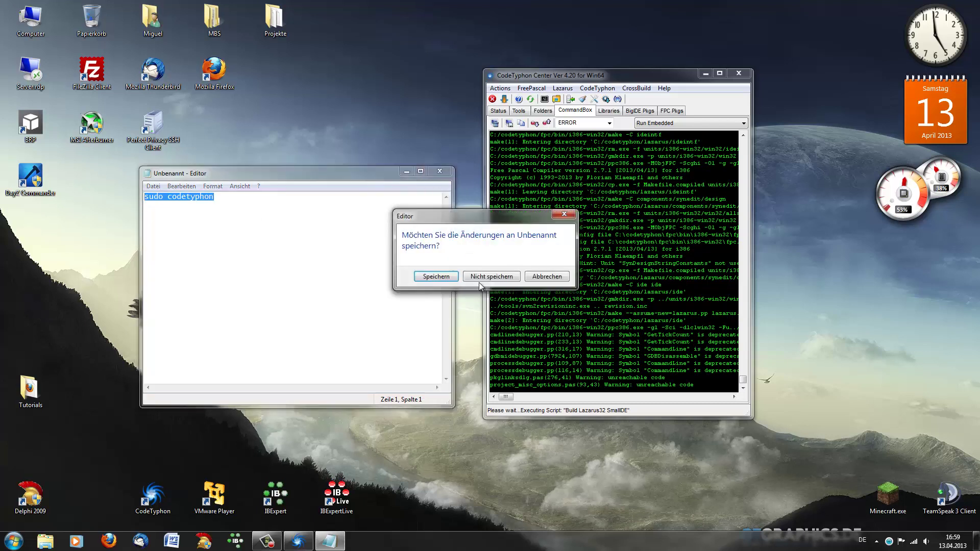
left_click(479, 283)
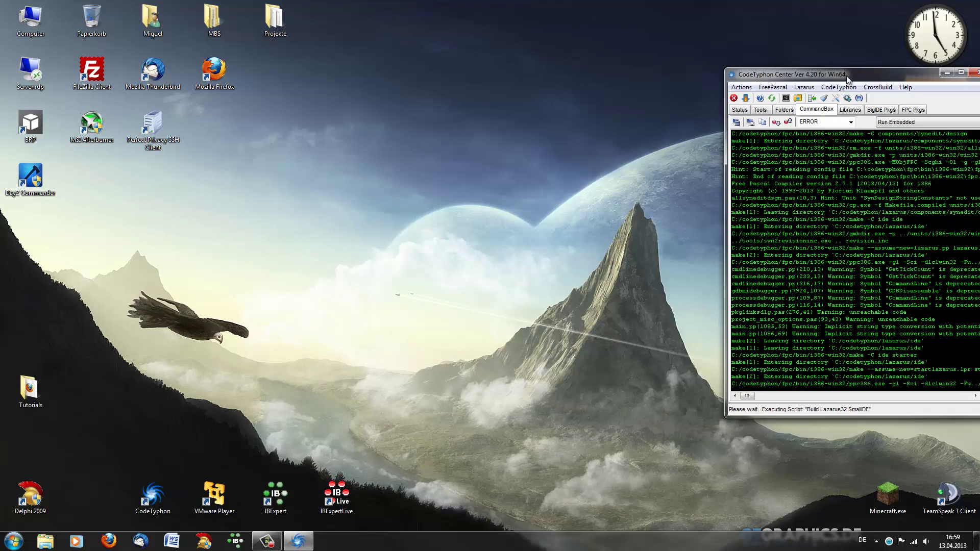
Reposition the CodeTyphon Center window and place the Lazarus32 desktop shortcut between Delphi 2009 and CodeTyphon
left_click_drag(832, 71, 644, 47)
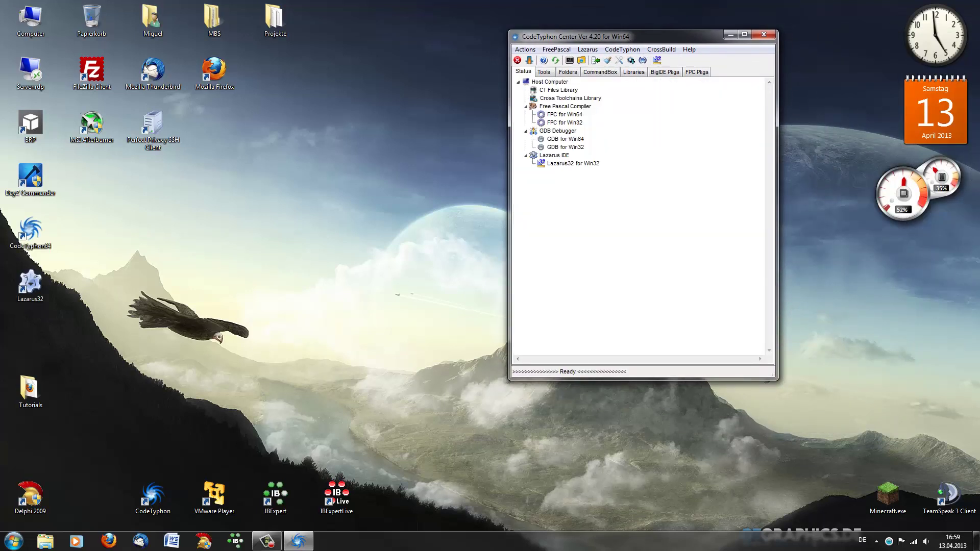
left_click_drag(31, 284, 104, 499)
Delete the duplicate CodeTyphon64 desktop shortcut and empty the recycle bin
right_click(23, 237)
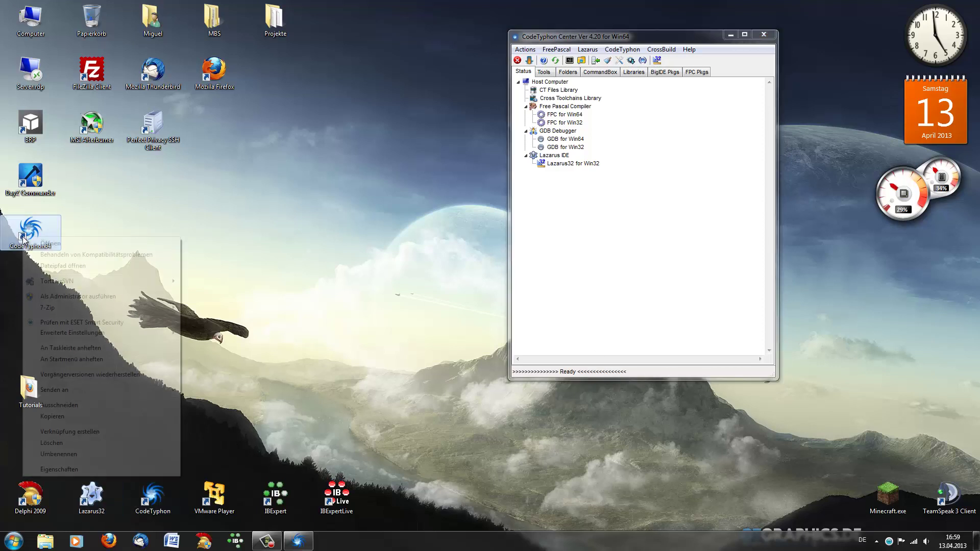
left_click(87, 444)
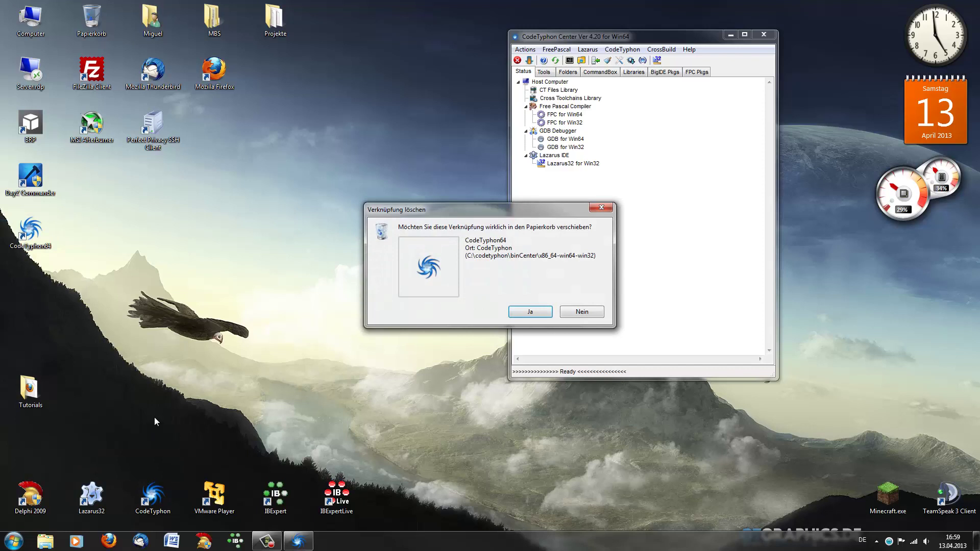
left_click(531, 313)
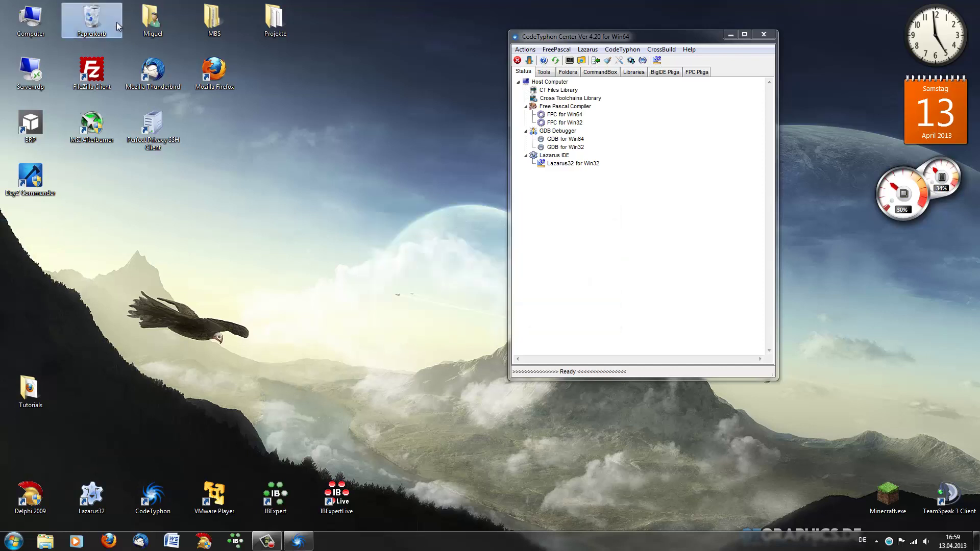
right_click(102, 16)
left_click(156, 38)
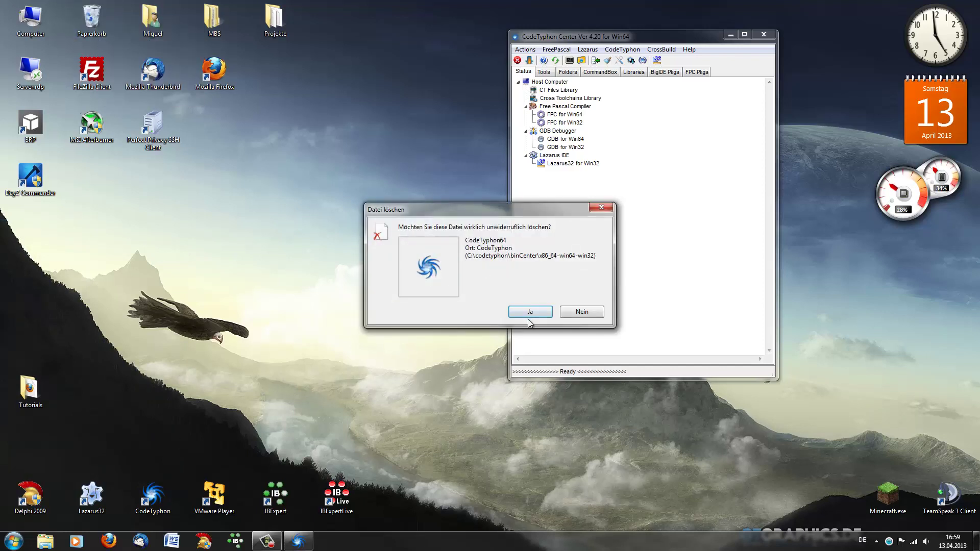
left_click(528, 309)
Rename the Lazarus32 desktop shortcut as Lazarus
right_click(91, 497)
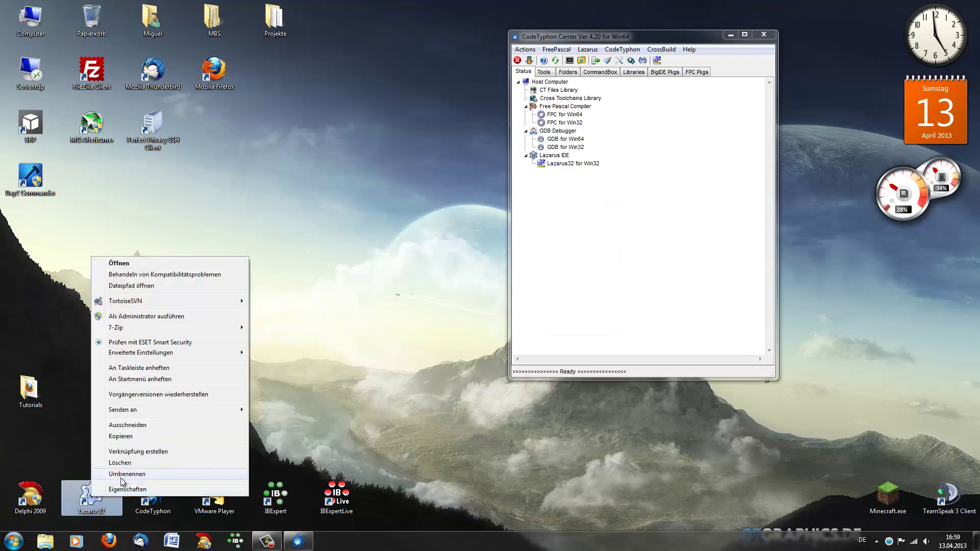
left_click(101, 474)
key("End")
key("BackSpace")
key("BackSpace")
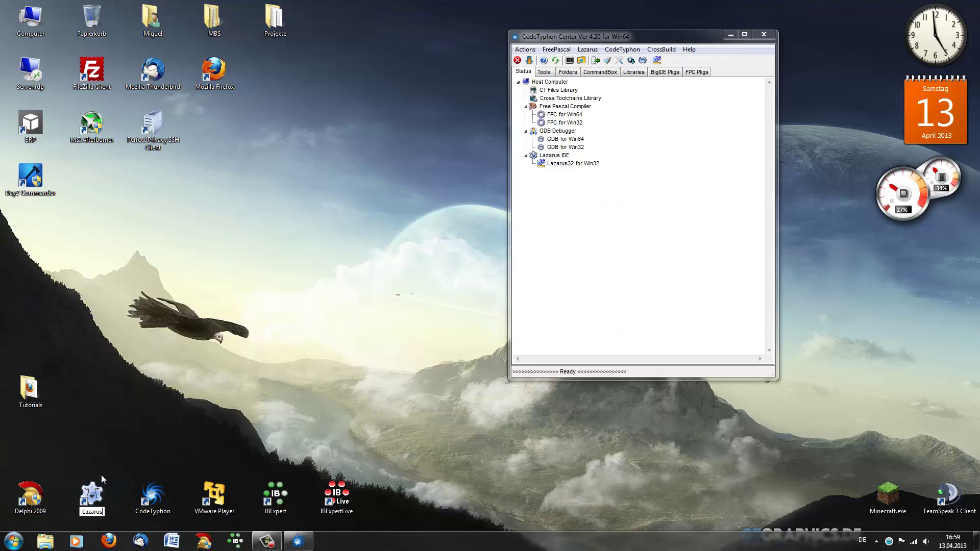
key("Return")
Test launching the Lazarus IDE repeatedly from its desktop shortcut, closing it each time
key("Return")
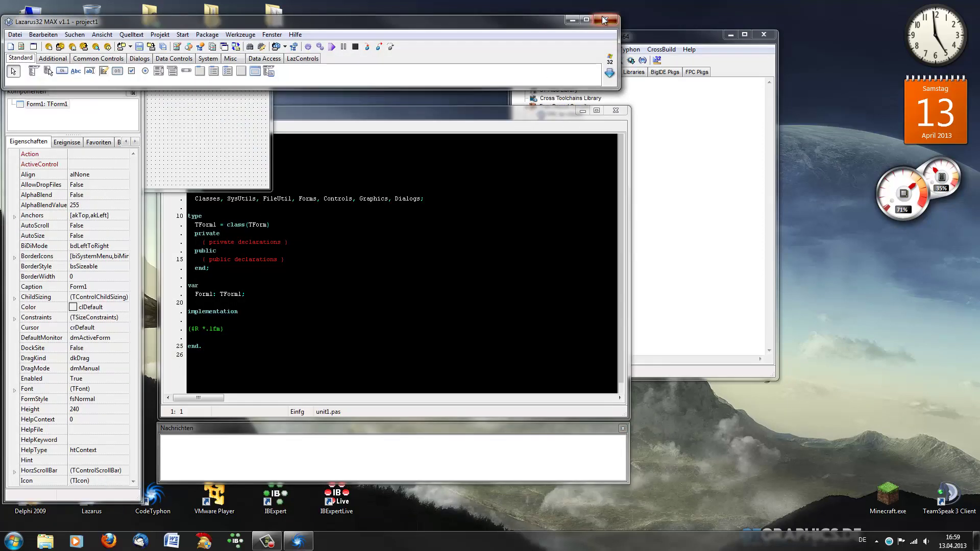
left_click(605, 19)
double_click(97, 496)
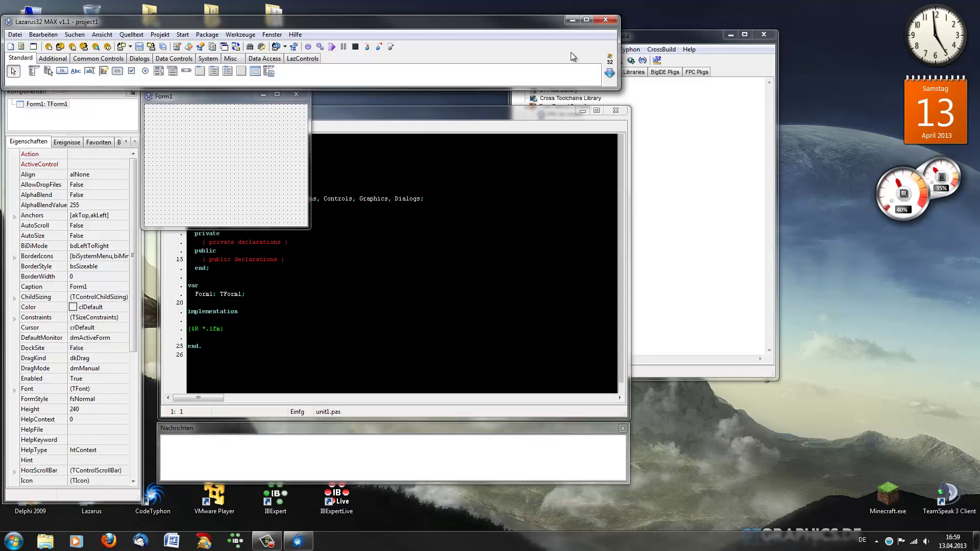
left_click(606, 20)
double_click(79, 490)
left_click(614, 23)
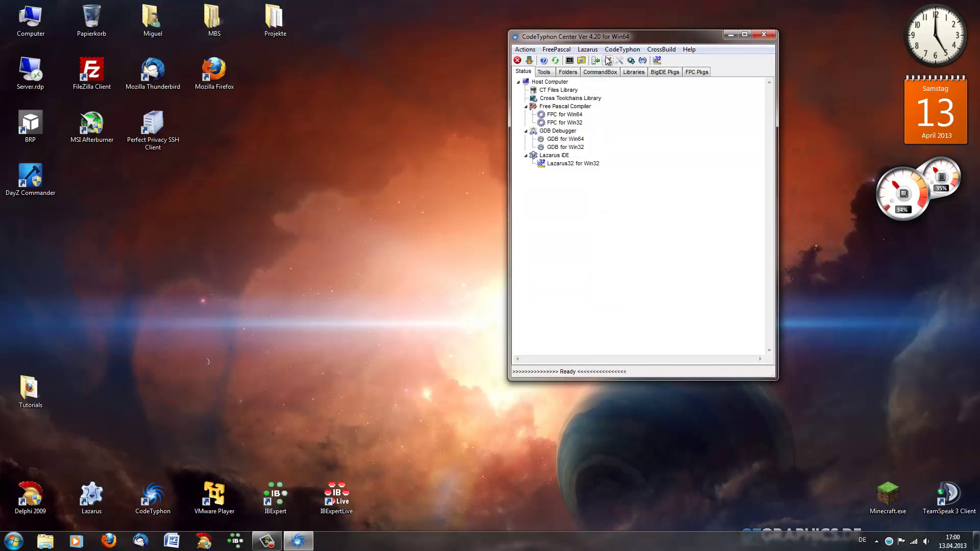
Start the Lazarus32 Build BigIDE script from CodeTyphon Center
left_click(622, 50)
mouse_move(586, 51)
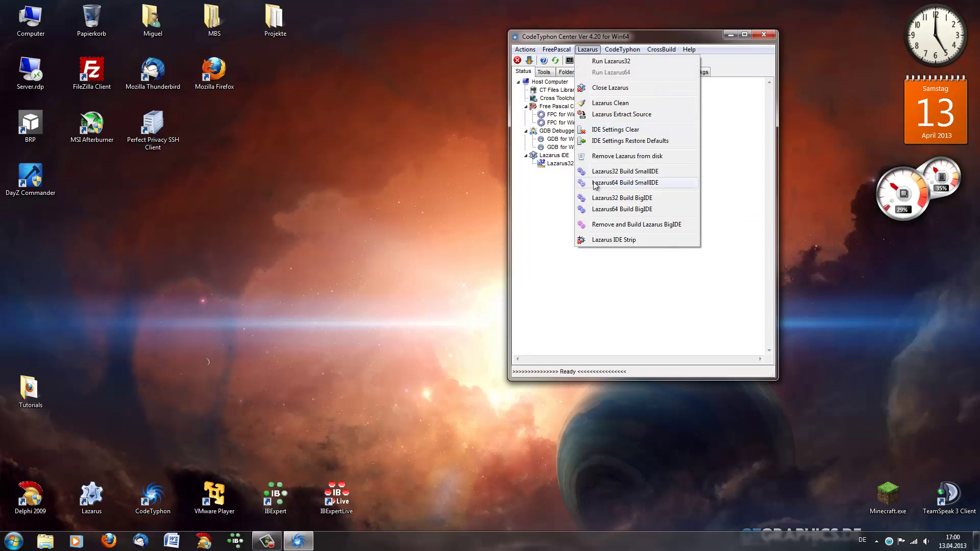
left_click(630, 199)
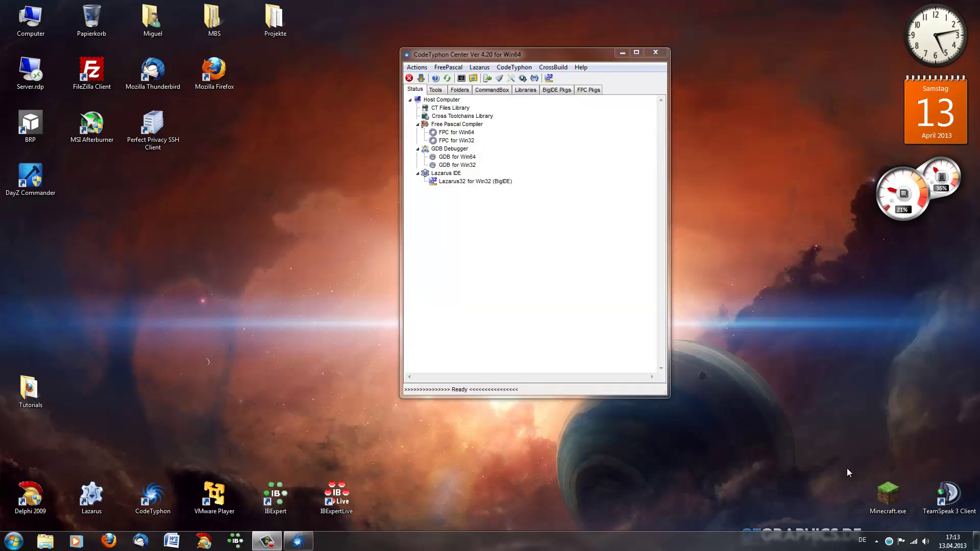
Reposition the CodeTyphon Center window and launch Lazarus32 for Win32 (BigIDE) from the status overview
left_click(573, 341)
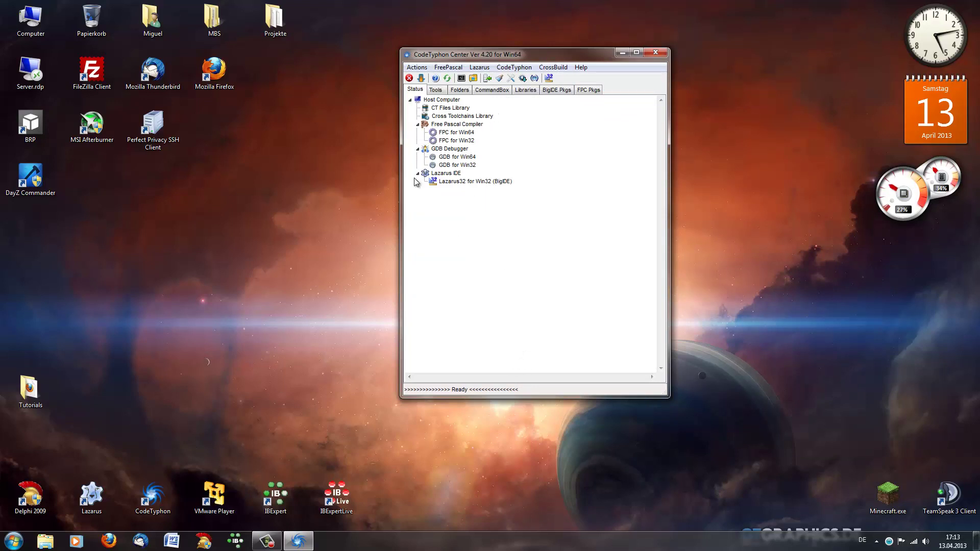
left_click_drag(546, 60, 708, 66)
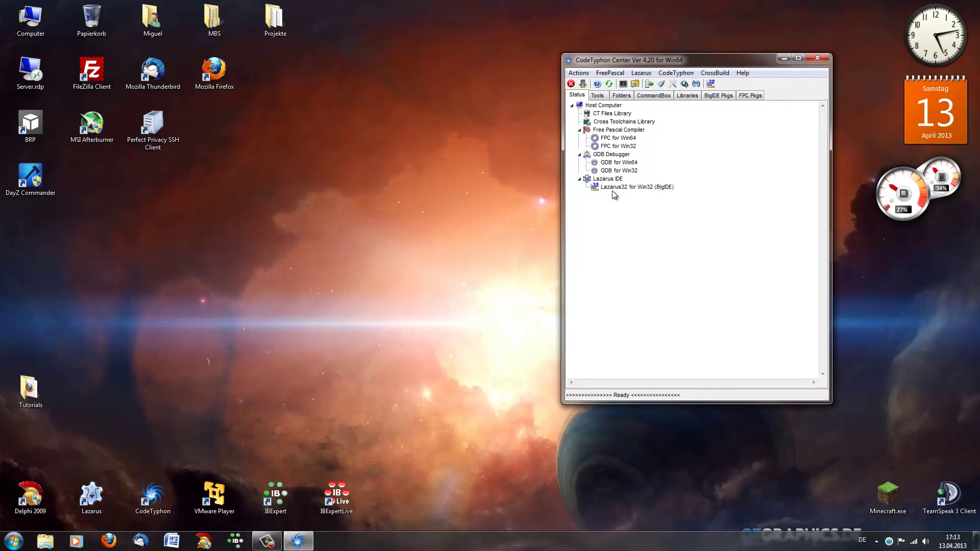
double_click(639, 188)
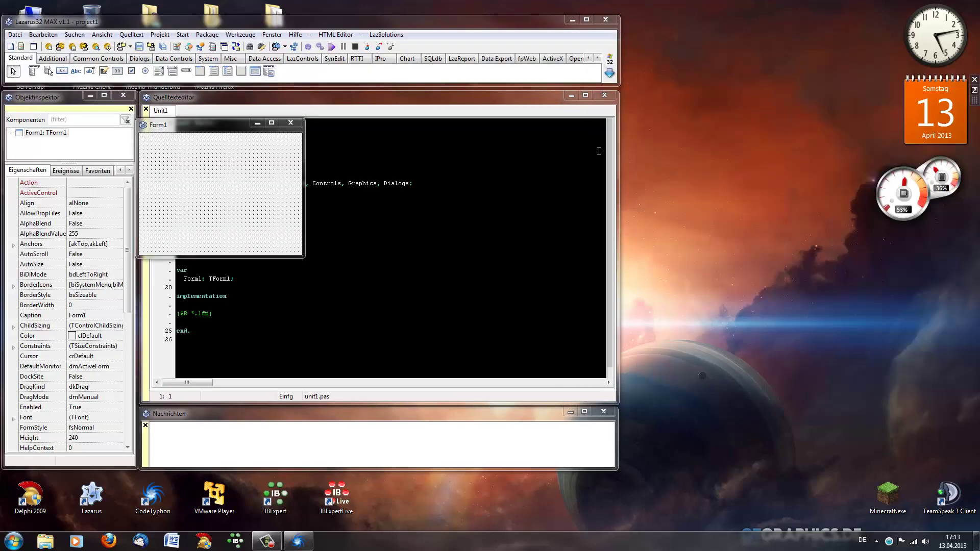
Examine the component palette's categories from Standard through the PascalSCADA and TitanScripter groups, and close the Lazarus IDE
left_click(597, 57)
left_click(597, 58)
left_click(597, 59)
left_click(597, 58)
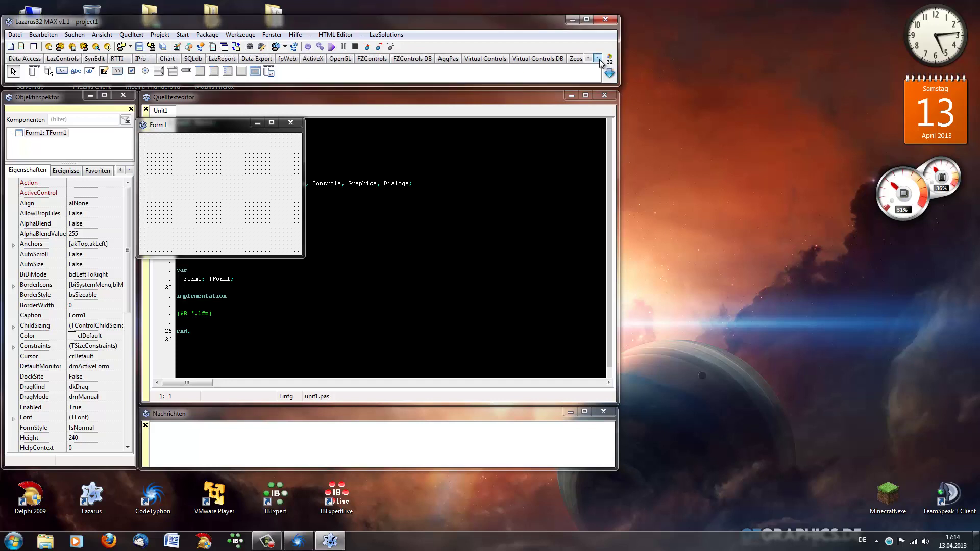
left_click(597, 59)
left_click(597, 59)
left_click(597, 58)
left_click(597, 58)
left_click(597, 59)
left_click(597, 58)
left_click(597, 58)
left_click(597, 58)
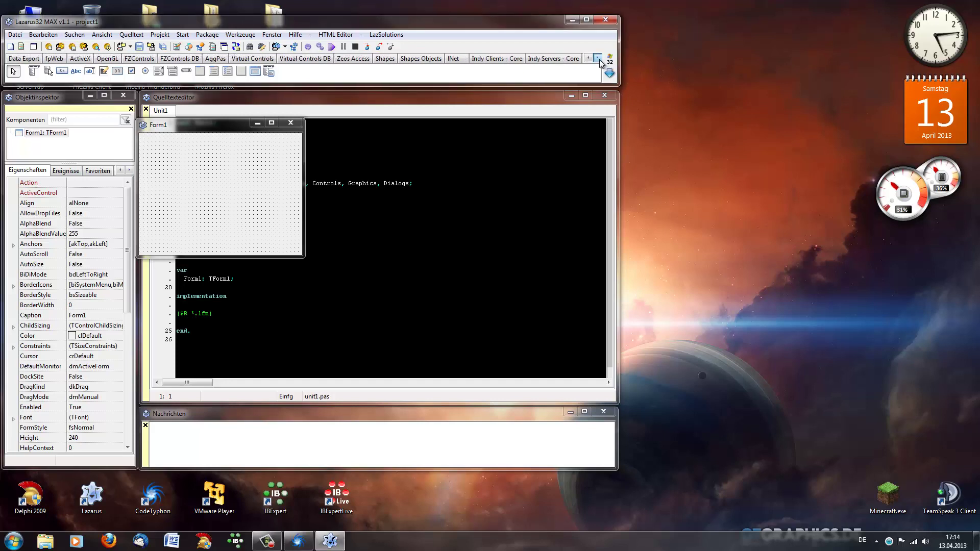
left_click(597, 59)
left_click(597, 58)
left_click(597, 58)
left_click(597, 58)
left_click(597, 59)
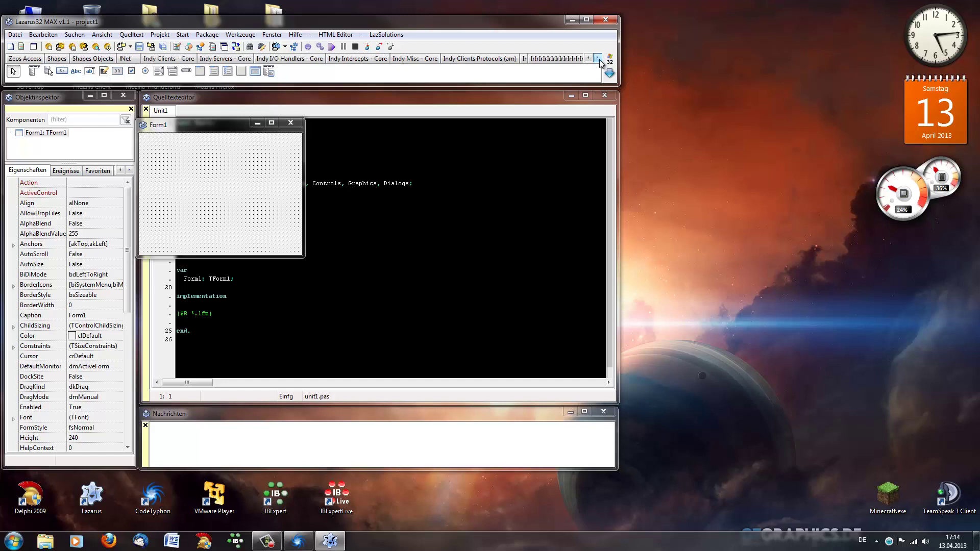
left_click(597, 58)
left_click(597, 59)
left_click(597, 58)
left_click(597, 58)
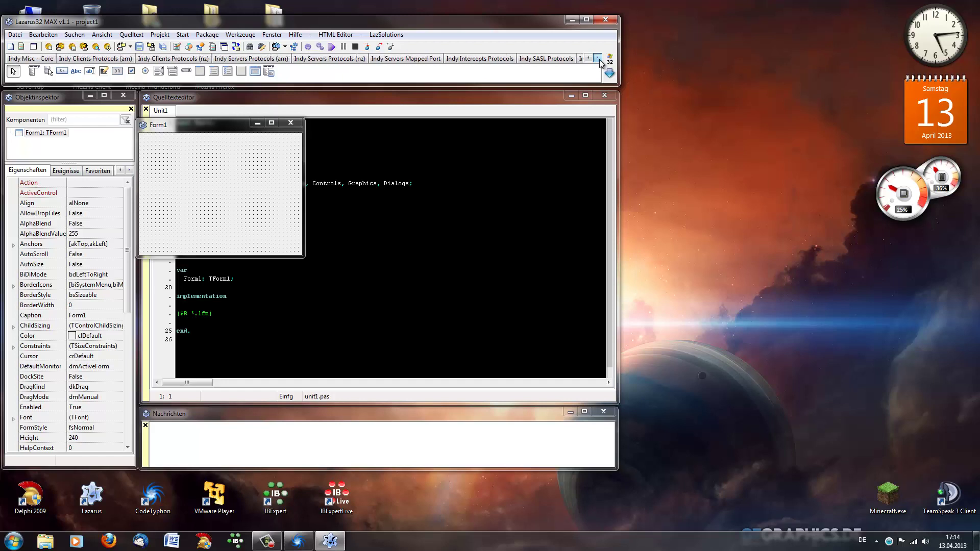
left_click(597, 58)
left_click(597, 58)
left_click(597, 58)
left_click(597, 58)
left_click(597, 58)
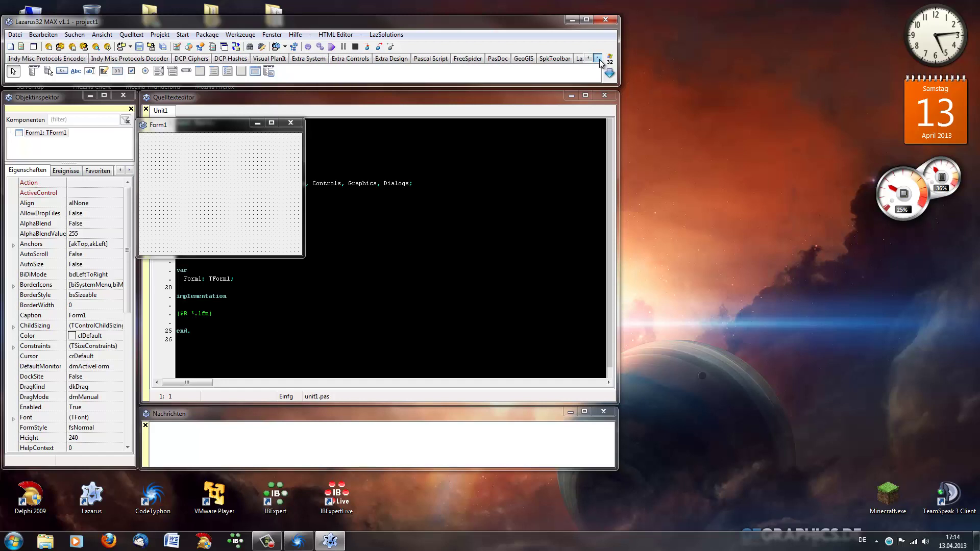
left_click(597, 58)
left_click(597, 58)
left_click(597, 58)
left_click(597, 59)
left_click(597, 58)
left_click(597, 58)
left_click(597, 58)
left_click(597, 58)
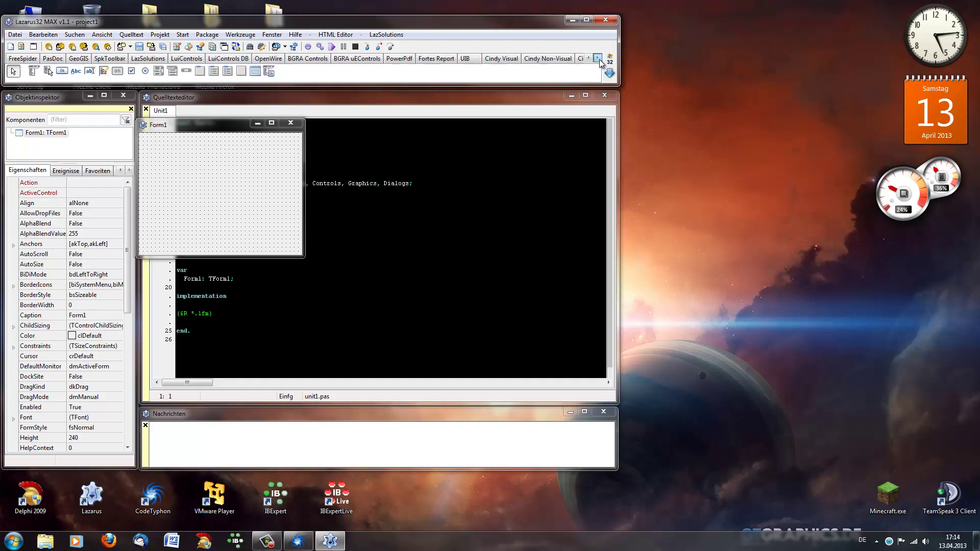
left_click(598, 58)
left_click(597, 58)
left_click(597, 58)
left_click(597, 58)
left_click(597, 58)
left_click(597, 58)
left_click(597, 59)
left_click(597, 58)
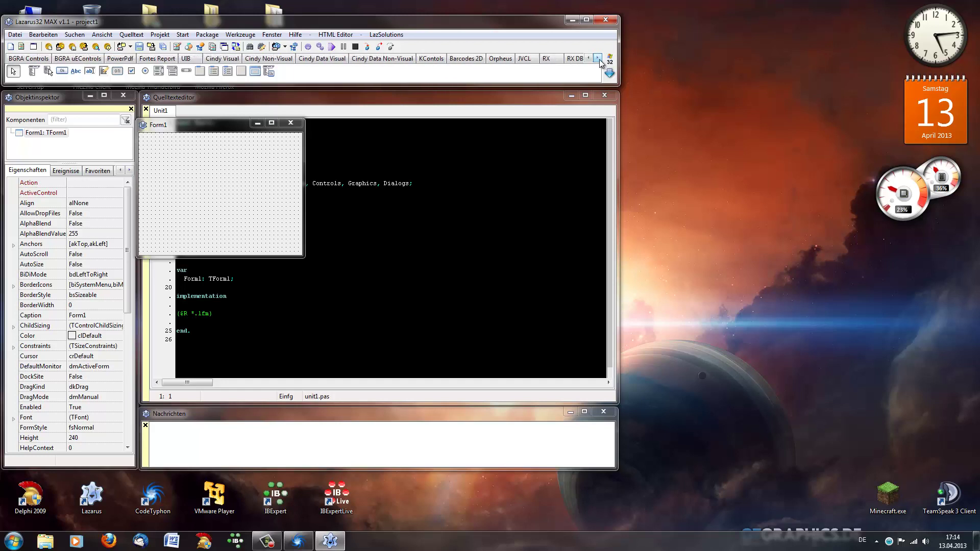
left_click(597, 58)
left_click(597, 58)
left_click(597, 58)
left_click(597, 58)
left_click(597, 58)
left_click(597, 58)
left_click(597, 58)
left_click(597, 58)
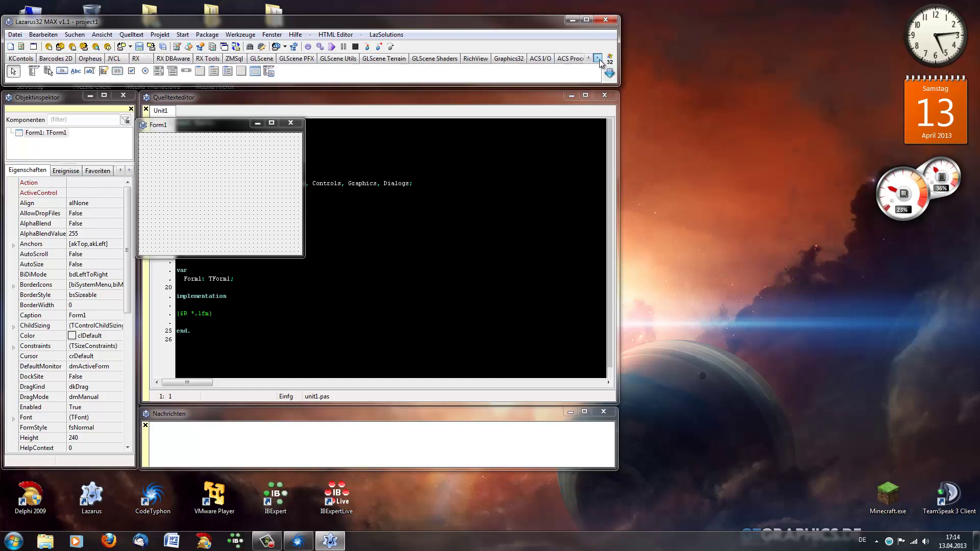
left_click(598, 58)
left_click(597, 59)
left_click(597, 58)
left_click(597, 58)
left_click(597, 58)
left_click(597, 58)
left_click(597, 58)
left_click(597, 58)
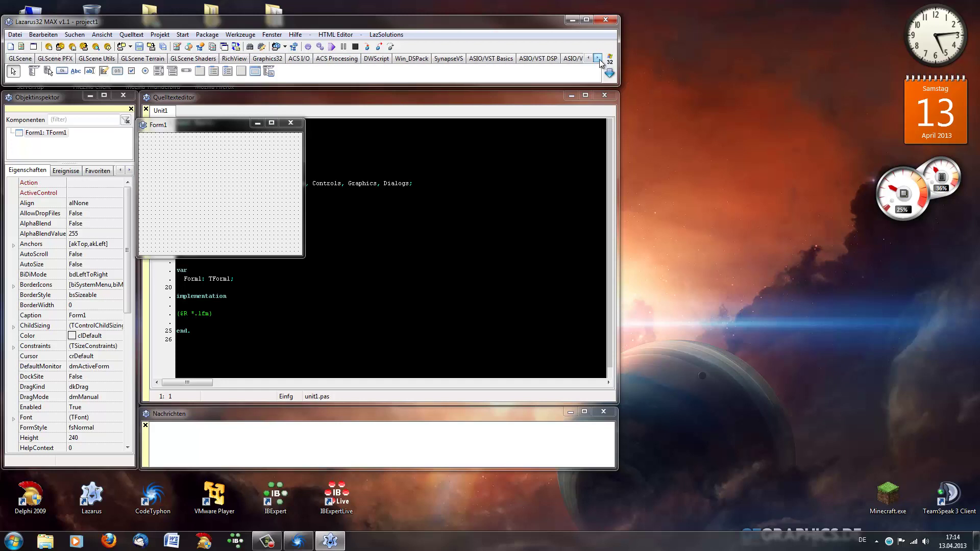
left_click(597, 59)
left_click(597, 59)
left_click(597, 58)
left_click(597, 58)
left_click(597, 58)
left_click(597, 58)
left_click(597, 59)
left_click(597, 58)
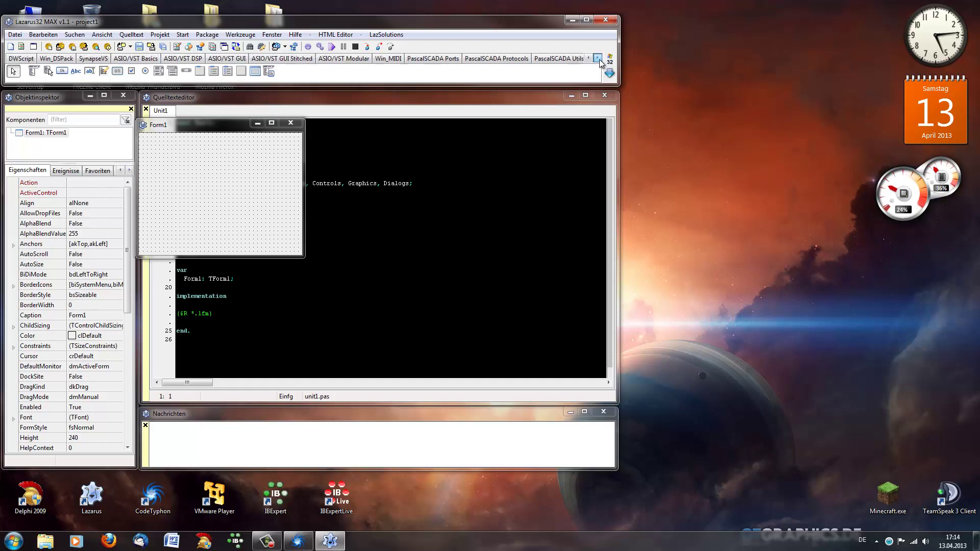
left_click(597, 59)
left_click(597, 58)
left_click(597, 58)
left_click(597, 58)
left_click(597, 58)
left_click(597, 58)
left_click(598, 58)
left_click(597, 58)
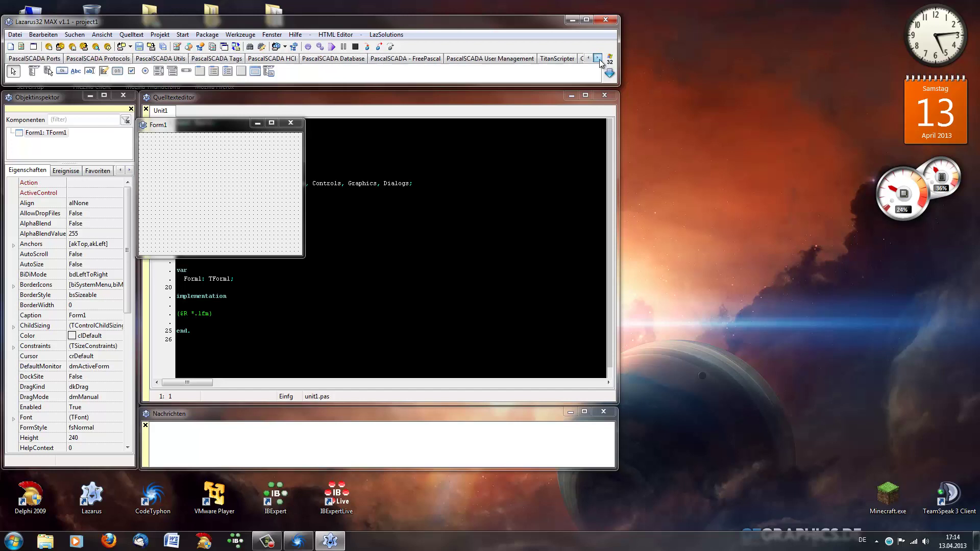
left_click(597, 58)
left_click(606, 19)
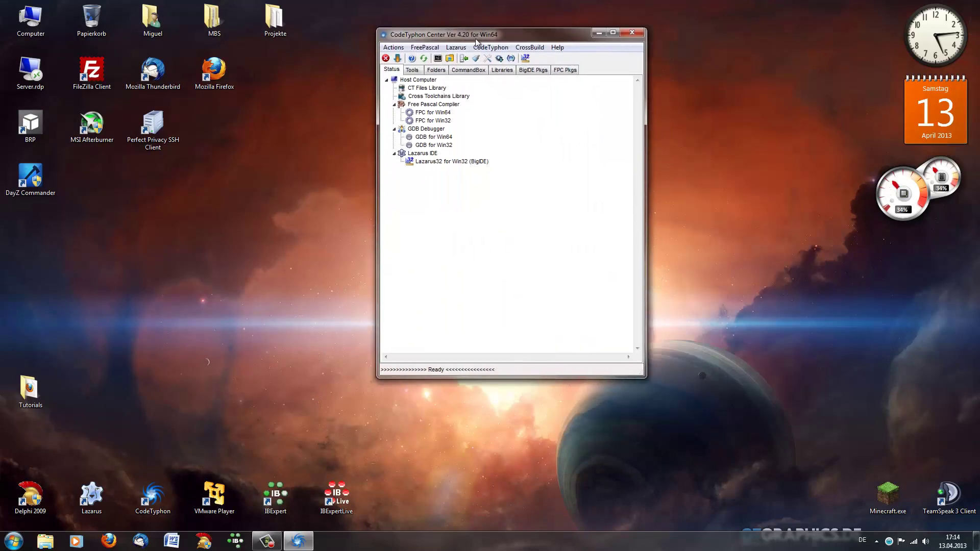
Reposition the CodeTyphon Center window and start the FPC32 build of the cross element x86_64-win64
left_click_drag(481, 39, 534, 81)
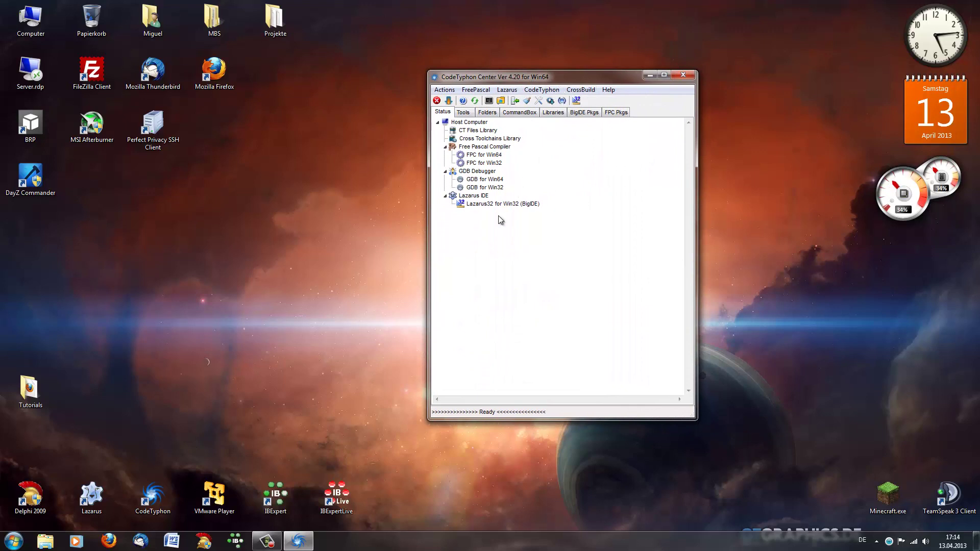
left_click(581, 90)
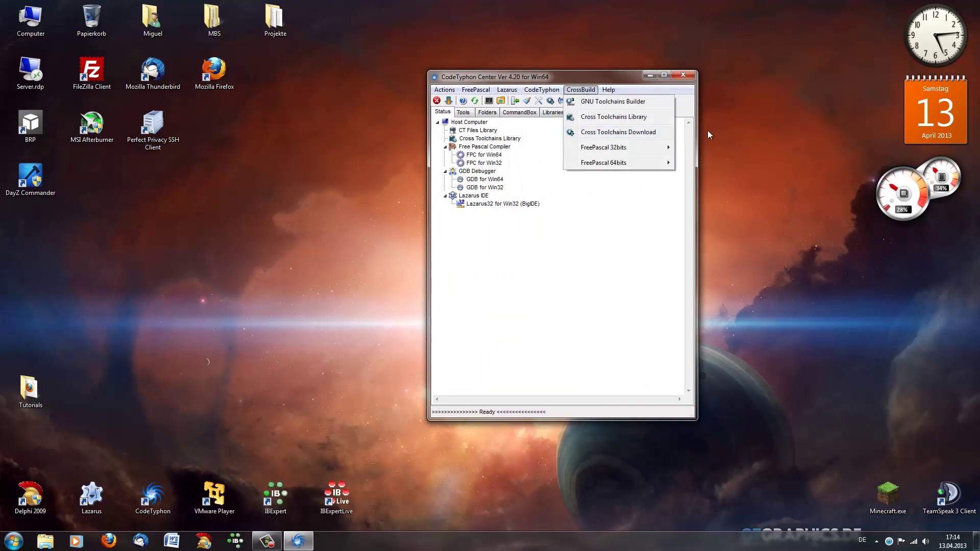
mouse_move(665, 152)
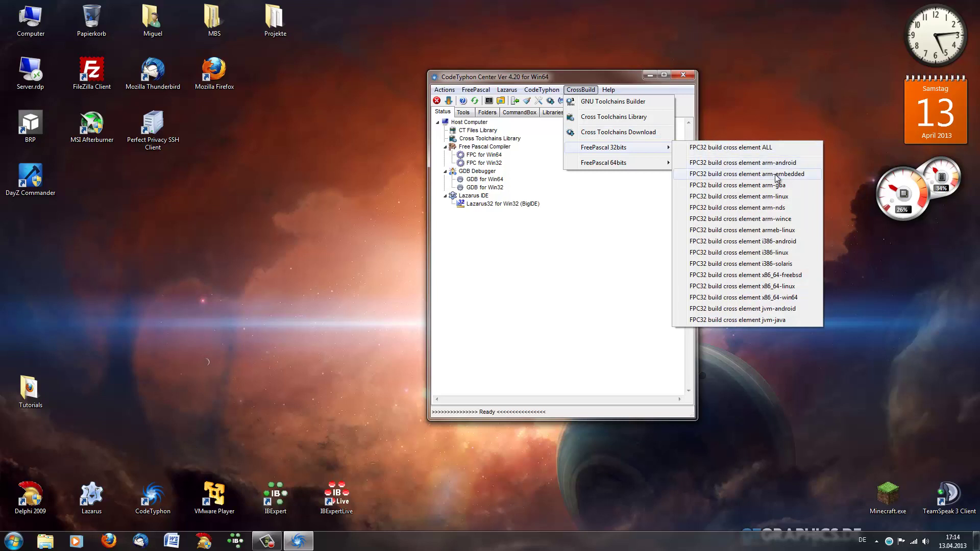
left_click(797, 303)
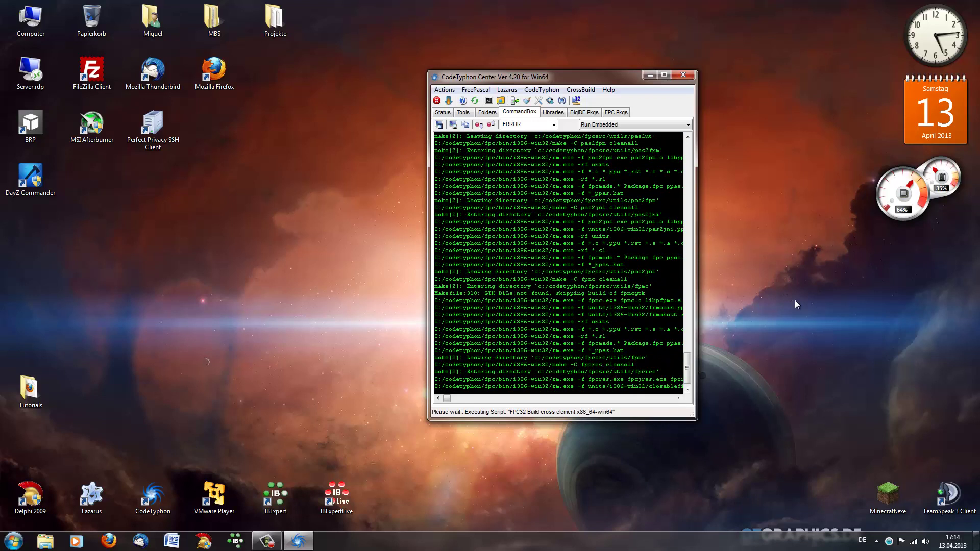
Check the installed compilers and Lazarus IDE in the status overview and return to the running build's command output
left_click(441, 113)
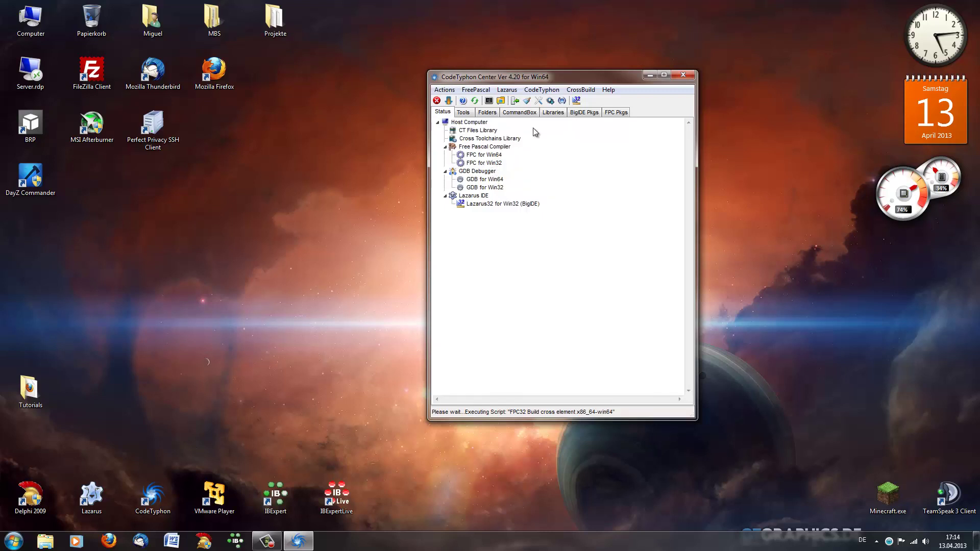
left_click(536, 113)
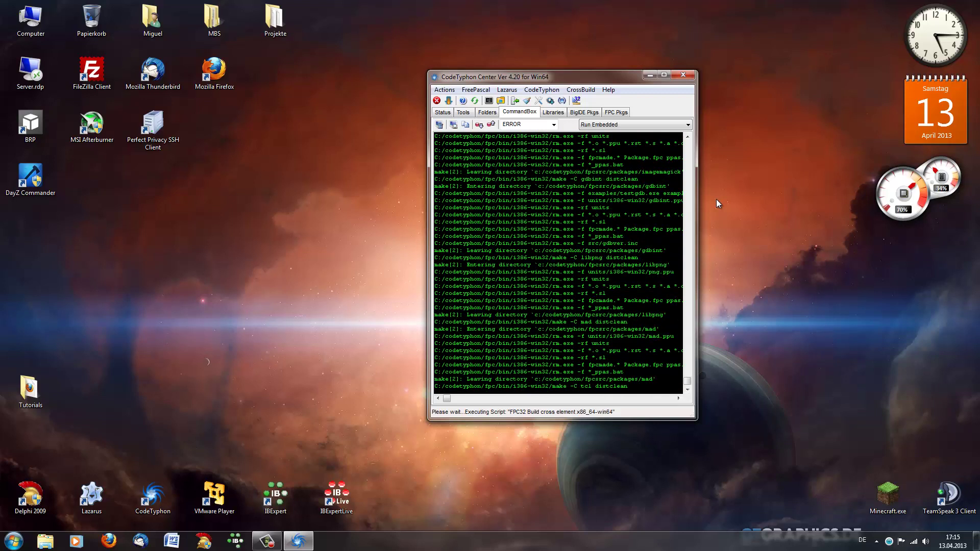
left_click(527, 102)
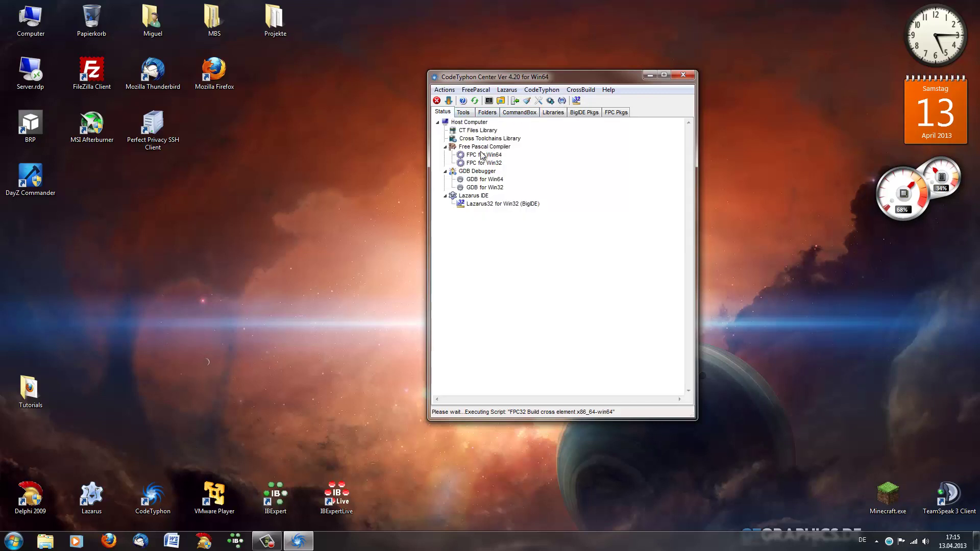
left_click(517, 113)
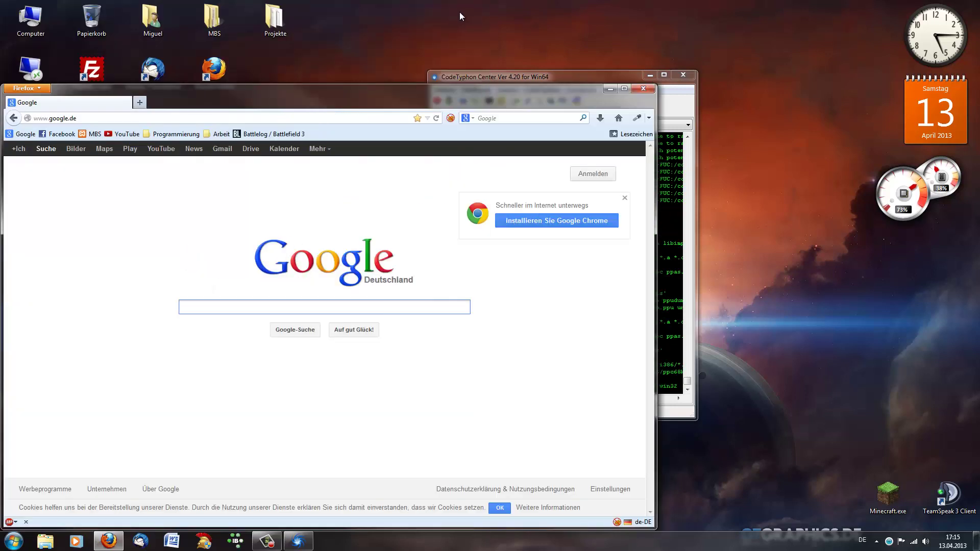
Switch to Firefox with the Google start page and maximize its window
left_click(622, 77)
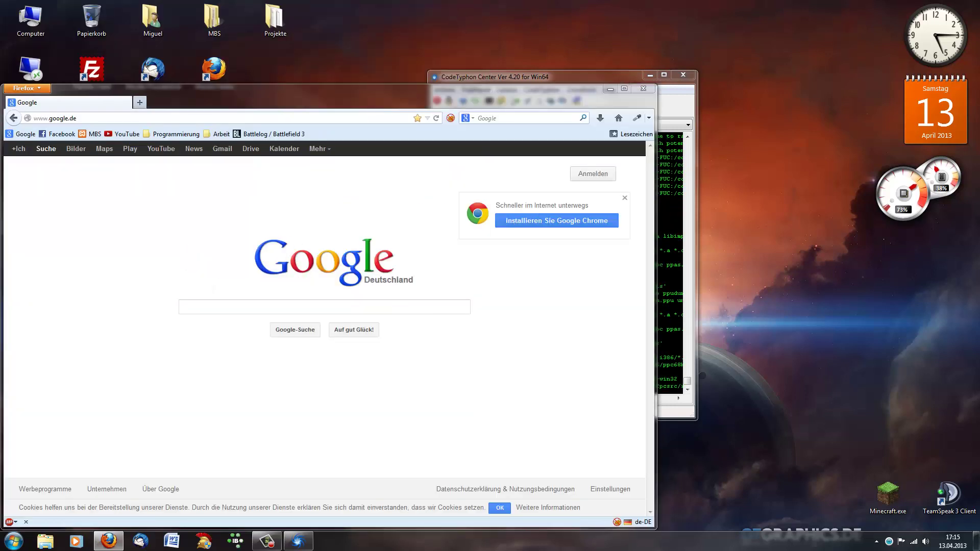
left_click(430, 93)
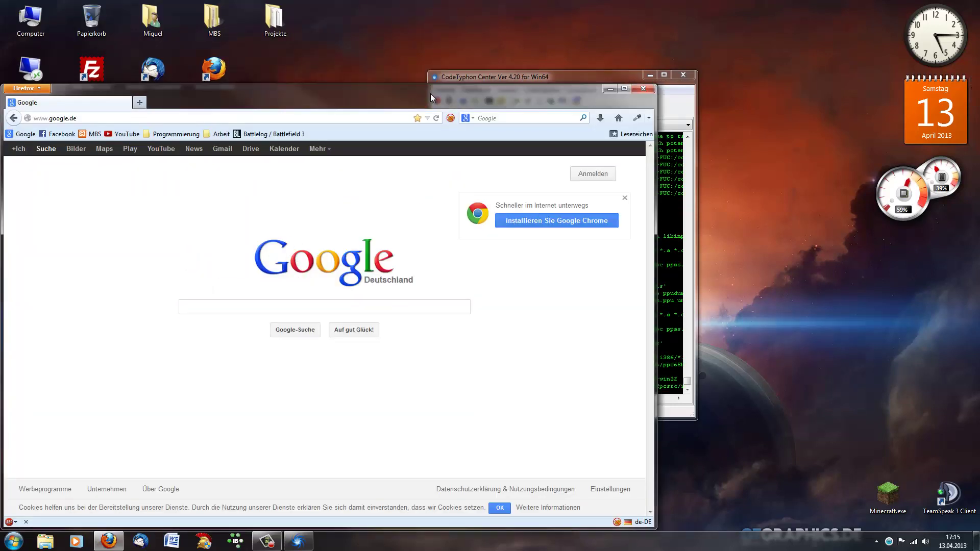
left_click(555, 74)
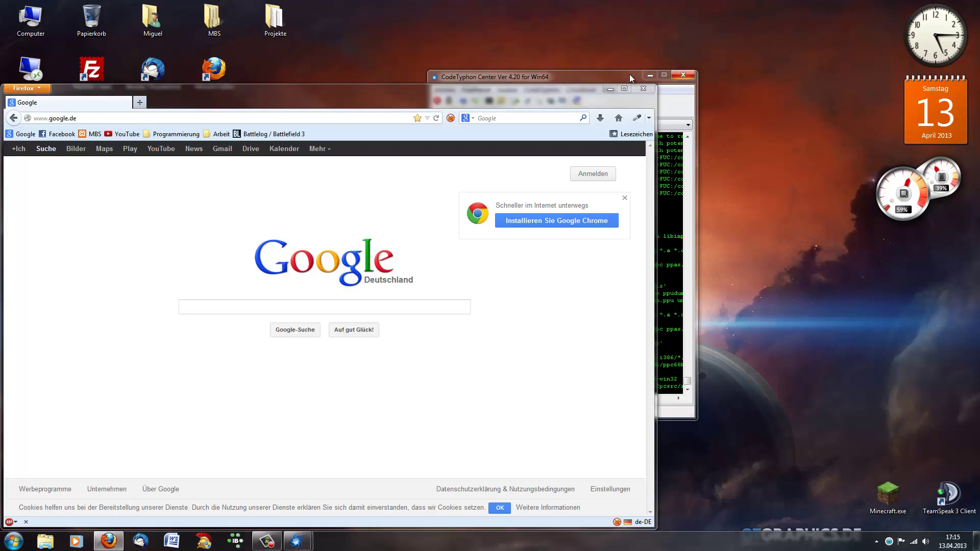
double_click(454, 97)
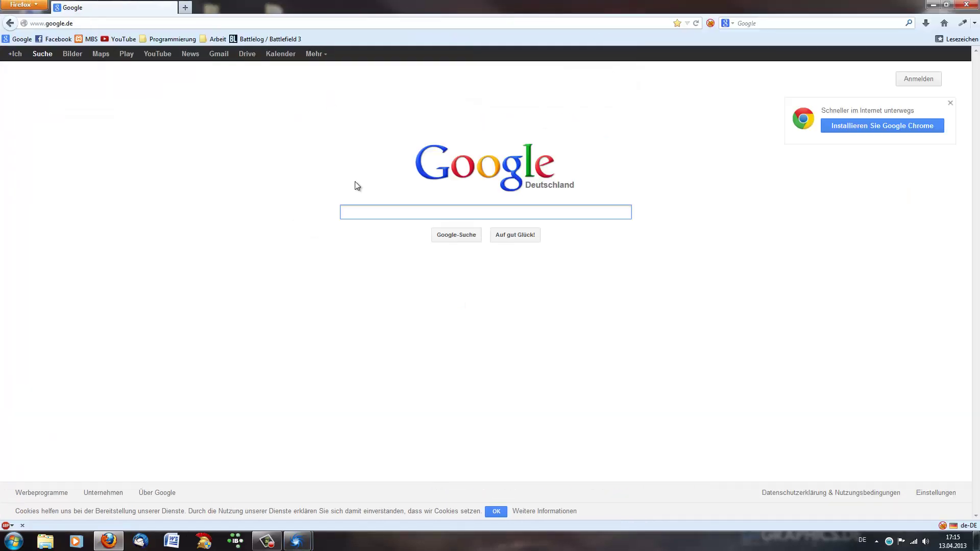
Search Google for "lazarus win64"
type("win")
key("BackSpace")
key("BackSpace")
key("BackSpace")
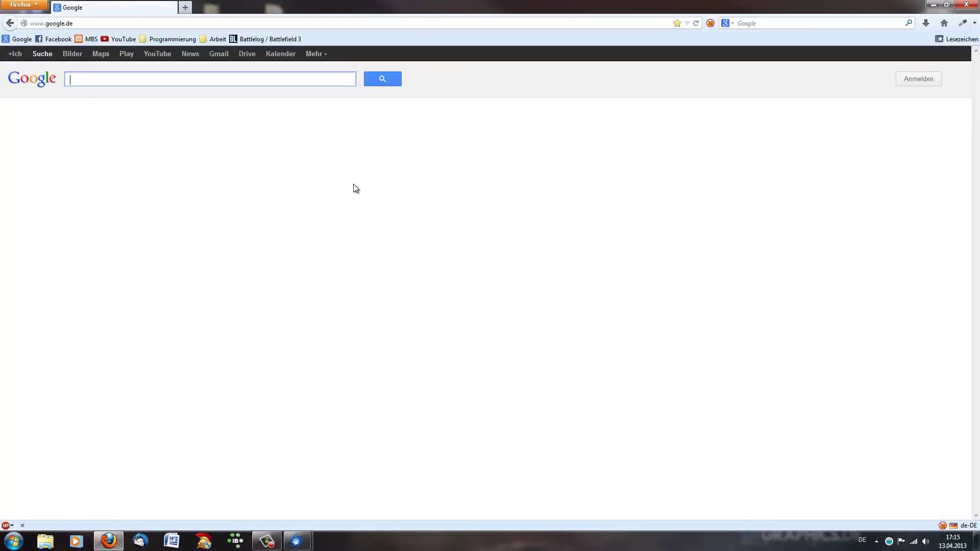
type("lazarus win")
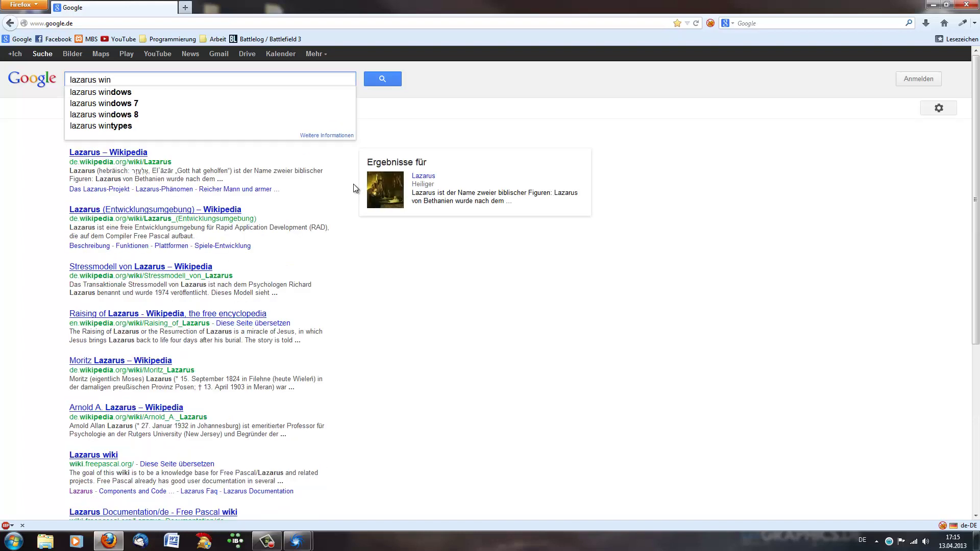
type("64")
key("Return")
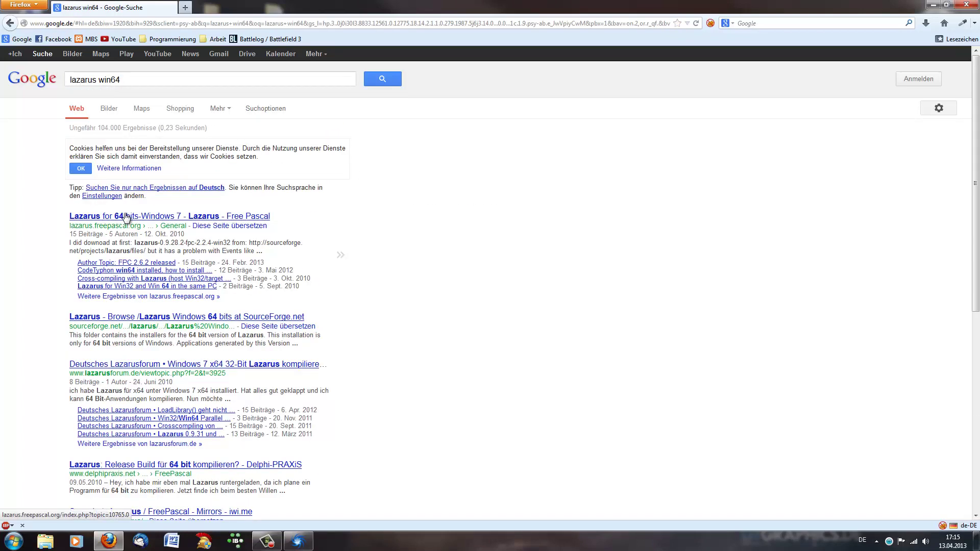
Read through the forum topic "Lazarus for 64 bits-Windows 7" and return to the search results
left_click(127, 217)
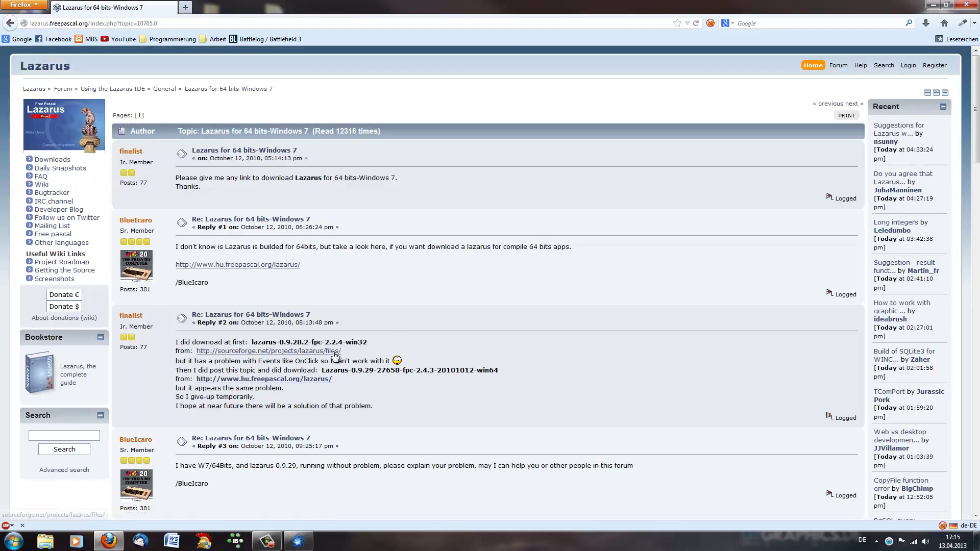
scroll(375, 354, "down", 2)
scroll(375, 354, "down", 5)
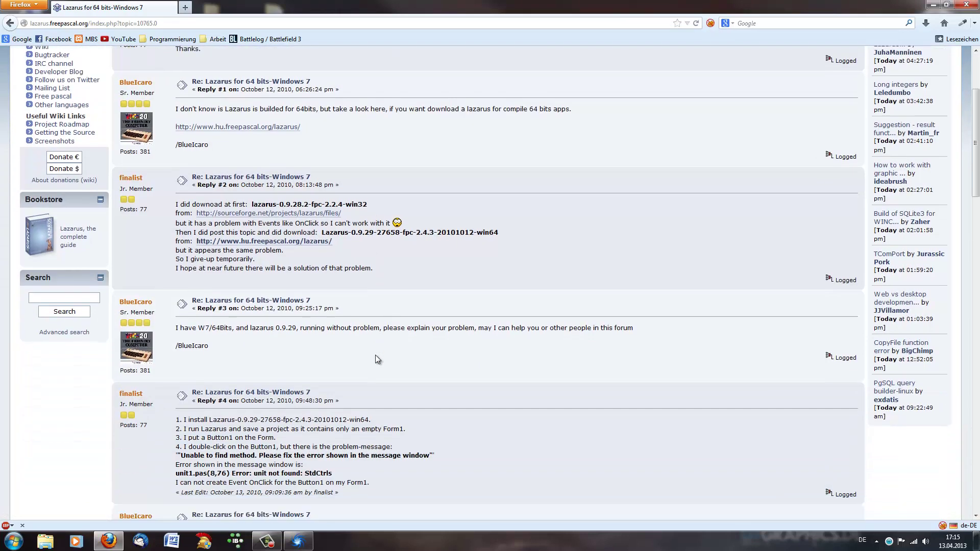
scroll(375, 354, "down", 5)
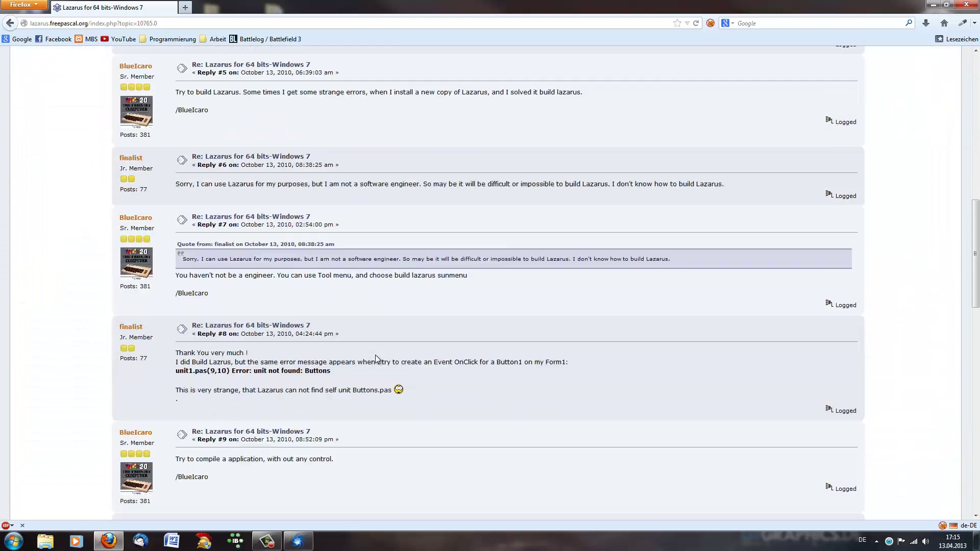
key("alt+Left")
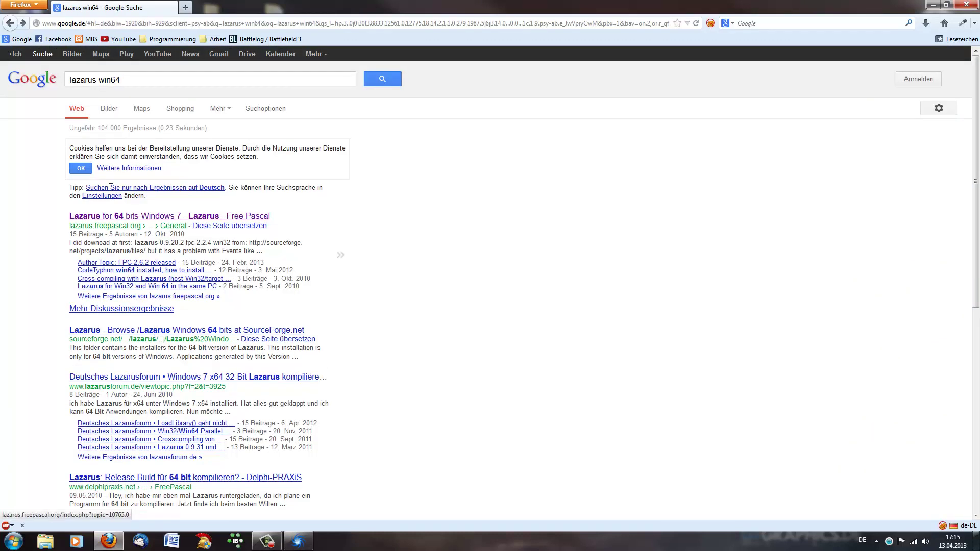
Search Google for "lazarus cross compile" and open the Lazarus wiki page Cross compiling/de
left_click(131, 84)
left_click_drag(131, 84, 98, 84)
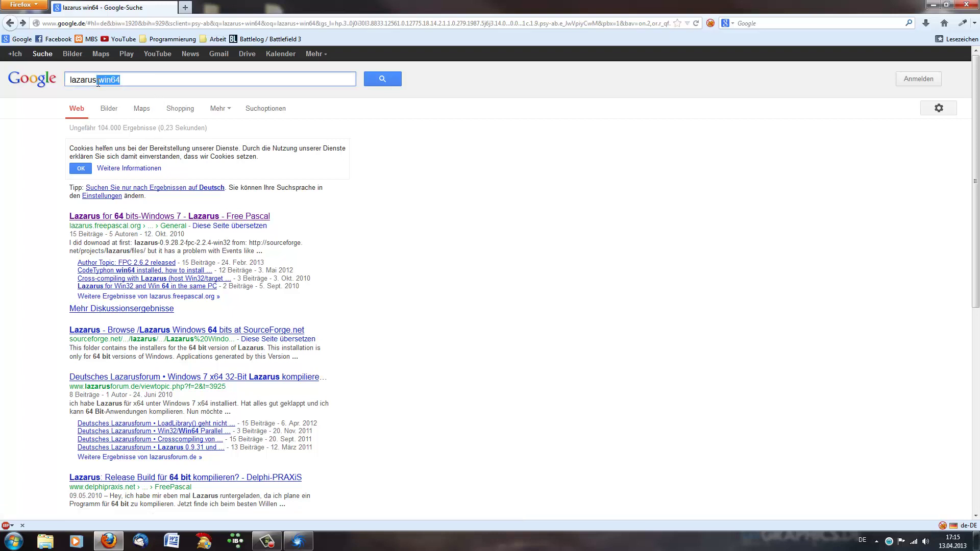
type("cross")
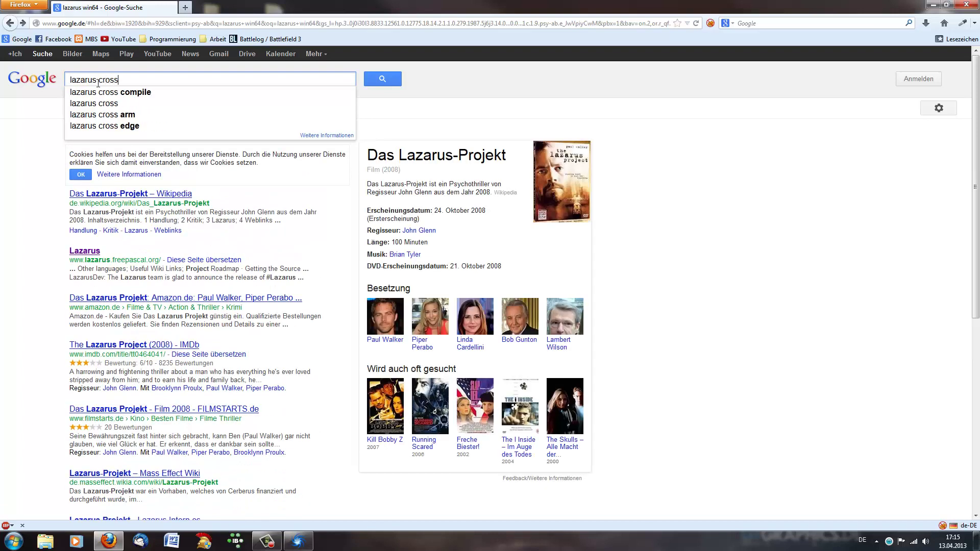
left_click(108, 91)
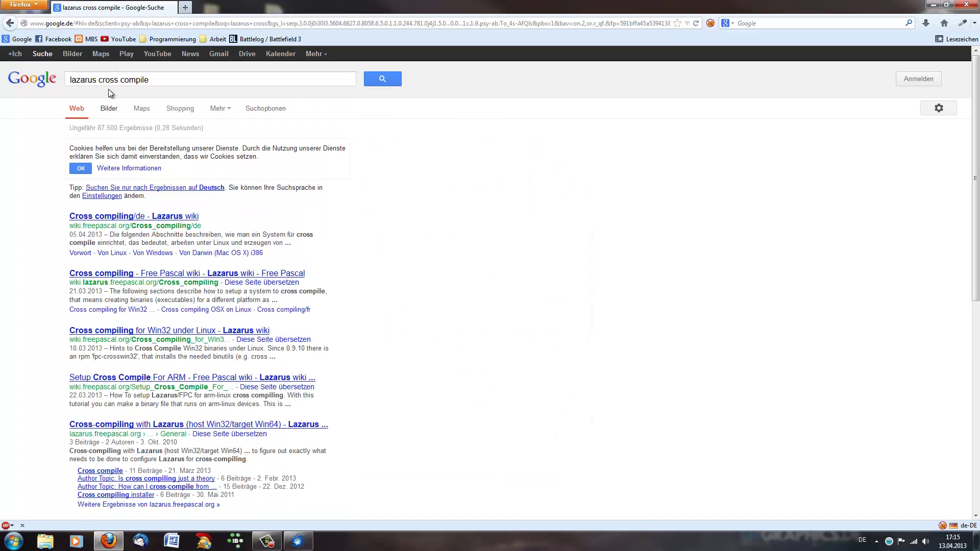
left_click(107, 216)
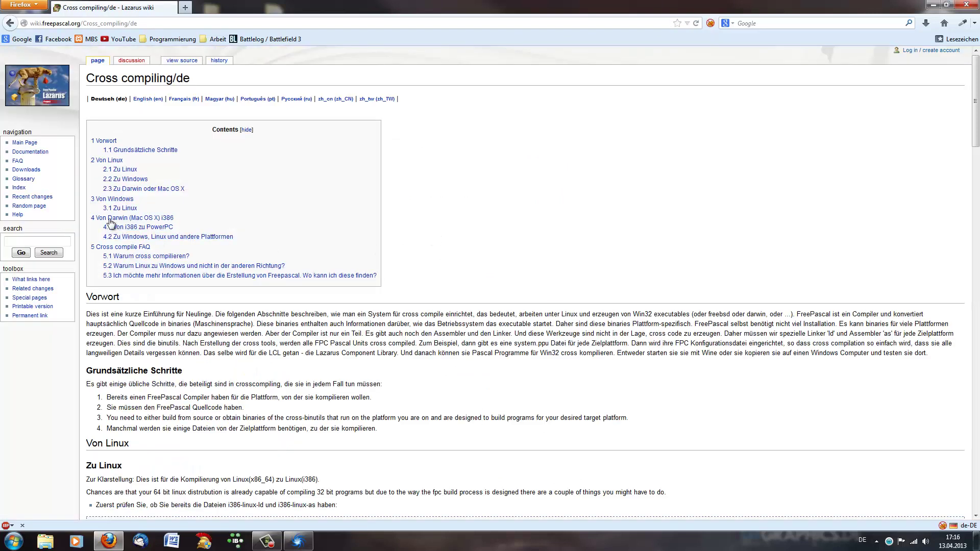
Check the Von Windows and Zu Darwin oder Mac OS X sections of the German wiki page and return to the search results
left_click(111, 200)
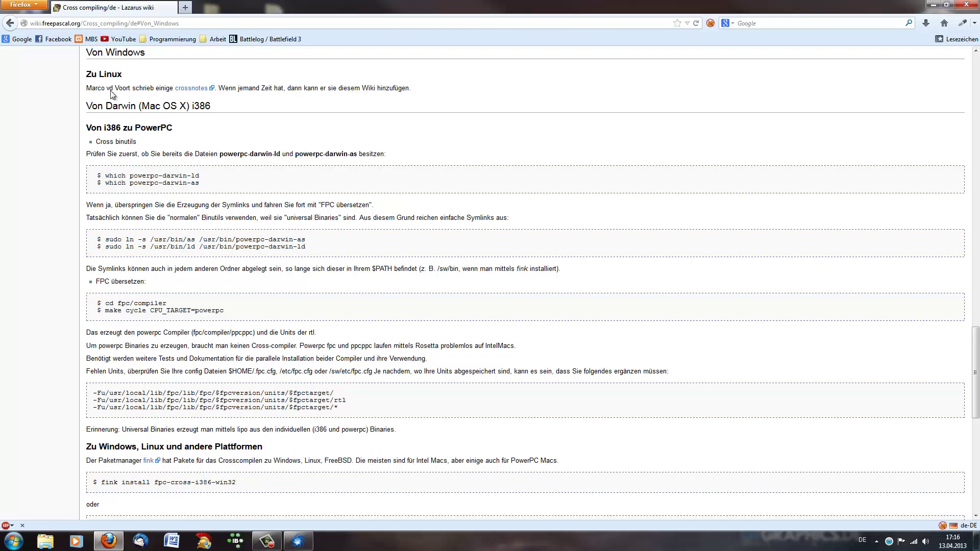
scroll(244, 122, "up", 20)
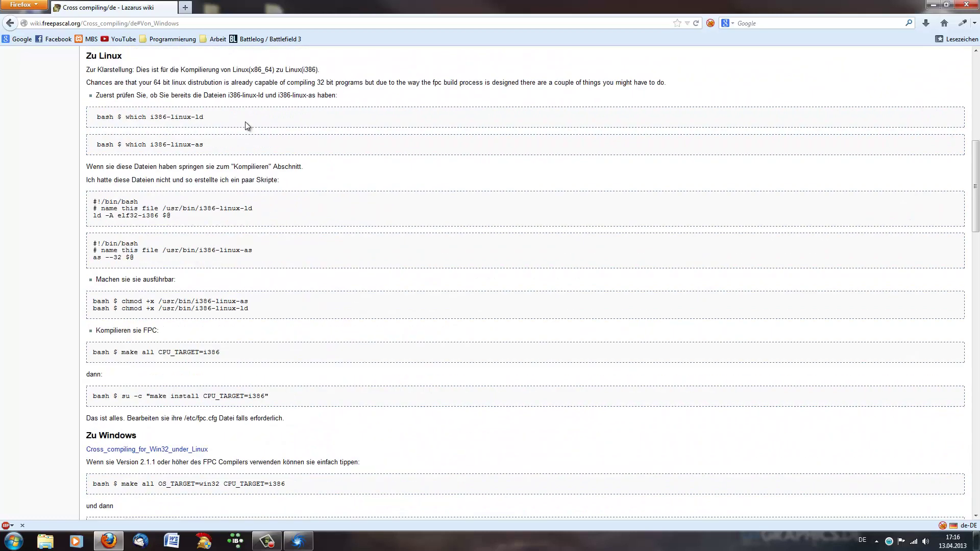
scroll(246, 122, "up", 3)
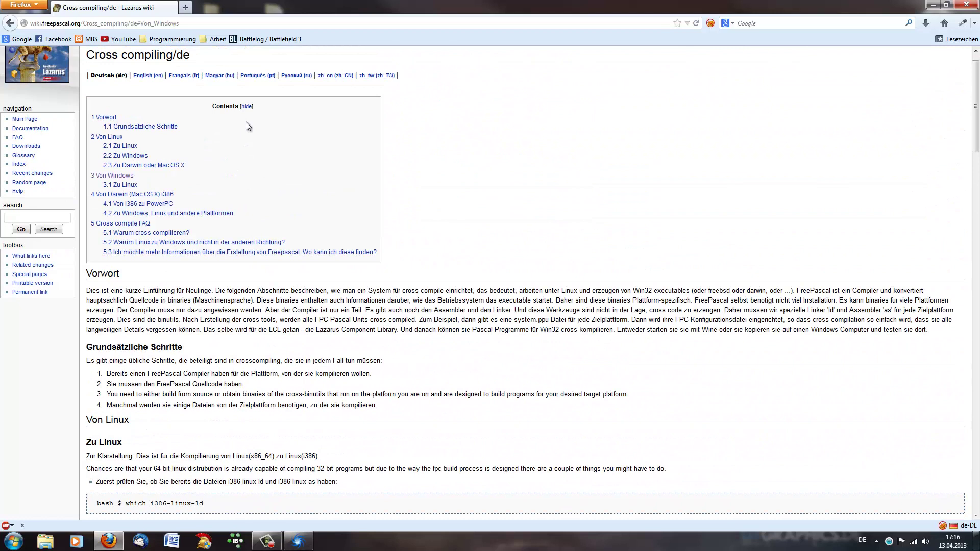
left_click(145, 165)
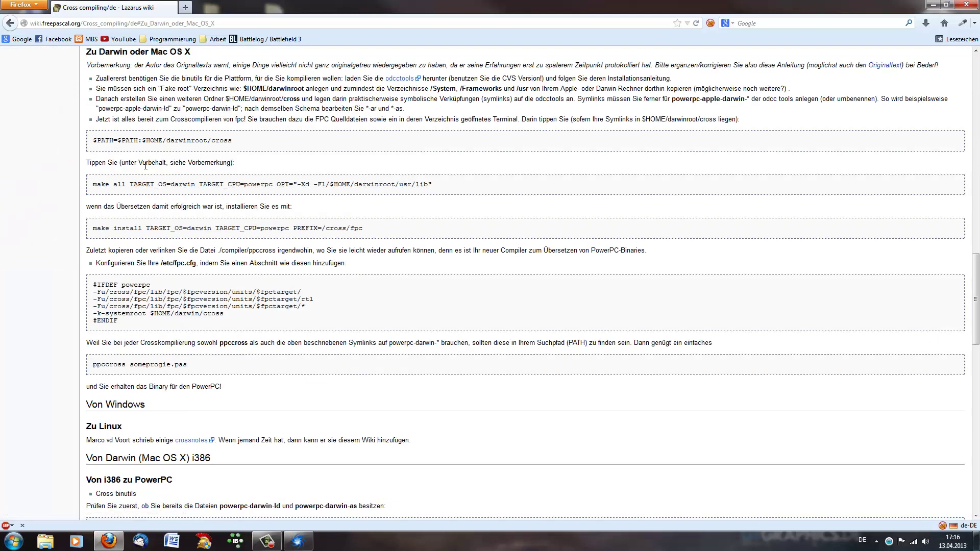
scroll(479, 179, "down", 2)
key("alt+Left")
key("alt+Left")
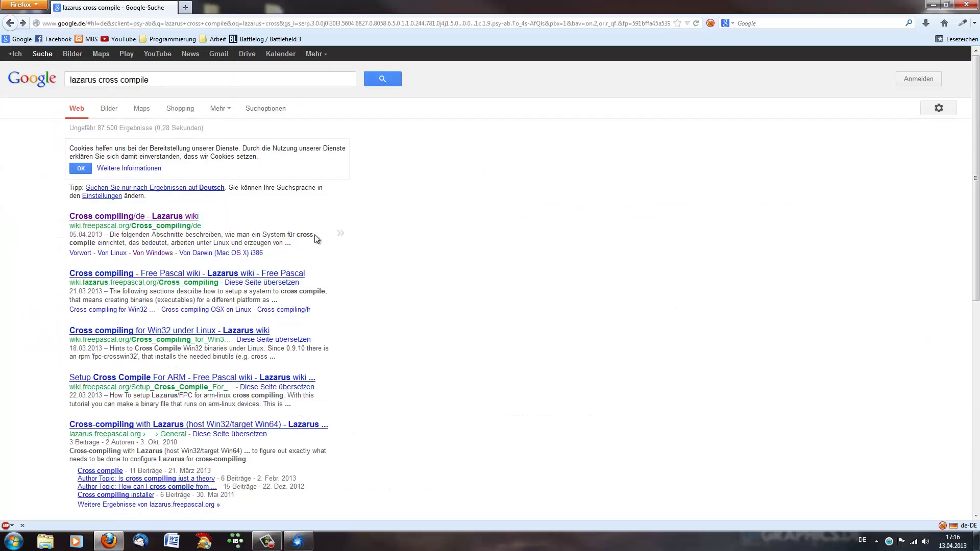
Open the English Cross compiling wiki page from the results, read its From Windows section on win32 to win64, and leave the browser
left_click(187, 273)
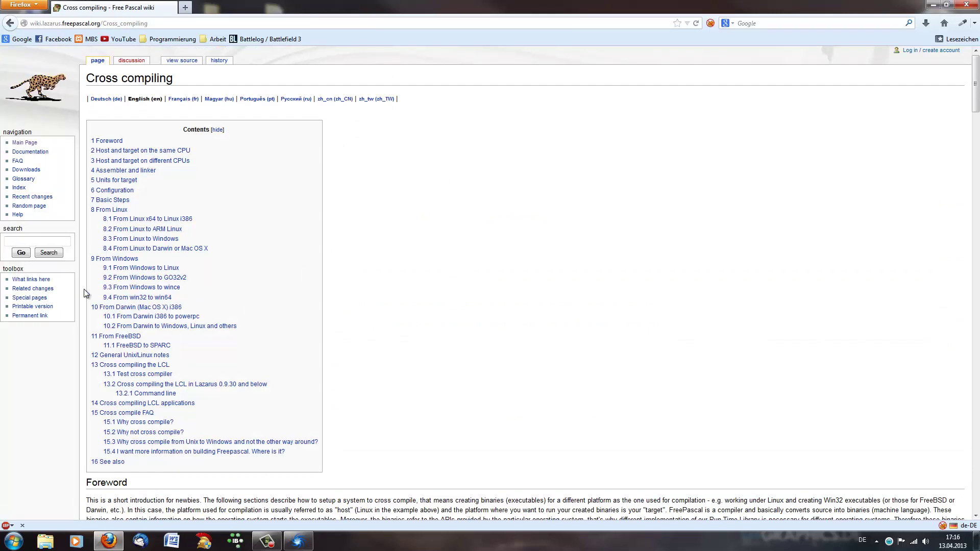
left_click(115, 258)
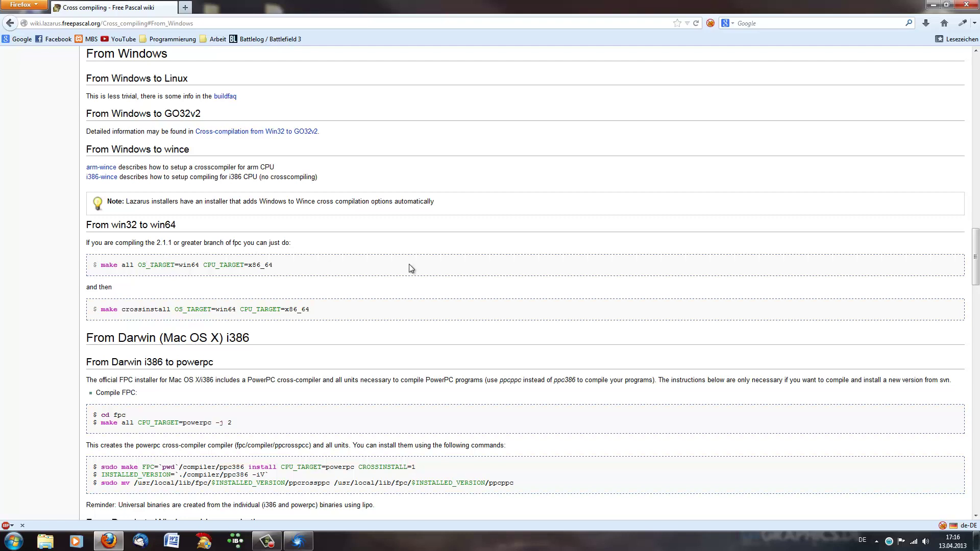
scroll(411, 268, "down", 2)
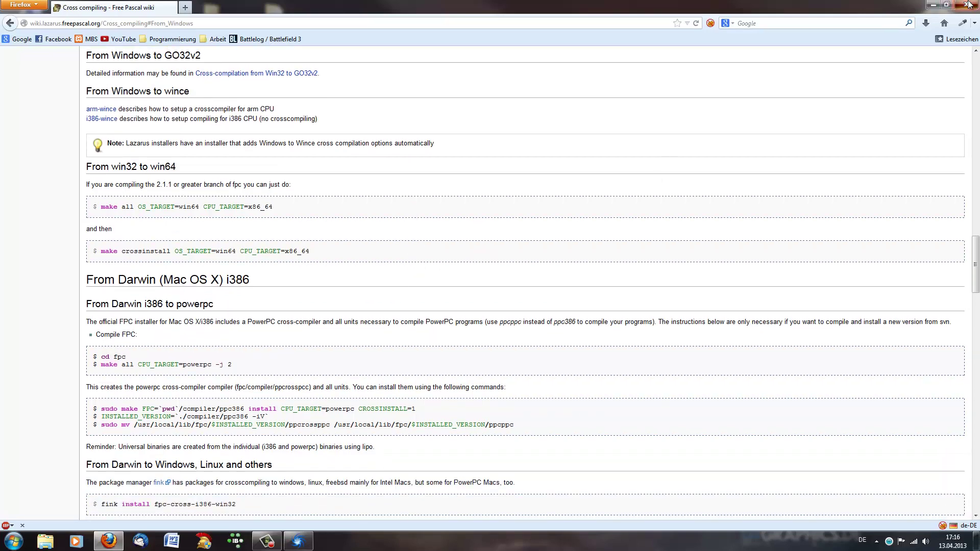
left_click(932, 5)
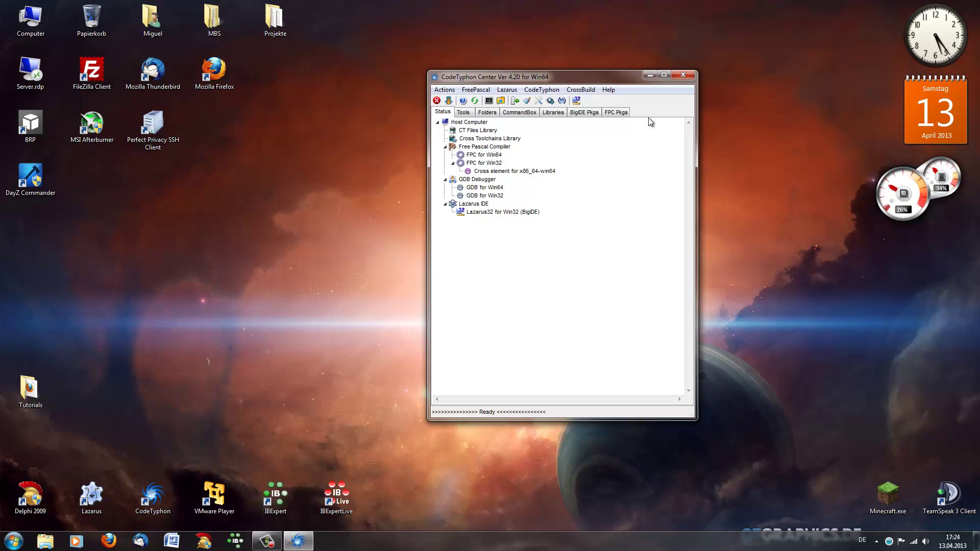
Close CodeTyphon Center and launch Lazarus from the desktop
left_click(683, 75)
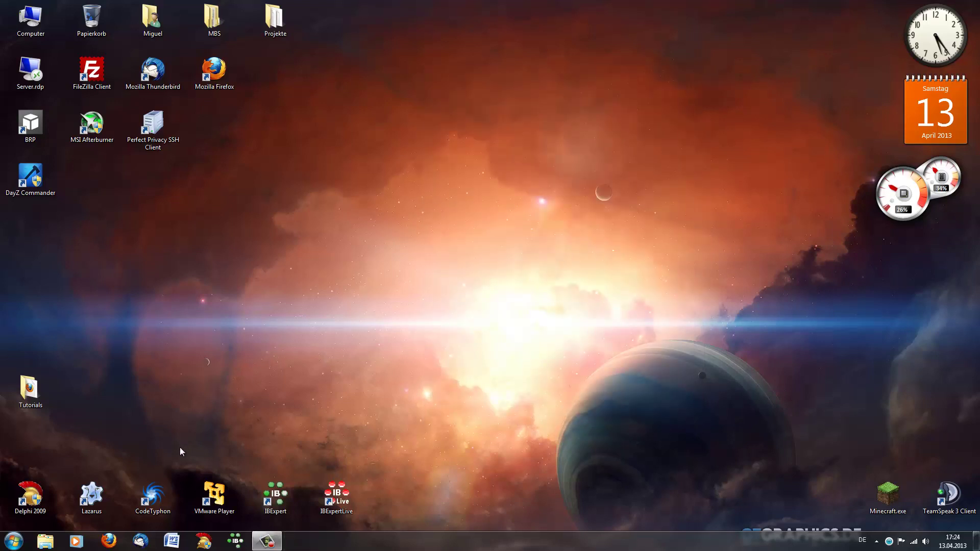
left_click(155, 456)
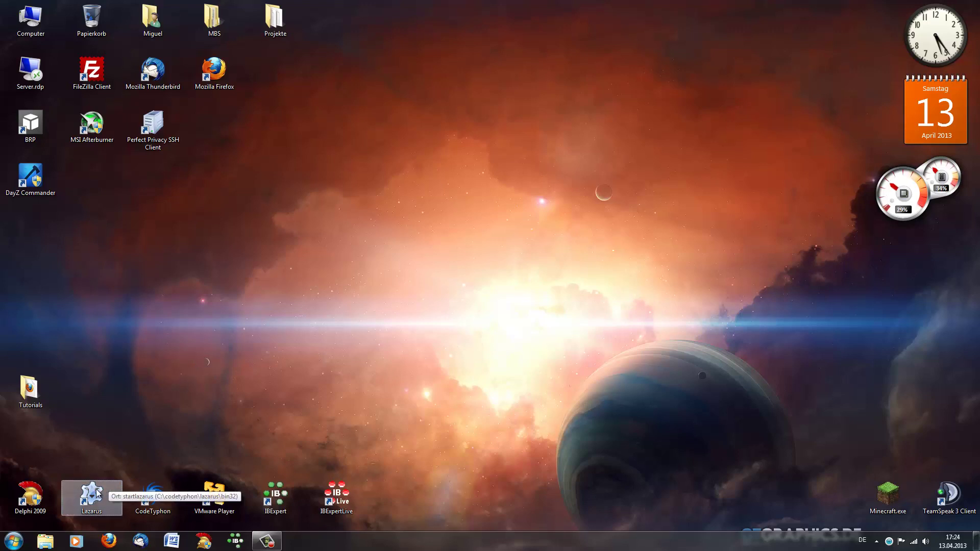
double_click(109, 486)
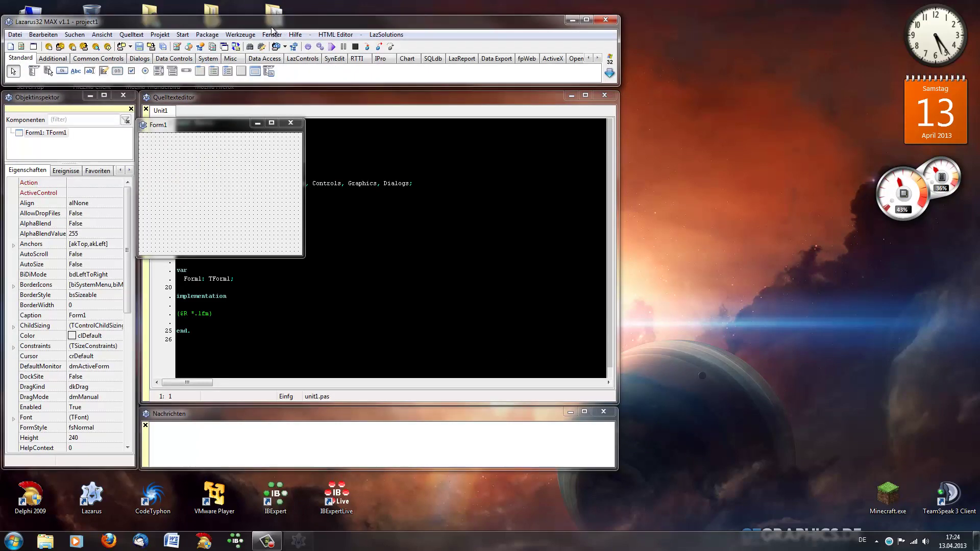
Arrange the Lazarus IDE: move the main window up and widen it across the screen, and shift the Quelltexteditor and Nachrichten windows rightward
left_click_drag(272, 28, 271, 16)
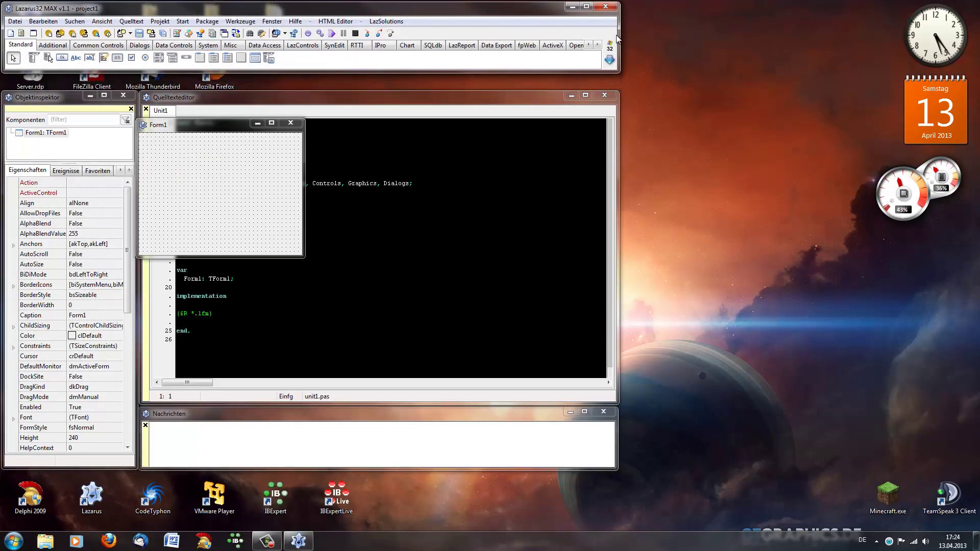
left_click_drag(620, 35, 905, 35)
left_click_drag(438, 93, 560, 104)
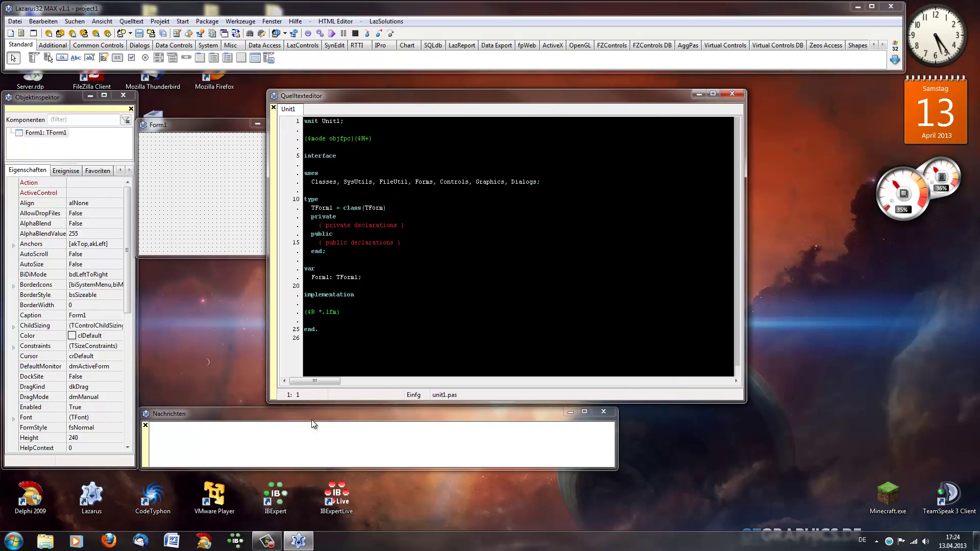
left_click_drag(311, 420, 462, 438)
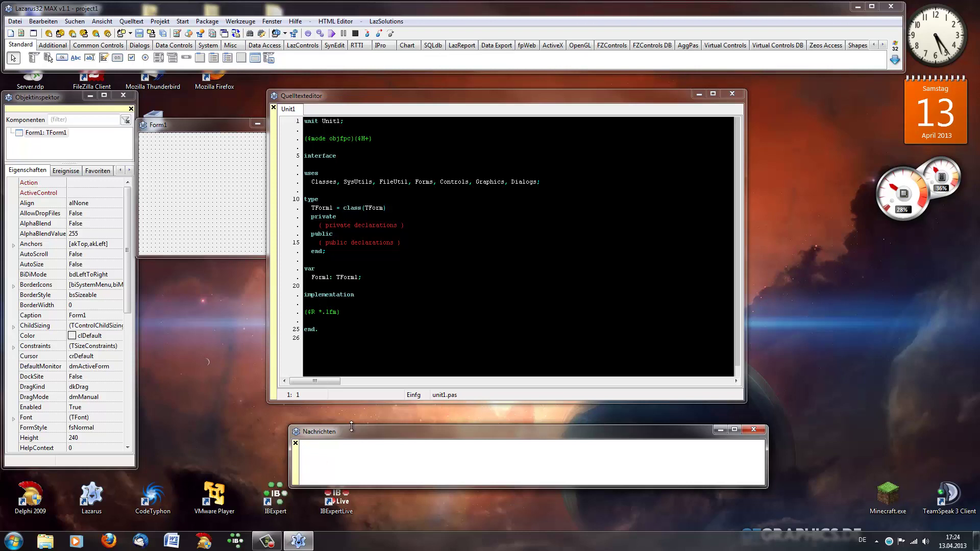
Move the Nachrichten window farther left, keeping it just below the source editor window
left_click_drag(351, 429, 341, 423)
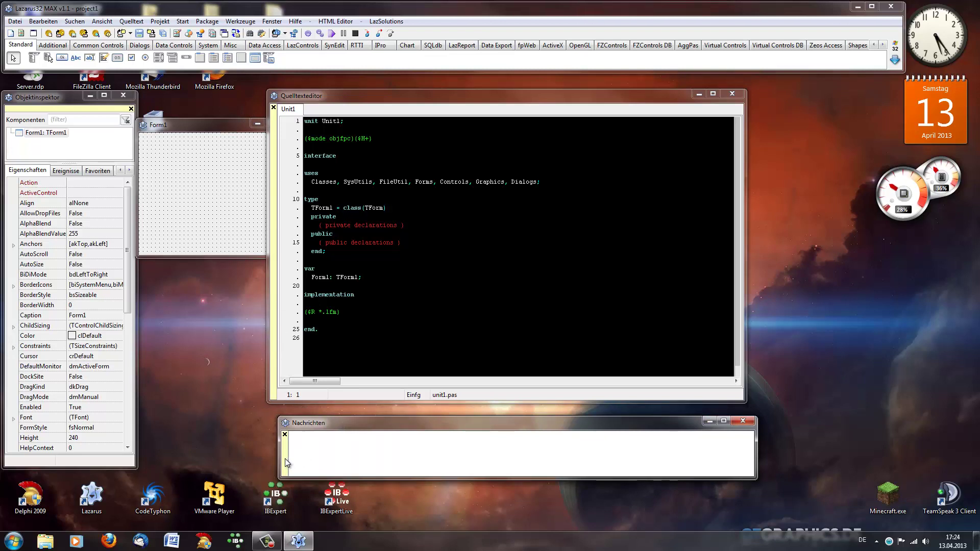
left_click_drag(285, 459, 238, 442)
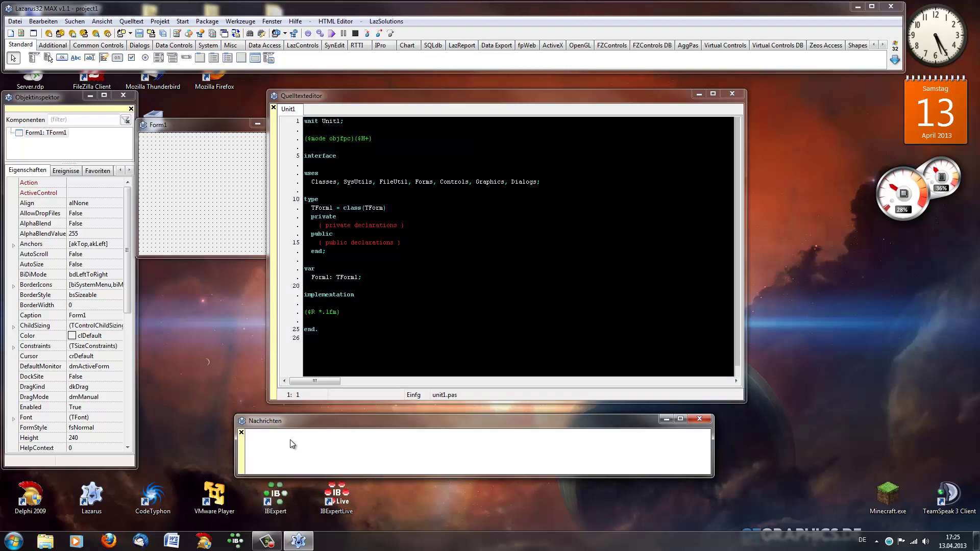
Resize the Nachrichten window from its upper edge, stretching it over the source editor and shrinking it back below the editor
key("alt+space")
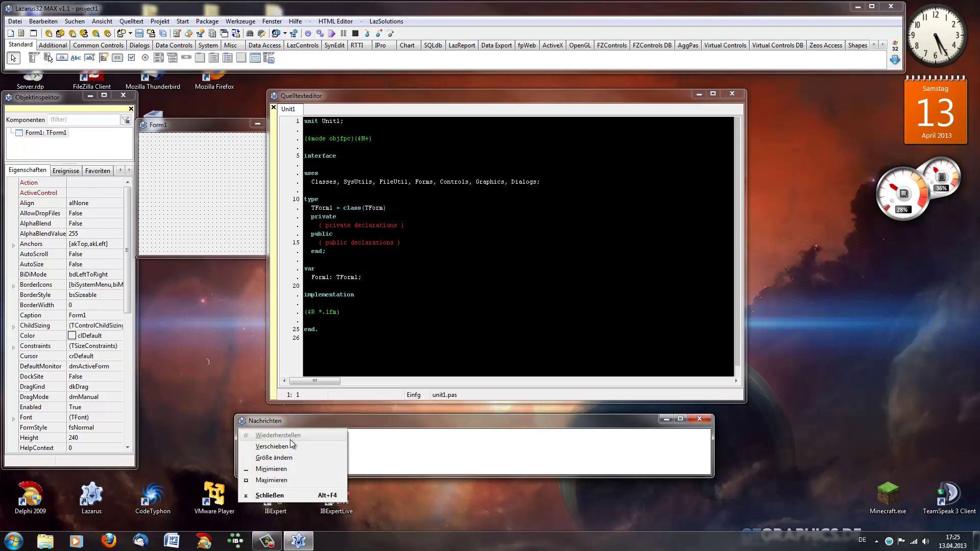
key("Down")
key("Return")
key("Down")
key("Up")
key("Up")
key("Up")
key("Up")
key("Up")
key("Up")
key("Up")
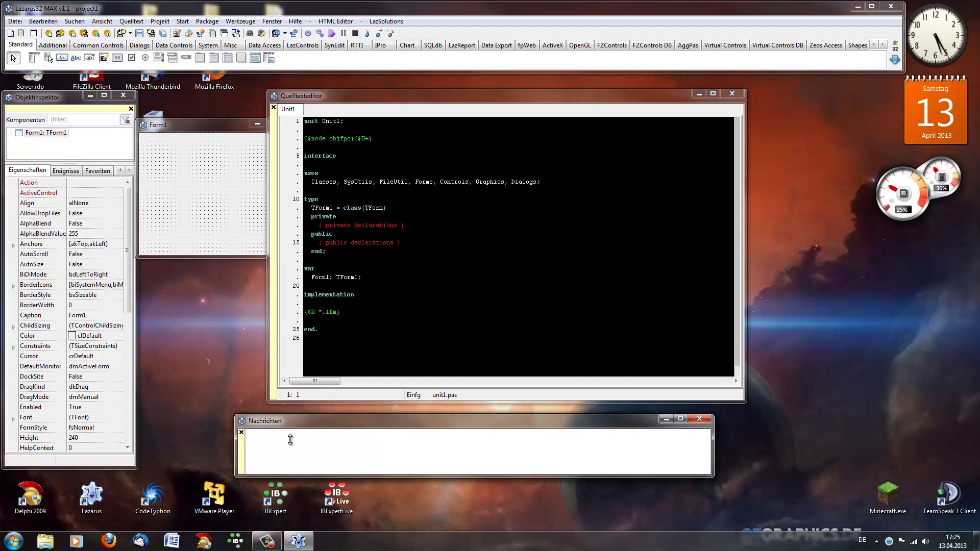
key("Up")
key("Up")
key("Up")
key("Up")
key("Up")
key("Up")
key("Up")
key("Up")
key("Up")
key("Up")
key("Up")
key("Up")
key("Up")
key("Up")
key("Up")
key("Up")
key("Up")
key("Up")
key("Up")
key("Up")
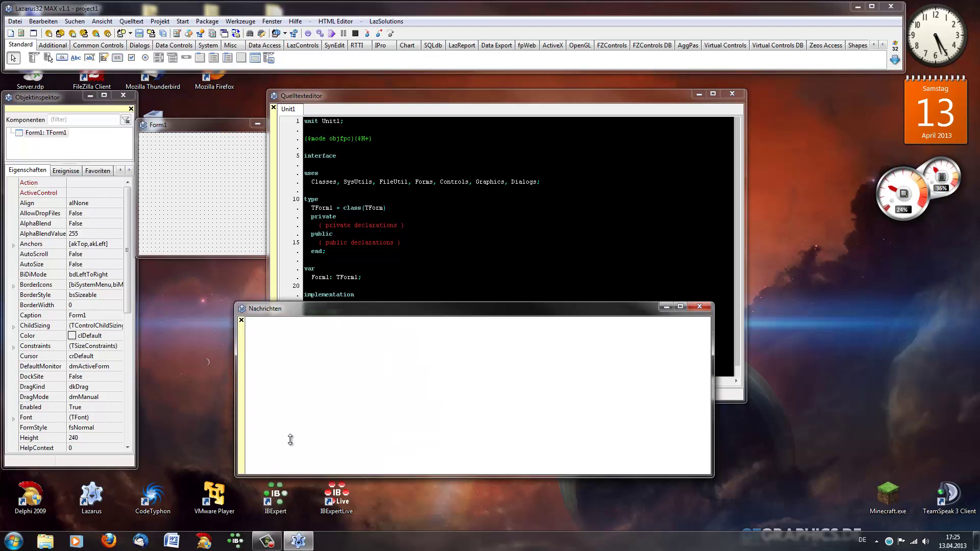
key("Down")
key("Down")
key("Down")
key("Down")
key("Down")
key("Down")
key("Down")
key("Down")
key("Down")
key("Down")
key("Down")
key("Down")
key("Down")
key("Down")
key("Down")
key("Down")
key("Down")
key("Down")
key("Down")
key("Down")
key("Down")
key("Down")
key("Down")
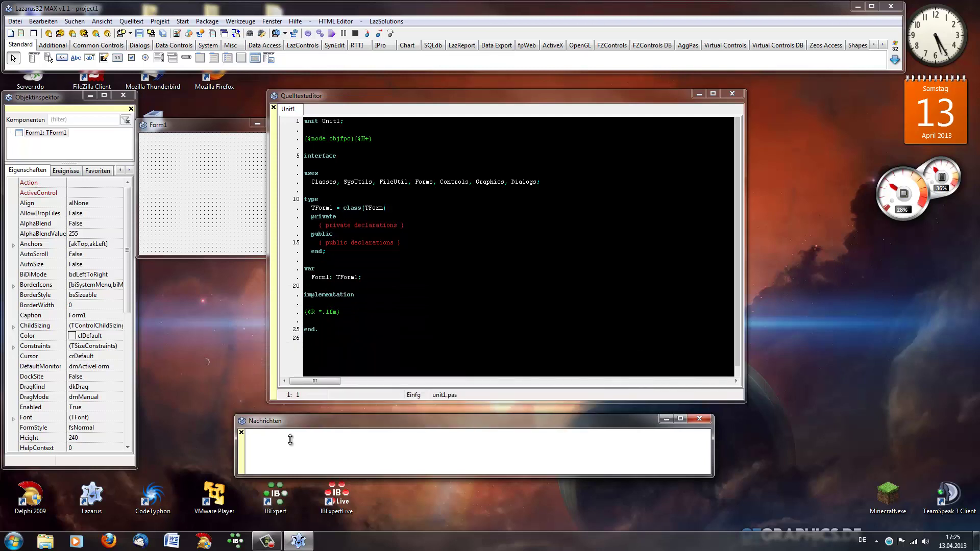
key("Return")
Move the Nachrichten window up over the source editor and back down until it is off the screen
key("alt+space")
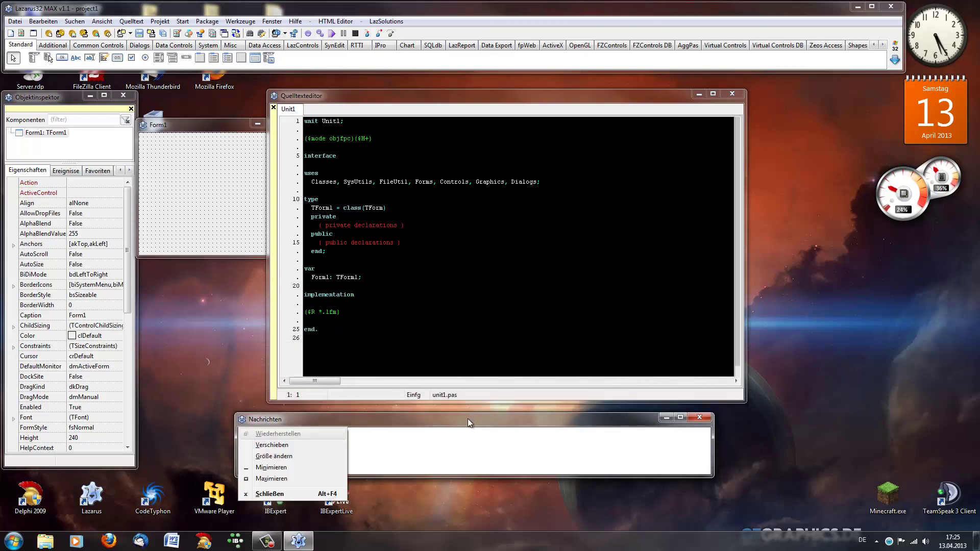
key("v")
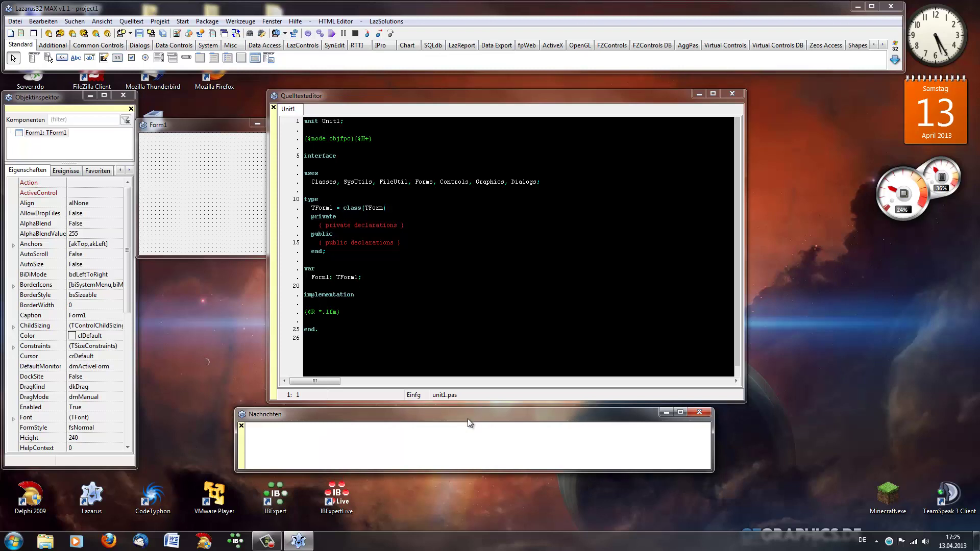
key("Up")
key("Up")
key("Up")
key("Up")
key("Up")
key("Up")
key("Up")
key("Up")
key("Up")
key("Up")
key("Up")
key("Up")
key("Up")
key("Up")
key("Up")
key("Up")
key("Up")
key("Up")
key("Up")
key("Up")
key("Up")
key("Up")
key("Up")
key("Up")
key("Up")
key("Up")
key("Up")
key("Up")
key("Up")
key("Up")
key("Up")
key("Down")
key("Down")
key("Down")
key("Down")
key("Down")
key("Down")
key("Down")
key("Down")
key("Down")
key("Down")
key("Down")
key("Down")
key("Down")
key("Down")
key("Down")
key("Down")
key("Down")
key("Down")
key("Down")
key("Down")
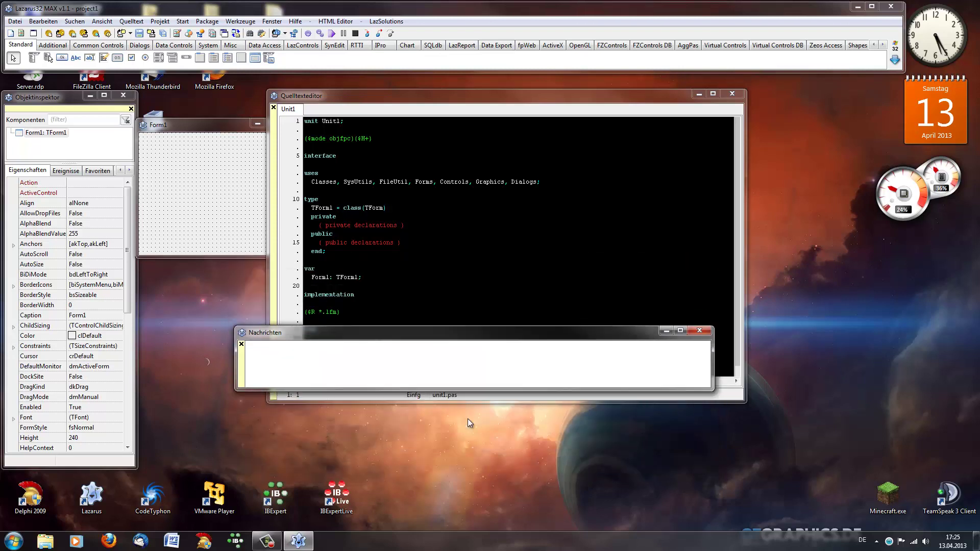
key("Down")
key("Down")
key("Down")
key("Down")
key("Down")
key("Down")
key("Down")
key("Down")
key("Down")
key("Down")
key("Down")
key("Down")
key("Down")
key("Down")
key("Down")
key("Down")
key("Down")
key("Down")
key("Down")
key("Down")
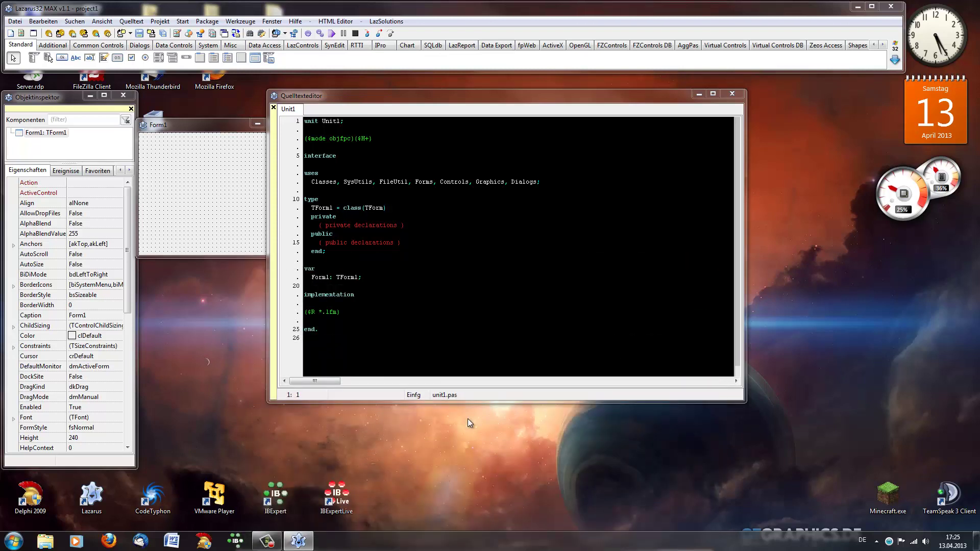
Bring the Nachrichten window back to just below the source editor and shift it slightly to the right
key("Up")
key("Up")
key("Up")
key("Up")
key("Up")
key("Up")
key("Up")
key("Up")
key("Up")
key("Up")
key("Up")
key("Up")
key("Up")
key("Up")
key("Up")
key("Up")
key("Up")
key("Up")
key("Up")
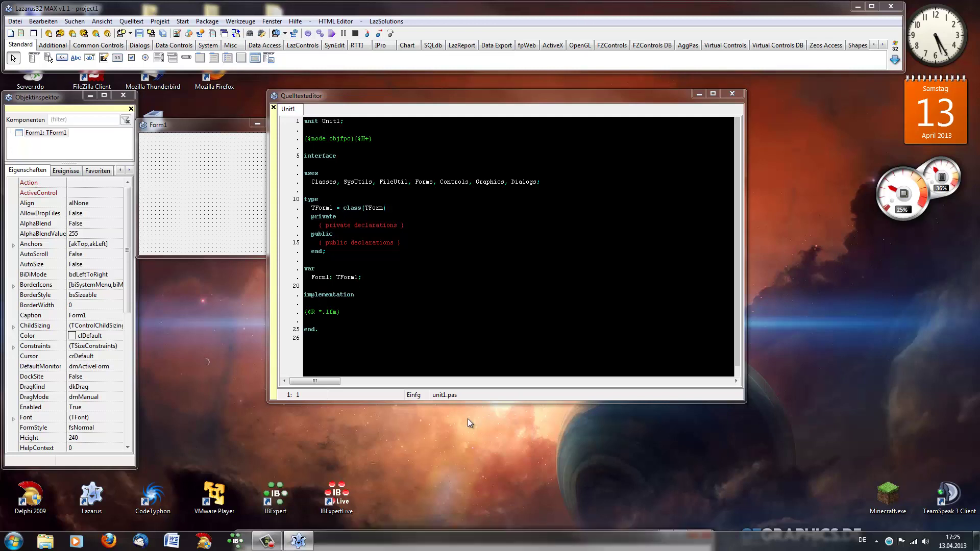
key("Up")
key("Up")
key("Up")
key("Right")
key("Right")
key("Right")
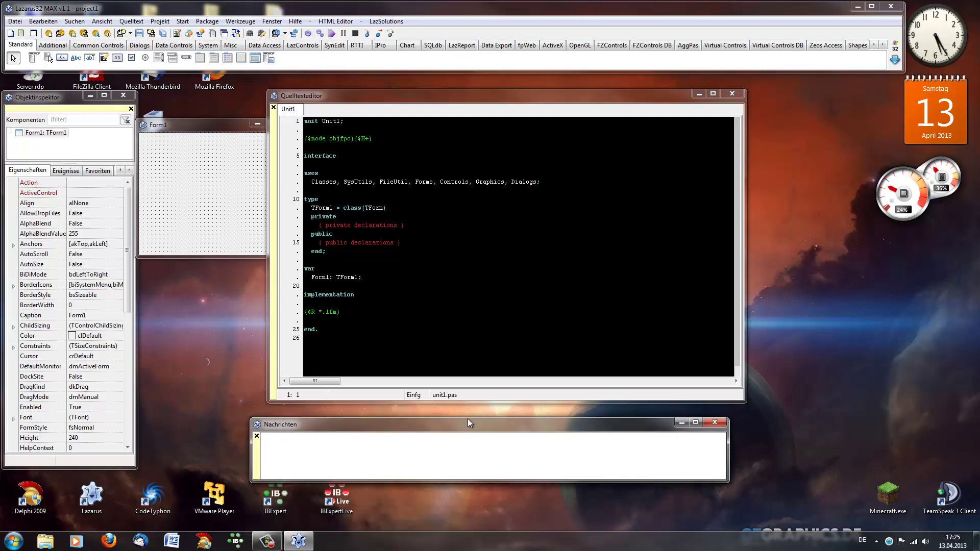
Dock the Nachrichten window beneath the code in the source editor and move the combined window slightly down and right
left_click_drag(486, 424, 408, 455)
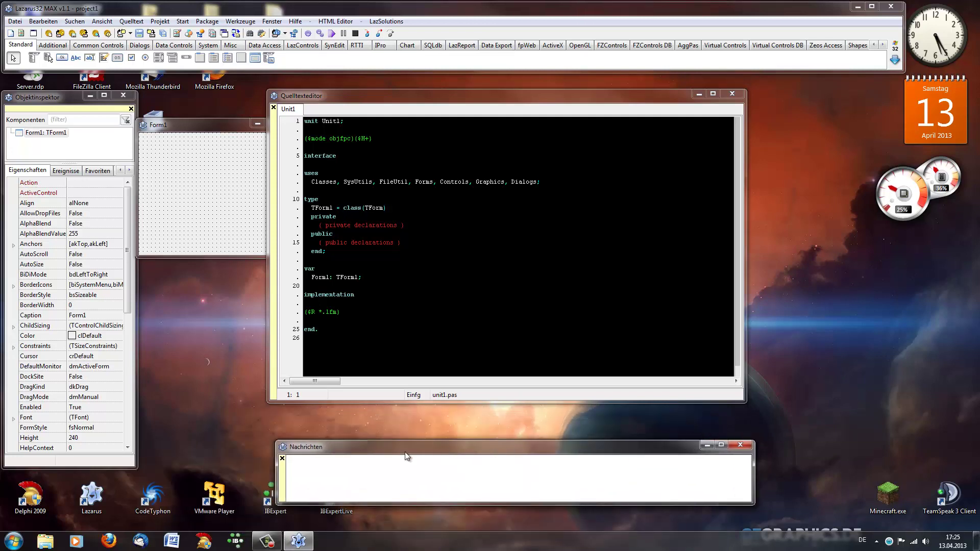
left_click_drag(303, 433, 320, 387)
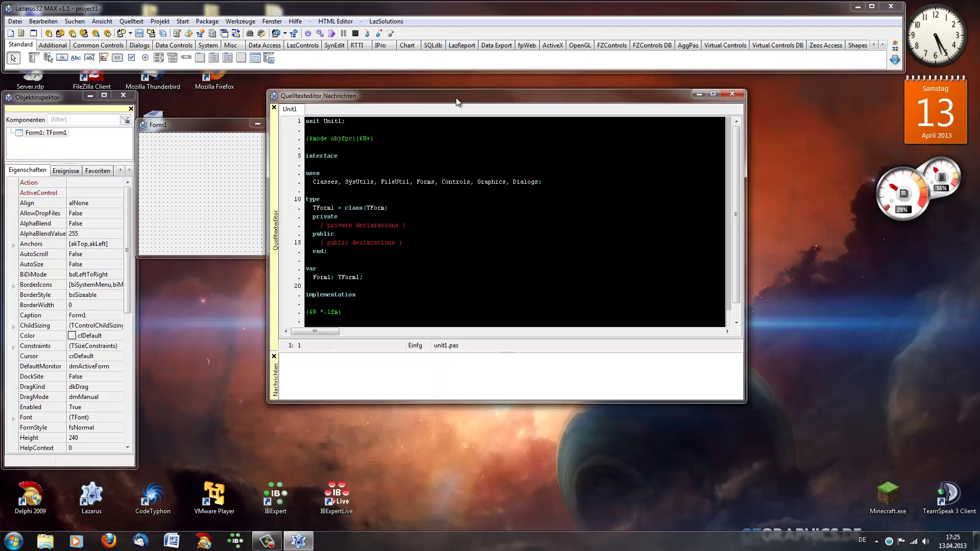
left_click_drag(457, 102, 486, 125)
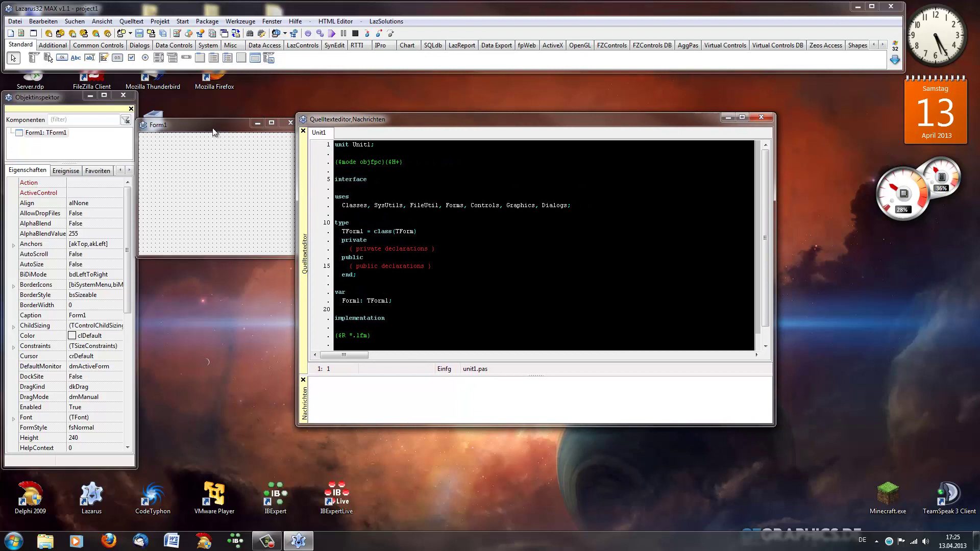
Extend the Objektinspektor window upward so its upper edge sits just below the main IDE window
left_click(65, 90)
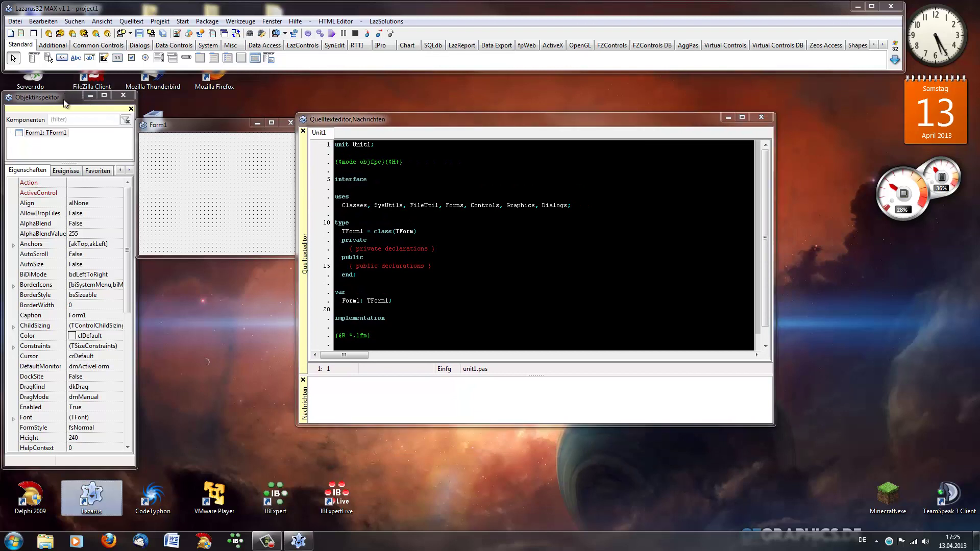
left_click_drag(68, 94, 69, 75)
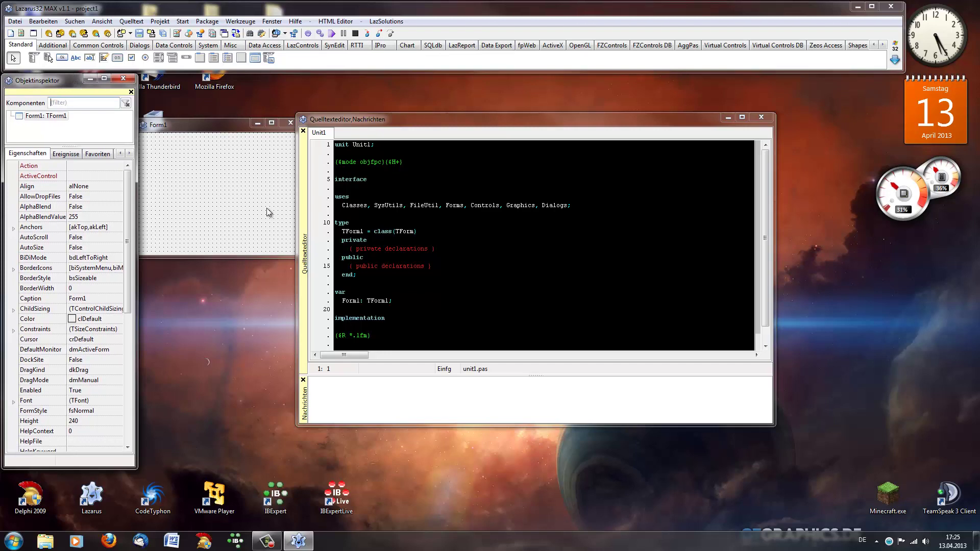
Open the IDE settings and turn off Intelligentes Einrücken in the editor's indentation and tab options
left_click(241, 23)
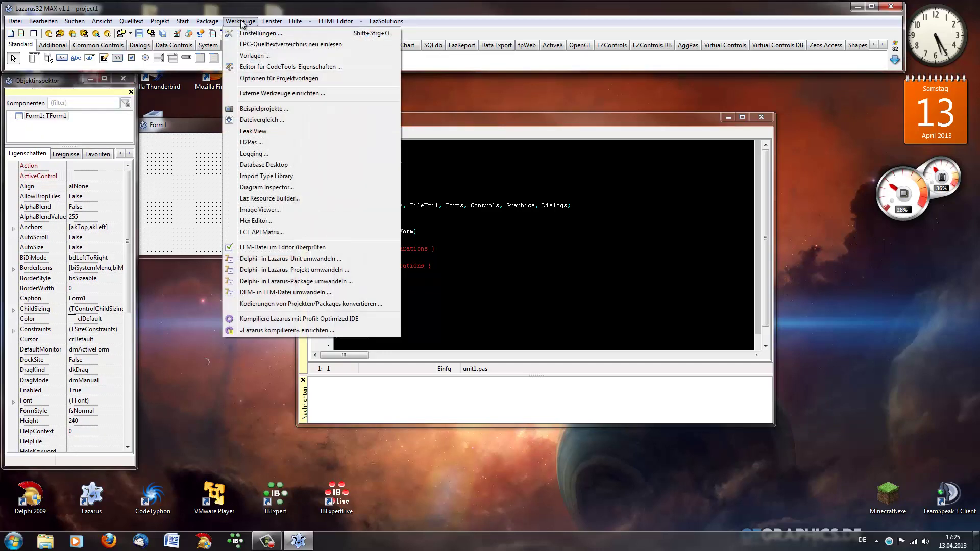
left_click(246, 34)
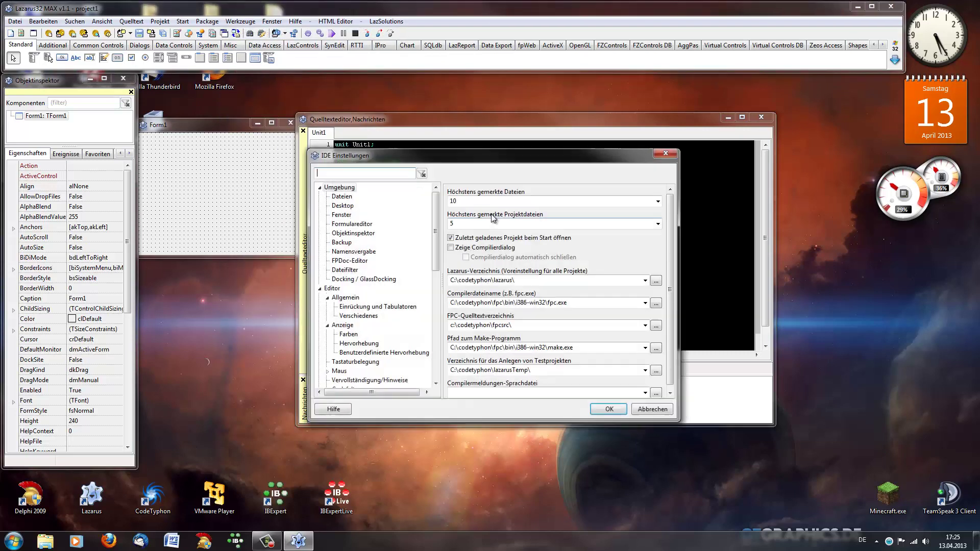
left_click(351, 301)
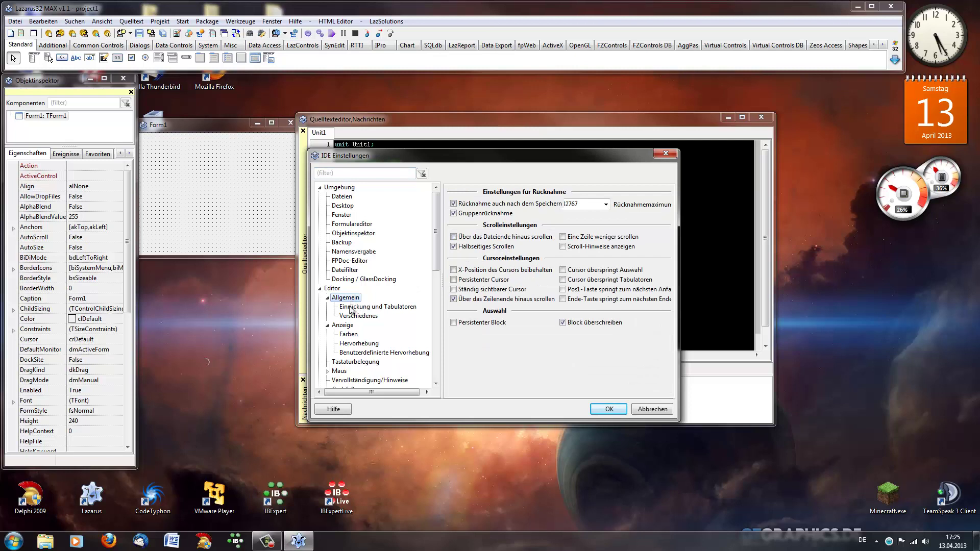
left_click(352, 307)
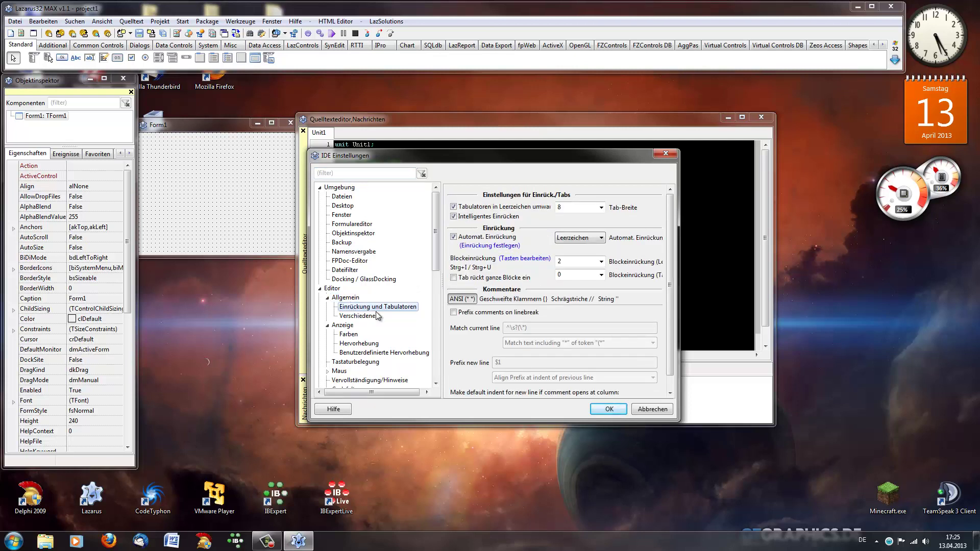
left_click(453, 218)
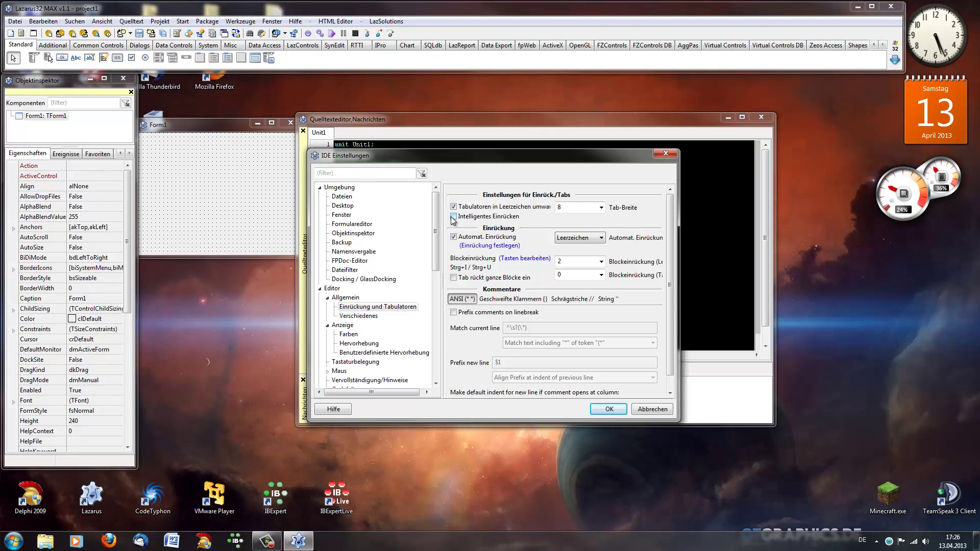
left_click(607, 208)
Switch the source editor's ObjectPascal color scheme to Delphi
scroll(434, 277, "down", 2)
left_click(358, 278)
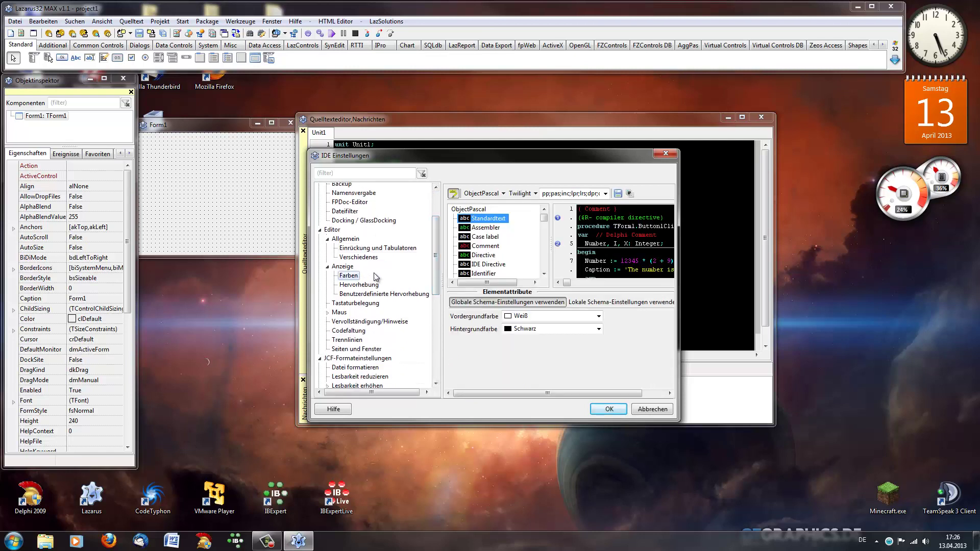
left_click(534, 194)
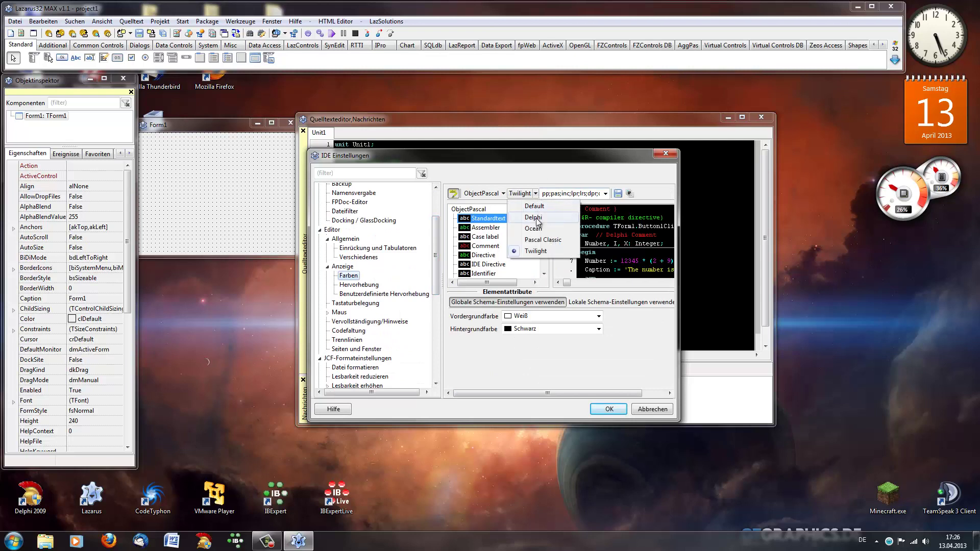
left_click(534, 217)
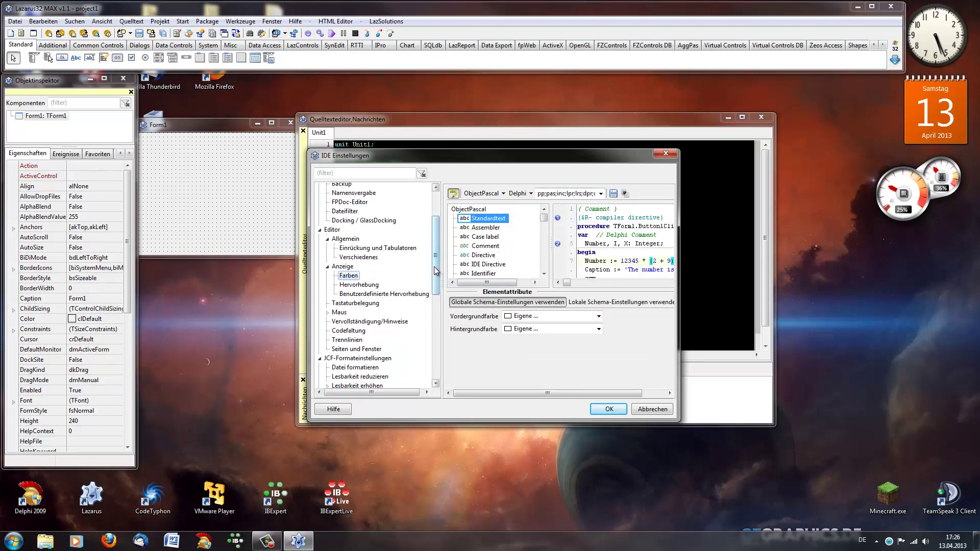
Reduce the delay for hints and completion to its minimum in the Vervollständigung/Hinweise settings
scroll(435, 270, "down", 2)
left_click(398, 269)
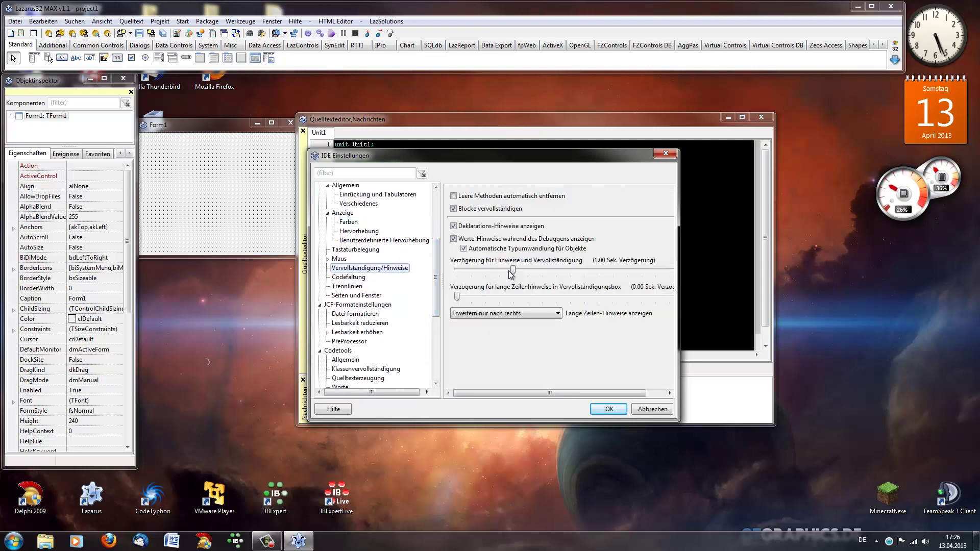
left_click_drag(512, 270, 416, 274)
Uncheck Antialiasing abschalten in the editor's display settings and apply all settings, ignoring the FPC source directory warning
left_click_drag(440, 289, 439, 280)
left_click(346, 247)
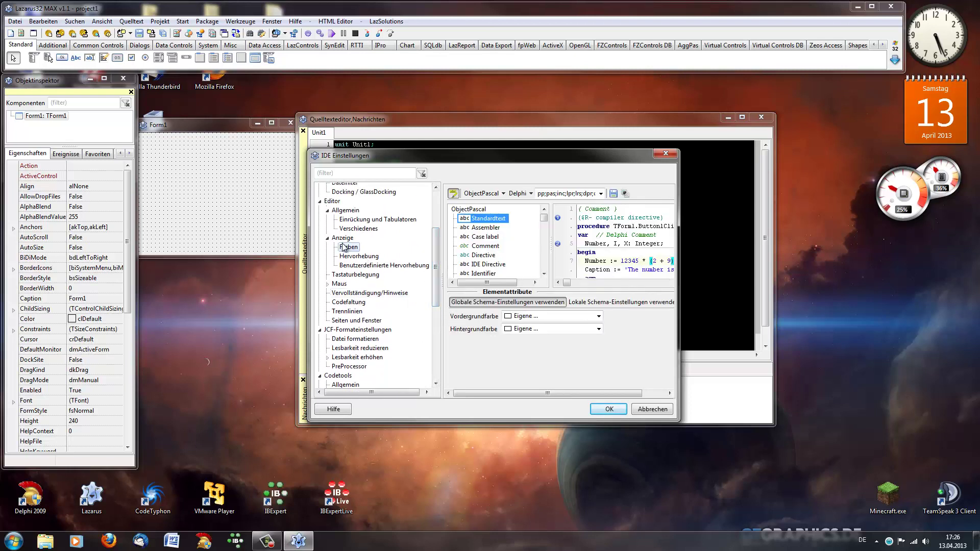
left_click(345, 240)
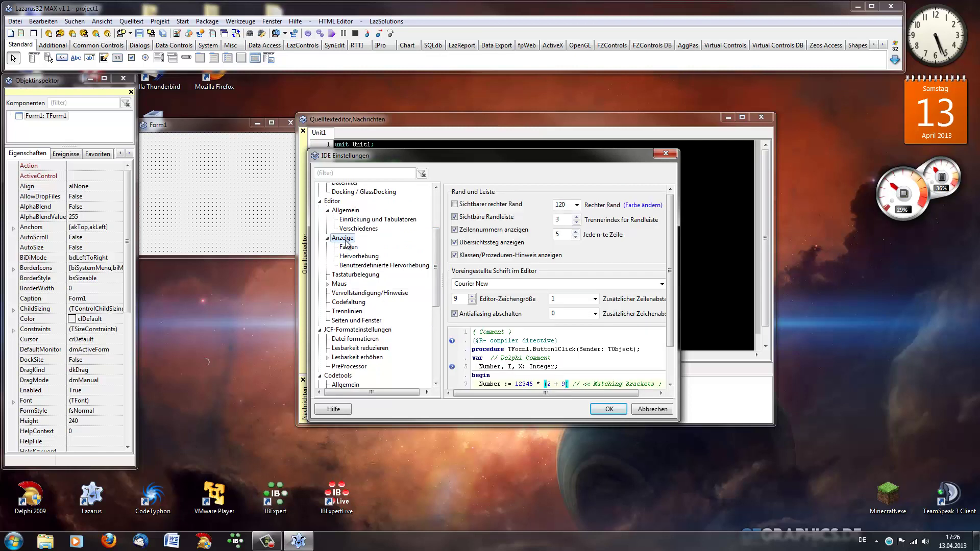
left_click(472, 314)
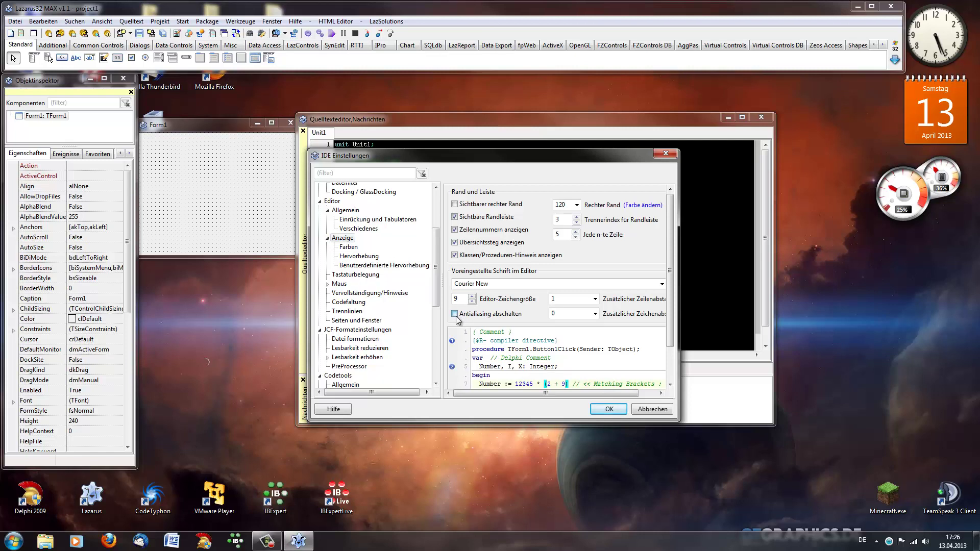
left_click(610, 411)
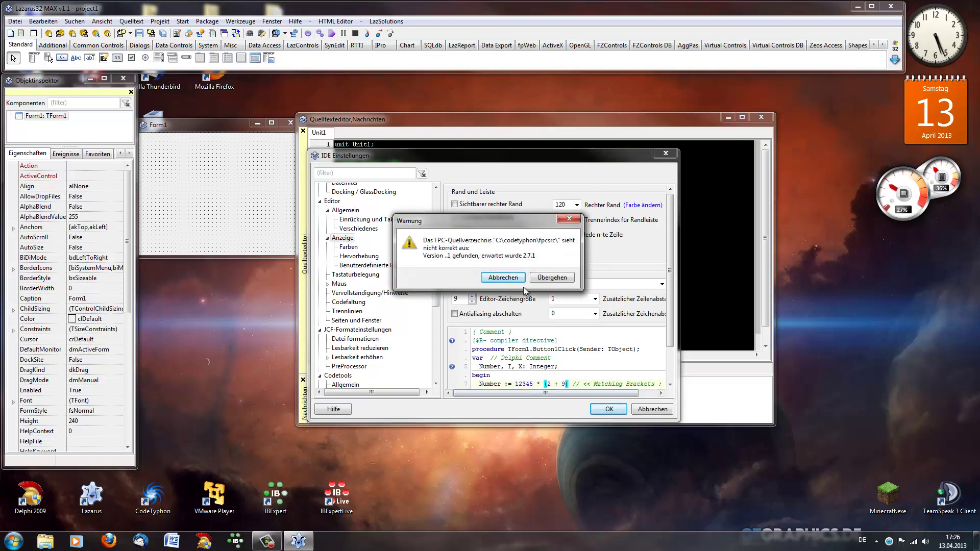
left_click(551, 279)
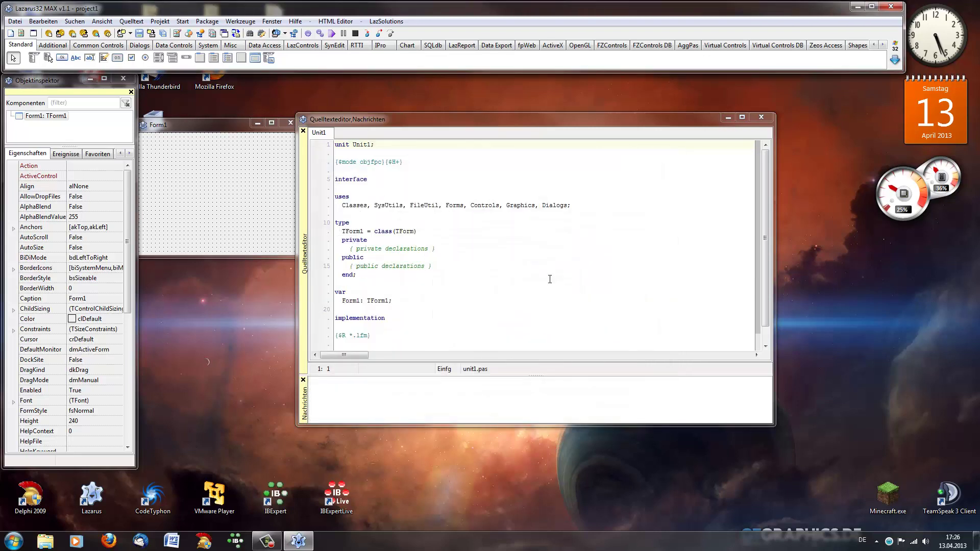
Run the empty project and close the form window it opens
left_click(331, 33)
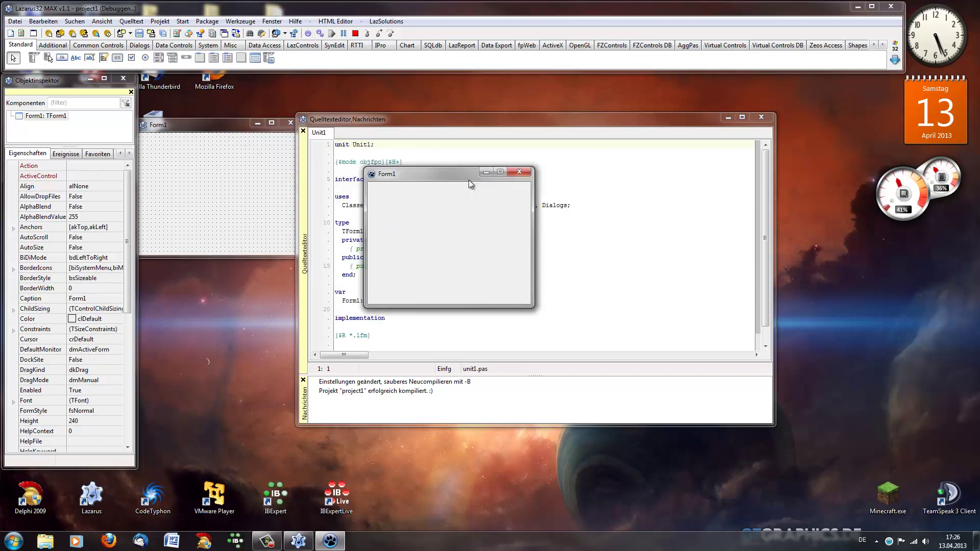
left_click(519, 171)
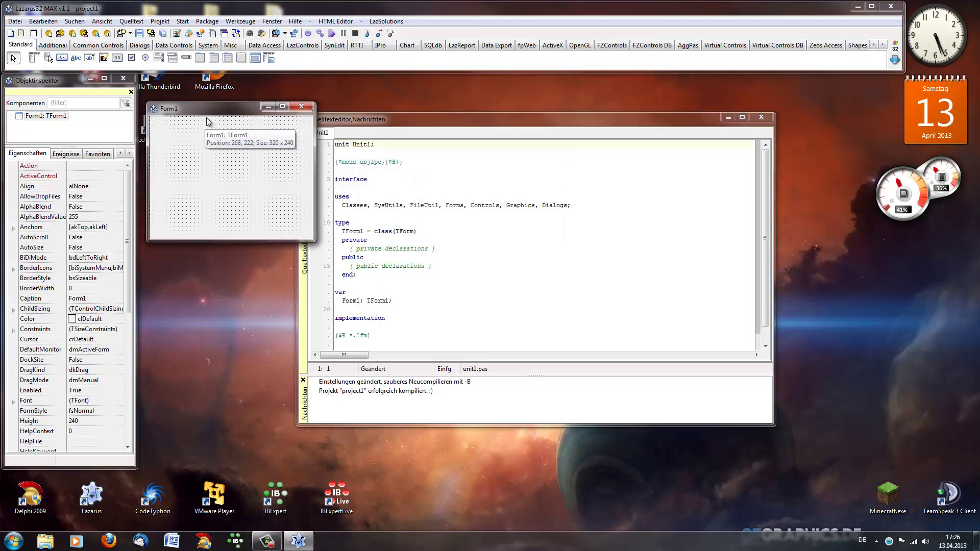
Close project1 and discard its changes
left_click(166, 24)
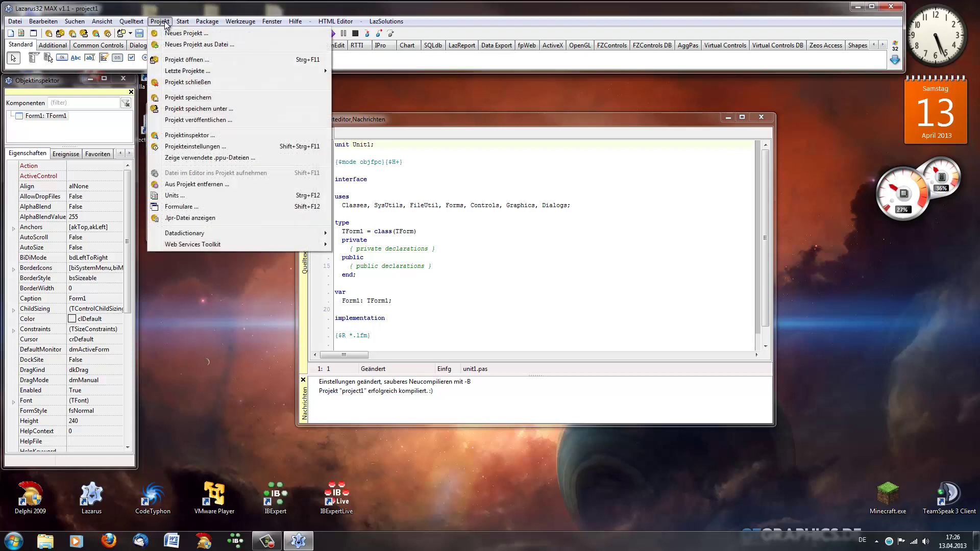
left_click(184, 82)
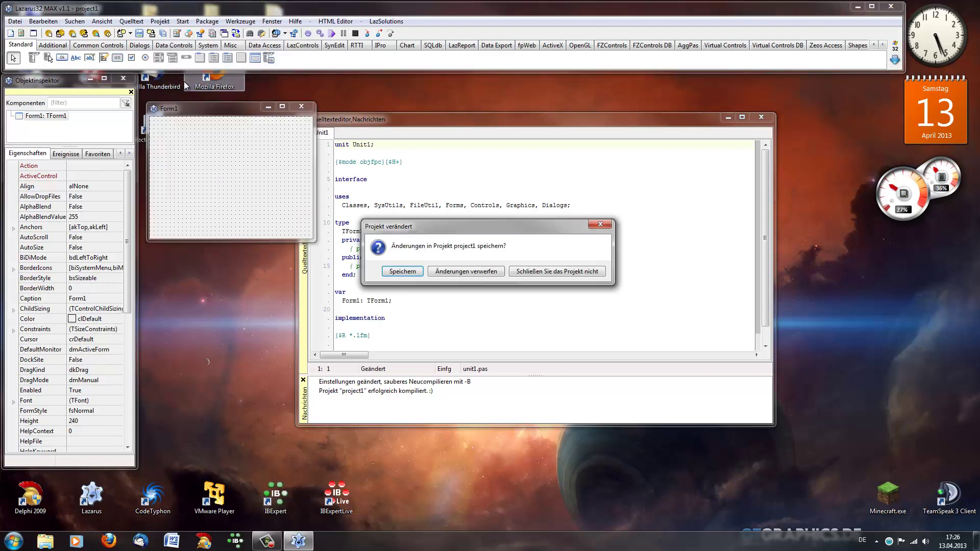
left_click(483, 272)
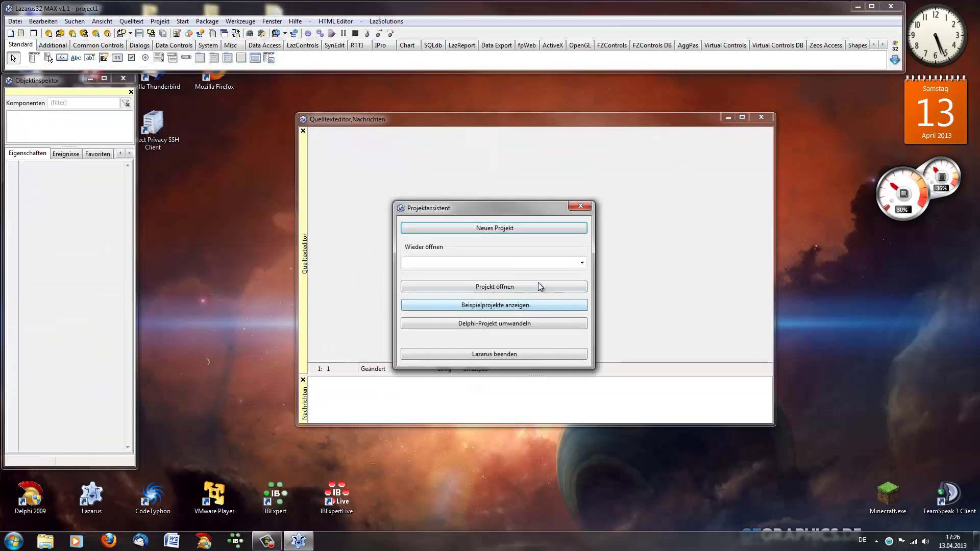
Create a new project of type Anwendung from the project assistant
left_click(550, 227)
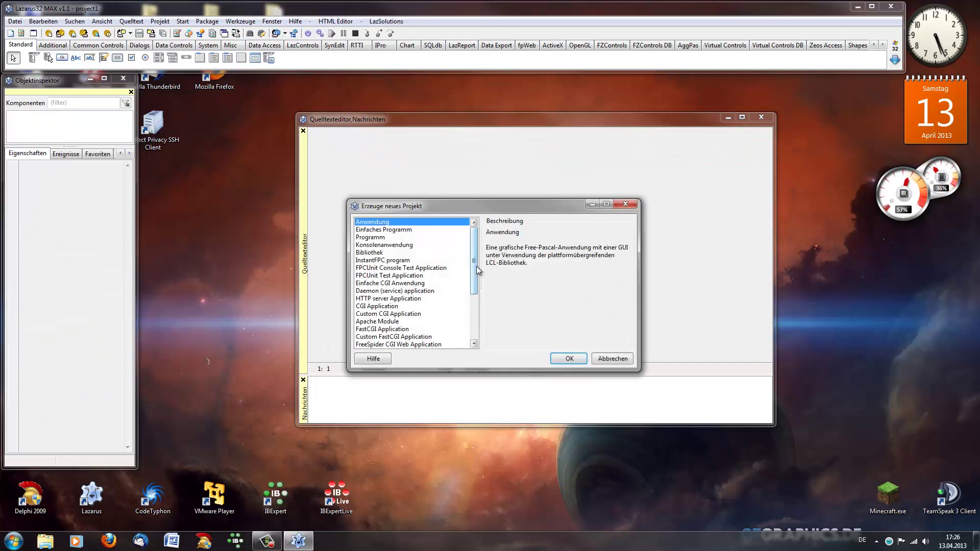
left_click_drag(474, 286, 486, 262)
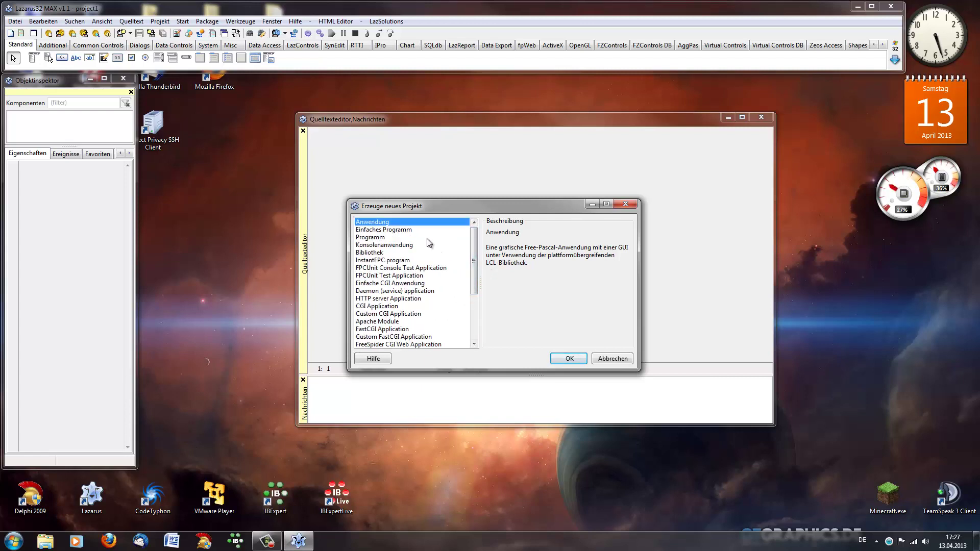
left_click(576, 359)
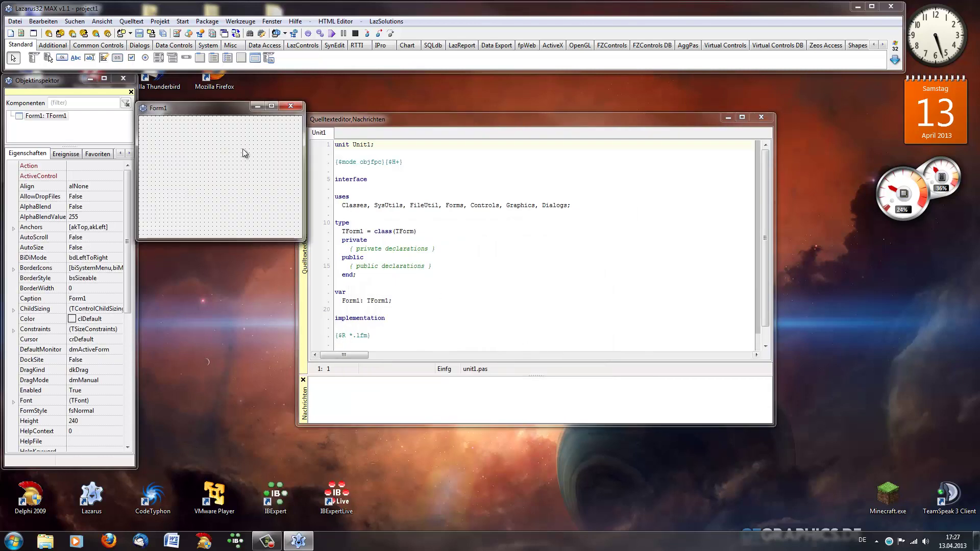
Add a TButton to Form1 and position it near the form's upper-left corner
left_click(62, 58)
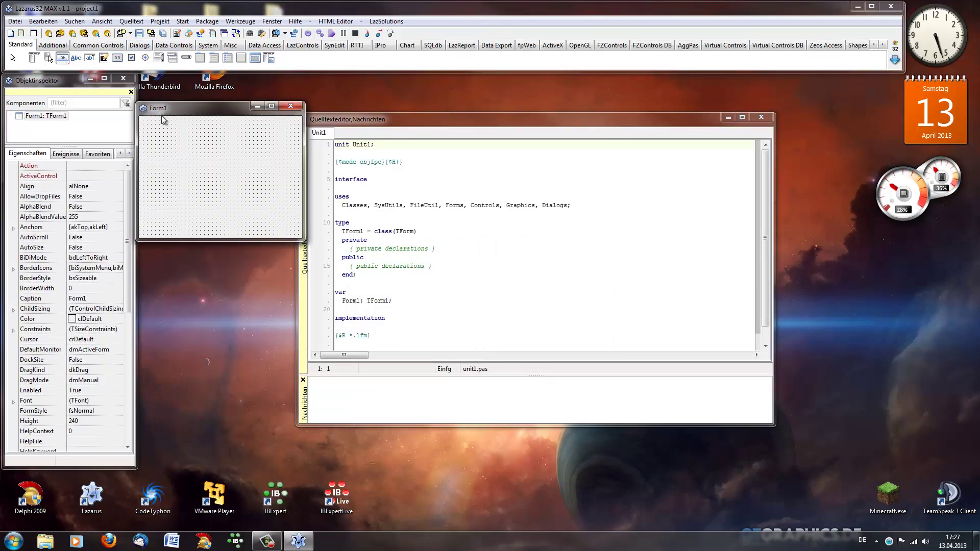
left_click(169, 135)
left_click_drag(178, 141, 153, 127)
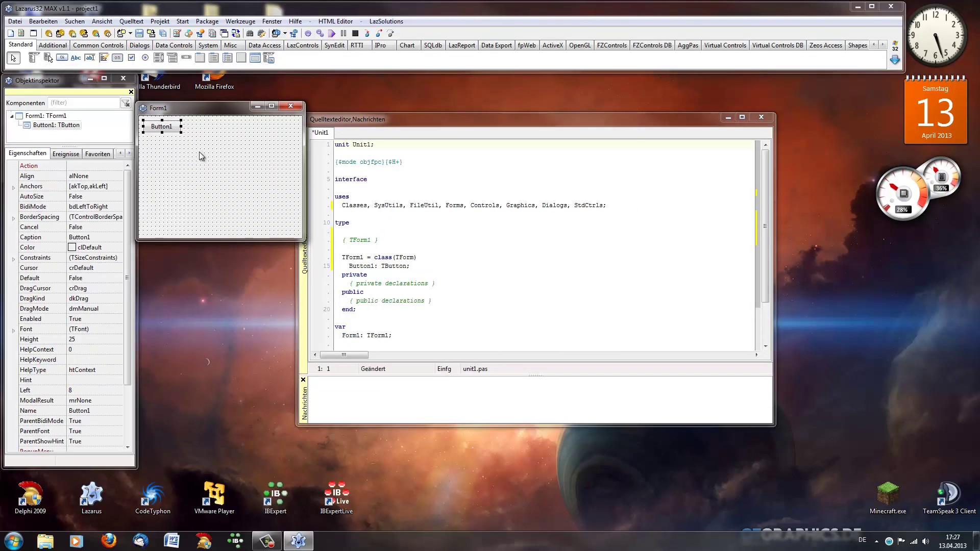
Add a TEdit to Form1 and position it directly to the right of Button1
left_click(90, 58)
left_click(208, 160)
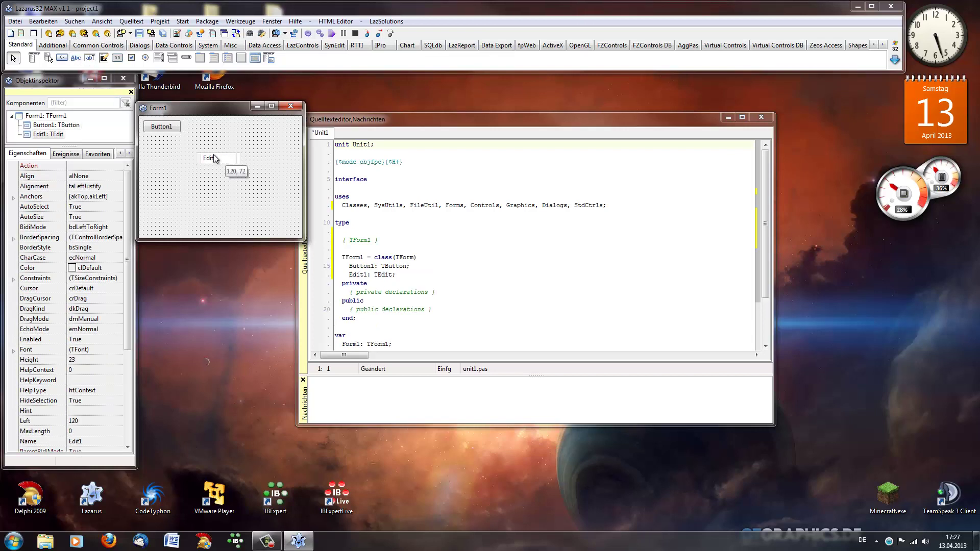
left_click_drag(225, 166, 200, 128)
Create the click handler for Button1 containing the statement Edit1.Text:='Hallo';
double_click(166, 129)
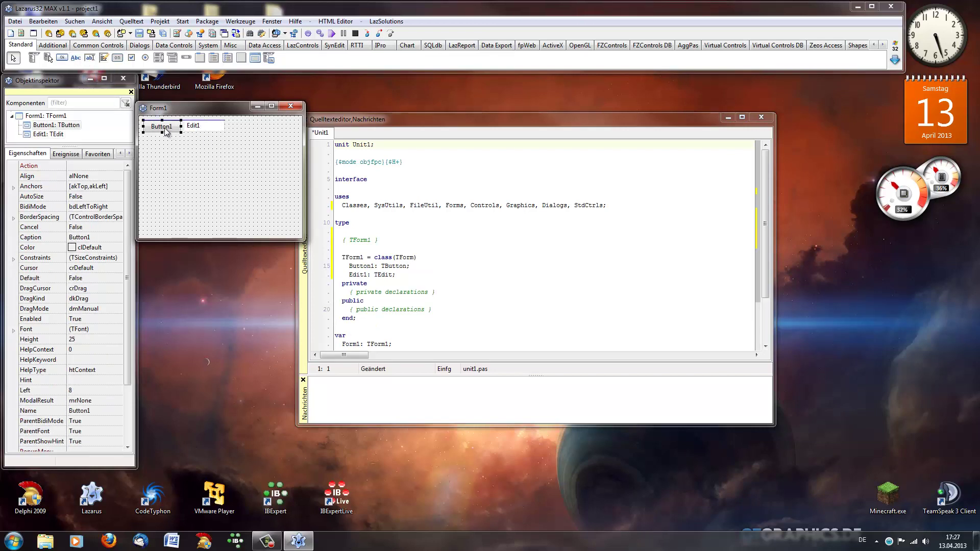
type("labe")
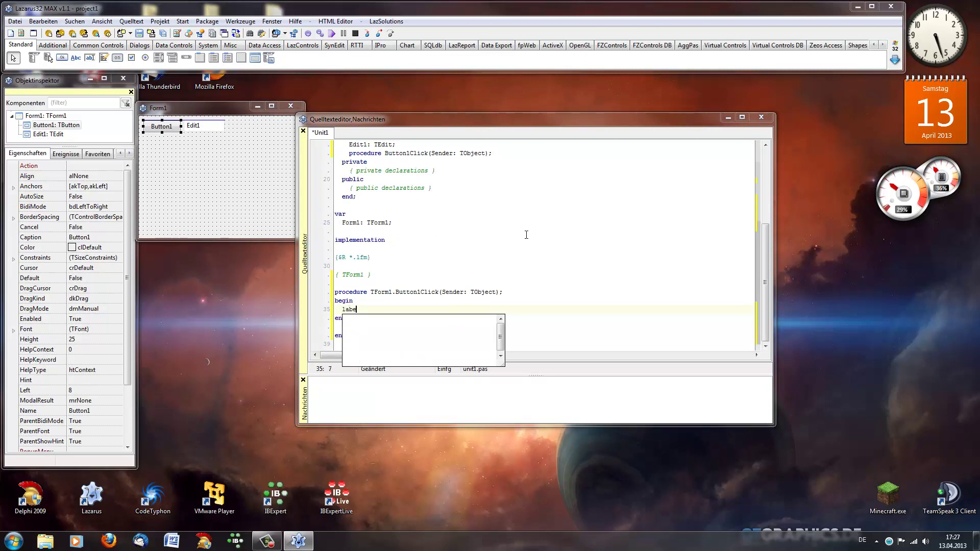
key("BackSpace")
key("BackSpace")
key("BackSpace")
type("edt")
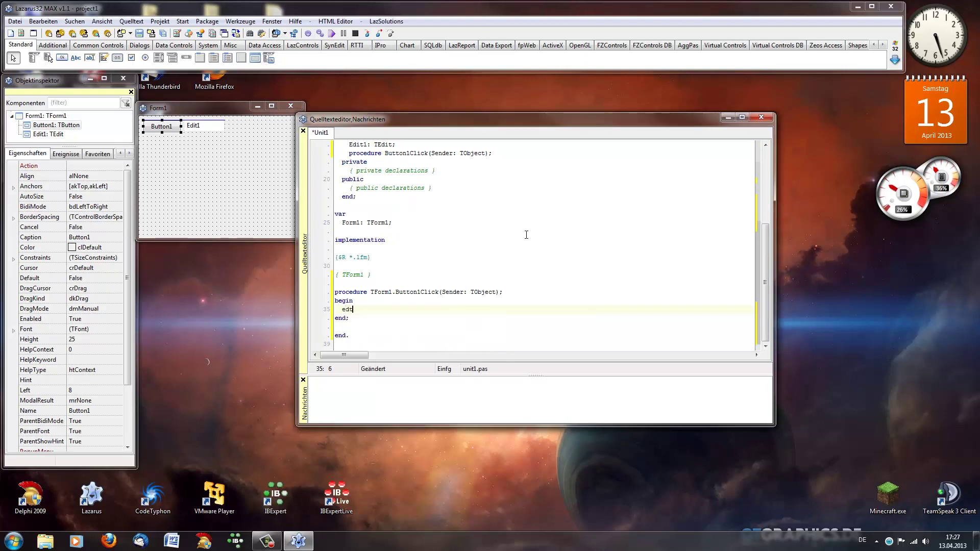
type("i")
key("Return")
type(".t")
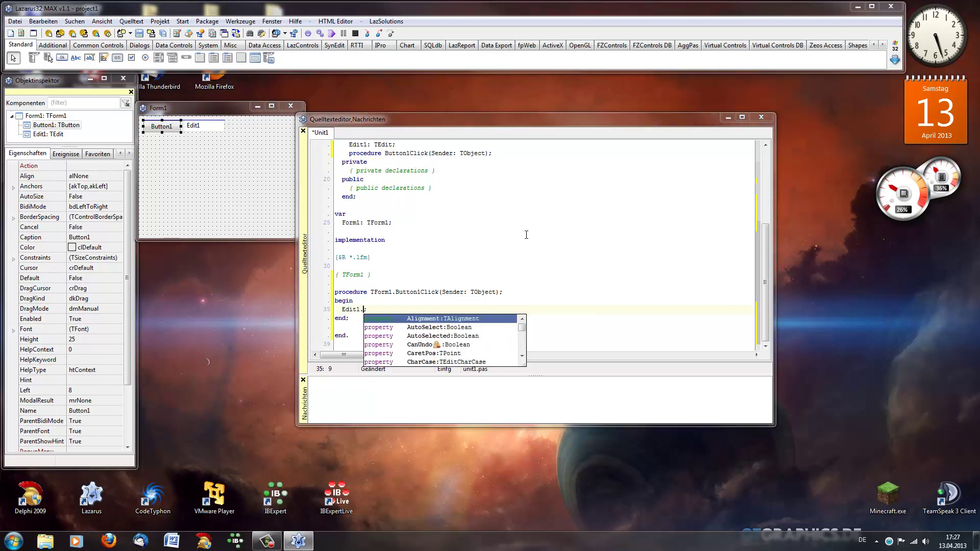
type("e")
key("Return")
type("''")
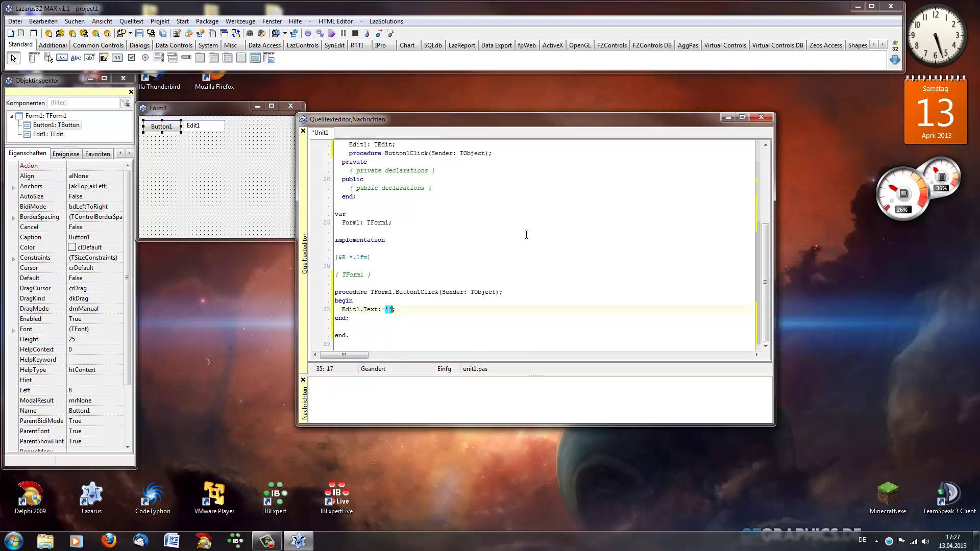
key("Left")
type("Hallo")
Run the project, test Button1 on the running form, and close the form
left_click(332, 33)
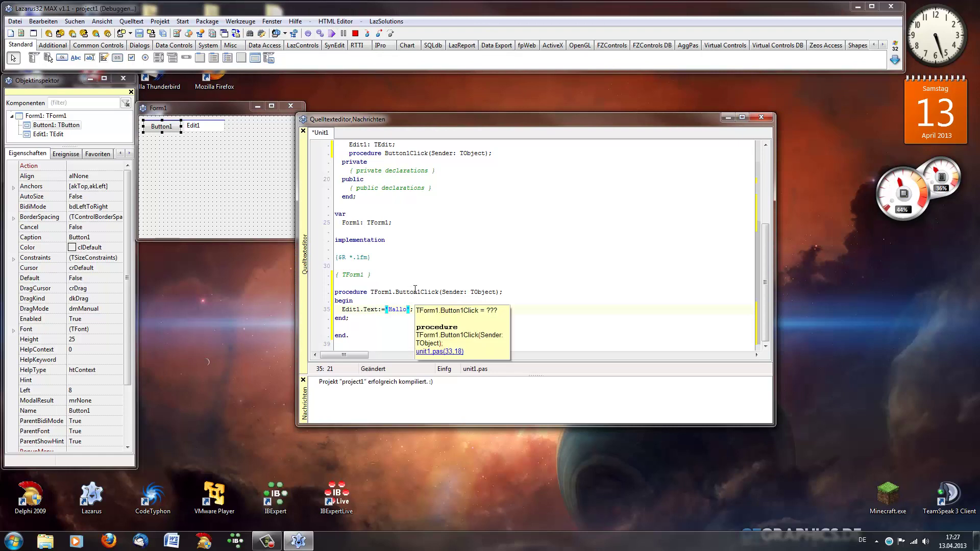
left_click(176, 126)
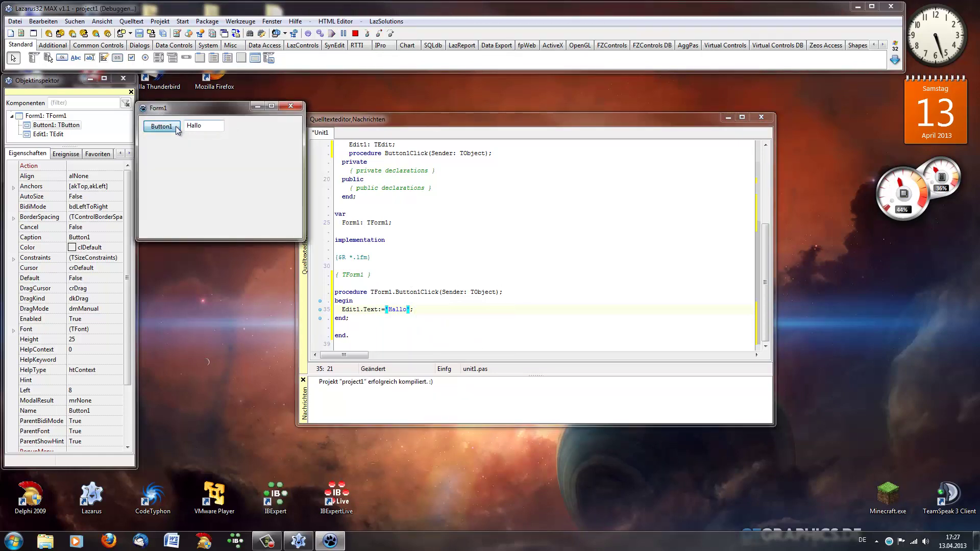
left_click(291, 106)
Insert the local declaration var Zahl: Integer =5; above begin in the Button1Click procedure
left_click(346, 301)
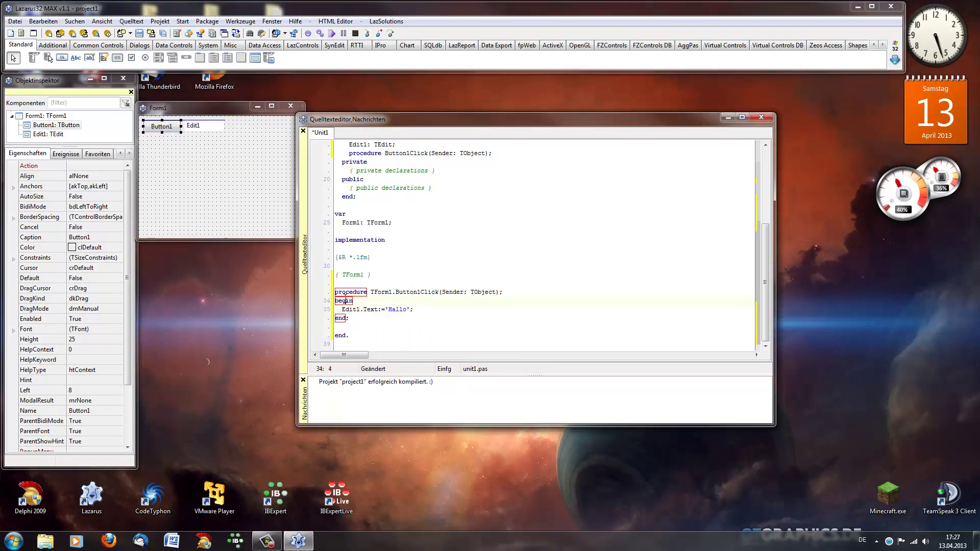
key("Home")
key("Return")
key("Up")
type("va")
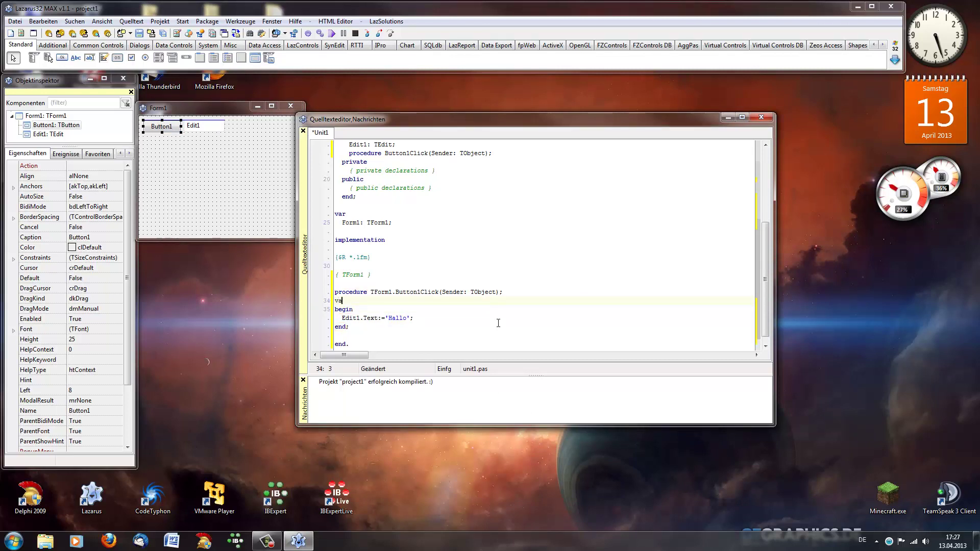
type("r Zahl: Integer =5;")
Declare the global variable zahl2: Integer =5; below Form1: TForm1; and try sin(5) in the local declaration
key("Return")
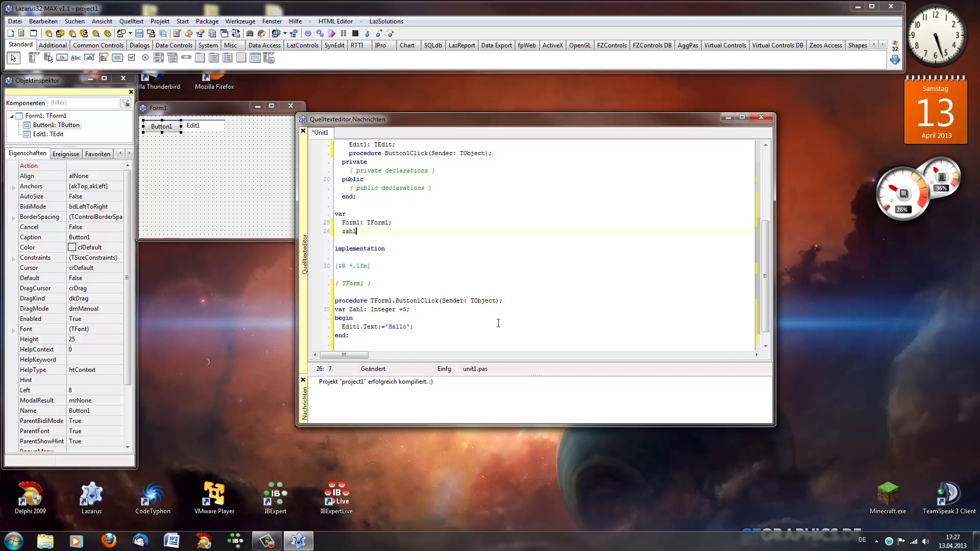
type("zahl2: Integer =5;")
key("Down")
key("Down")
key("Down")
type("sin(5)")
key("Right")
Delete the local Zahl declaration above begin and the global zahl2 declaration together with its empty line
left_click_drag(443, 310, 332, 311)
key("BackSpace")
key("BackSpace")
left_click_drag(407, 231, 303, 236)
key("BackSpace")
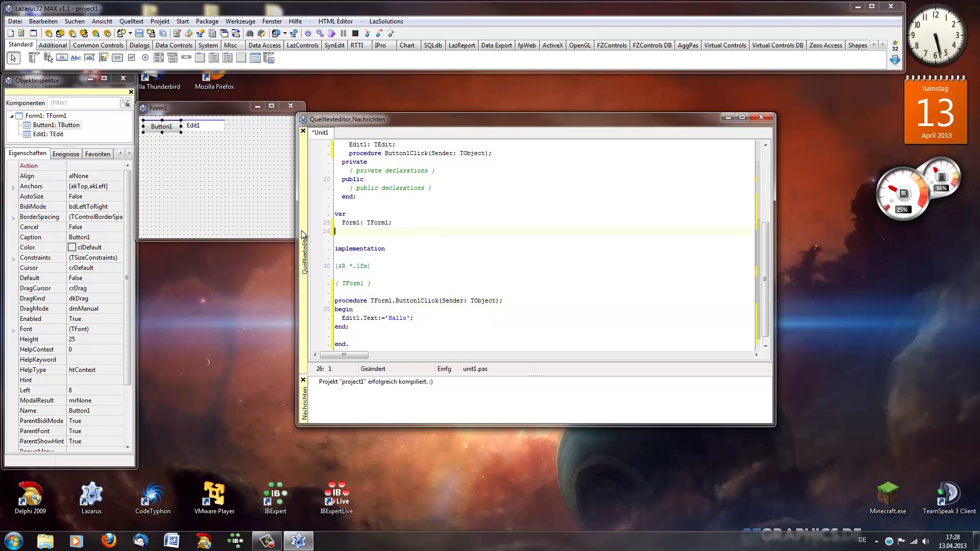
key("BackSpace")
Close the current project without saving and create a new form application project
left_click(235, 182)
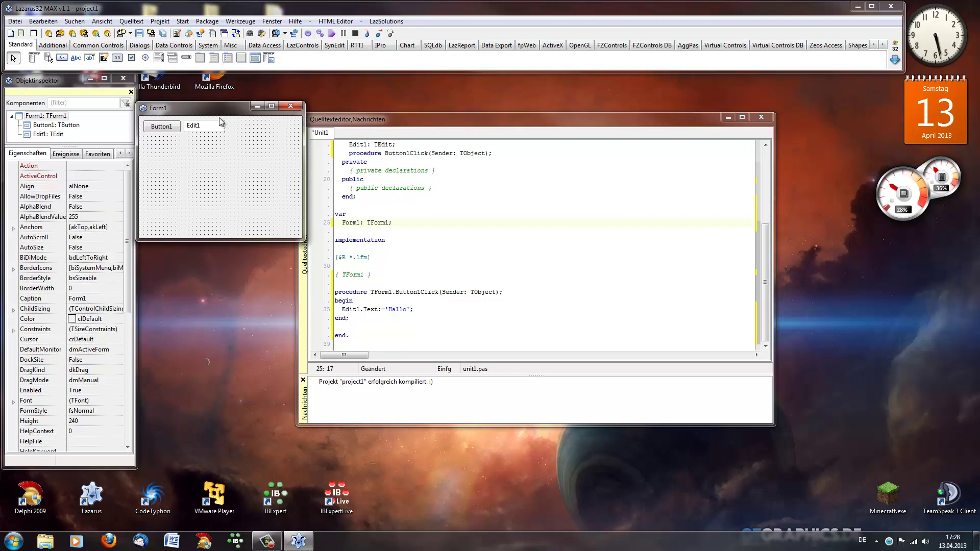
left_click(160, 21)
left_click(175, 82)
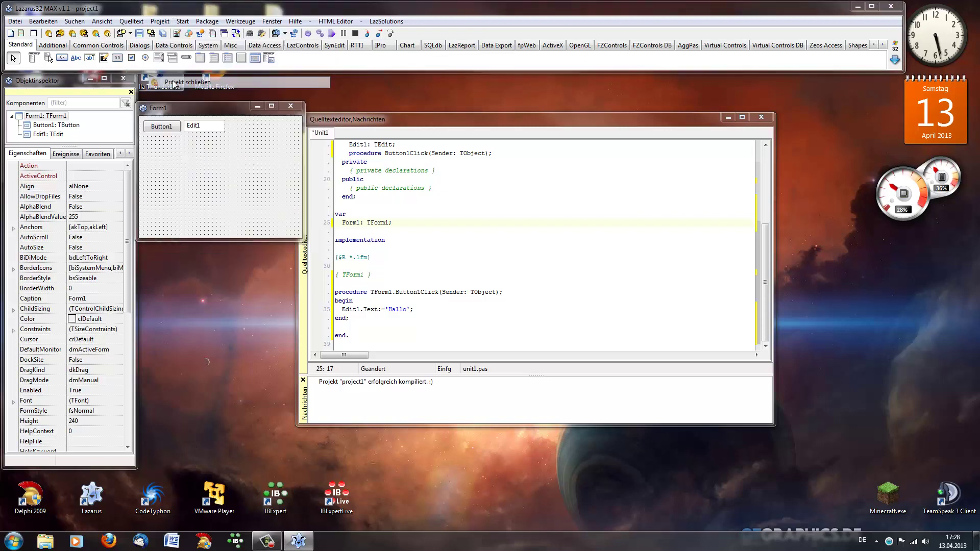
left_click(462, 266)
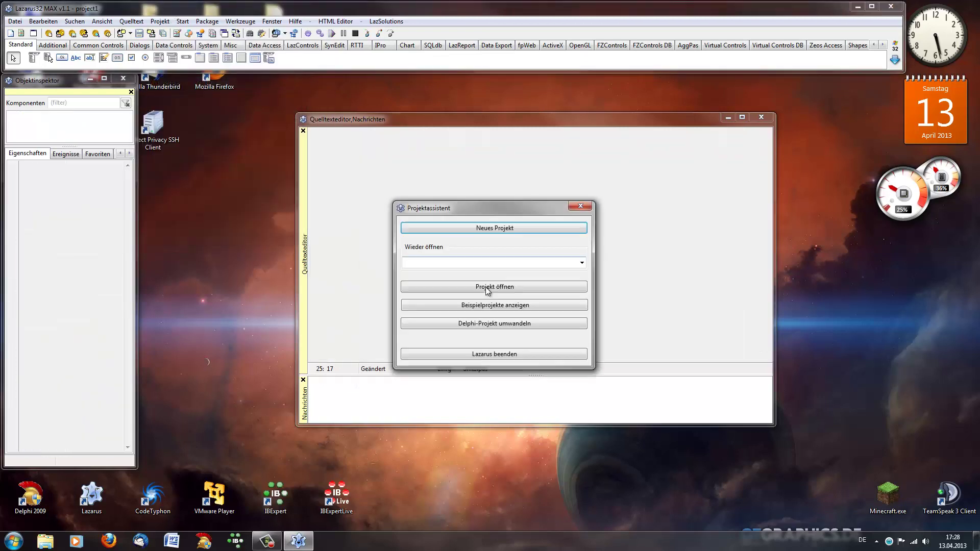
left_click(475, 227)
left_click(567, 356)
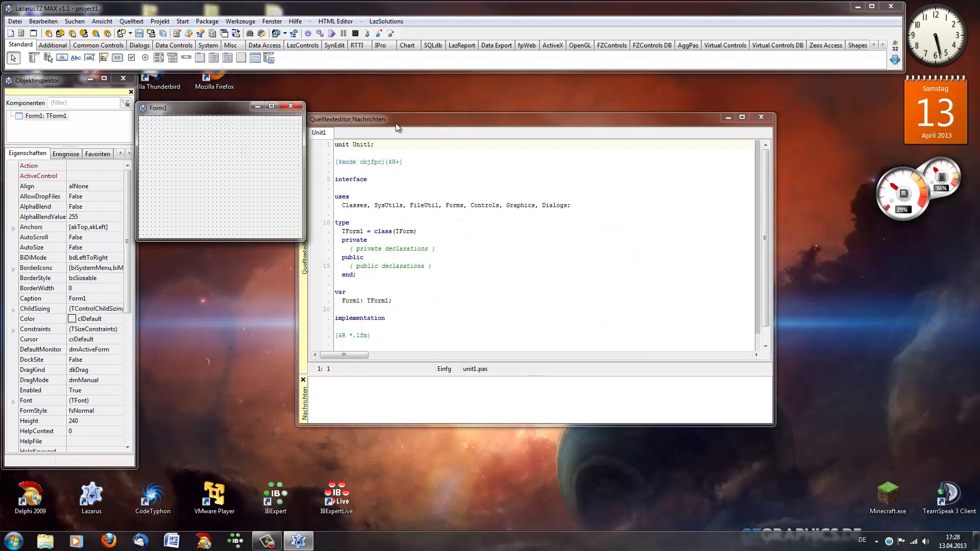
Dock the combined source editor and messages window into the main window beneath the component palette
left_click(453, 128)
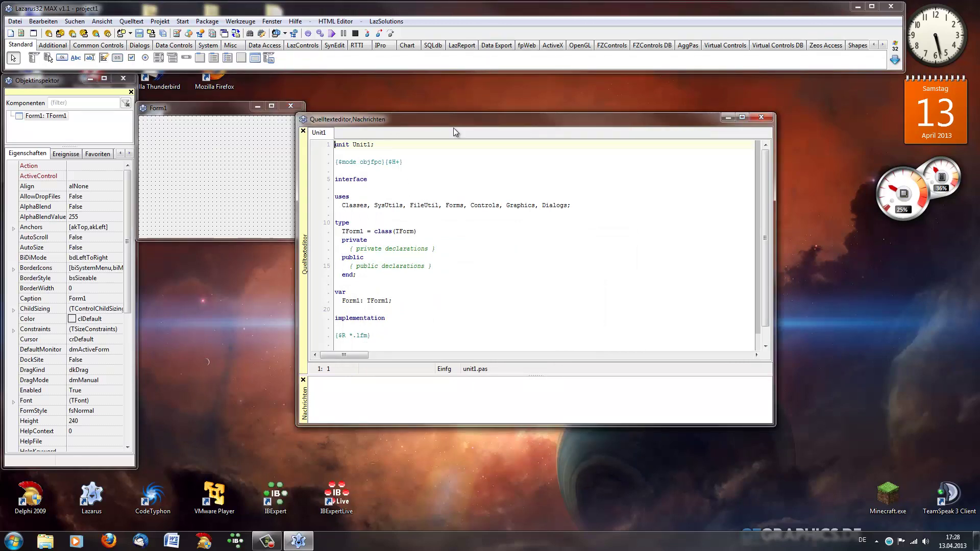
left_click_drag(301, 209, 321, 82)
left_click_drag(394, 384, 246, 302)
Dock the object inspector to the left of the source editor and maximize the main window
left_click(137, 391)
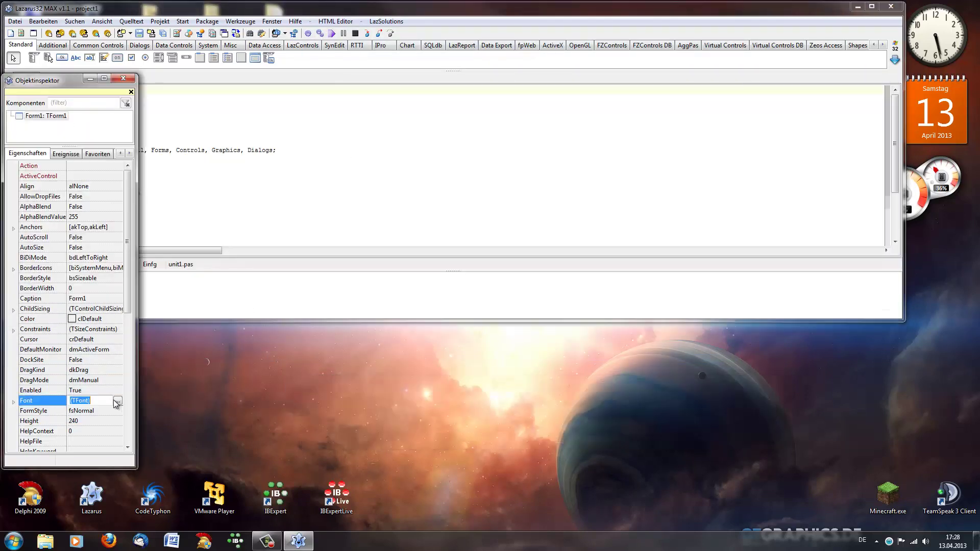
left_click_drag(57, 90, 11, 180)
mouse_move(295, 15)
left_mouse_down()
mouse_move(296, 210)
mouse_move(296, 20)
mouse_move(306, 26)
left_mouse_up()
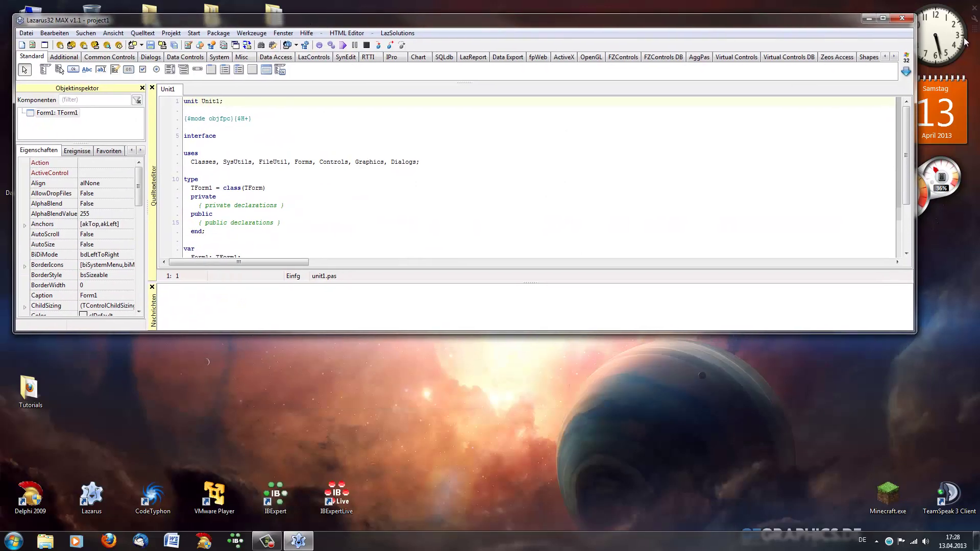
left_click(882, 17)
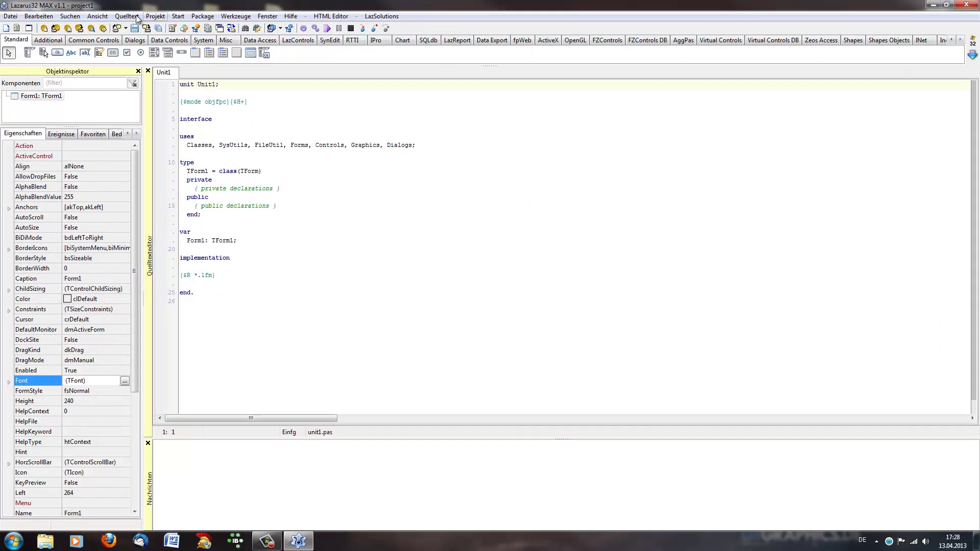
Hide the component palette and move the docked windows up to close the empty gap below the toolbar
left_click(97, 16)
left_click(129, 216)
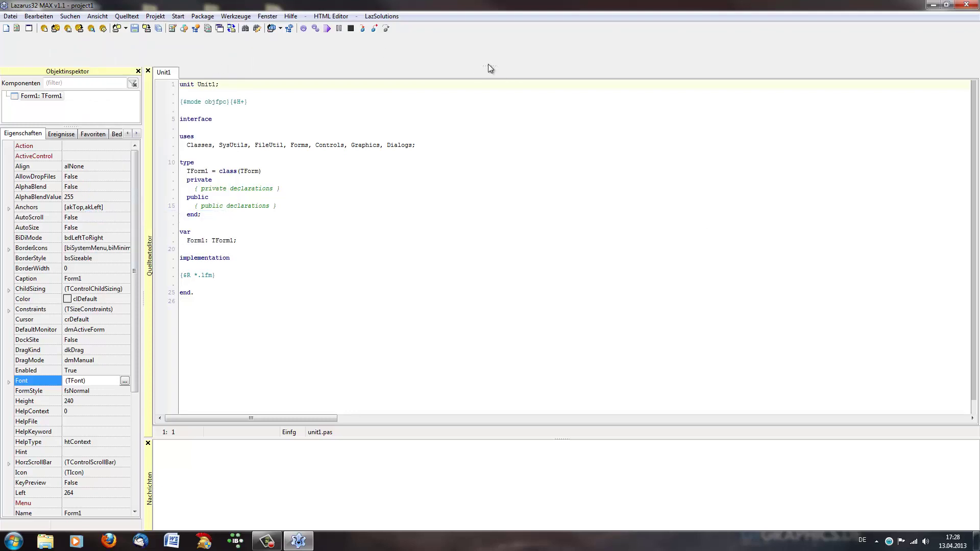
left_click_drag(488, 65, 489, 35)
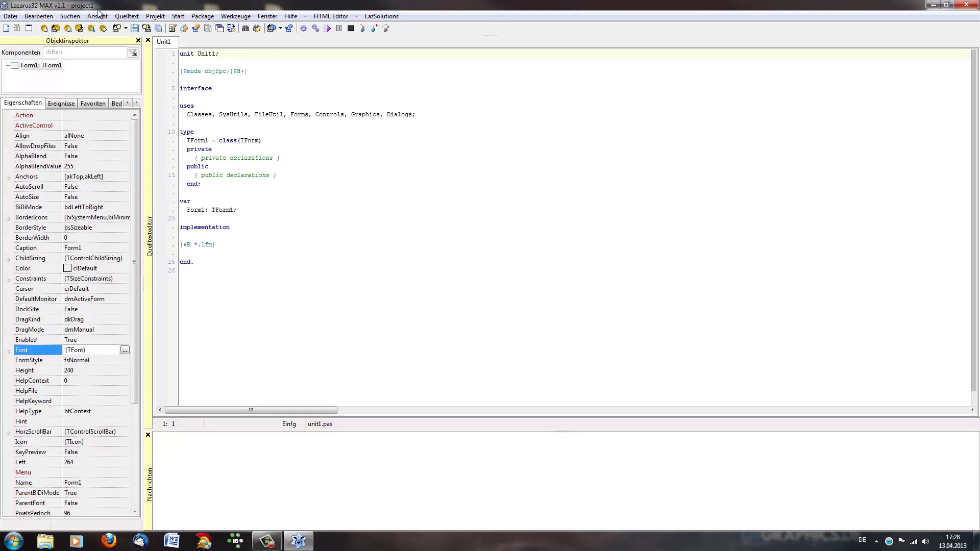
Open the Komponenten window, dock it along the right edge of the main window, and widen it slightly
left_click(90, 18)
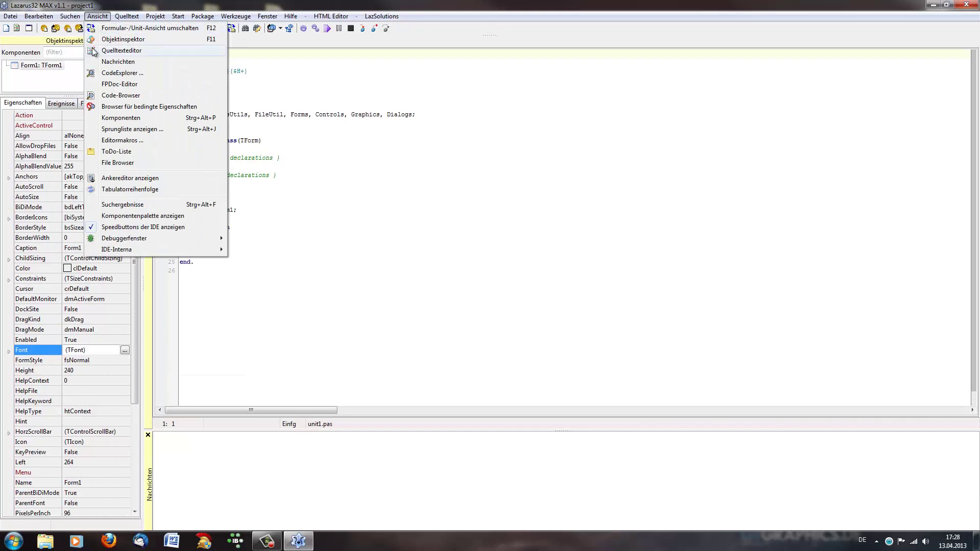
left_click(129, 118)
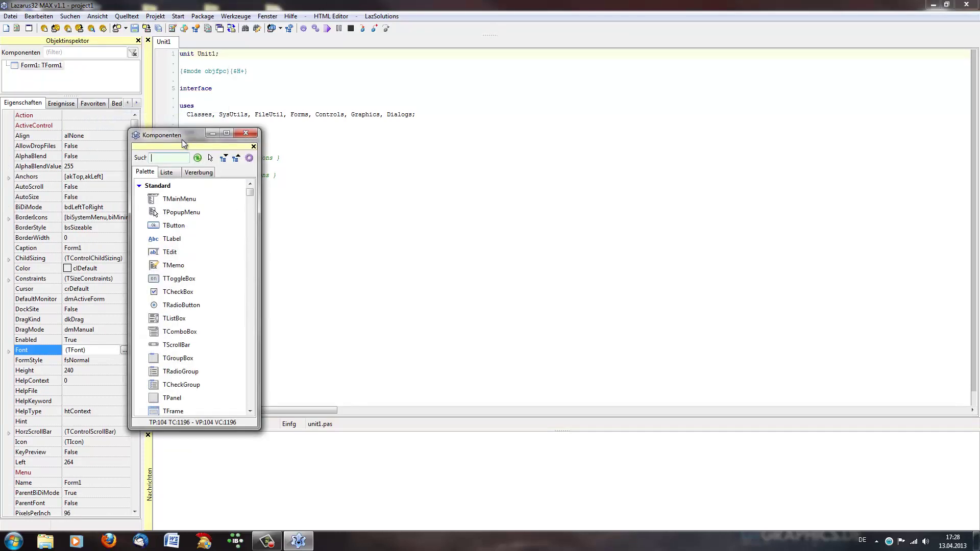
left_click_drag(183, 143, 972, 434)
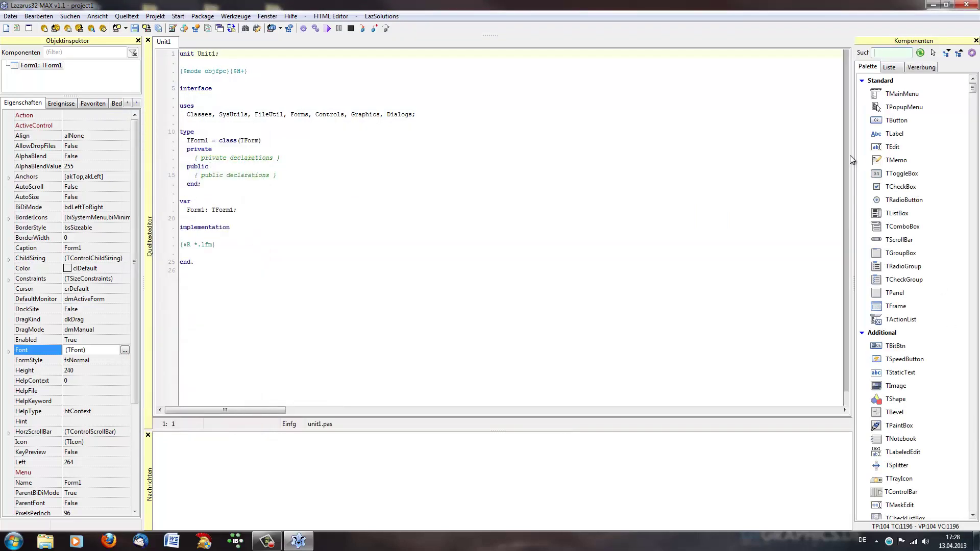
left_click_drag(853, 162, 830, 189)
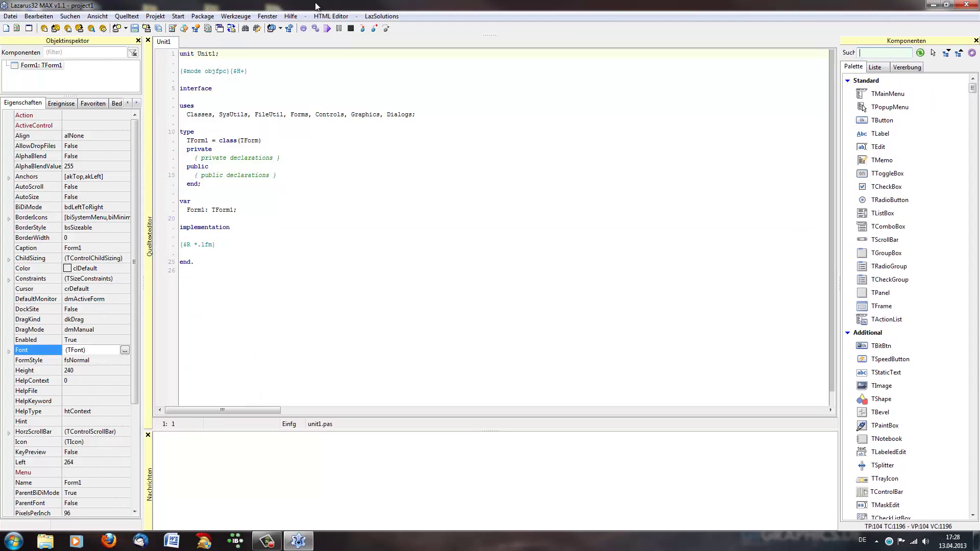
Open the project inspector, dock it above the Komponenten window, and reduce its height
left_click(156, 16)
left_click(179, 127)
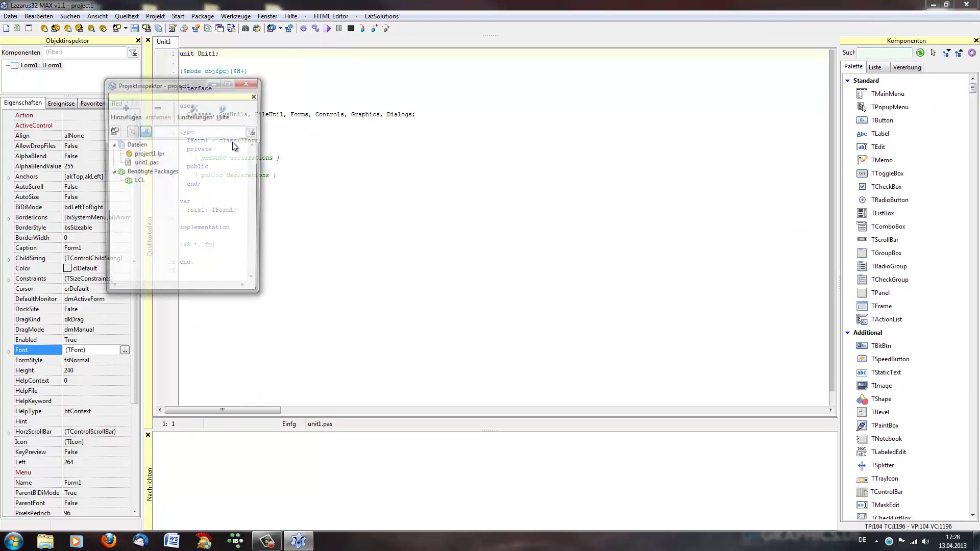
left_click_drag(192, 97, 911, 82)
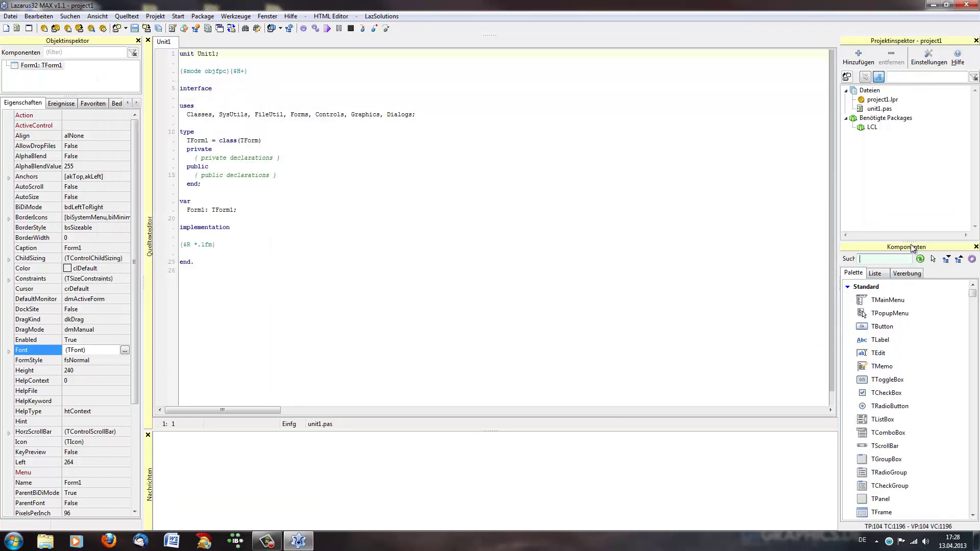
left_click_drag(913, 248, 896, 161)
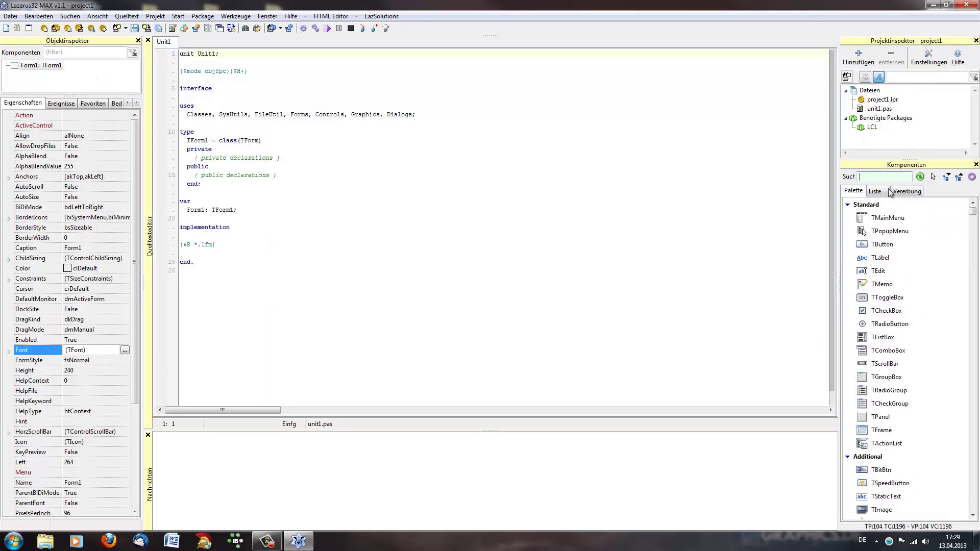
Filter the component list by button and enlarge the component tree area of the object inspector
left_click(901, 177)
type("button")
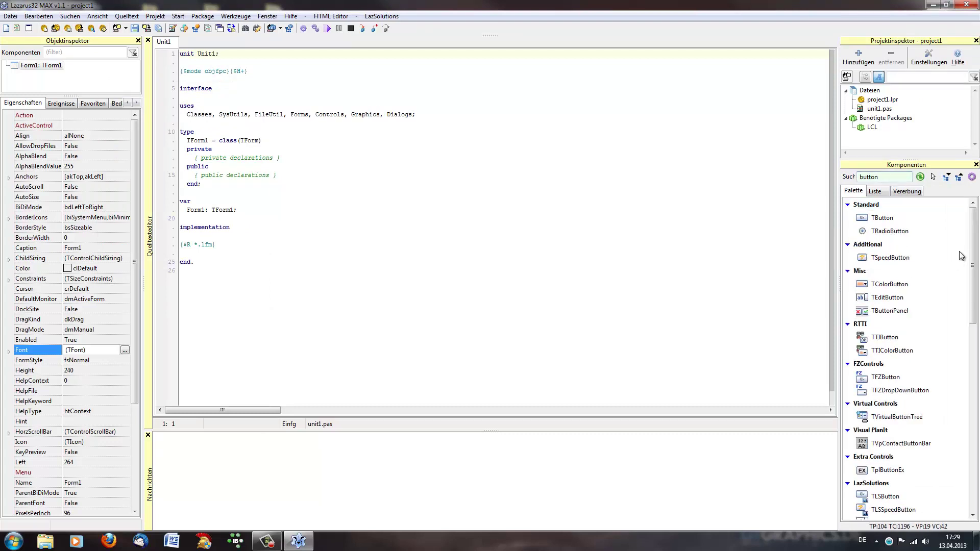
mouse_move(972, 245)
left_mouse_down()
mouse_move(974, 445)
mouse_move(975, 255)
left_mouse_up()
left_click_drag(71, 95, 70, 131)
Bring up Form1, place a TButton near its center, and create the button's click handler
left_click(473, 191)
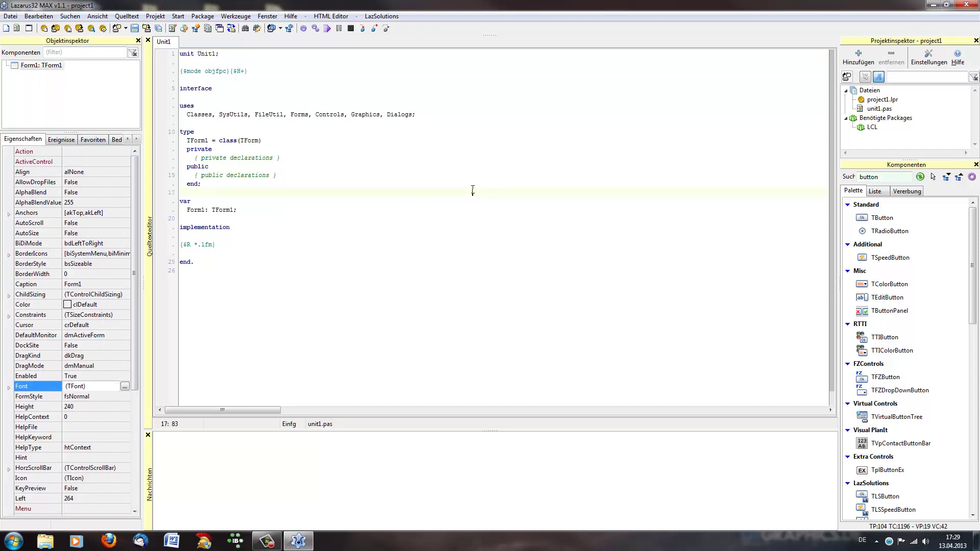
key("F12")
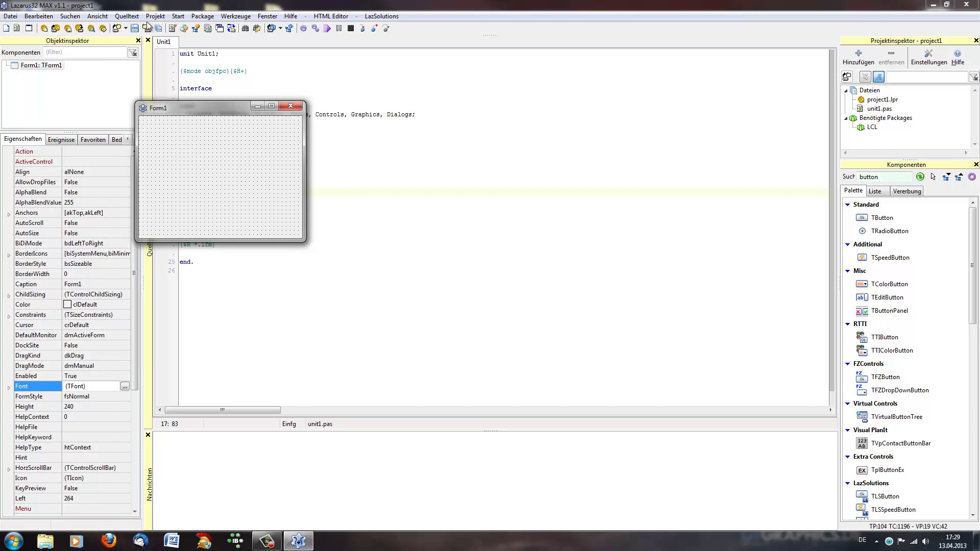
left_click(881, 220)
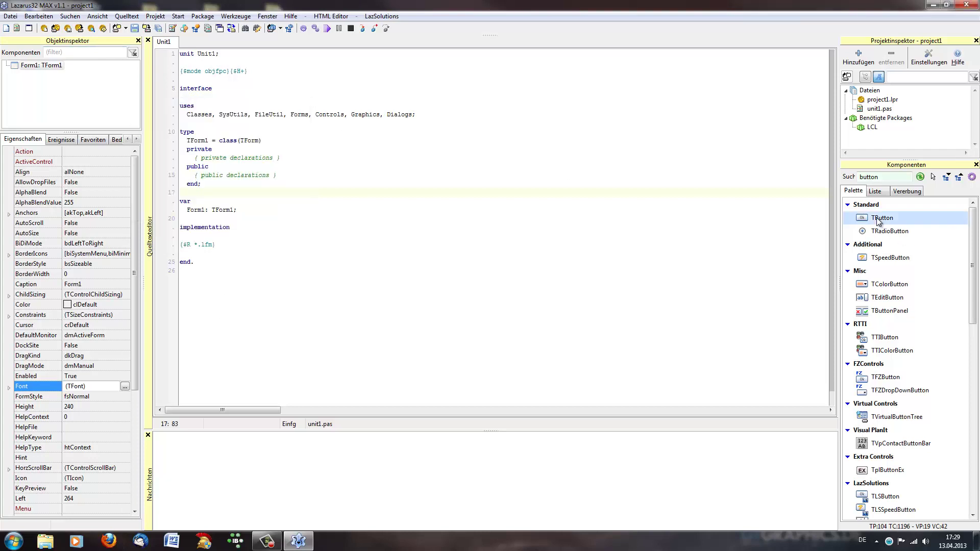
left_click(197, 149)
double_click(200, 151)
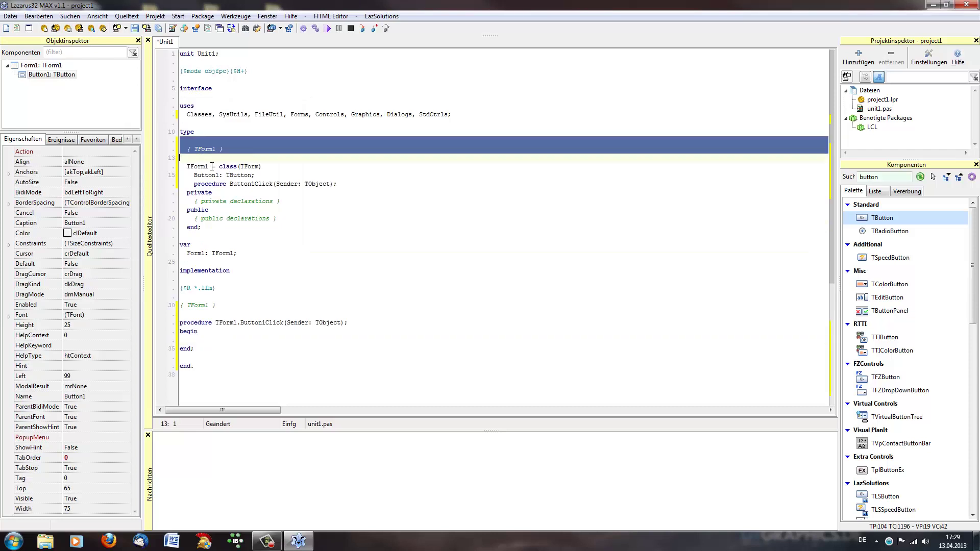
Enter zahl:=5; in the Button1Click procedure and declare var zahl: Integer; above begin
left_click(188, 341)
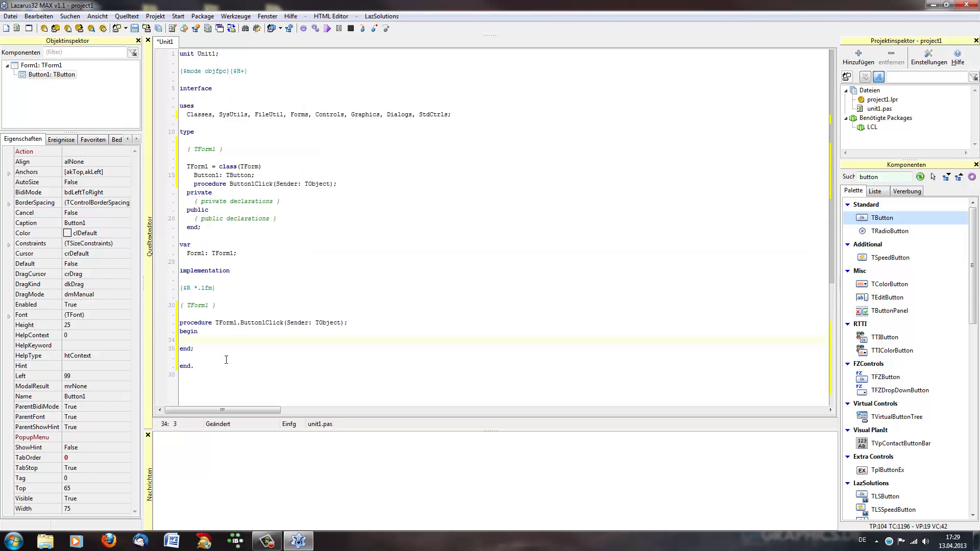
type("zahl:=5;")
key("Home")
key("Return")
key("Up")
type("var zahl:")
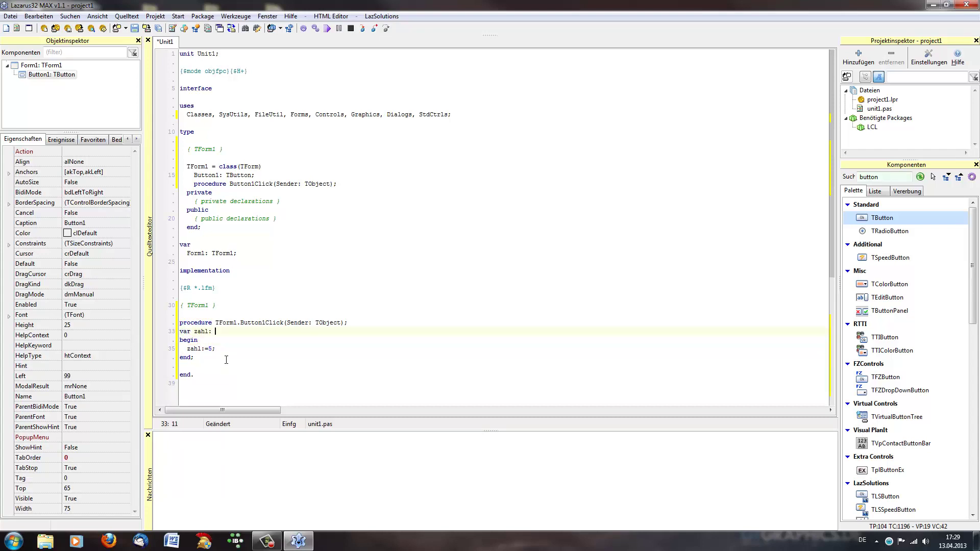
type("=Integer")
Add the statement Zahl:=3; after an empty line below the zahl:=5; assignment
key("Down")
key("Return")
key("Return")
type("Zahl:=3")
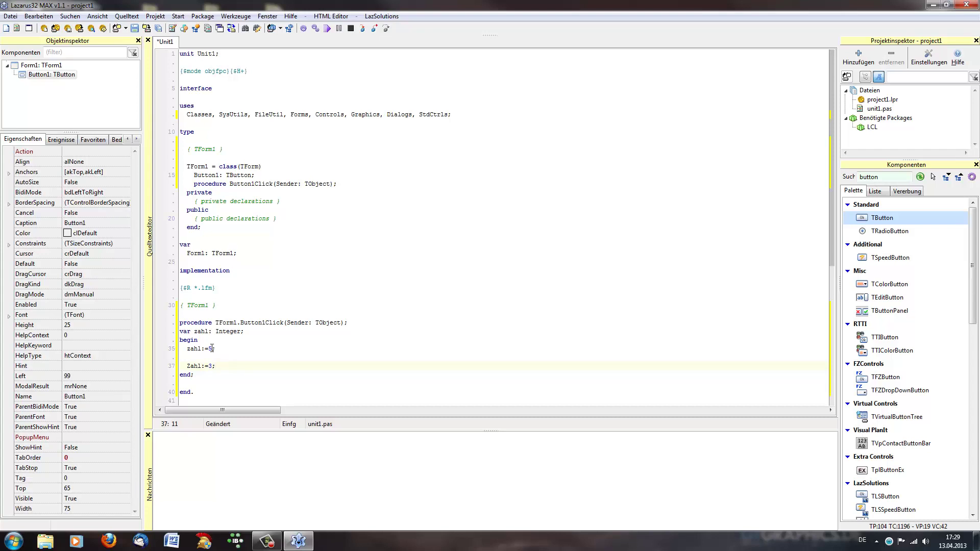
type(";")
Select the block from the var declaration through Zahl:=3; and step through its linked identifiers with synchronized editing
left_click_drag(223, 366, 157, 337)
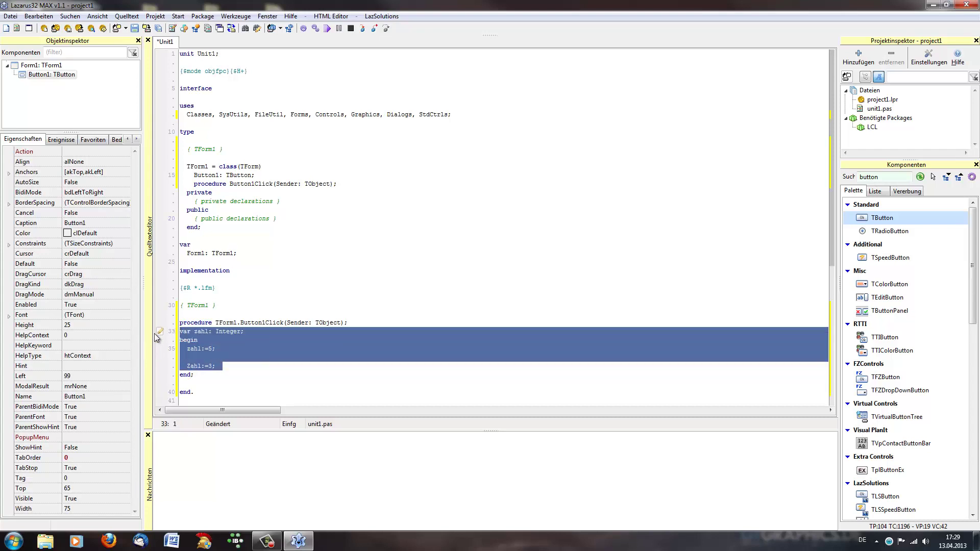
key("ctrl+j")
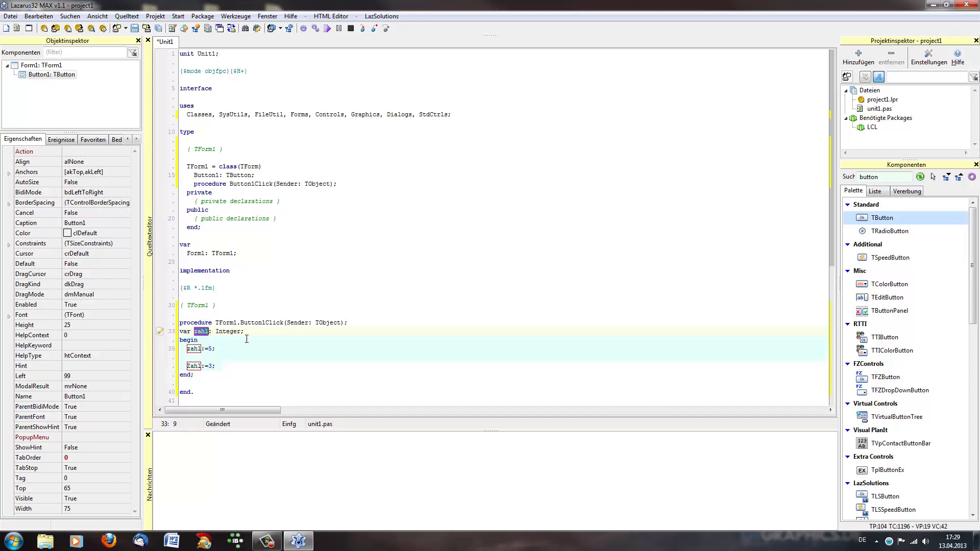
mouse_move(318, 328)
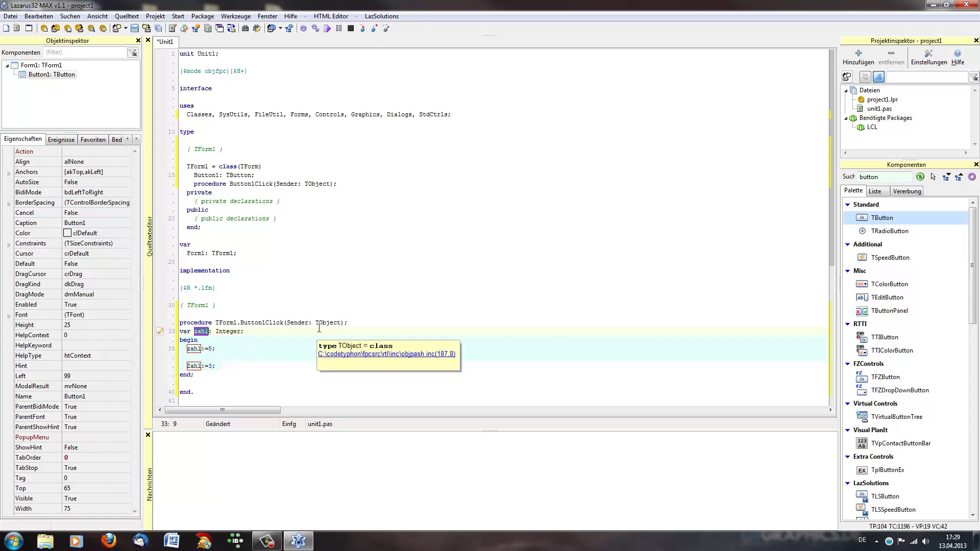
key("Tab")
key("Tab")
key("Escape")
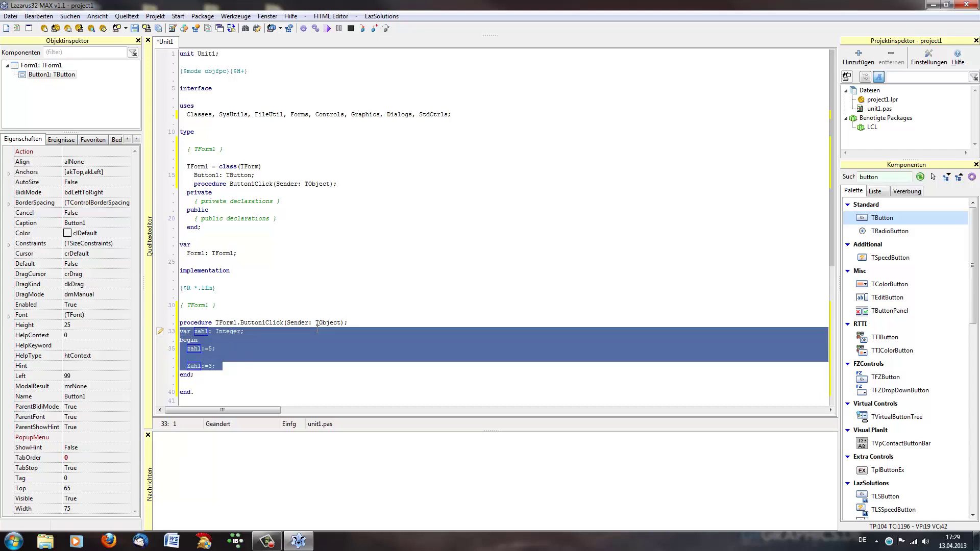
Rename every occurrence of zahl in the selected block to zahl2 with synchronized editing
key("ctrl+j")
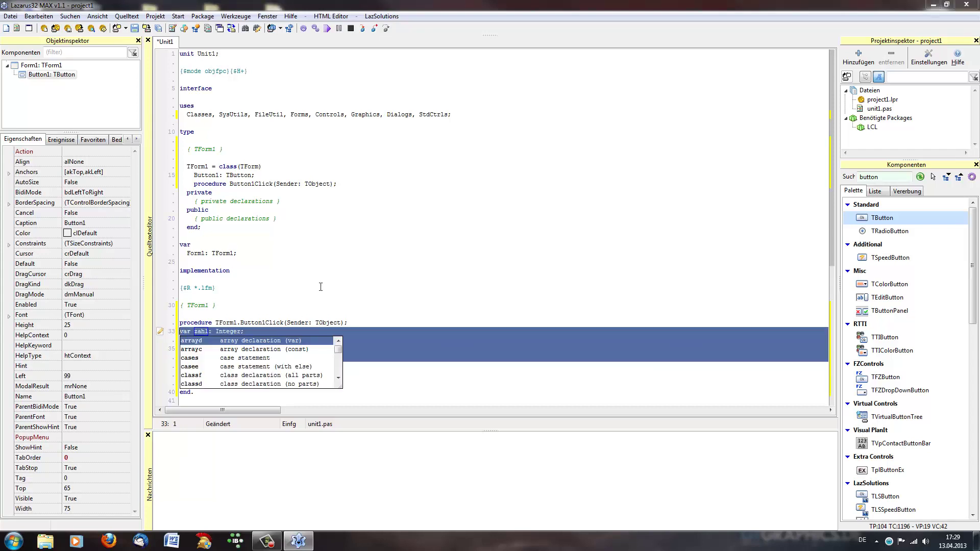
left_click(319, 288)
left_click(198, 331)
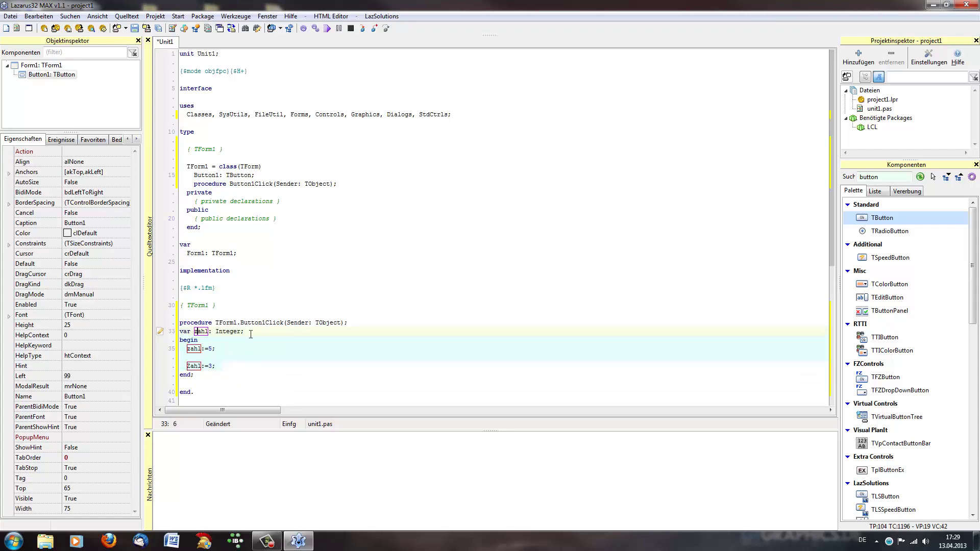
type("2")
left_click(259, 322)
key("Escape")
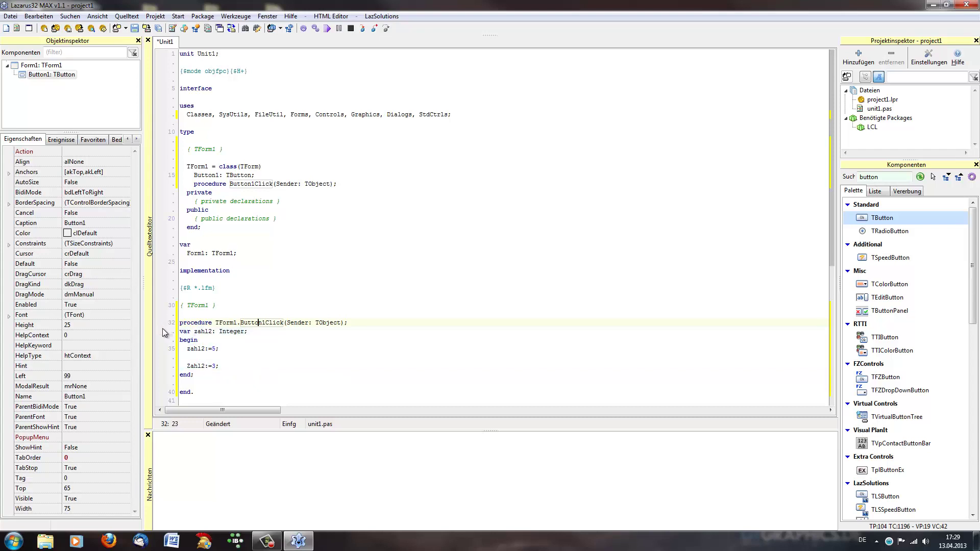
Replace the block from the var zahl2 declaration through Zahl2:=3; with begin and an empty line, and check the code completion list
left_click_drag(259, 366, 159, 335)
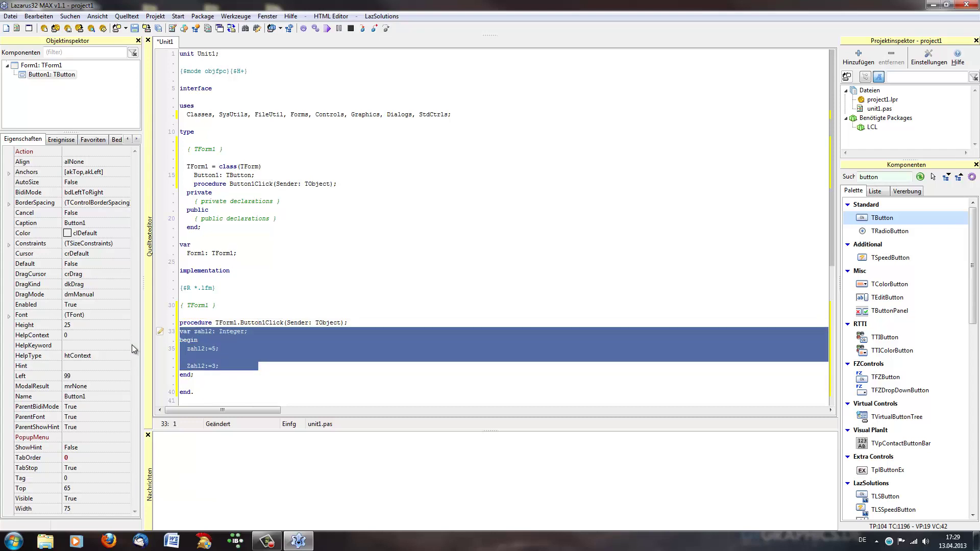
key("Delete")
type("begin")
key("Return")
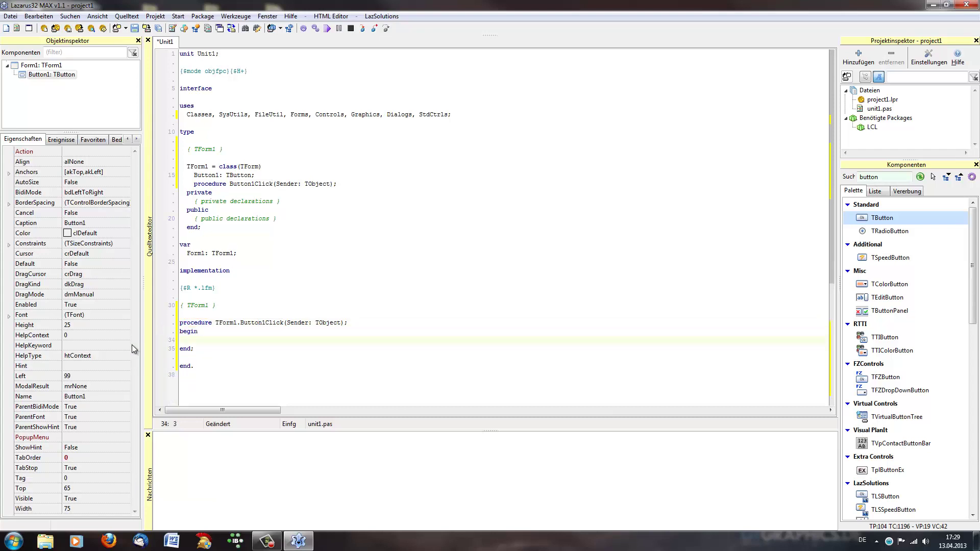
key("ctrl+space")
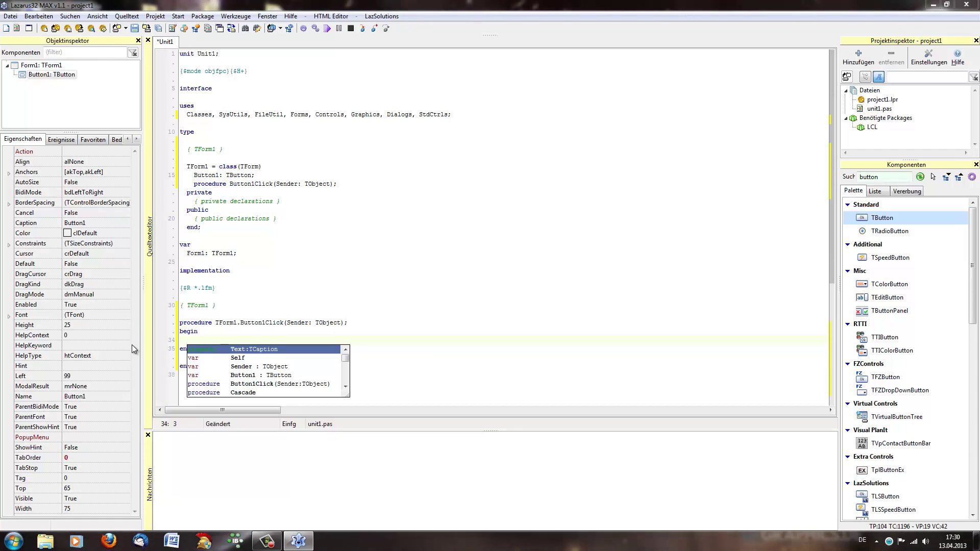
key("Escape")
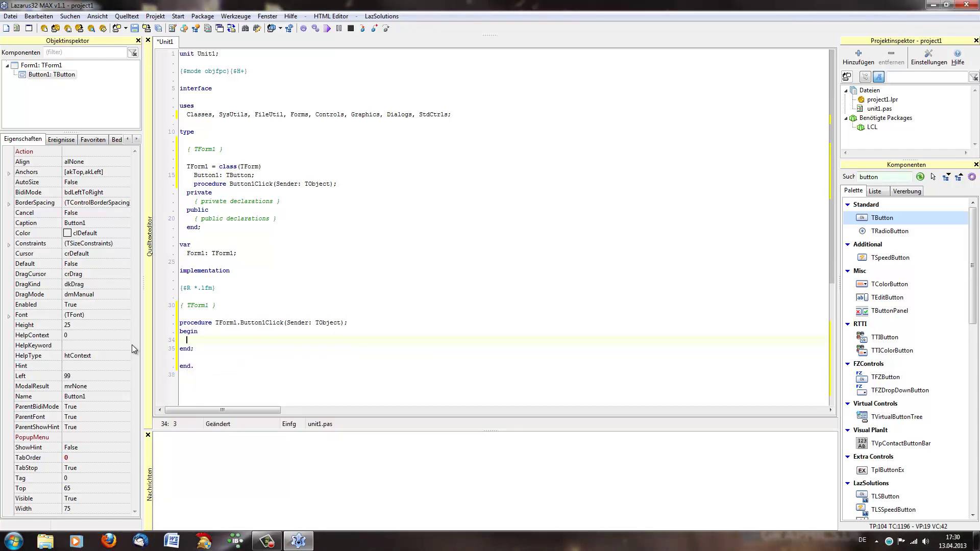
Insert the ifeb (if then else) code template into the empty body of the Button1Click procedure
key("ctrl+j")
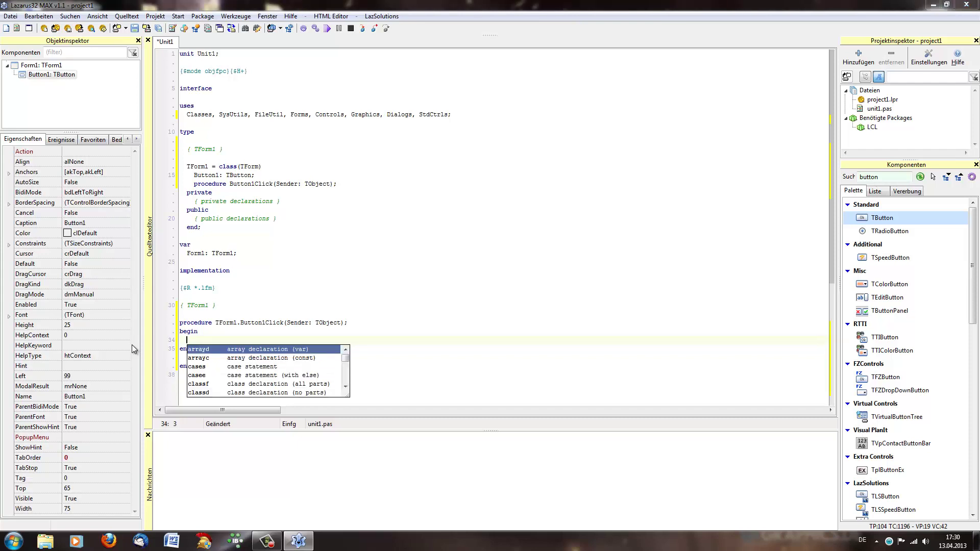
key("Down")
key("Down")
key("Down")
key("Down")
key("Down")
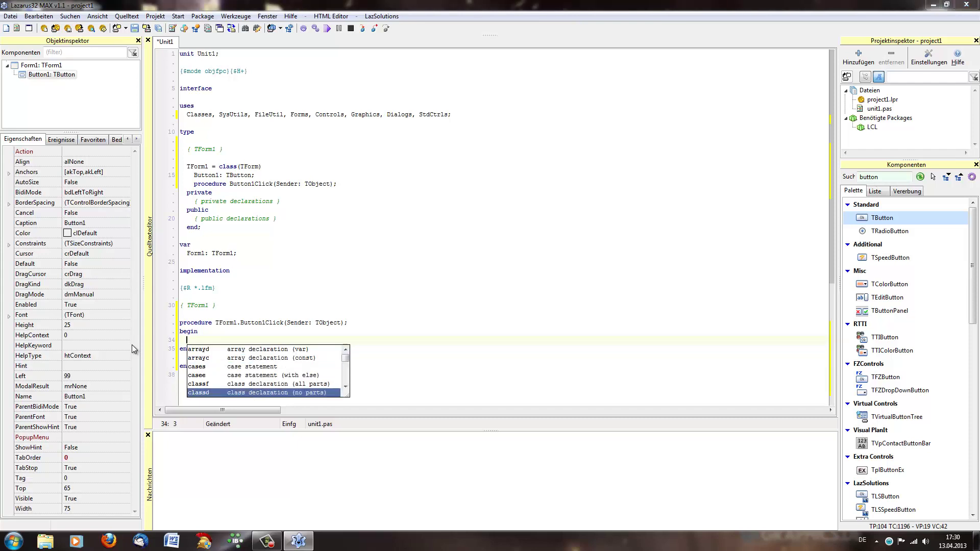
key("Down")
key("Down")
key("Down")
key("Down")
key("Down")
key("Down")
key("Down")
key("Down")
key("Down")
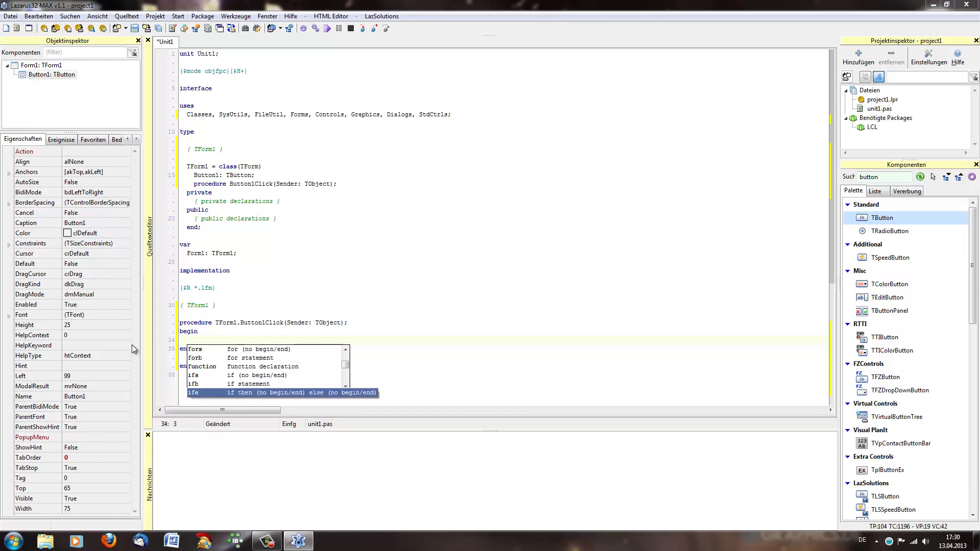
type("if")
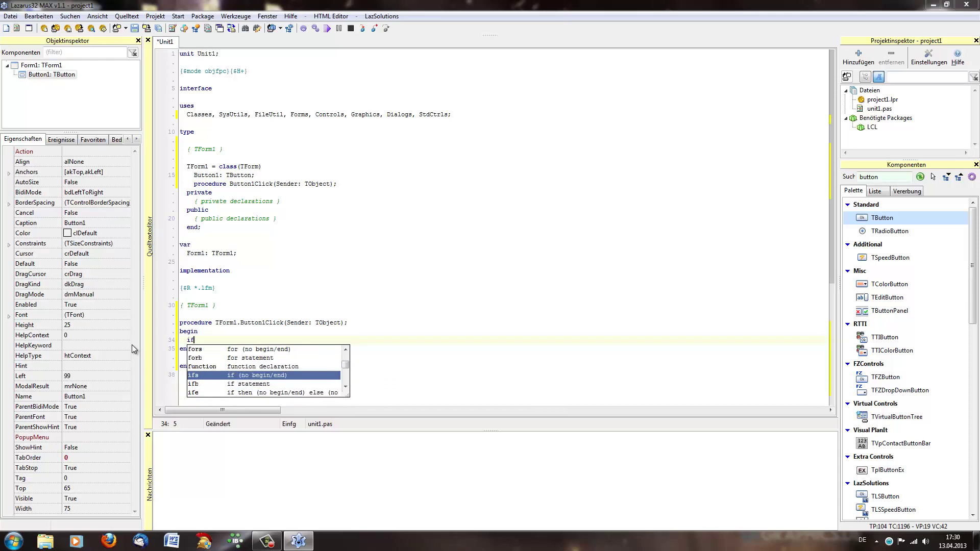
key("Down")
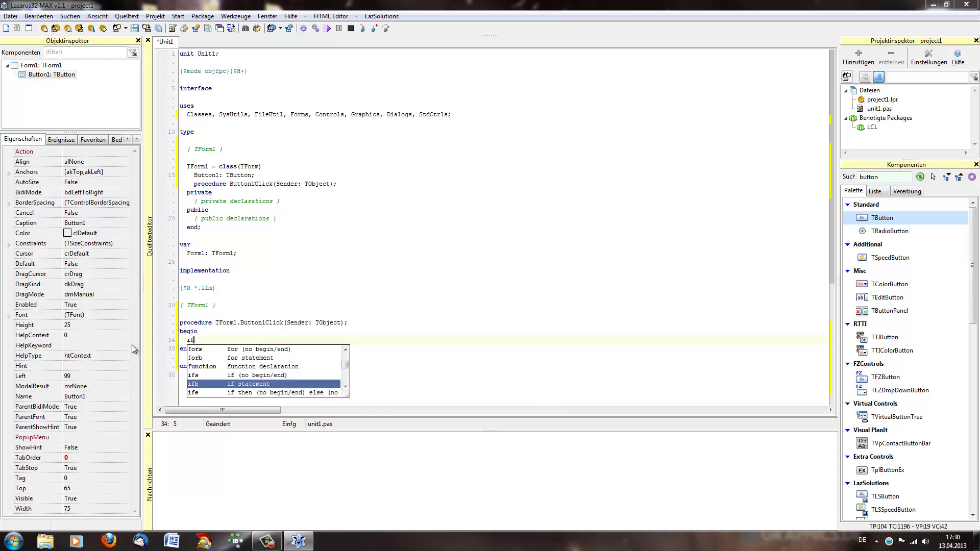
key("Down")
key("Down")
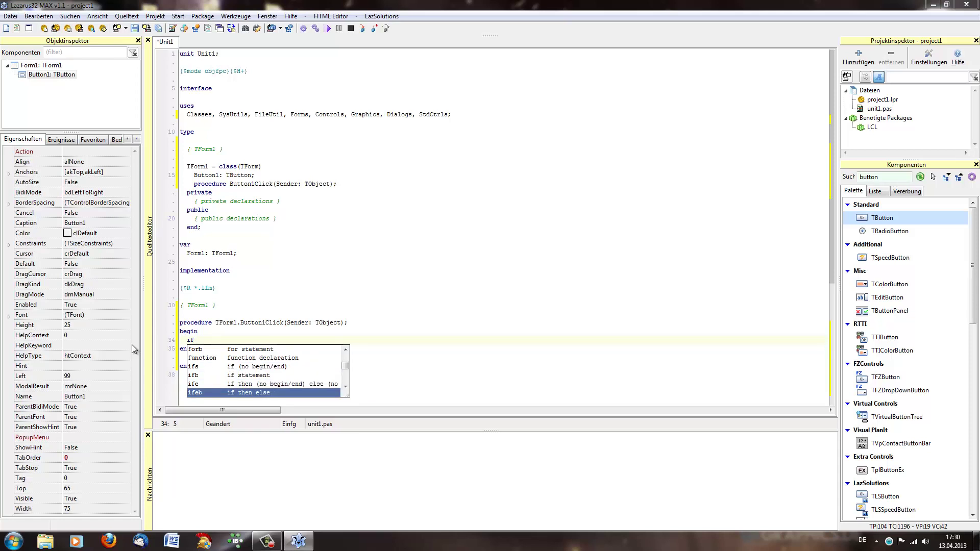
key("Return")
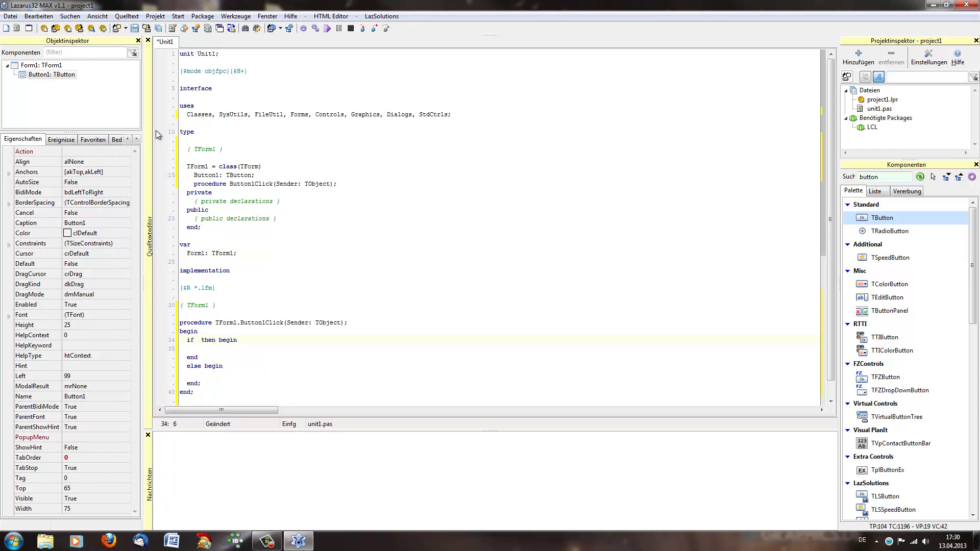
Close the current project and create a new application project
left_click(156, 17)
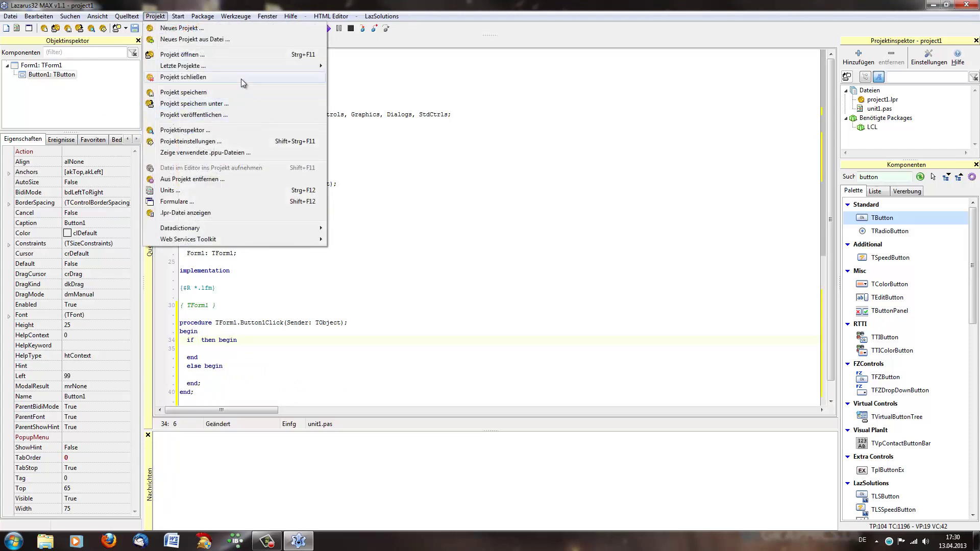
left_click(244, 84)
left_click(491, 272)
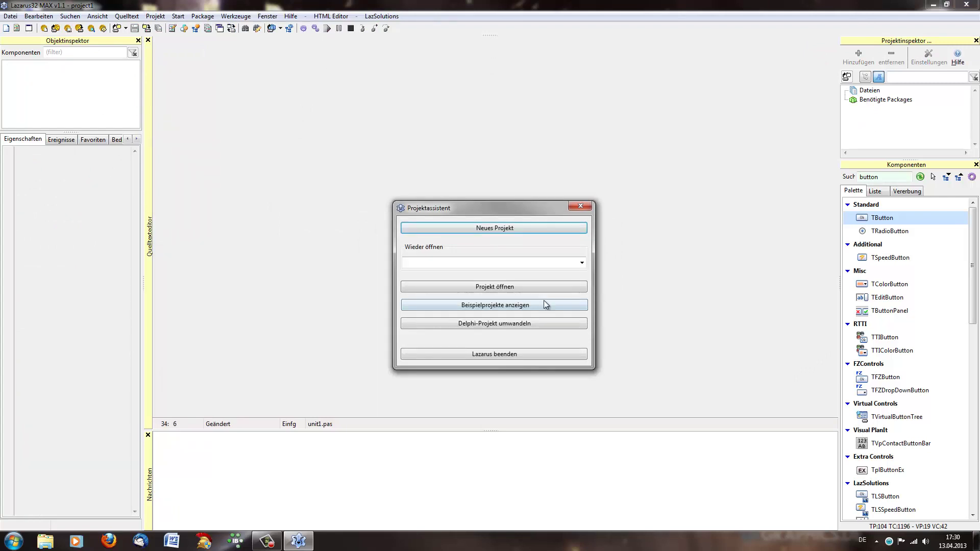
left_click(546, 234)
left_click(563, 356)
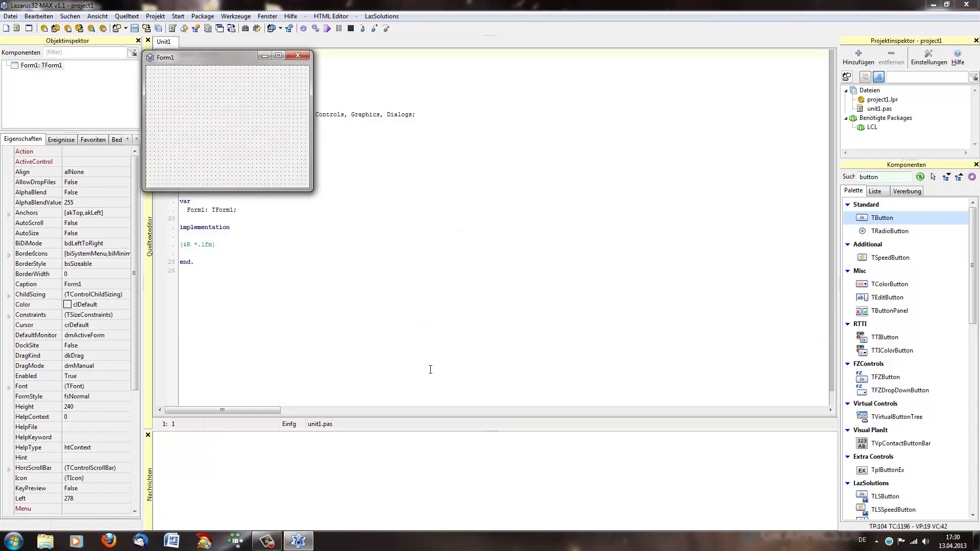
Save the current window layout as default and restart Lazarus
left_click(268, 17)
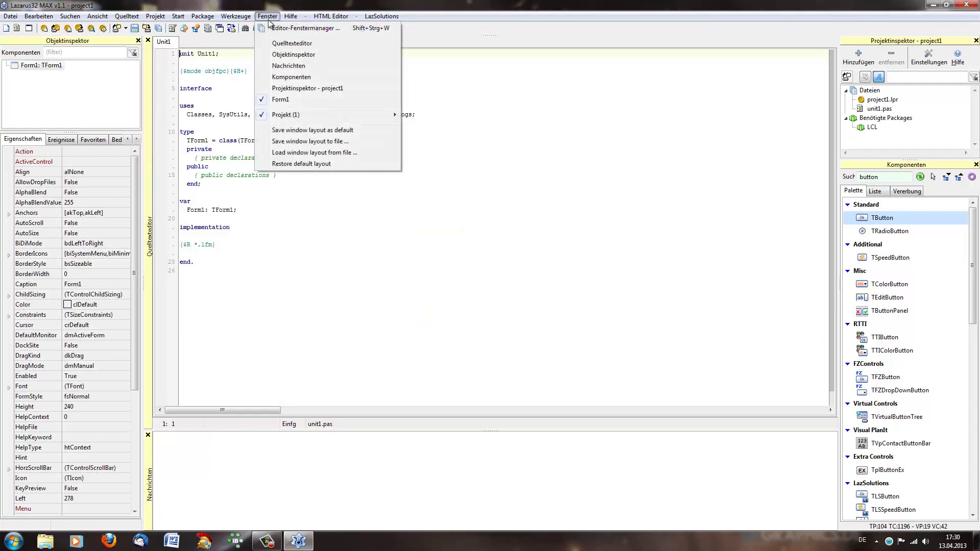
left_click(327, 131)
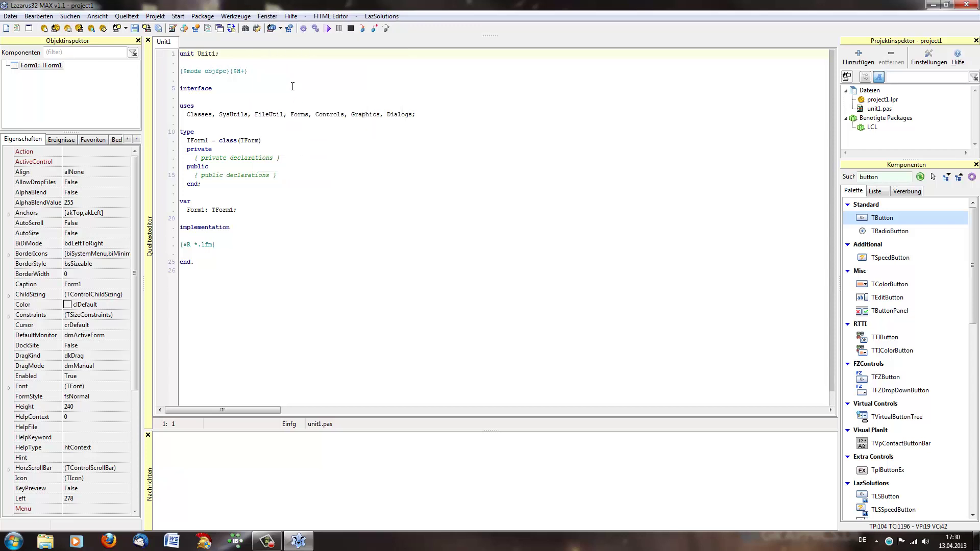
left_click(966, 5)
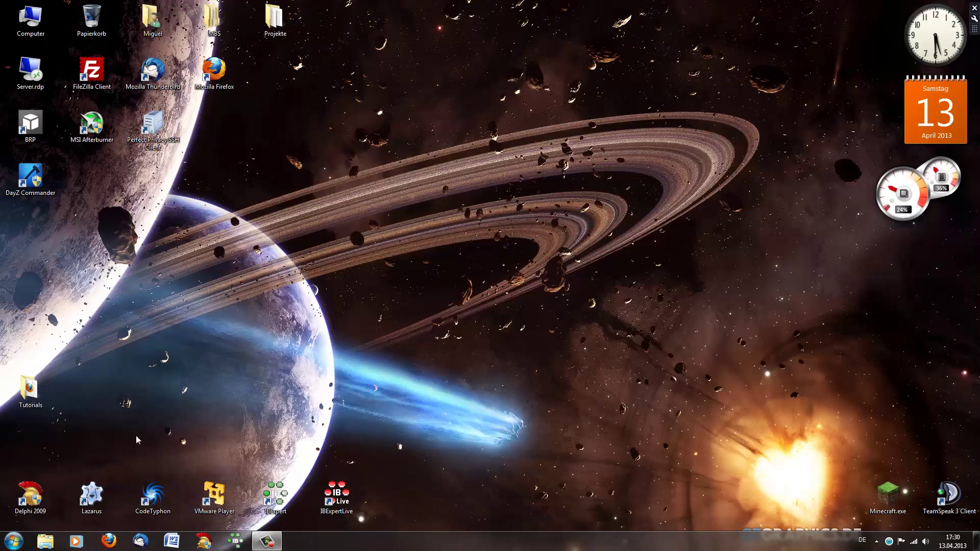
double_click(108, 503)
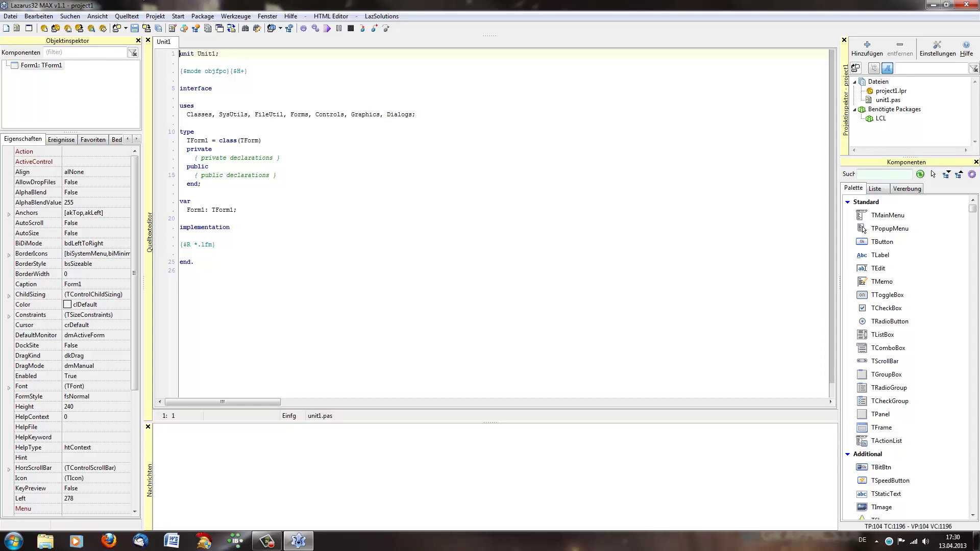
Bring up the Form1 designer, move it over the middle of the code editor and place a TButton near the form's upper-left corner
left_click(97, 15)
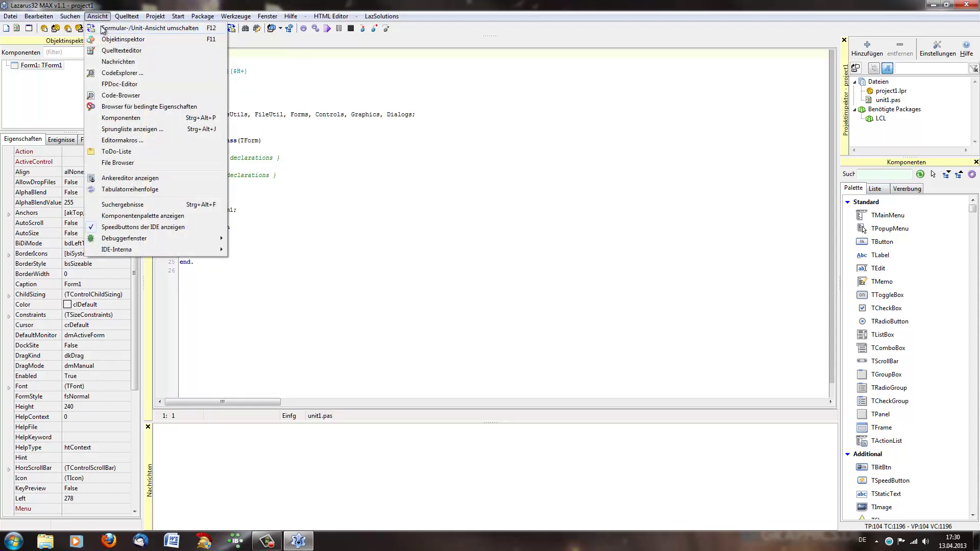
left_click(398, 166)
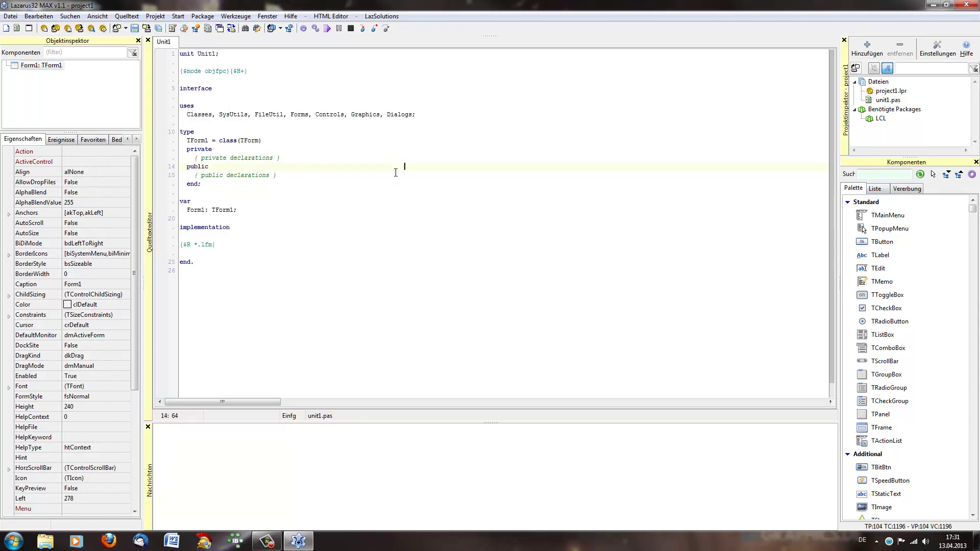
left_click(389, 174)
key("F12")
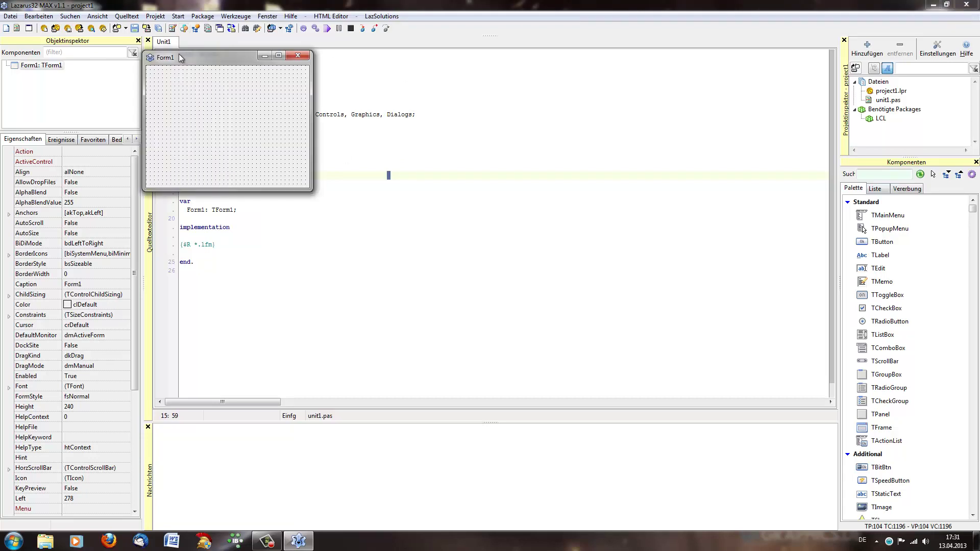
left_click_drag(201, 60, 408, 94)
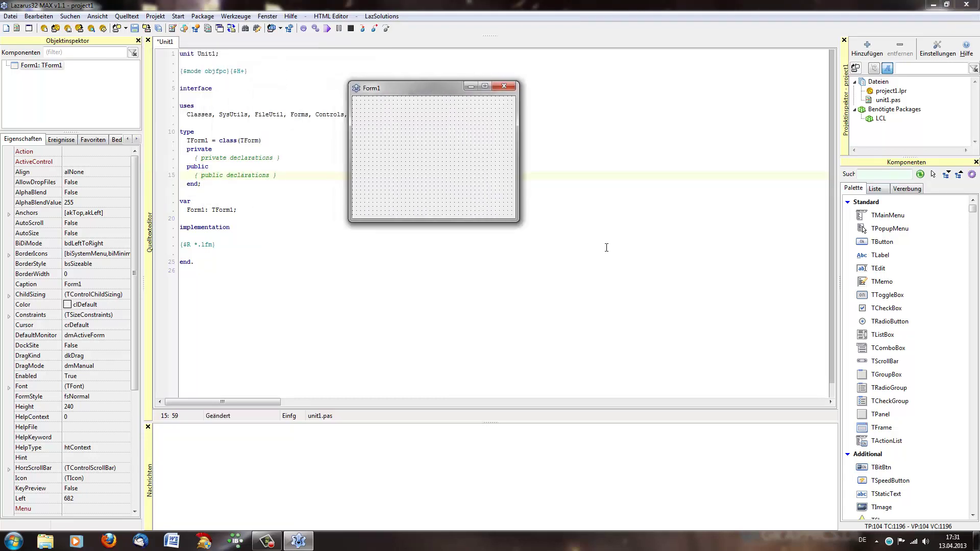
left_click(866, 246)
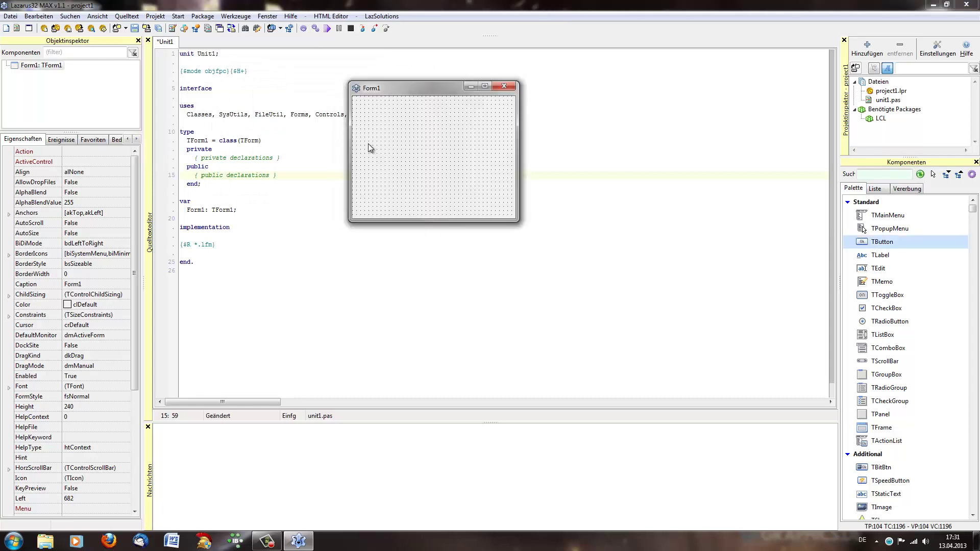
left_click(360, 103)
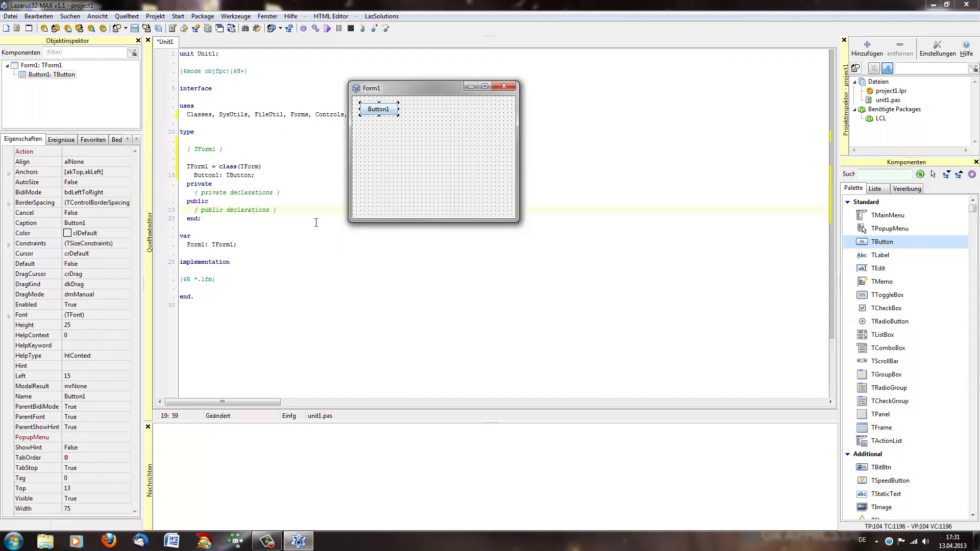
Focus Button1's Caption property twice, bringing Form1 back to the front each time, and reposition the form
left_click(77, 224)
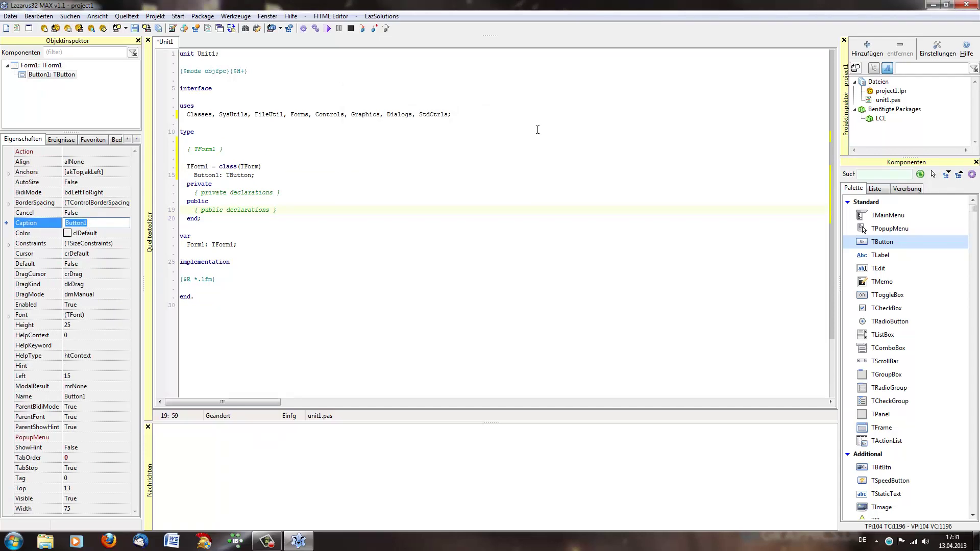
key("F12")
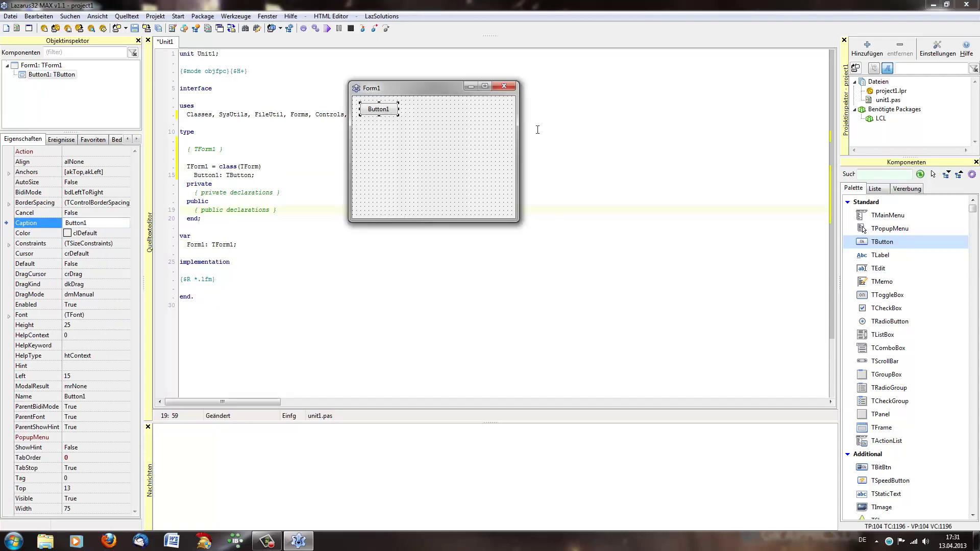
left_click(92, 223)
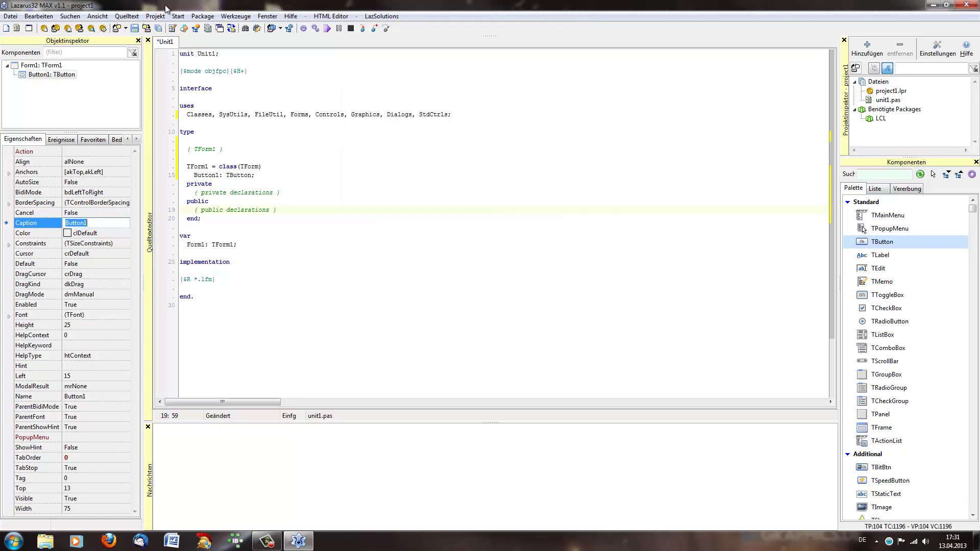
key("F12")
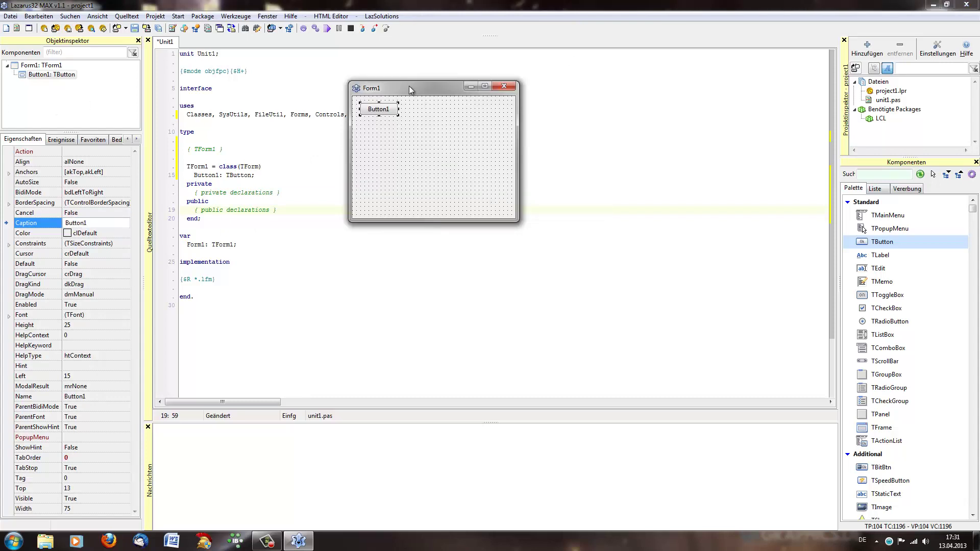
left_click_drag(409, 89, 877, 269)
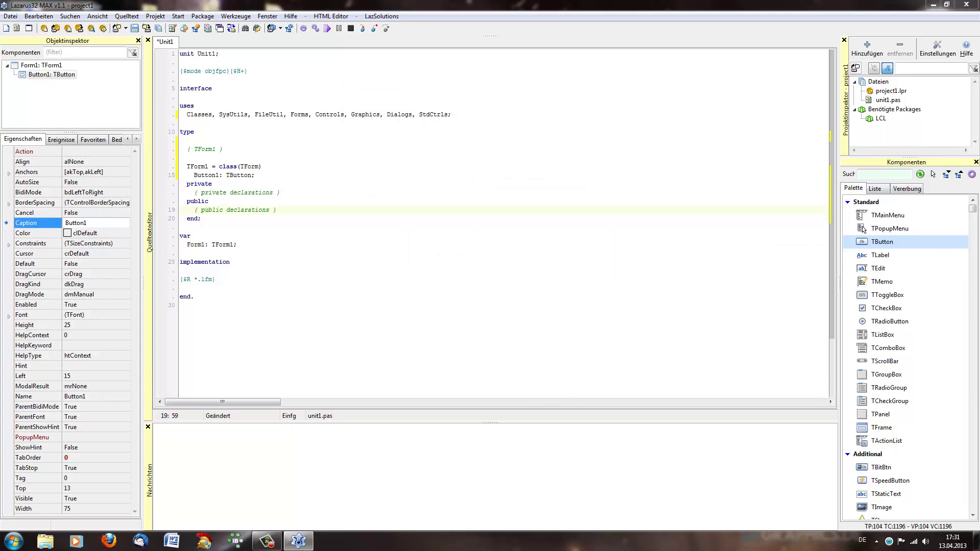
key("F12")
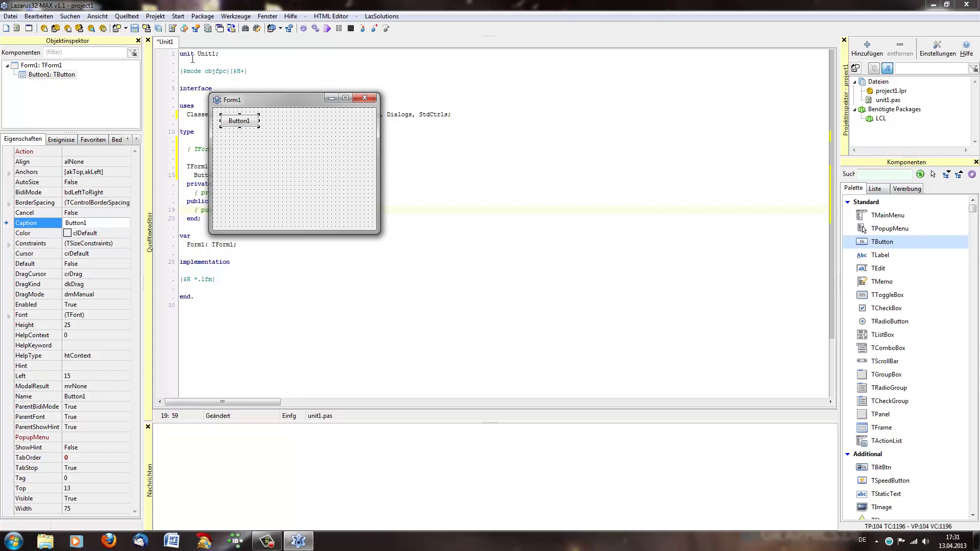
Place a TEdit beside Button1 on Form1 and create Button1's click handler
left_click(888, 267)
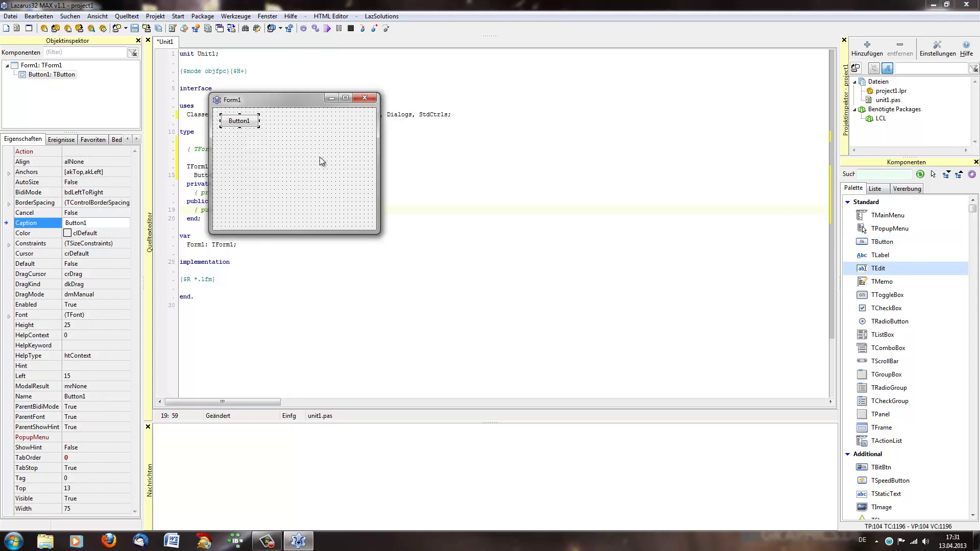
left_click(268, 118)
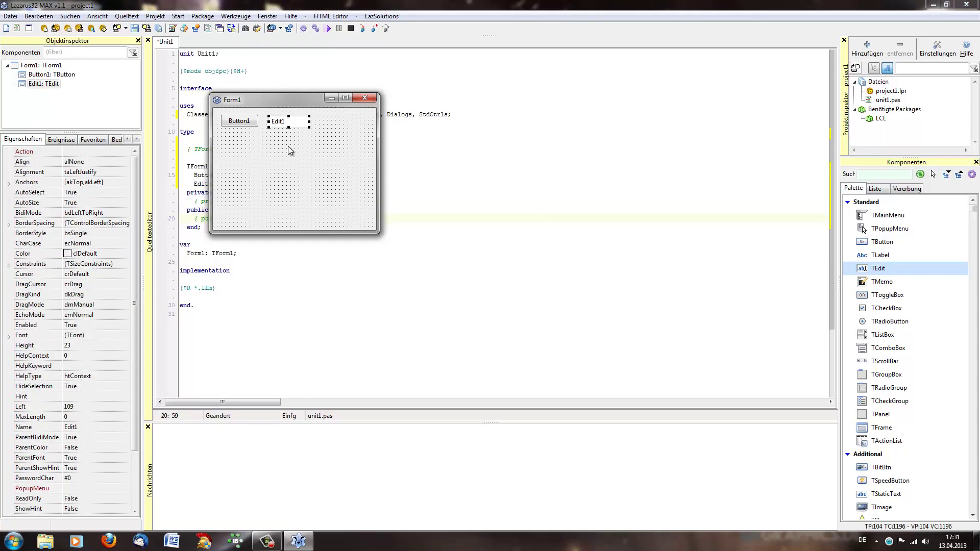
double_click(236, 124)
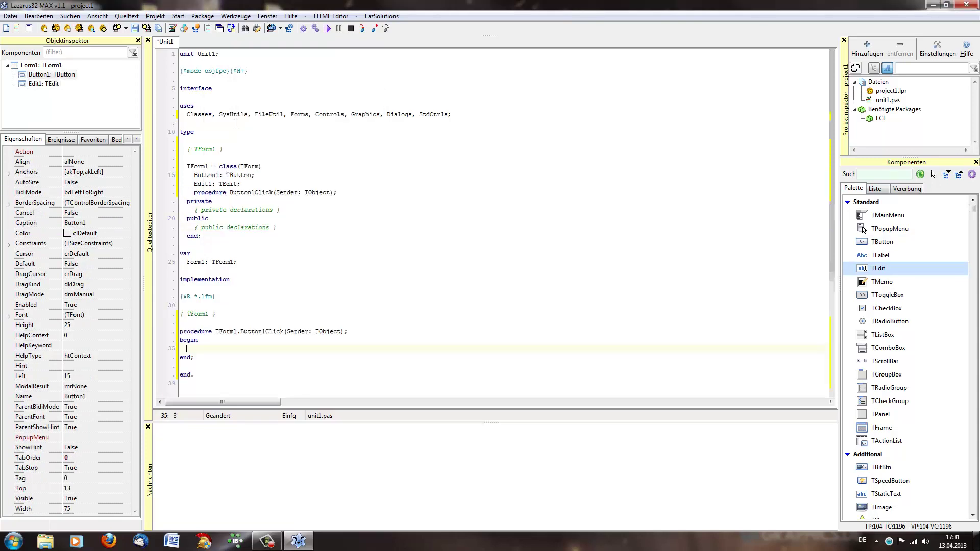
Complete Button1's click handler with the statement Application.Terminate using code completion
type("app")
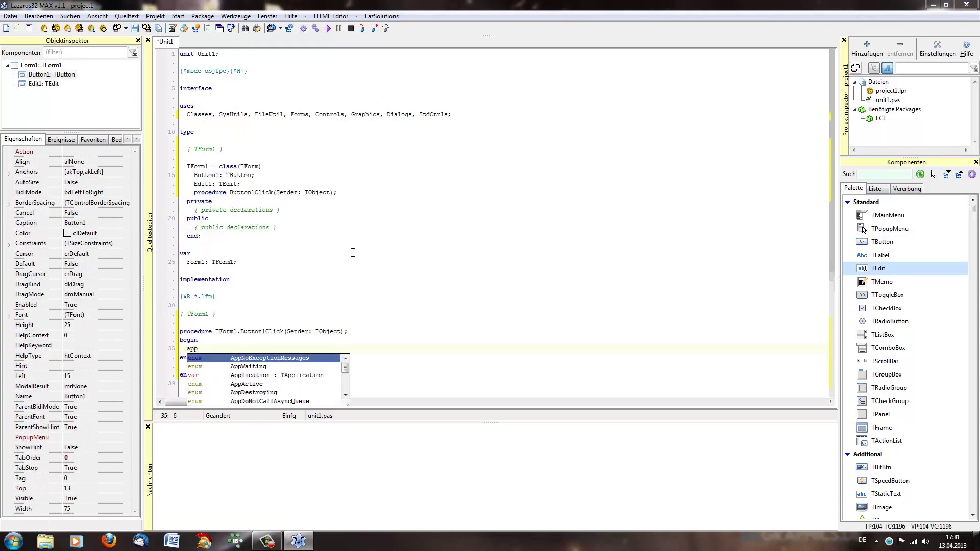
type("lic")
key("Return")
type(".")
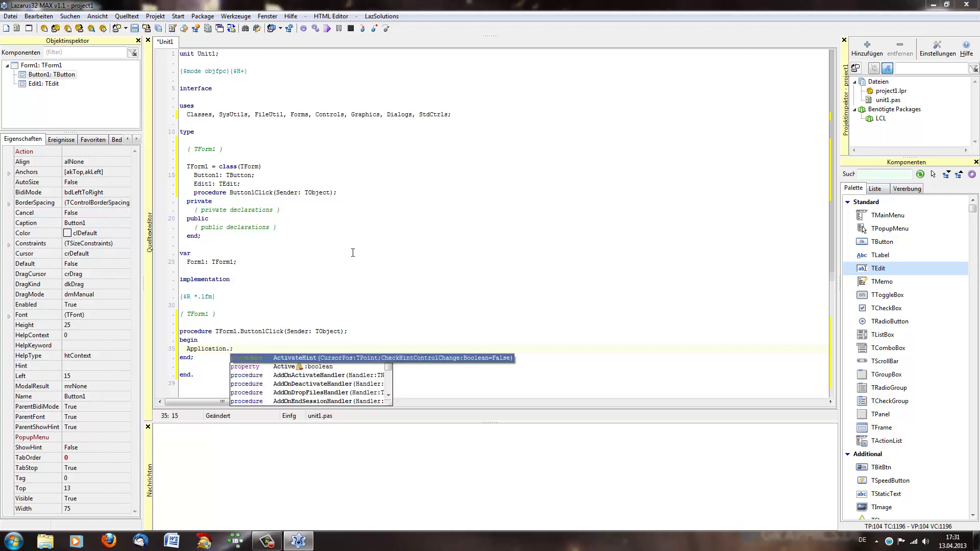
type("ter")
key("Return")
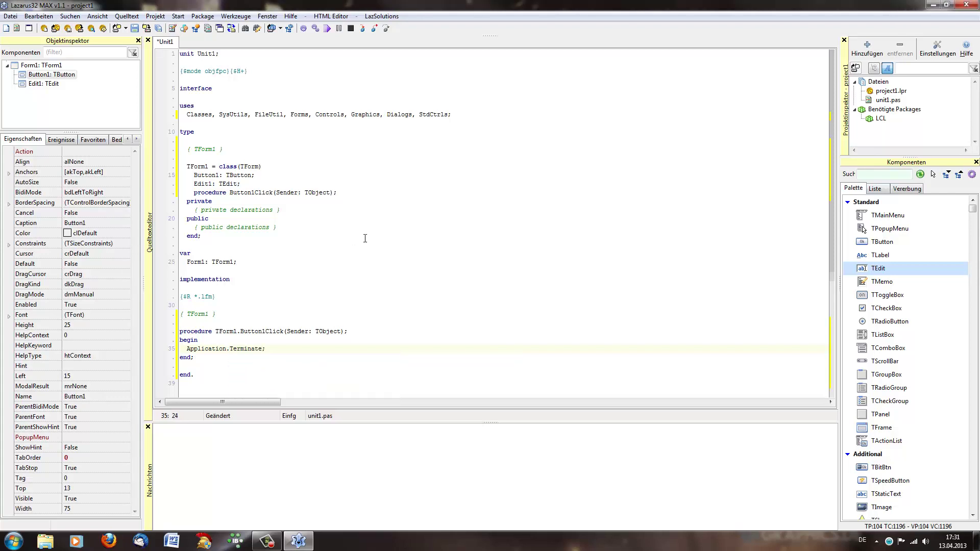
left_click(155, 16)
left_click(172, 105)
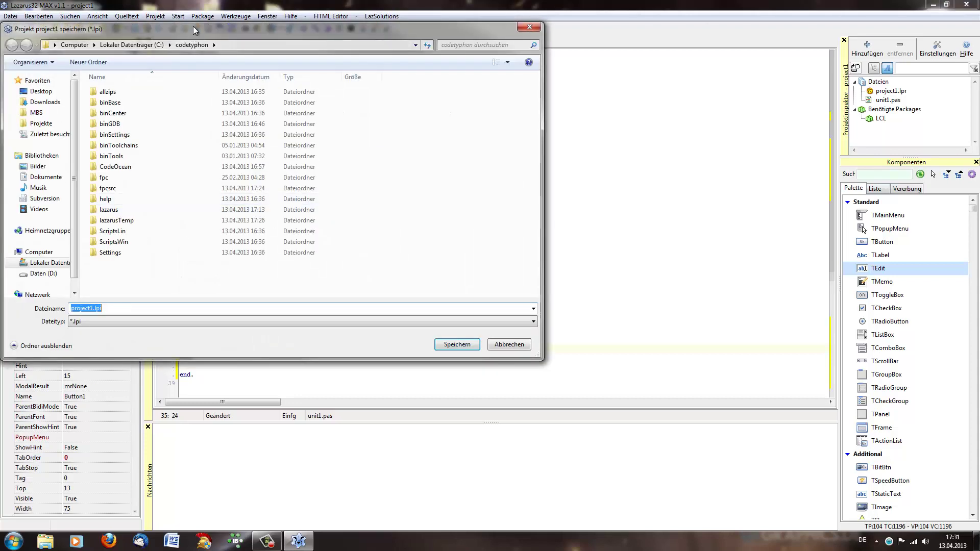
left_click(122, 110)
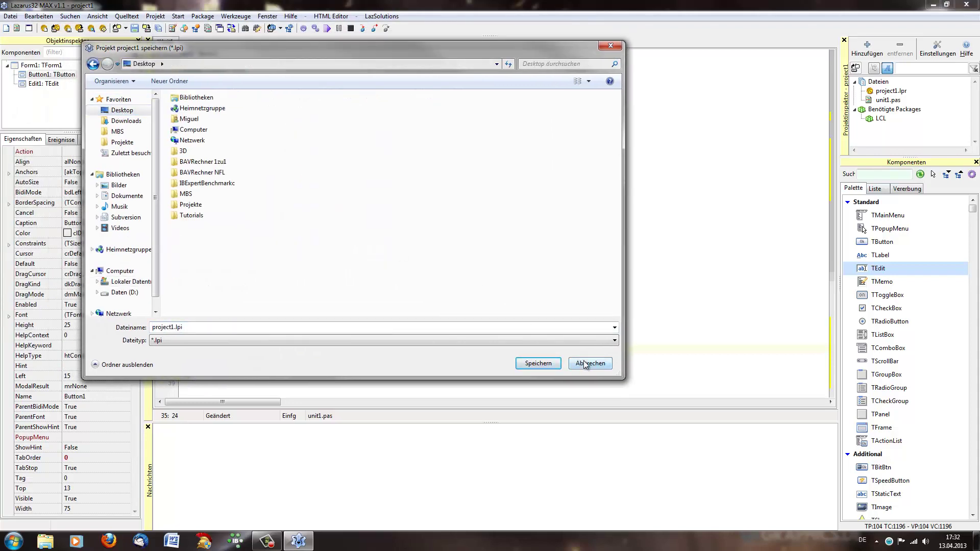
left_click(584, 363)
left_click(10, 15)
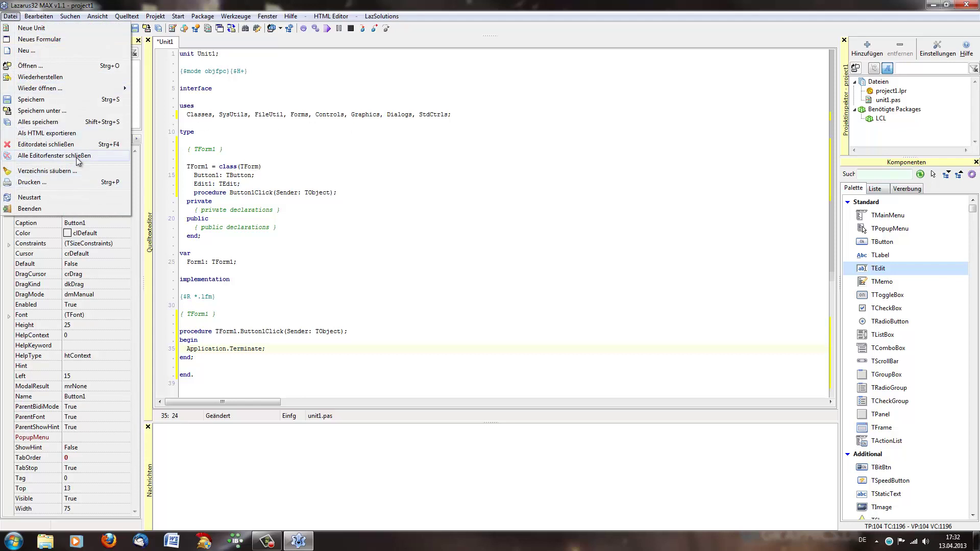
left_click(299, 132)
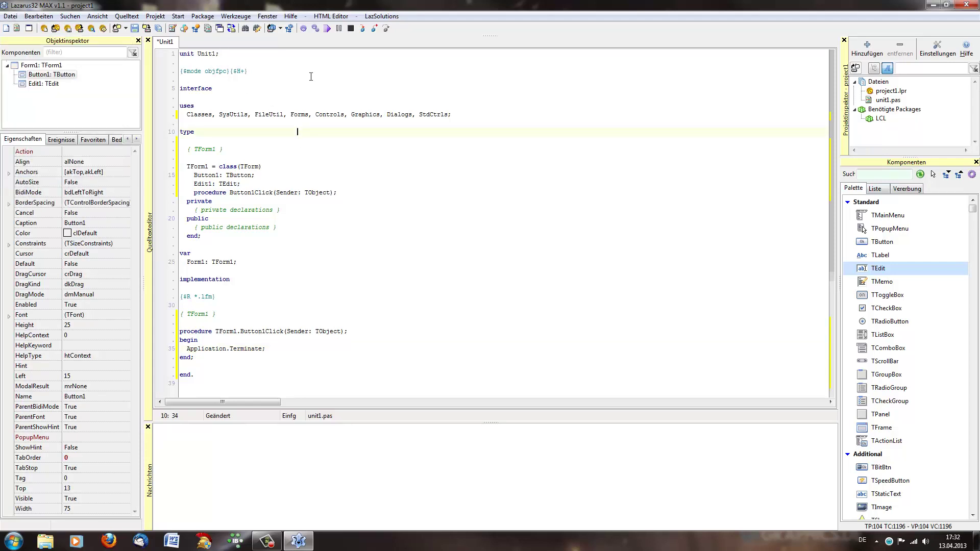
Save the project as project1.lpi with its unit unit1.pas in a new Desktop folder named Lazarus-Test
left_click(156, 15)
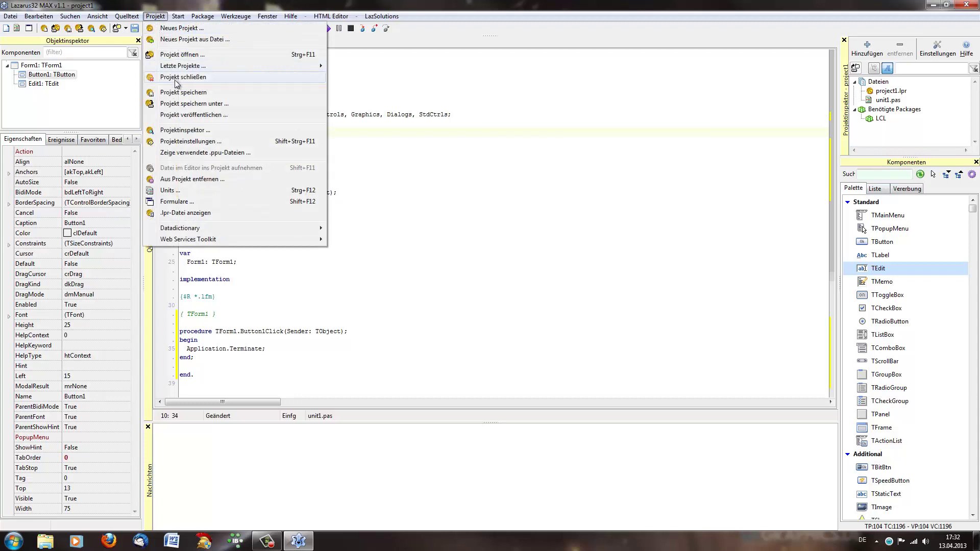
left_click(179, 104)
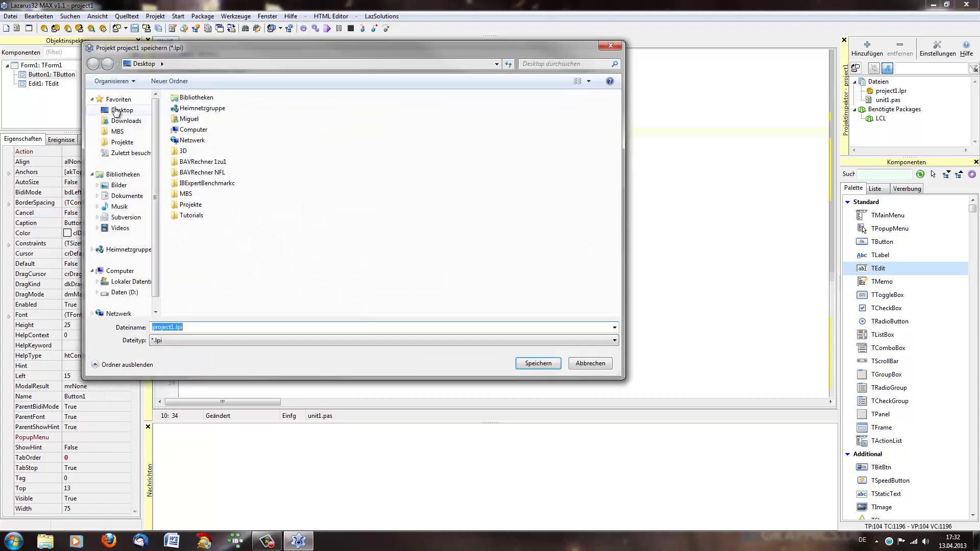
left_click(384, 214)
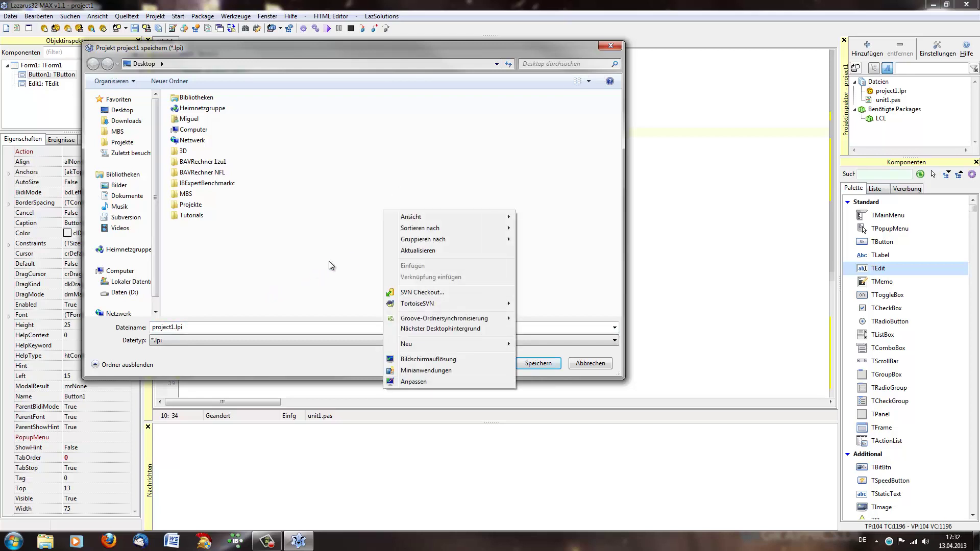
mouse_move(494, 343)
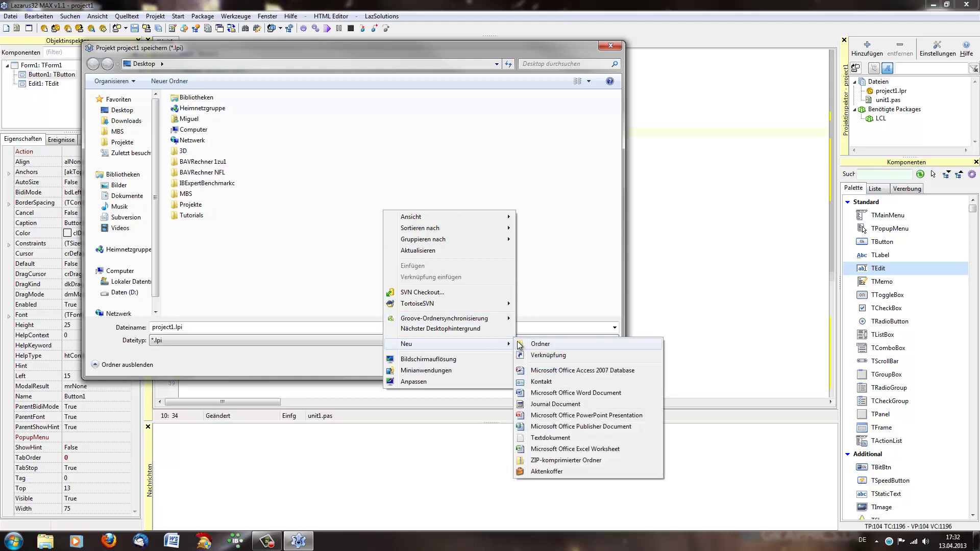
left_click(540, 343)
type("L")
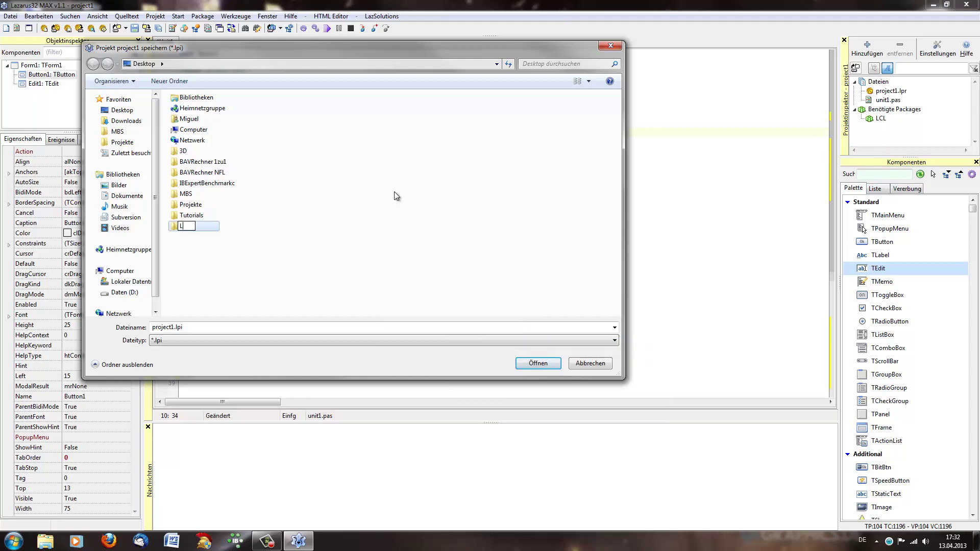
type("azarus-Test")
key("Return")
key("Return")
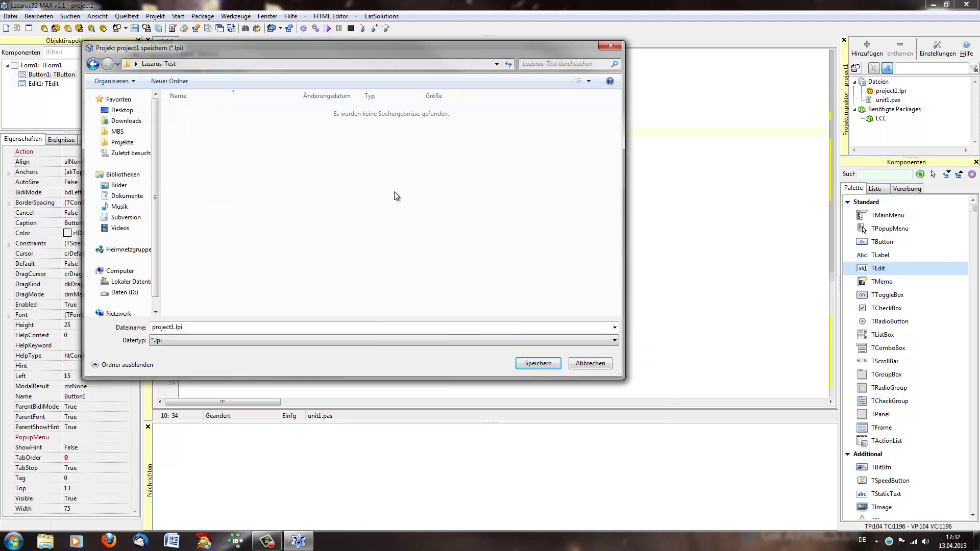
left_click(541, 363)
left_click(538, 363)
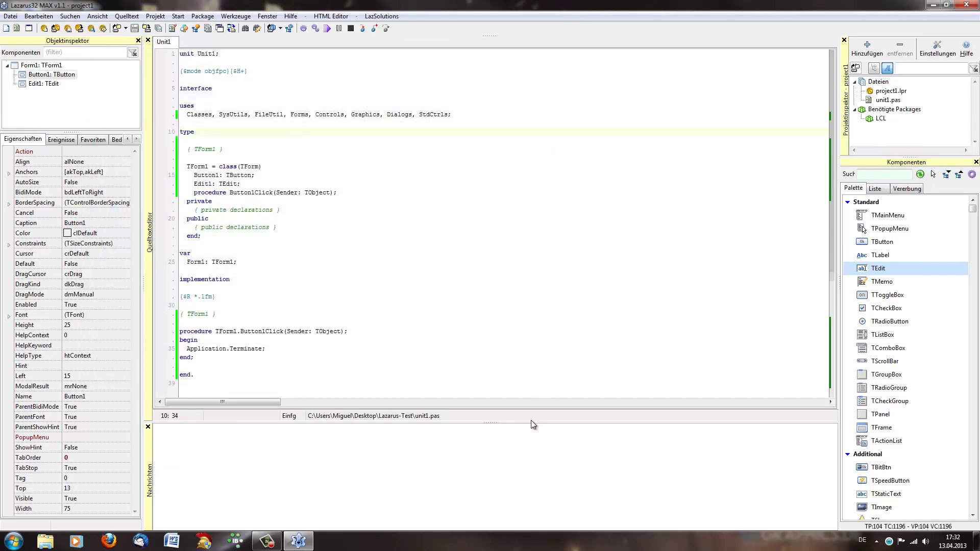
Run the project and test Button1 in the running Form1
left_click(327, 28)
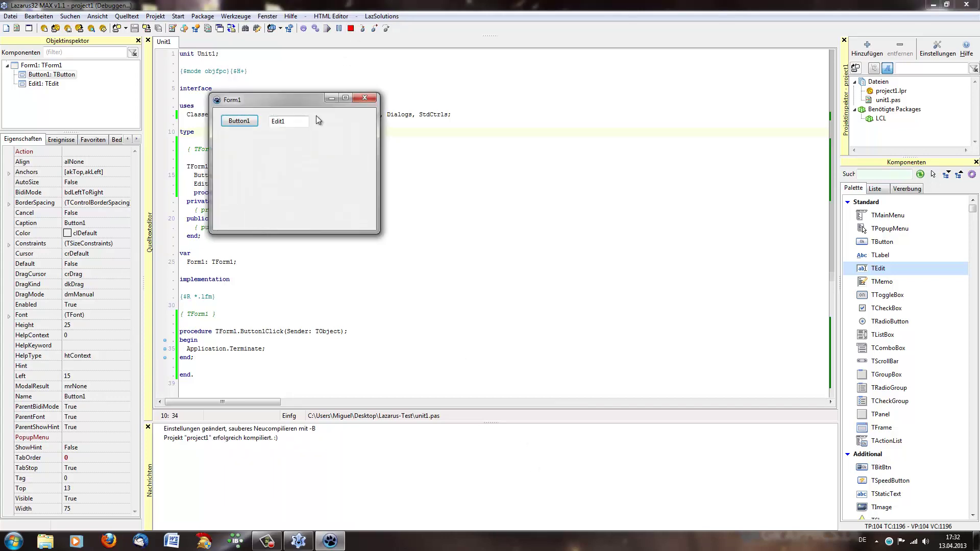
left_click(256, 123)
Clean up and compile the project with all output and source directories included, and extend the code editor downward over the messages area
left_click(178, 17)
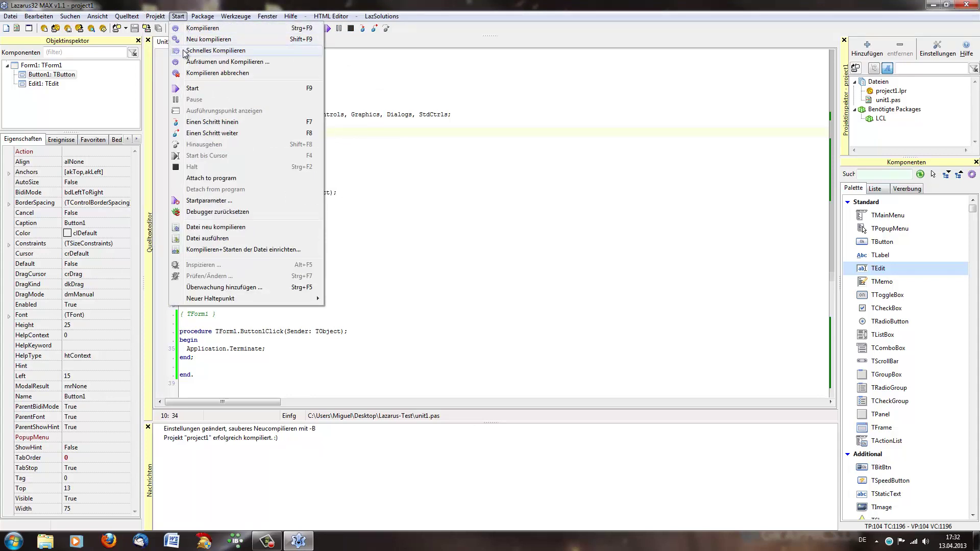
left_click(194, 61)
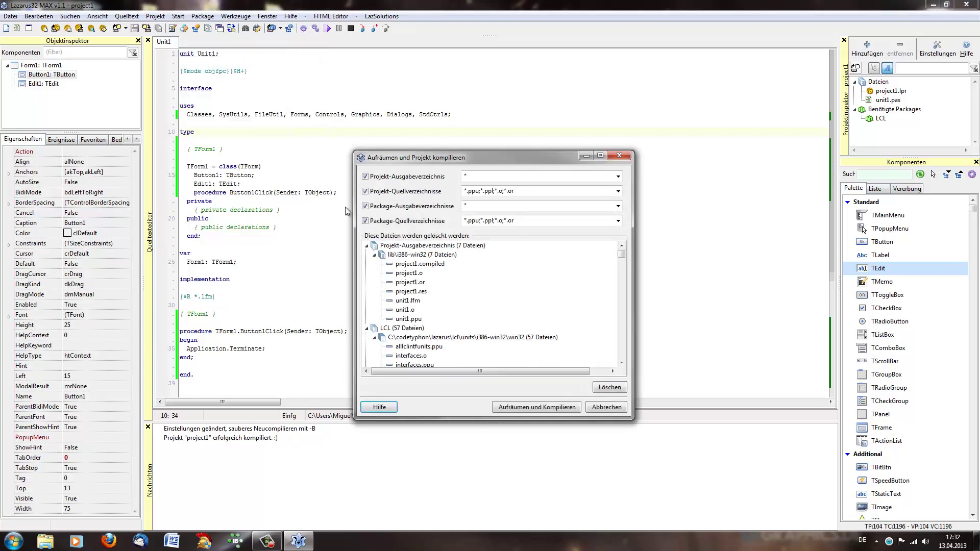
left_click(562, 409)
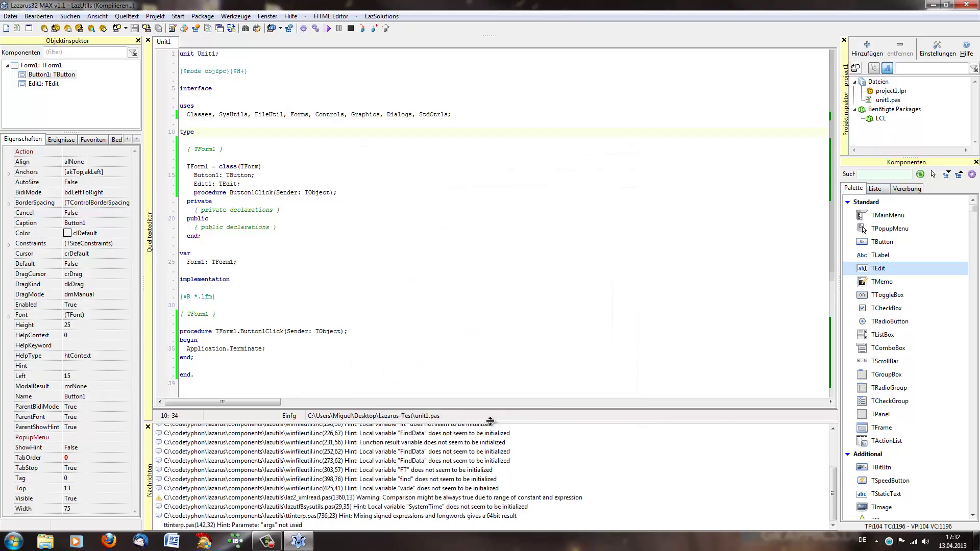
left_click_drag(490, 422, 490, 442)
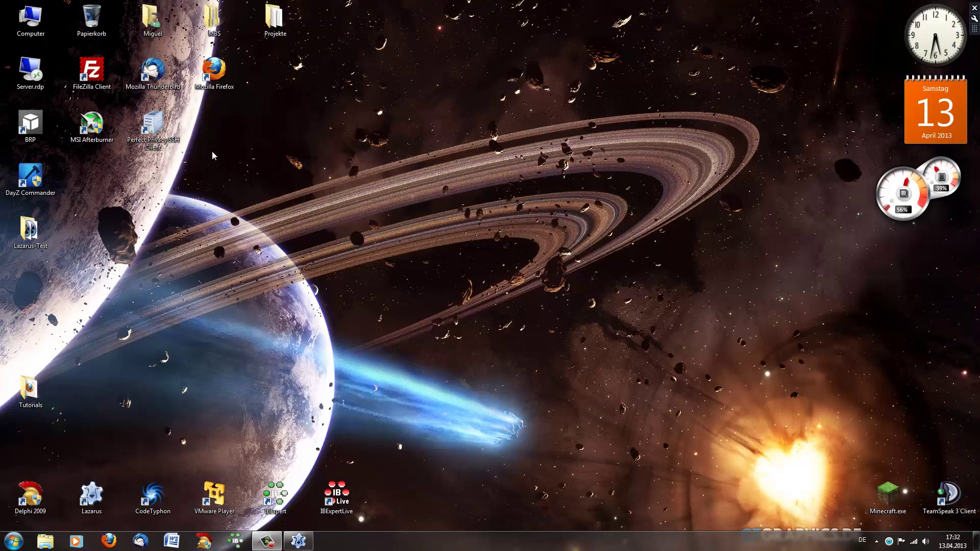
Switch to the Lazarus-Test folder on the Desktop, launch project1.exe and test its Button1
double_click(29, 231)
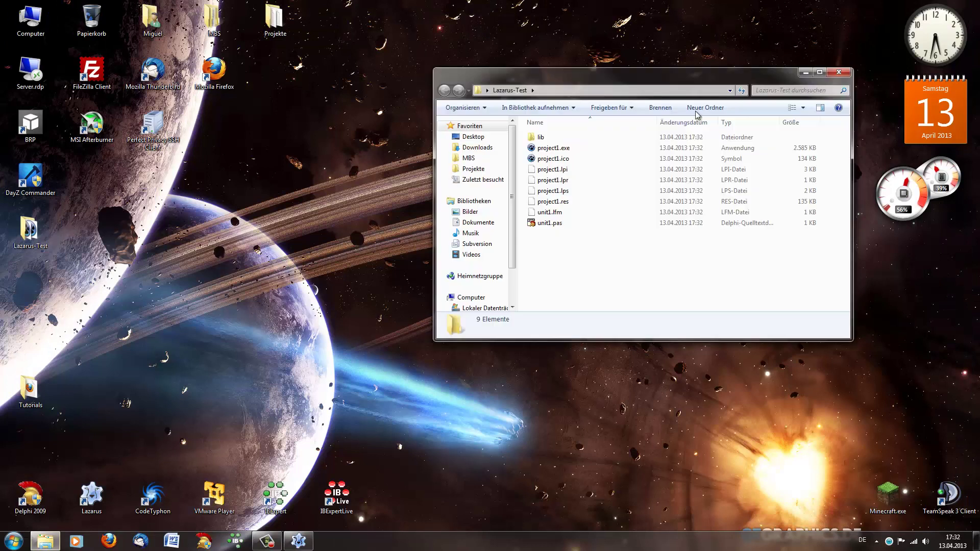
left_click_drag(641, 80, 650, 90)
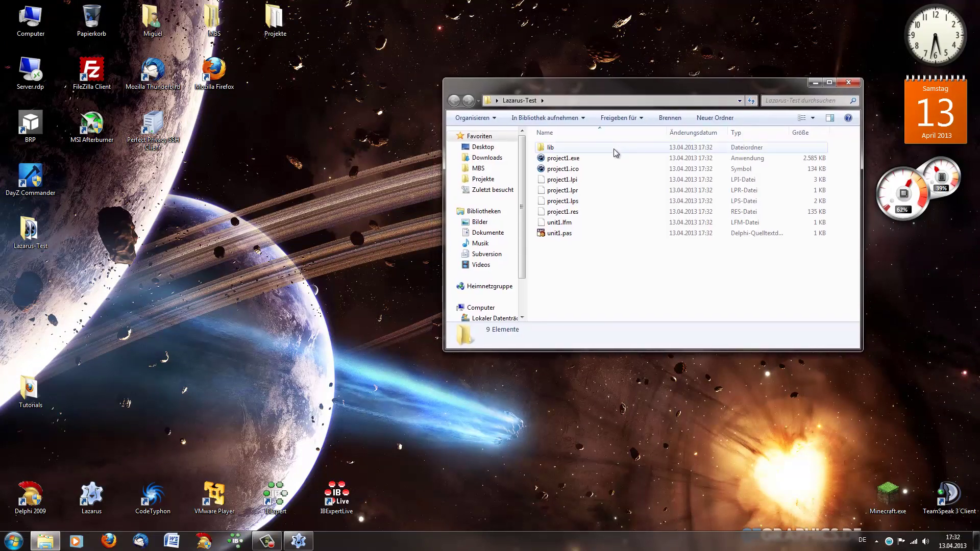
double_click(582, 158)
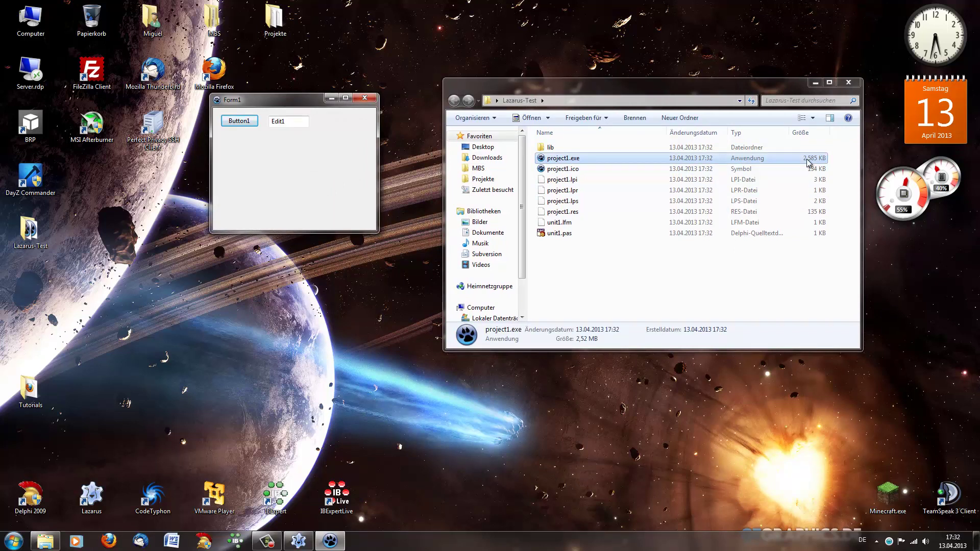
left_click(240, 123)
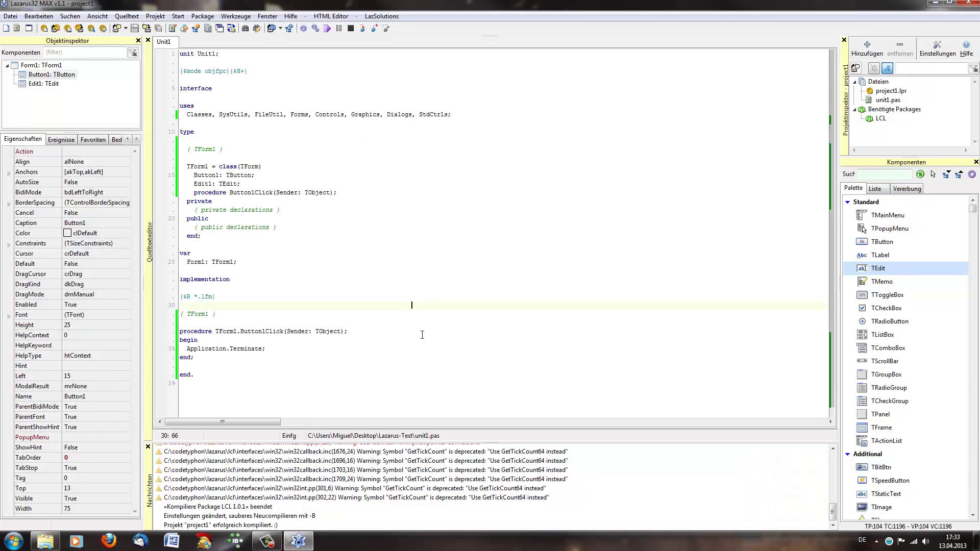
Open the project options at the application settings and examine the image file types that can be loaded as the program icon
left_click(155, 15)
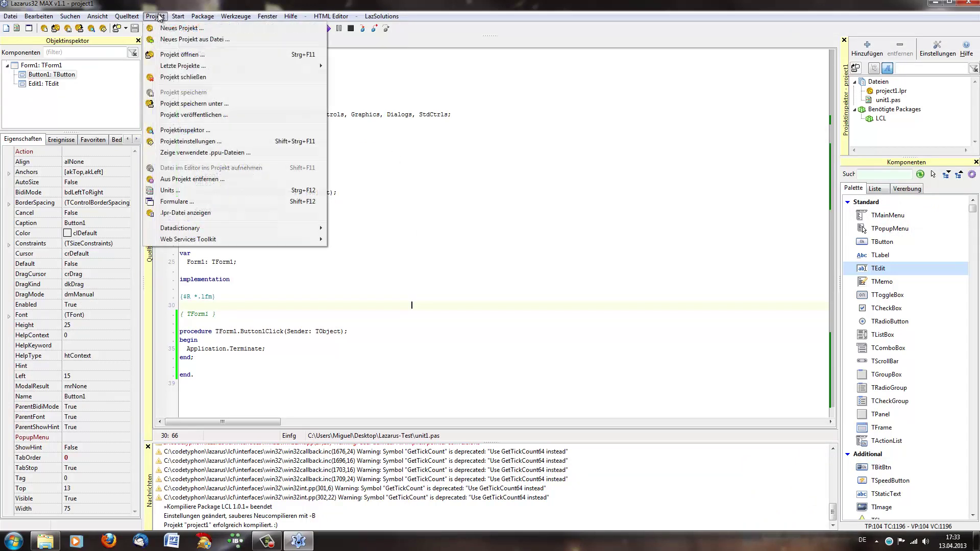
left_click(230, 142)
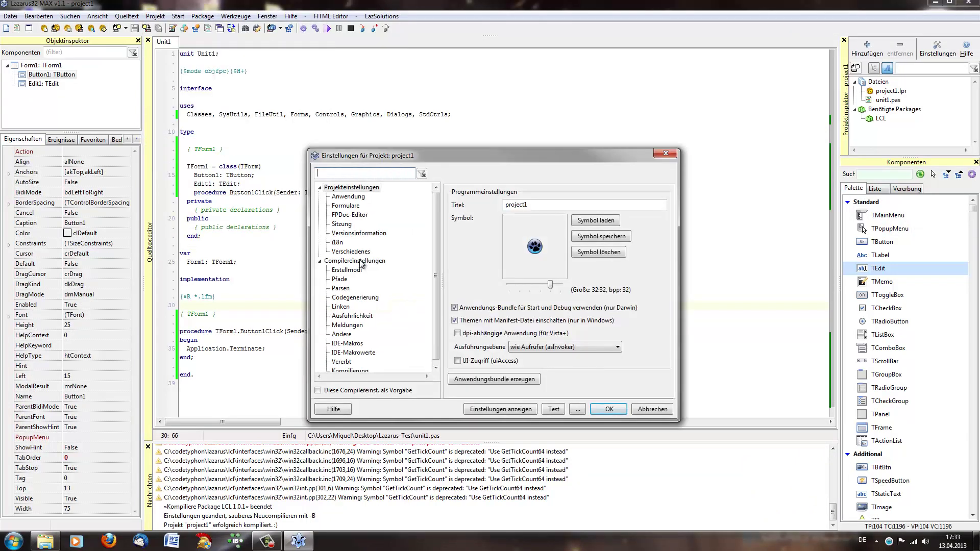
left_click(344, 198)
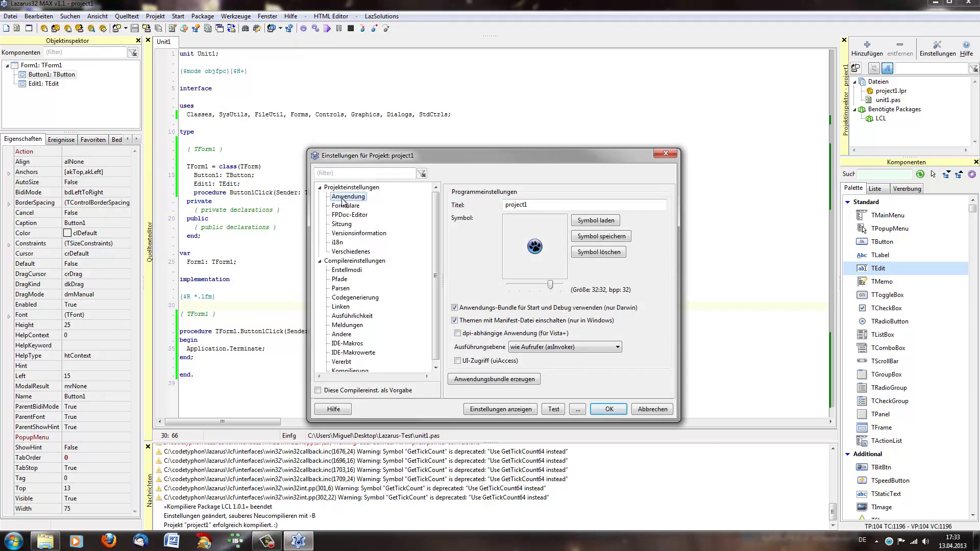
left_click(609, 221)
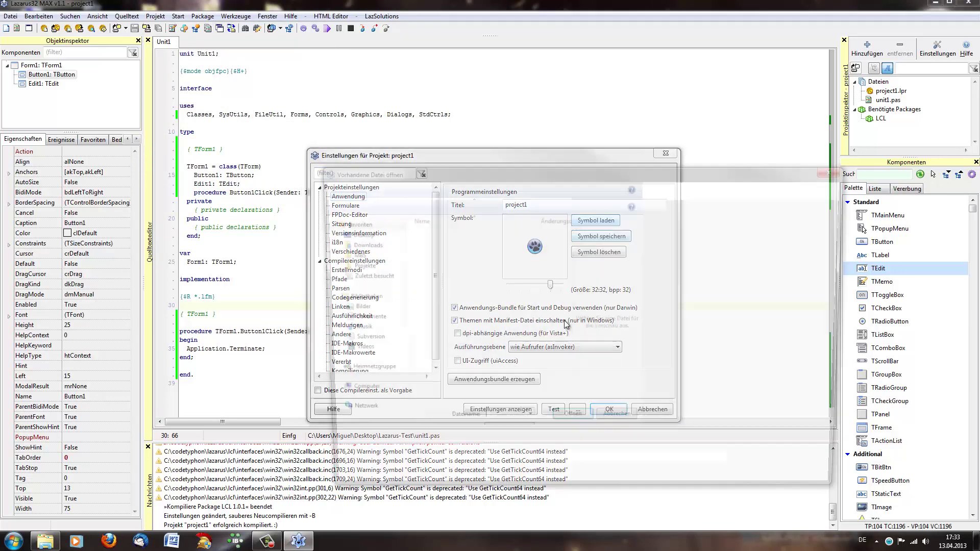
left_click(823, 471)
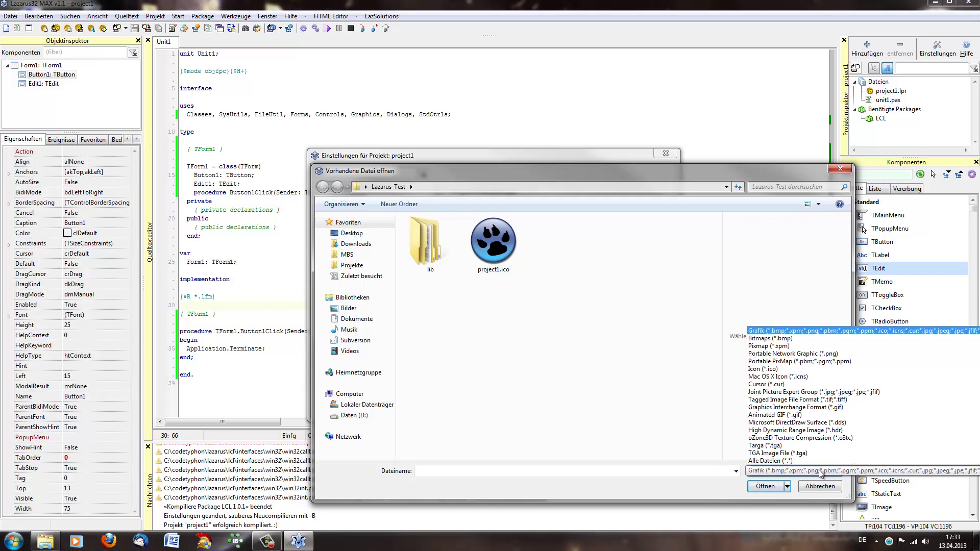
left_click(816, 470)
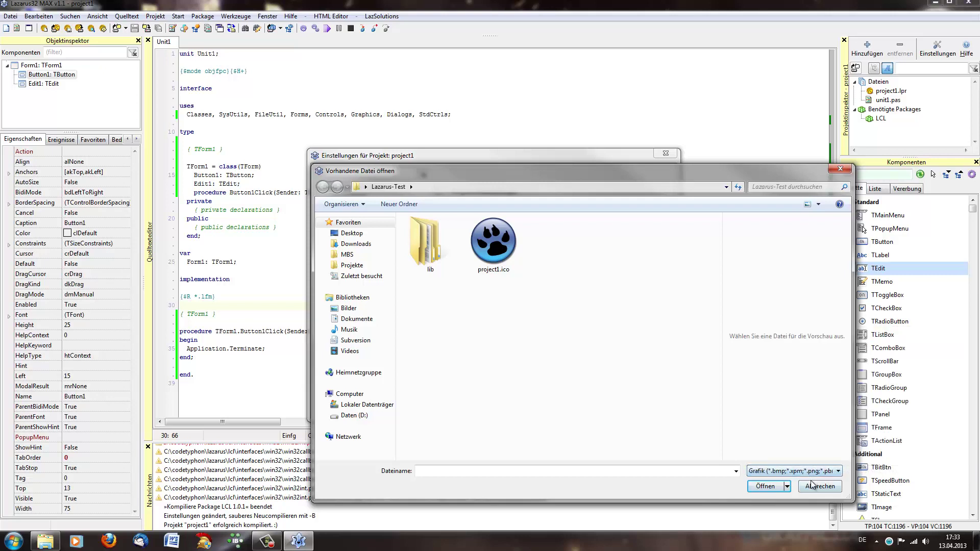
left_click(812, 484)
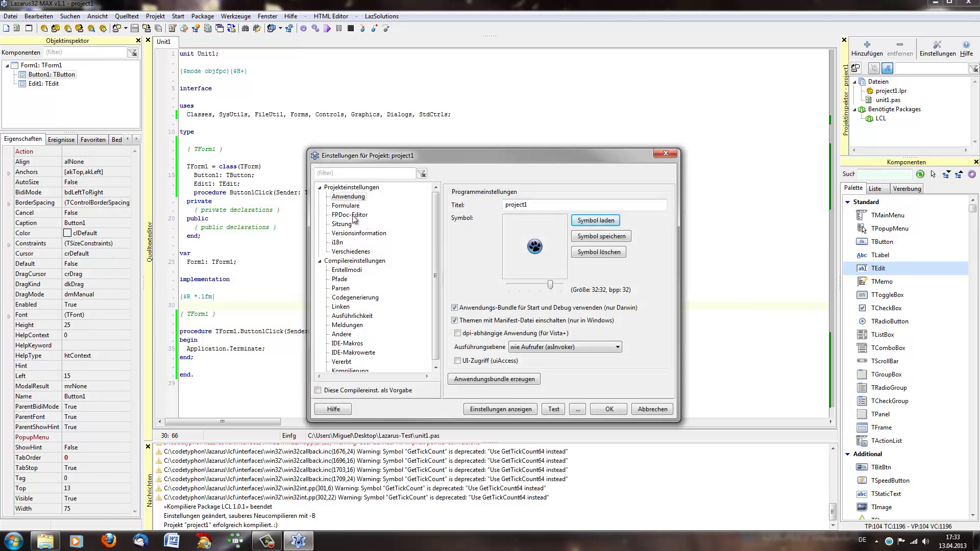
Examine the project options from Formulare through Verschiedenes and the Erstellmodi compiler settings, widening the dialog and moving it over the code editor
left_click(346, 206)
left_click(348, 215)
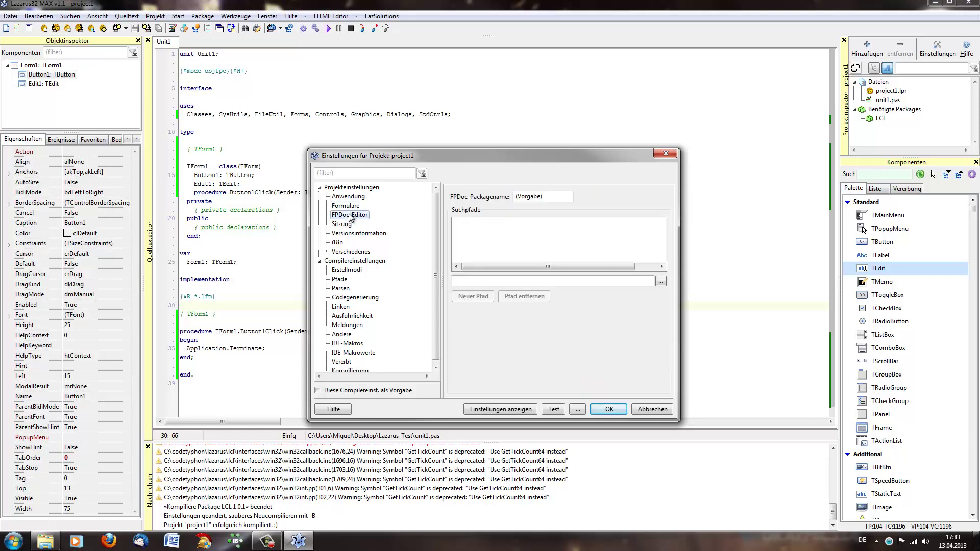
left_click(346, 224)
left_click(351, 234)
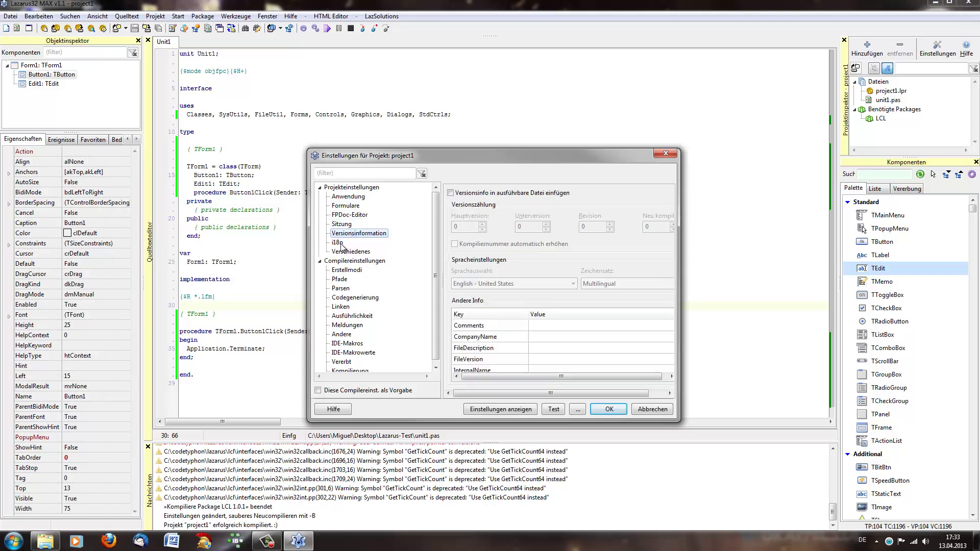
left_click(339, 243)
left_click(348, 252)
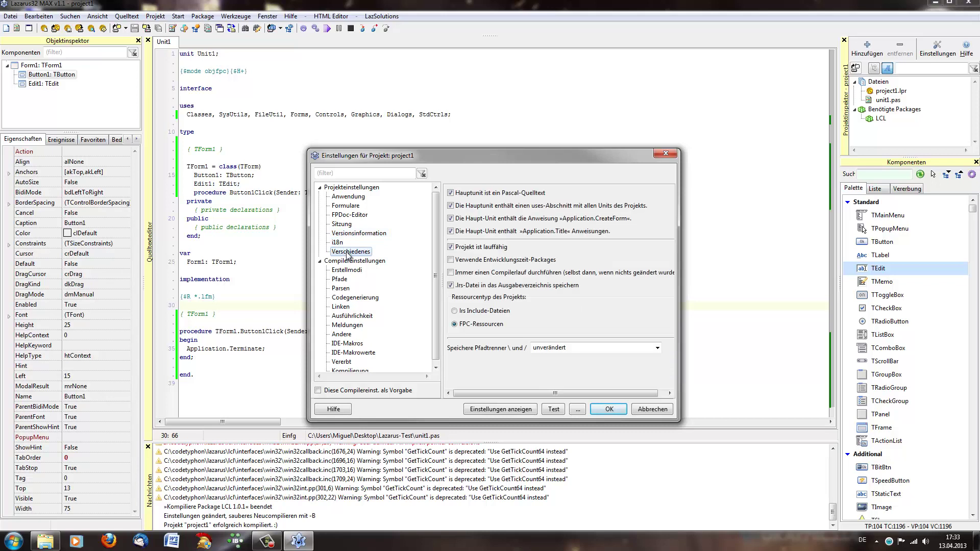
left_click(369, 270)
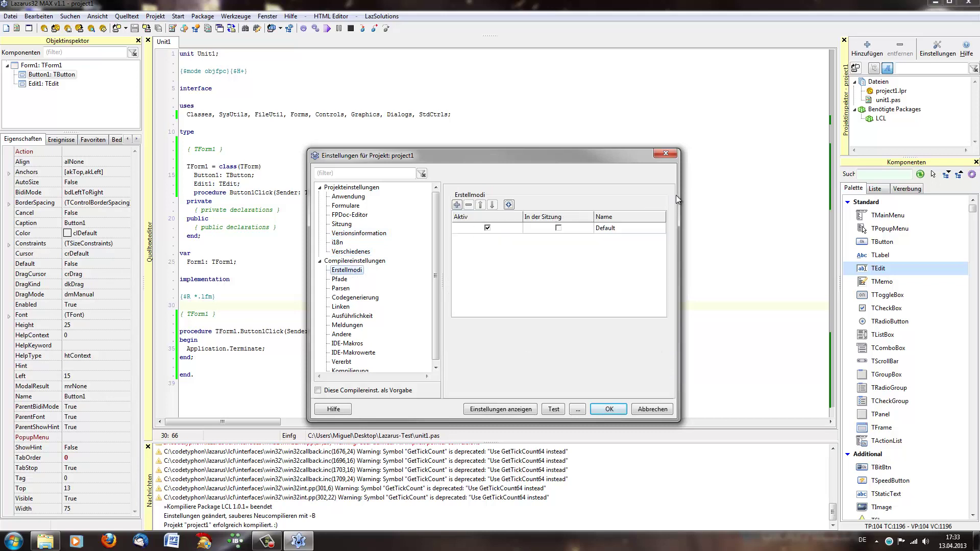
left_click_drag(680, 198, 876, 198)
left_click_drag(608, 158, 520, 105)
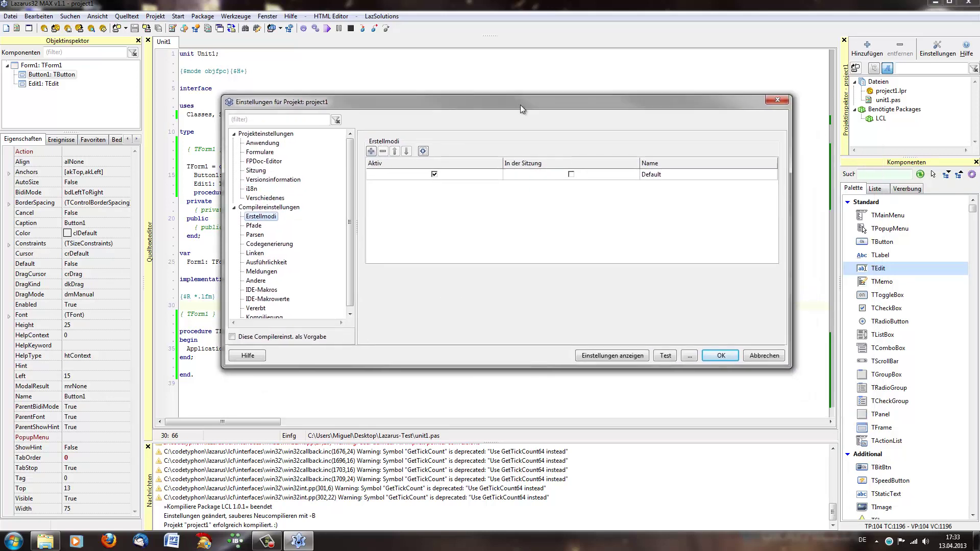
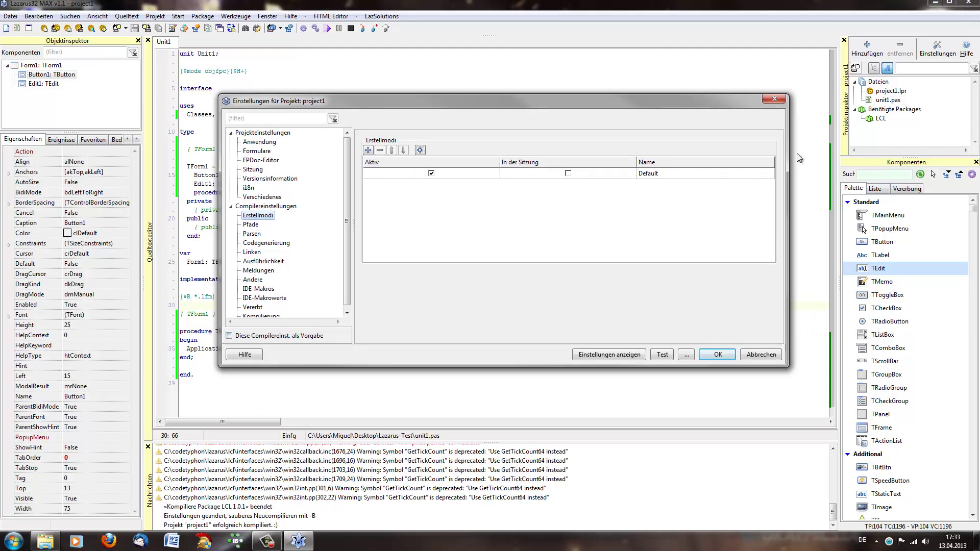
Narrow the project options dialog and rename the Default build mode to Debug (win32)
left_click_drag(789, 158, 729, 170)
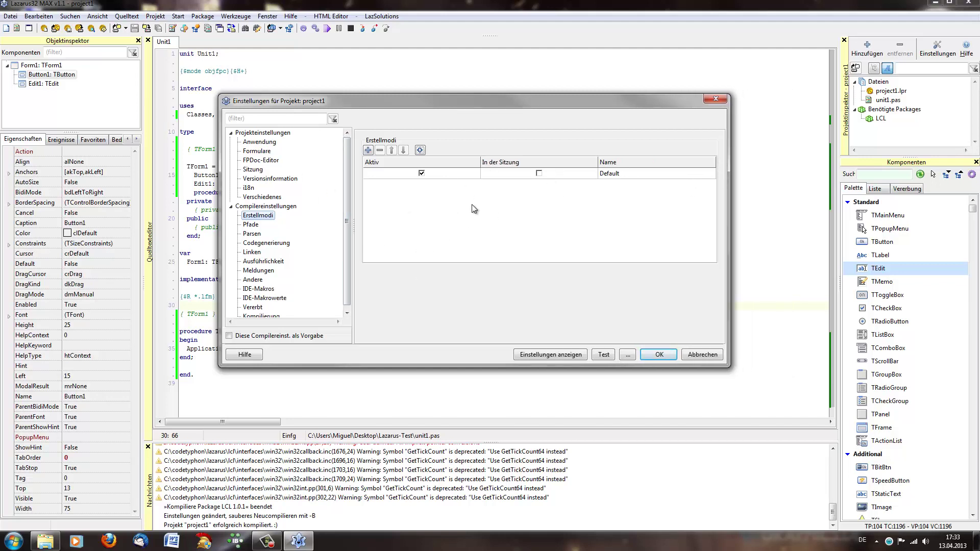
left_click(392, 173)
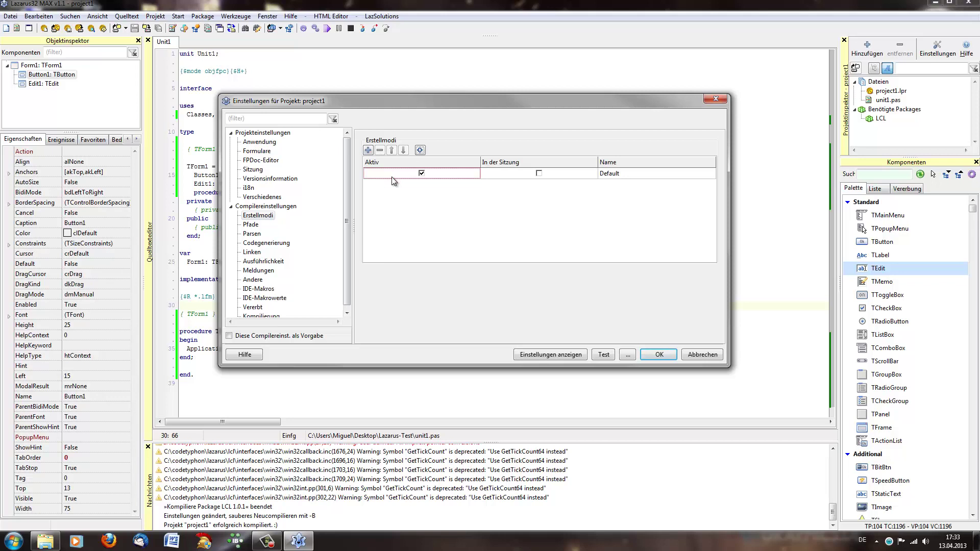
left_click(615, 174)
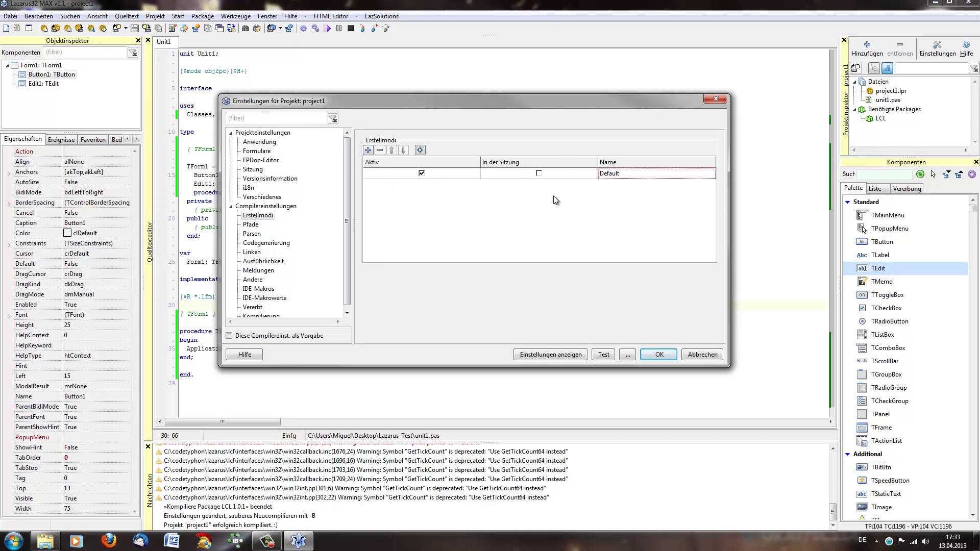
left_click(625, 174)
type("Debug (win32)")
key("Return")
Add a second build mode and name it Release (Win32)
left_click(368, 150)
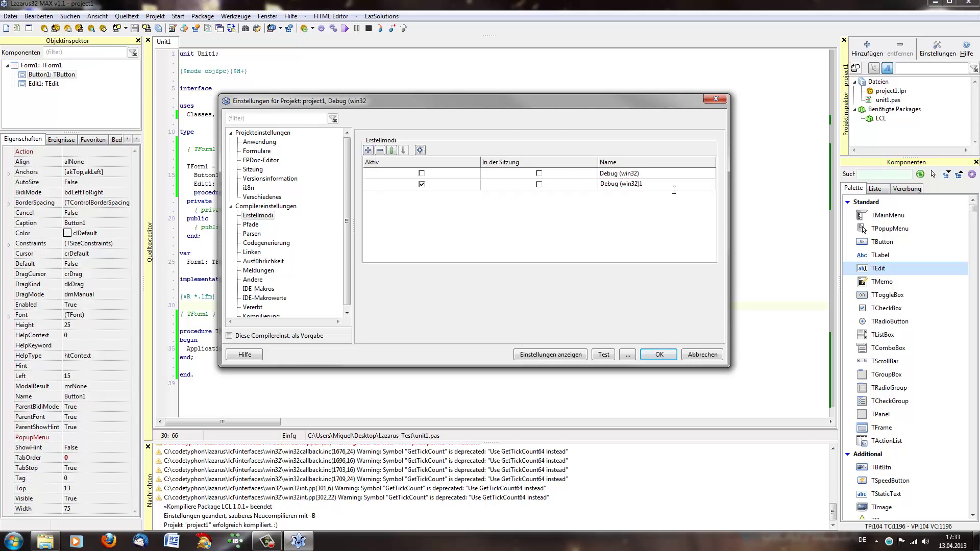
key("ctrl+a")
type("Release (Win32)")
key("Return")
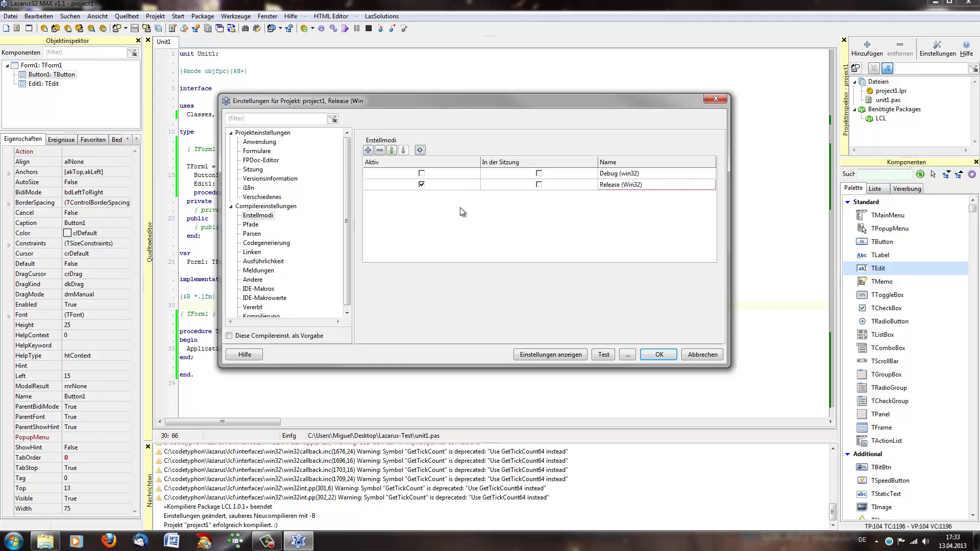
Correct the first build mode's name to Debug (Win32) and make it the active build mode
left_click(631, 174)
left_click(630, 175)
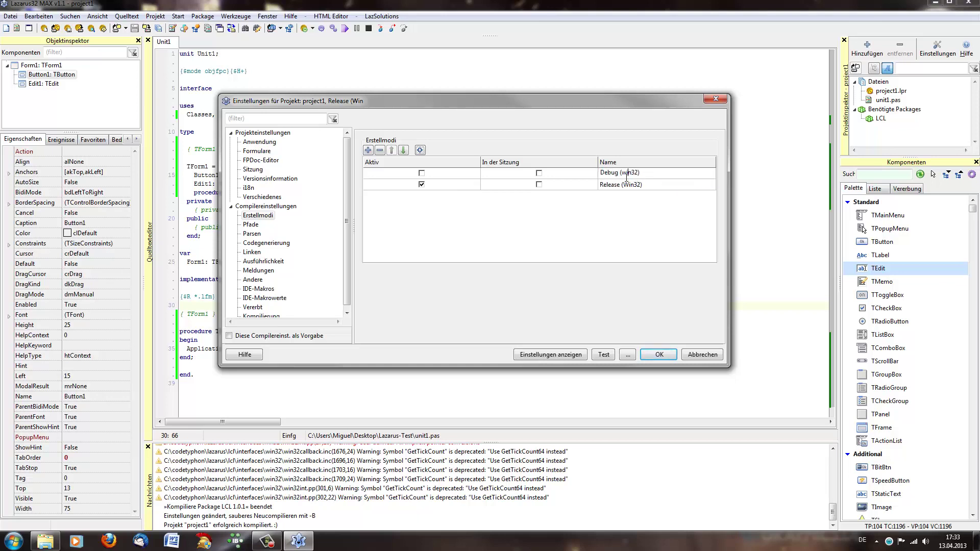
left_click(539, 184)
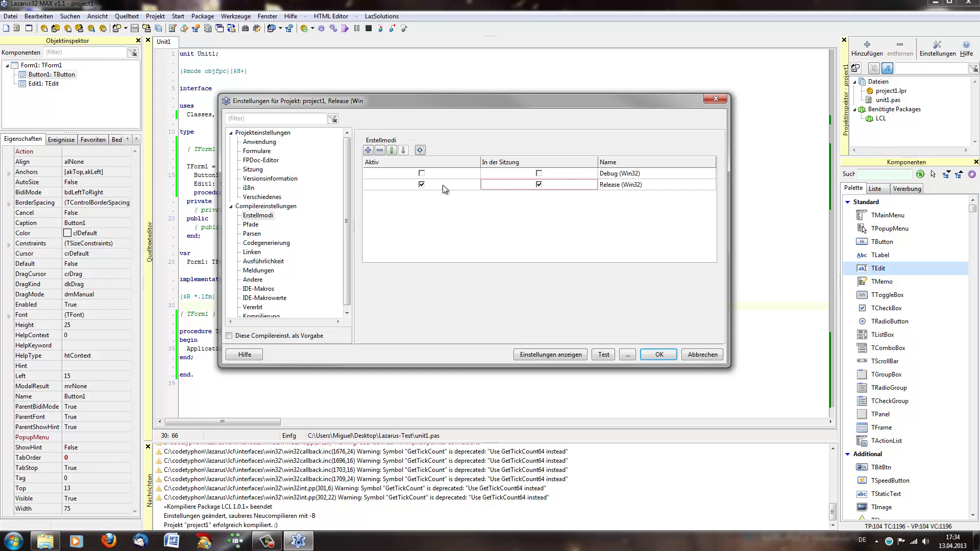
left_click(422, 173)
left_click(500, 185)
left_click(453, 176)
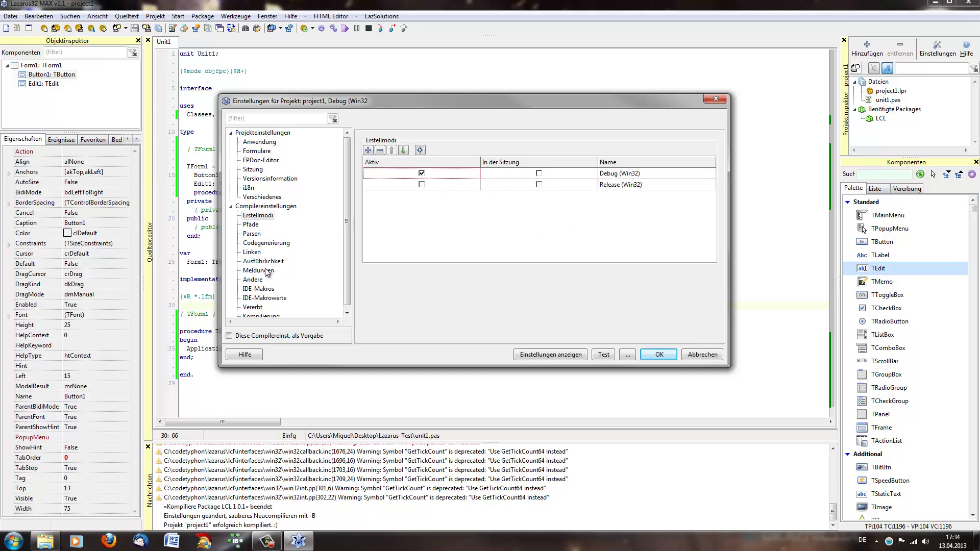
Look through the Pfade and Parsen settings and set the target operating system to Win32 under Codegenerierung
left_click(251, 225)
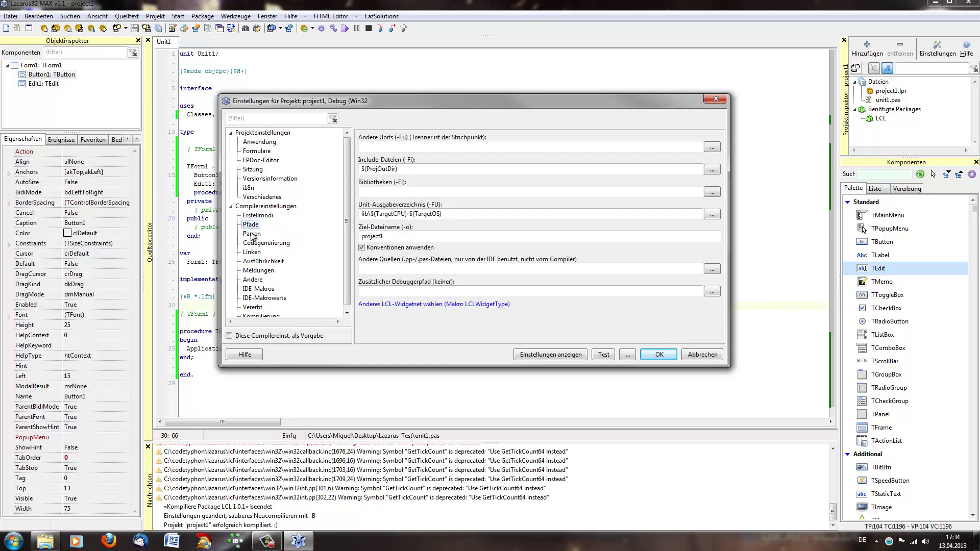
left_click(424, 235)
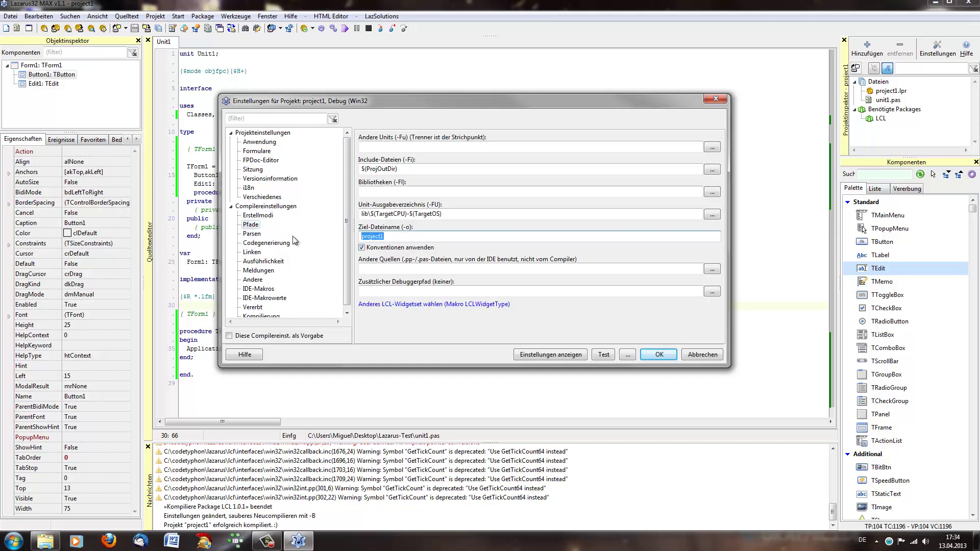
left_click(252, 234)
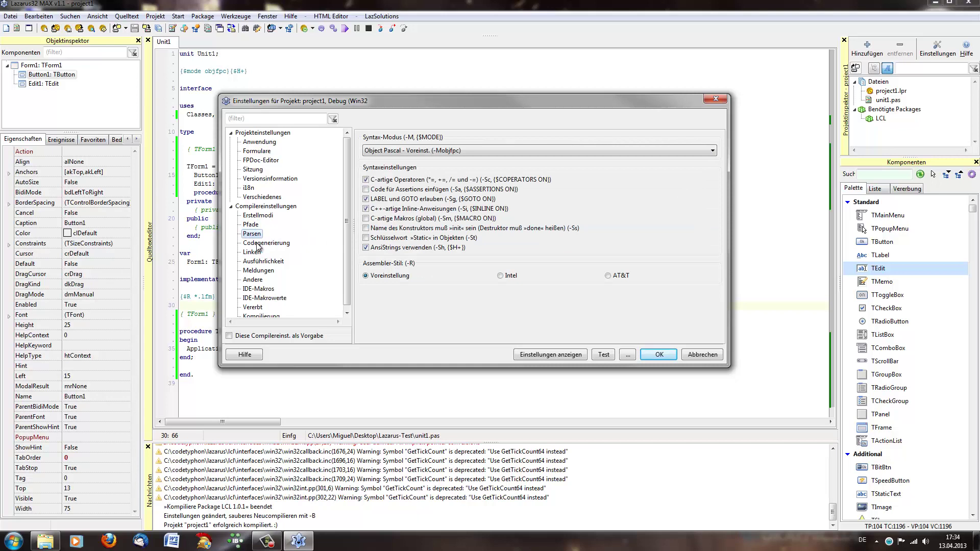
left_click(257, 243)
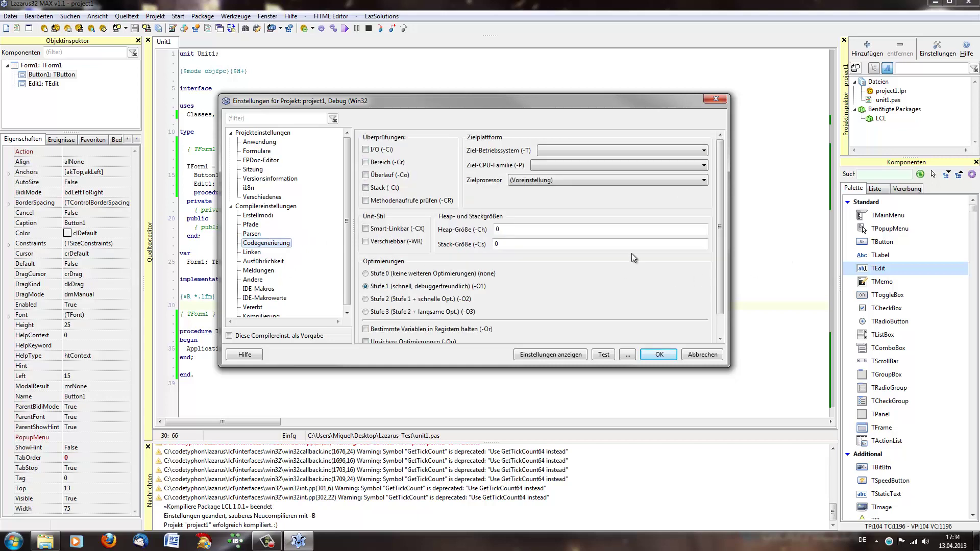
left_click(672, 150)
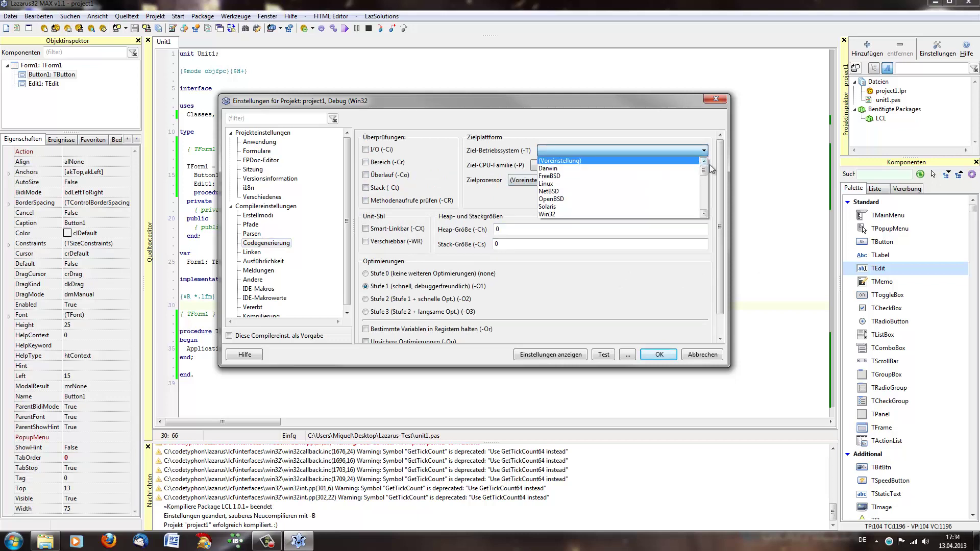
left_click_drag(705, 169, 704, 201)
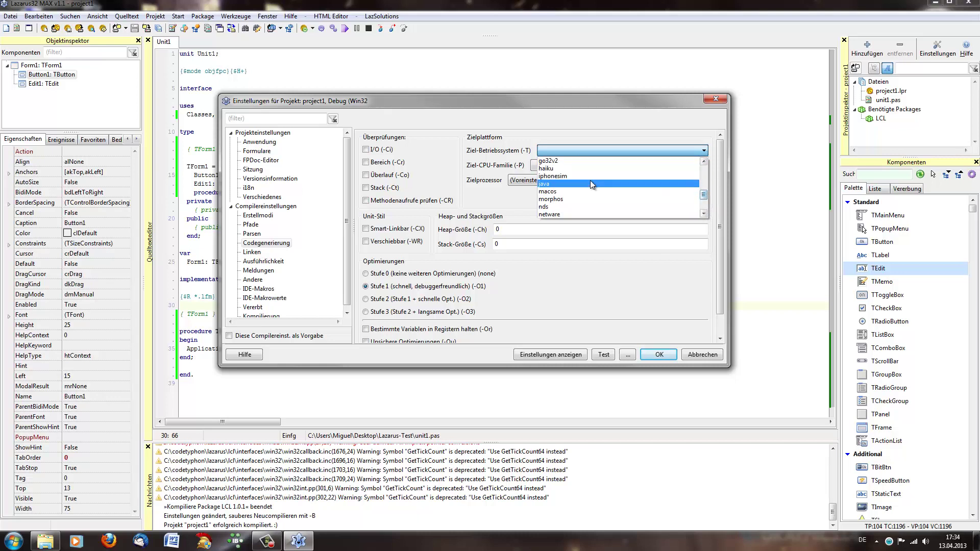
scroll(706, 193, "up", 2)
left_click_drag(706, 191, 708, 176)
left_click(625, 188)
Set the target CPU family to i386 and keep the target processor at (Voreinstellung)
left_click(678, 167)
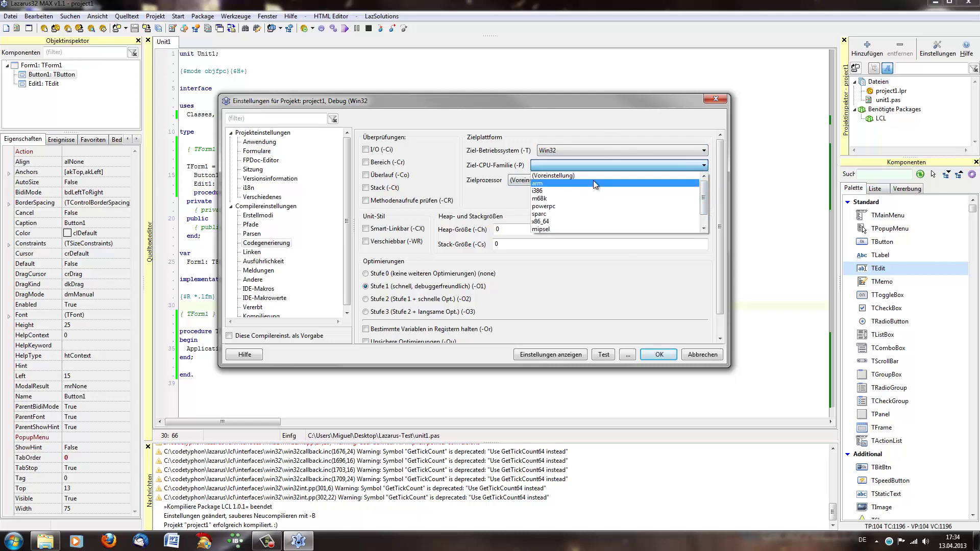
left_click(568, 190)
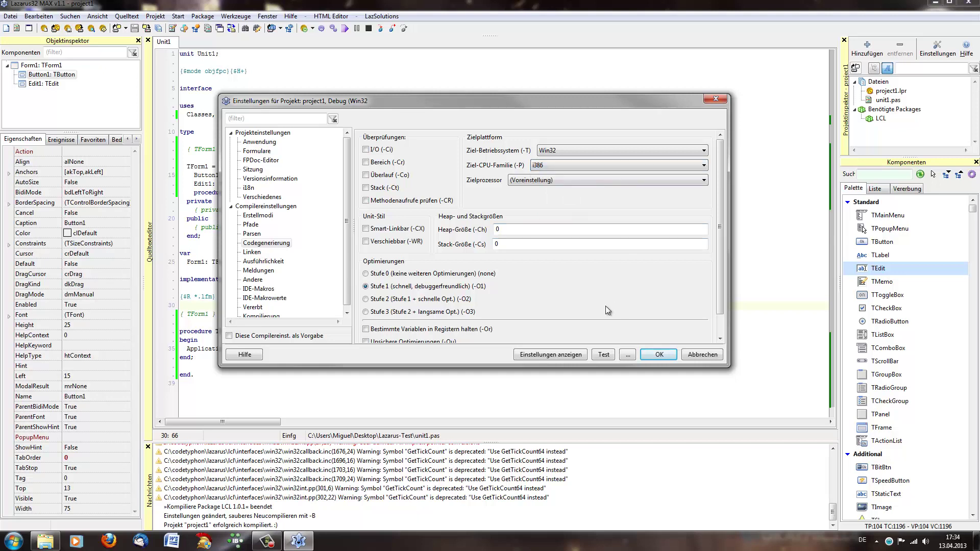
left_click(555, 183)
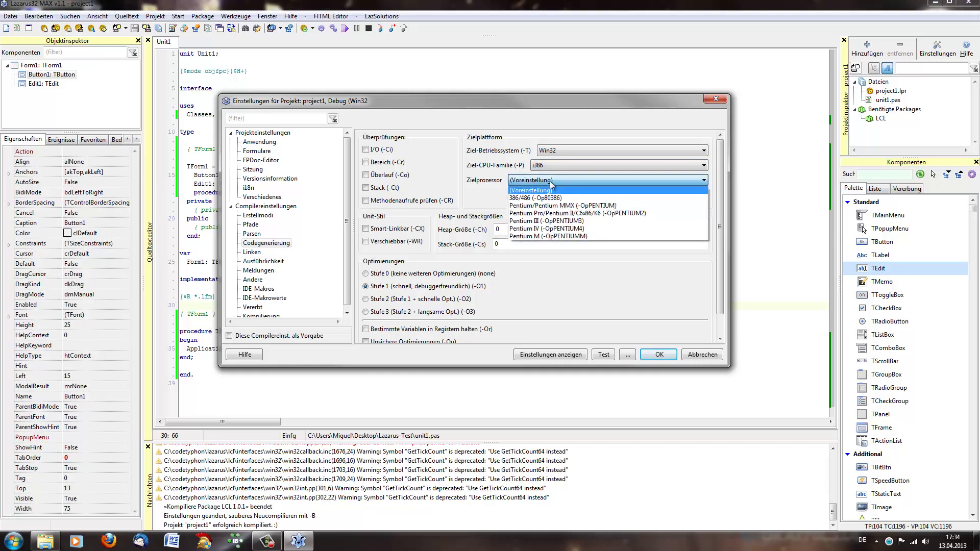
left_click(552, 180)
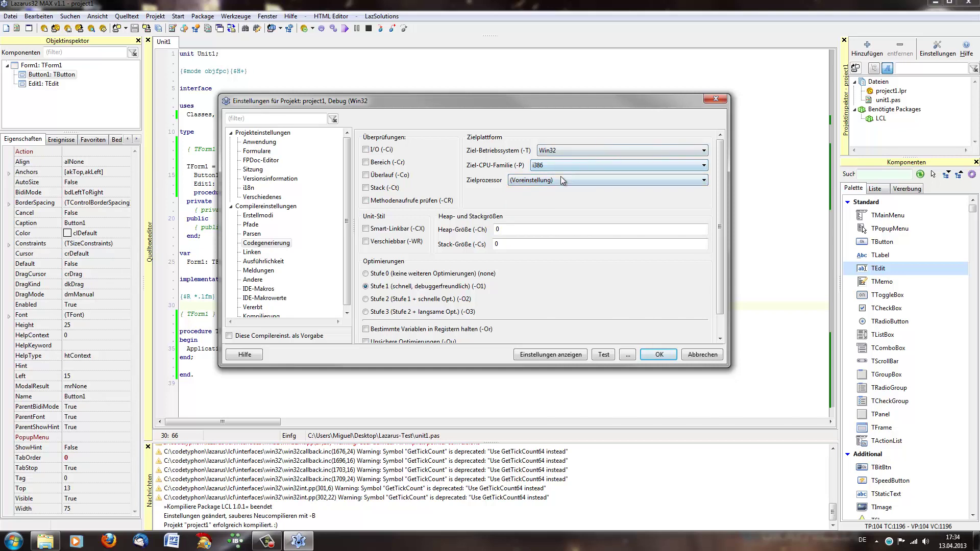
left_click(561, 180)
left_click(561, 180)
Keep debugger information for GDB enabled in the Linken settings, check Erstellmodi again and apply the project options
left_click(250, 252)
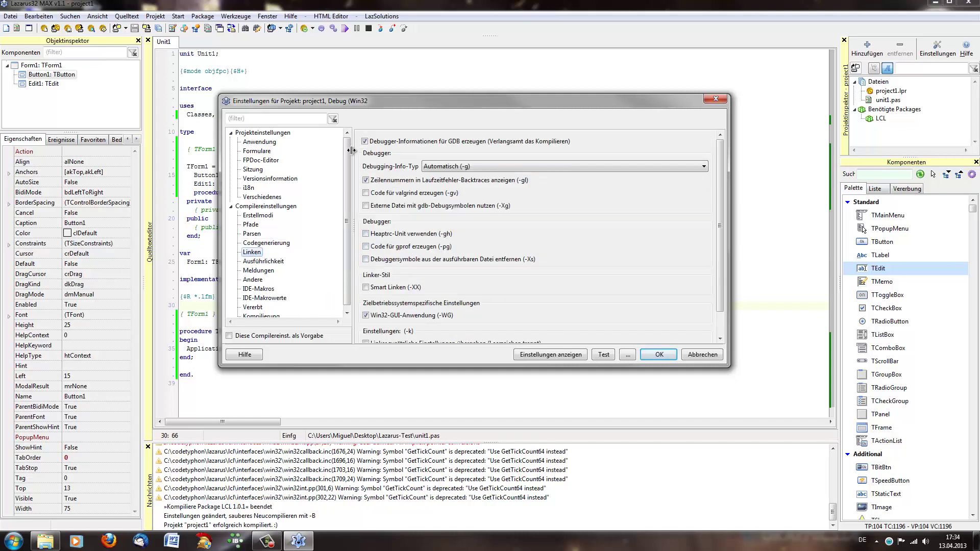
left_click(365, 141)
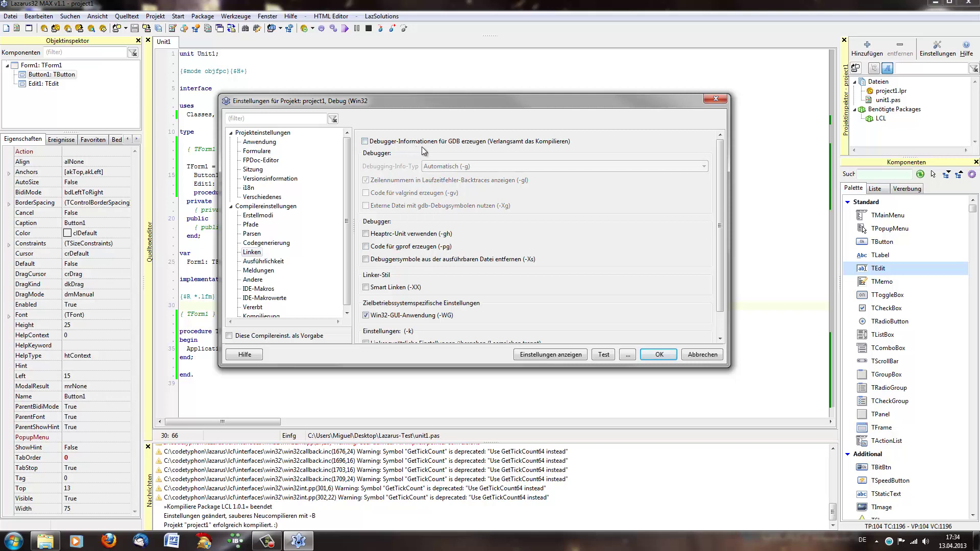
left_click(385, 143)
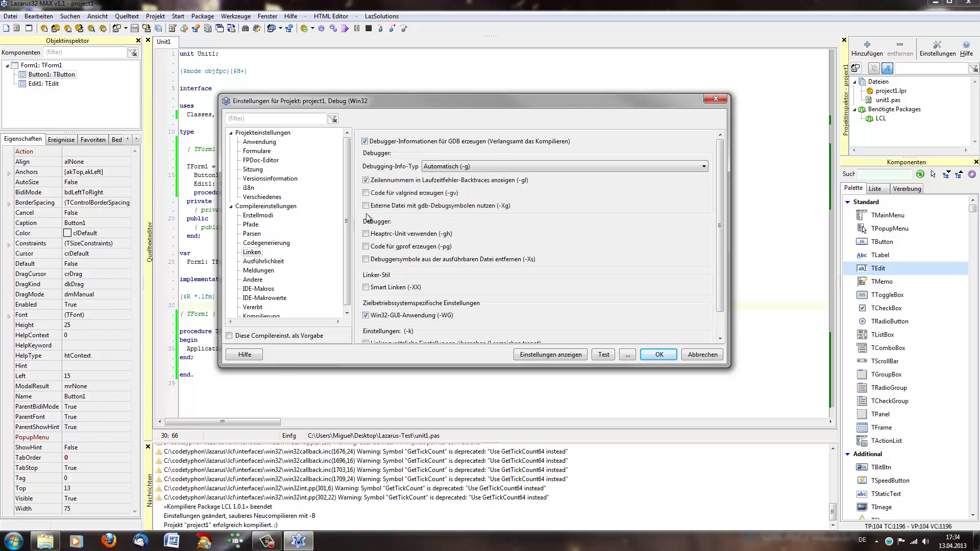
left_click(258, 216)
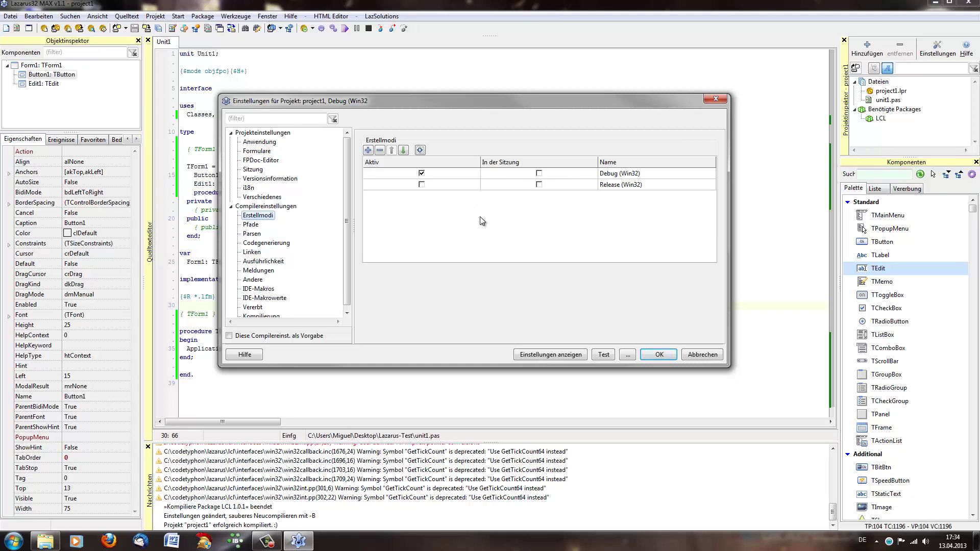
left_click(657, 356)
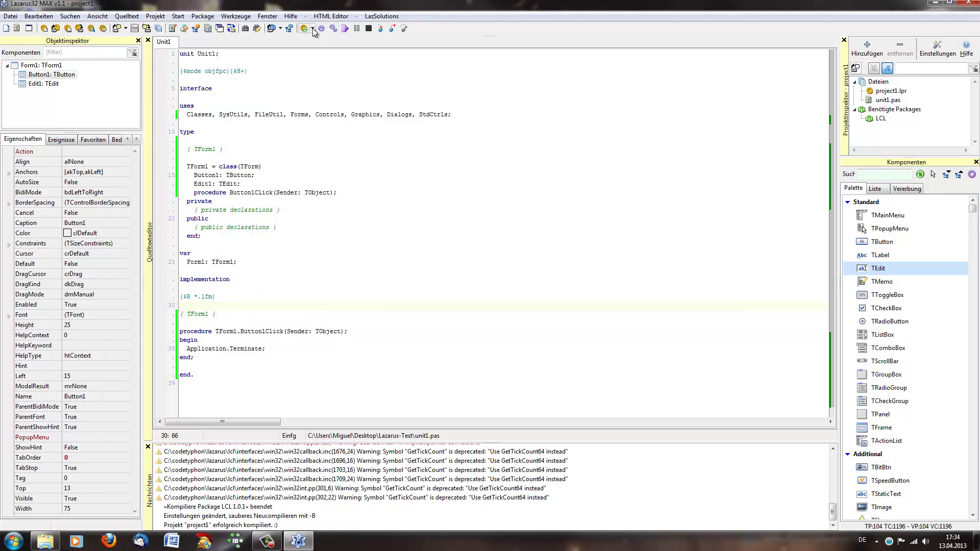
Compile the project in Debug (Win32) mode and test Button1 of project1.exe launched from the Lazarus-Test folder
left_click(311, 29)
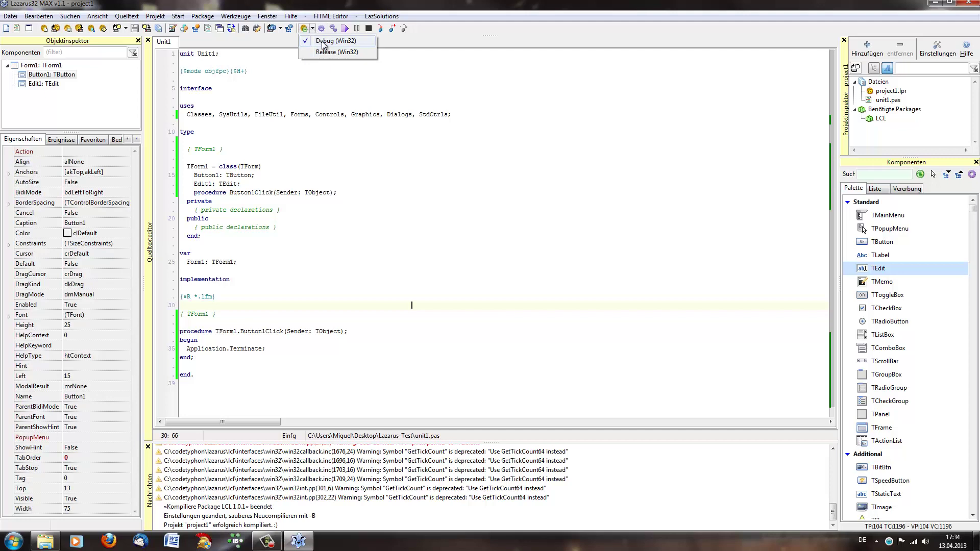
left_click(321, 28)
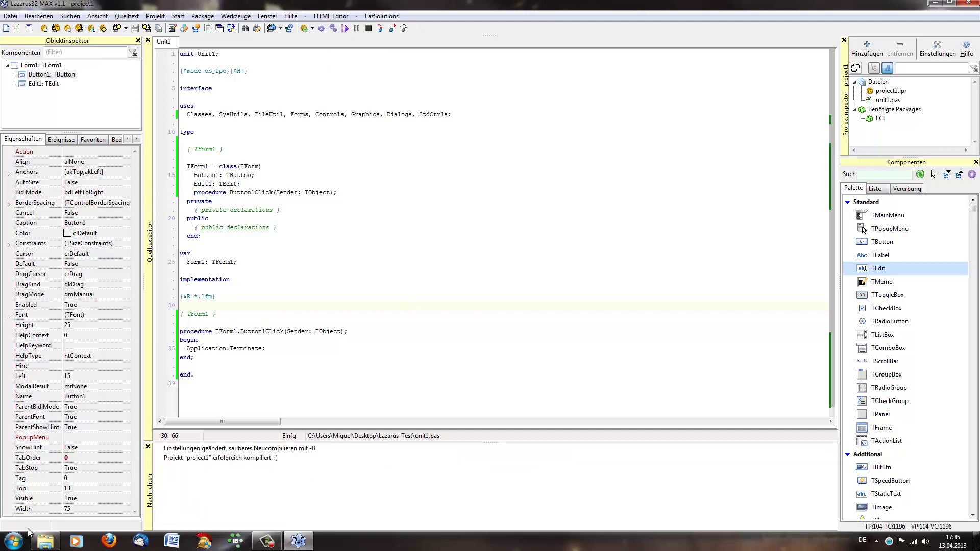
left_click(45, 540)
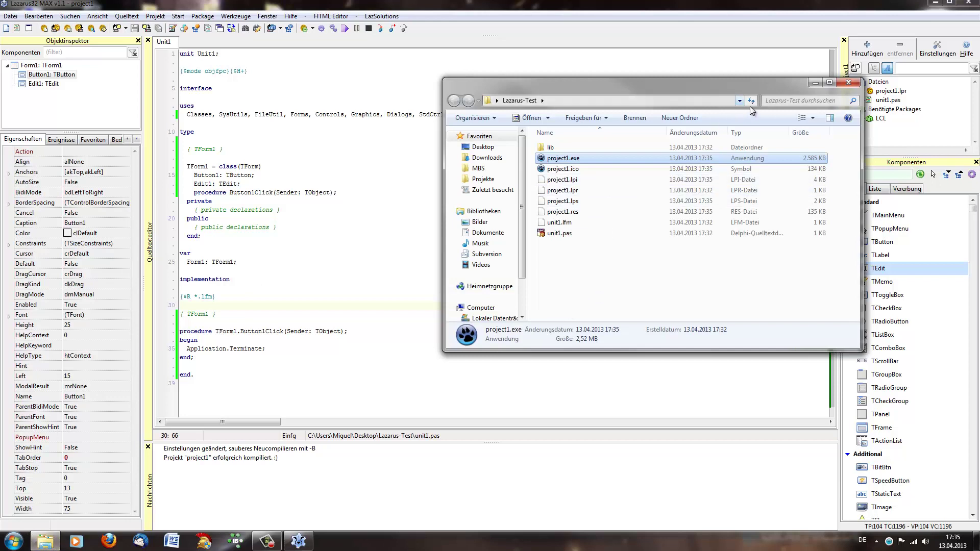
double_click(754, 160)
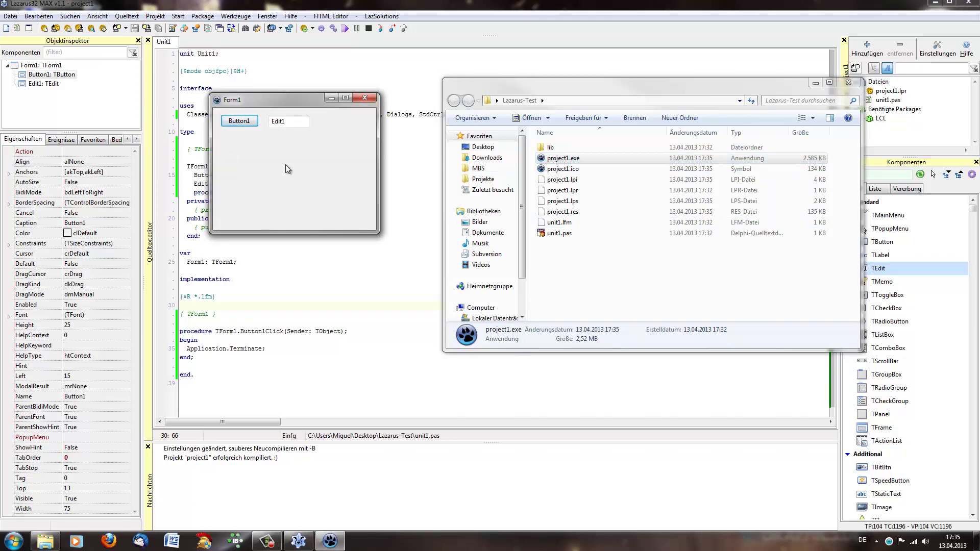
left_click(239, 124)
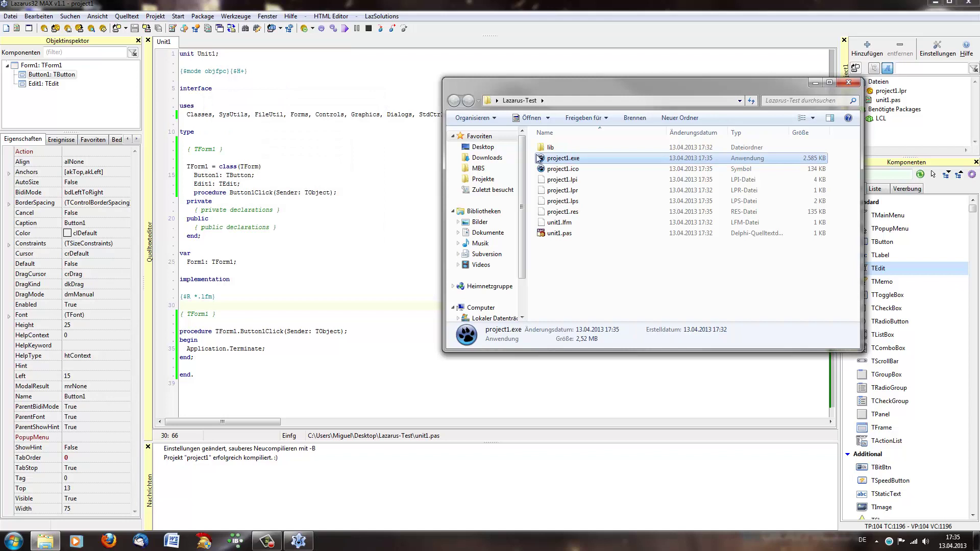
key("alt+F4")
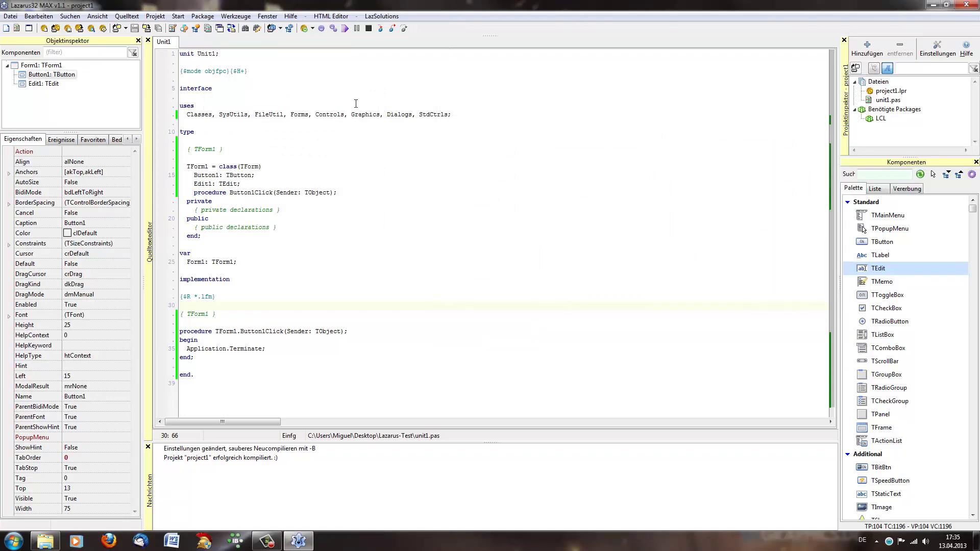
Reopen the project options and make Release (Win32) the active build mode
left_click(156, 16)
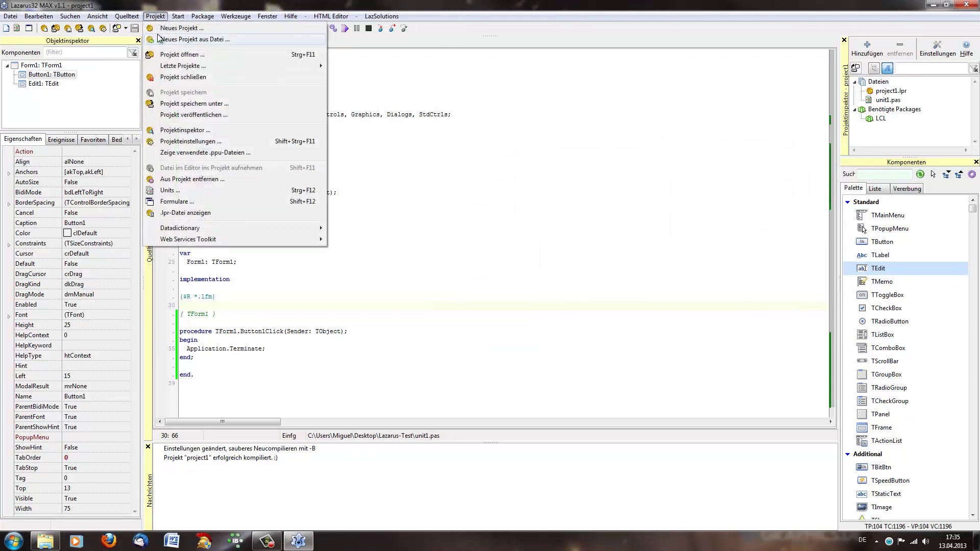
left_click(219, 149)
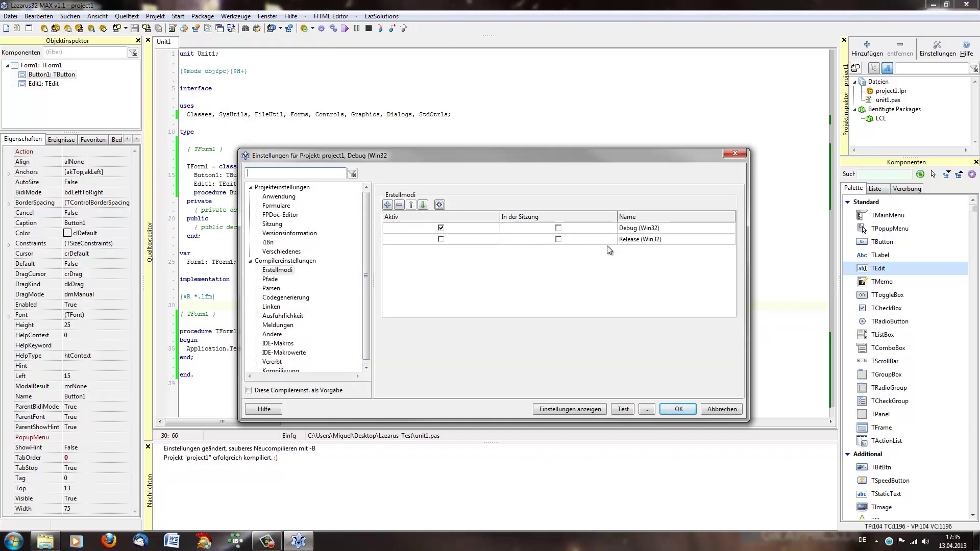
left_click(449, 239)
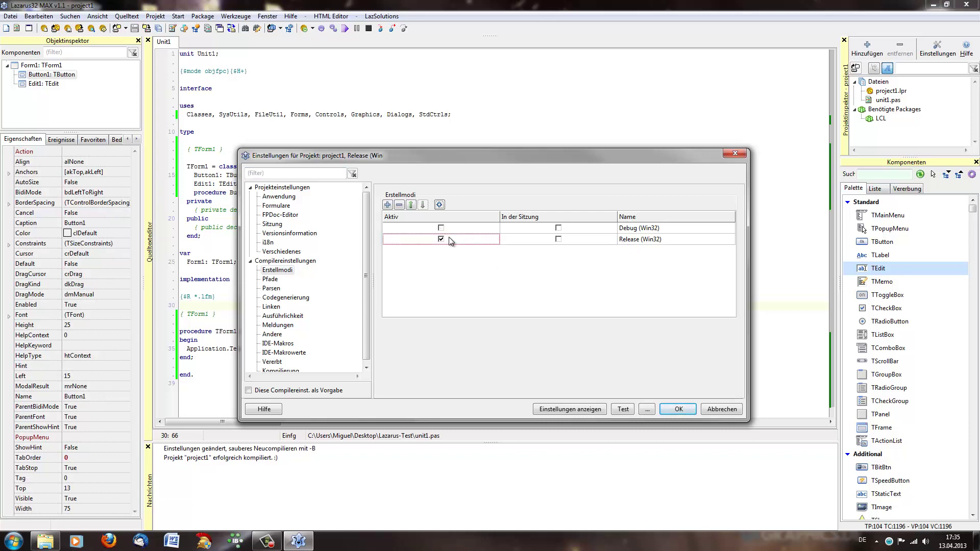
Set the Release (Win32) mode's code generation target to operating system Win32 and CPU family i386
left_click(272, 280)
left_click(272, 288)
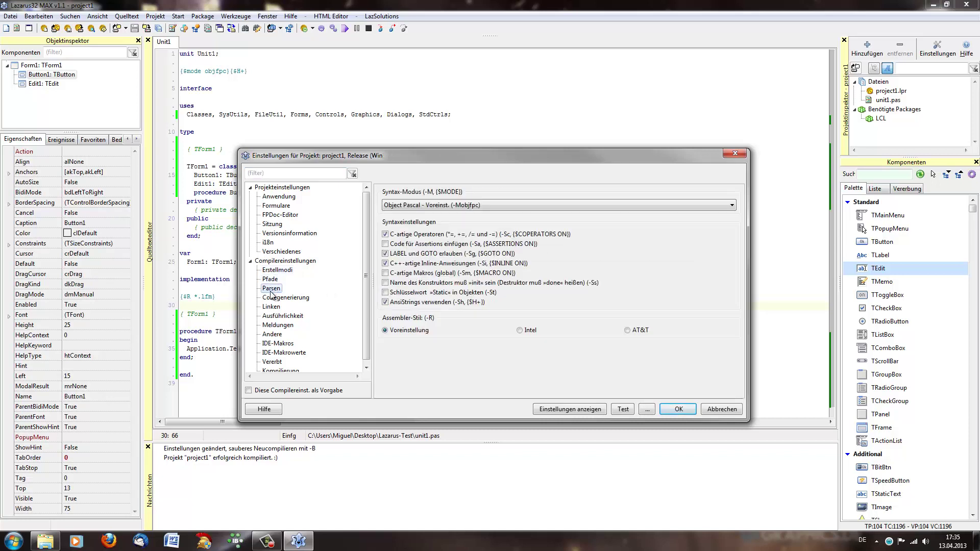
left_click(285, 298)
left_click(692, 205)
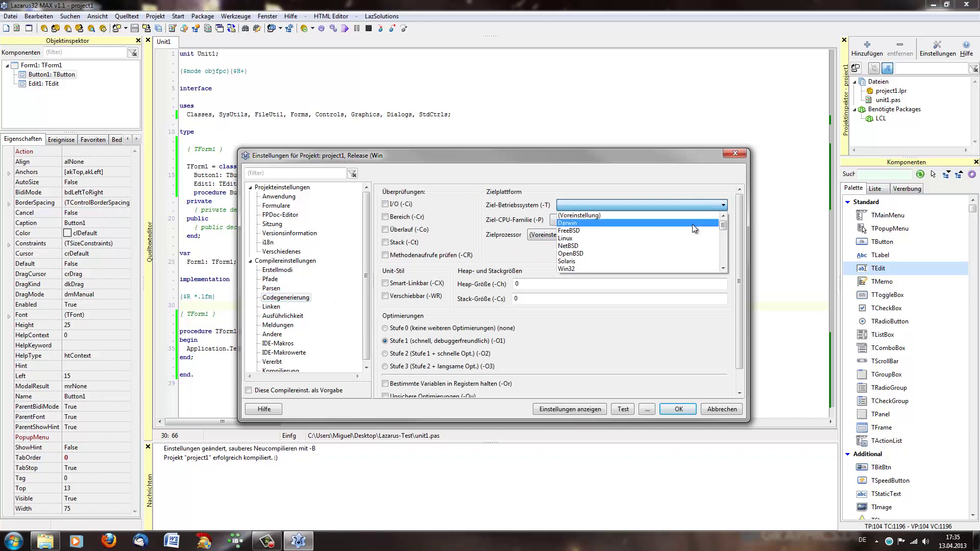
scroll(654, 263, "down", 1)
left_click(649, 223)
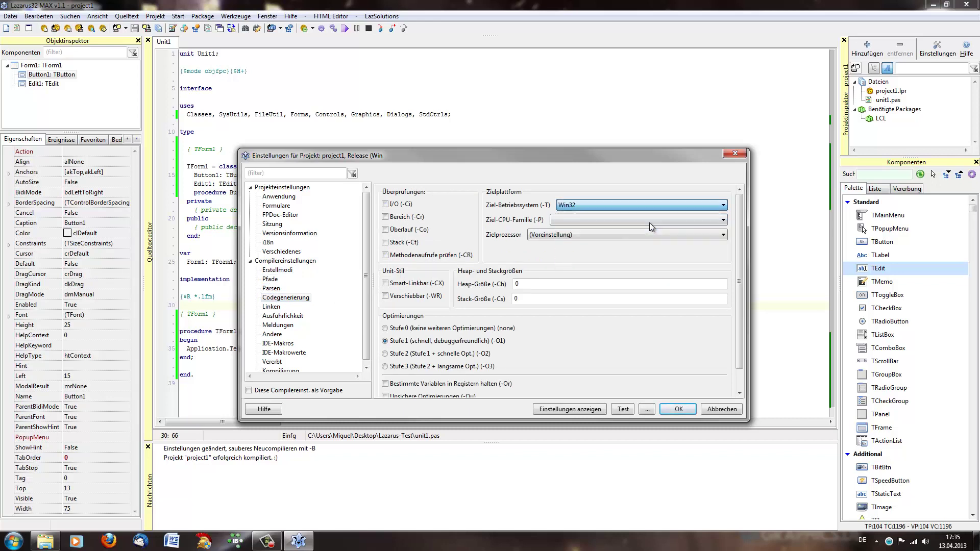
left_click(650, 221)
left_click(635, 247)
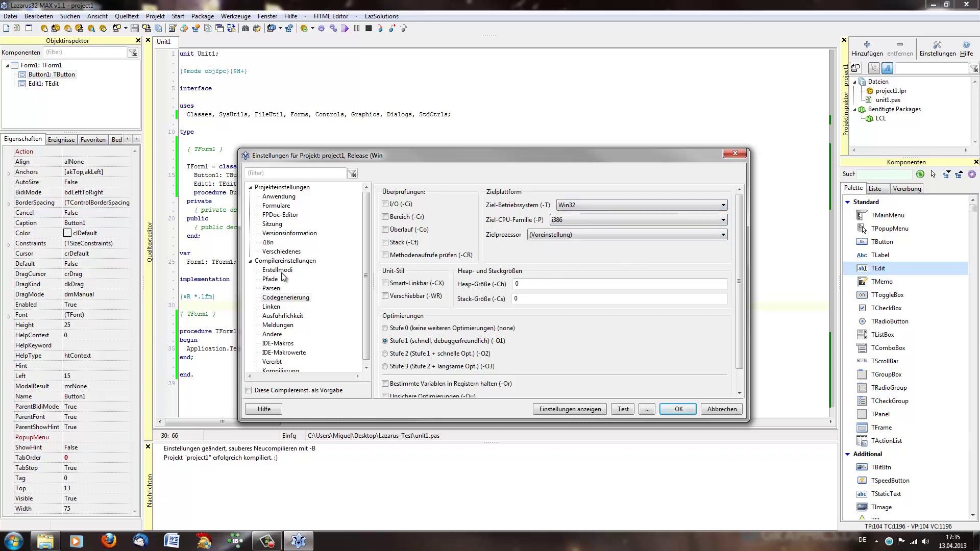
Disable GDB debugger information, enable debug symbol stripping (-Xs) and Smart Linken (-XX) in the Linken settings, and apply the project options
left_click(278, 320)
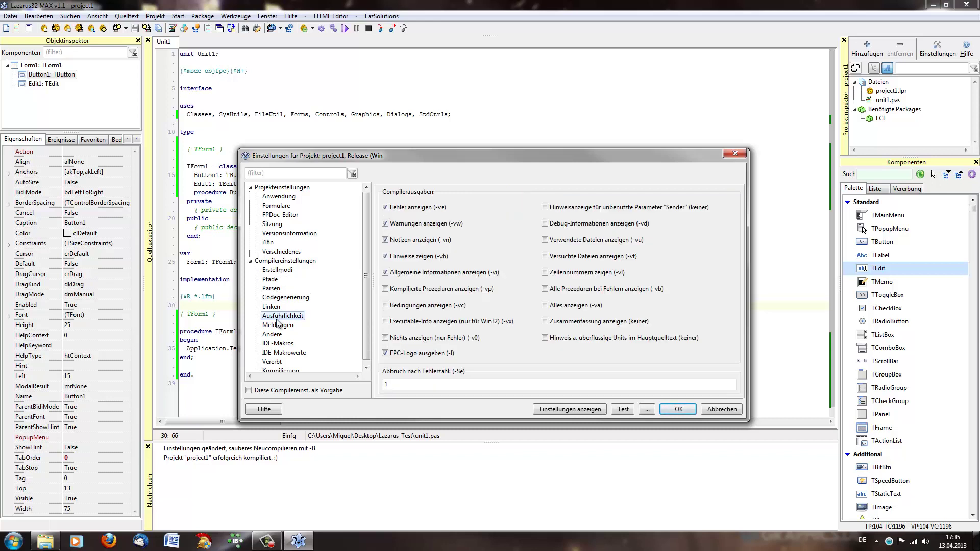
left_click(271, 306)
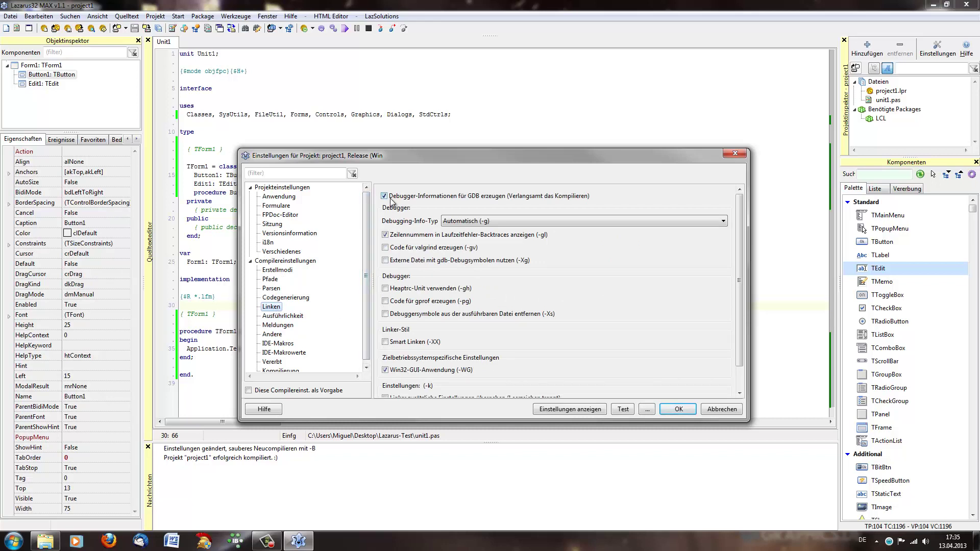
left_click(427, 199)
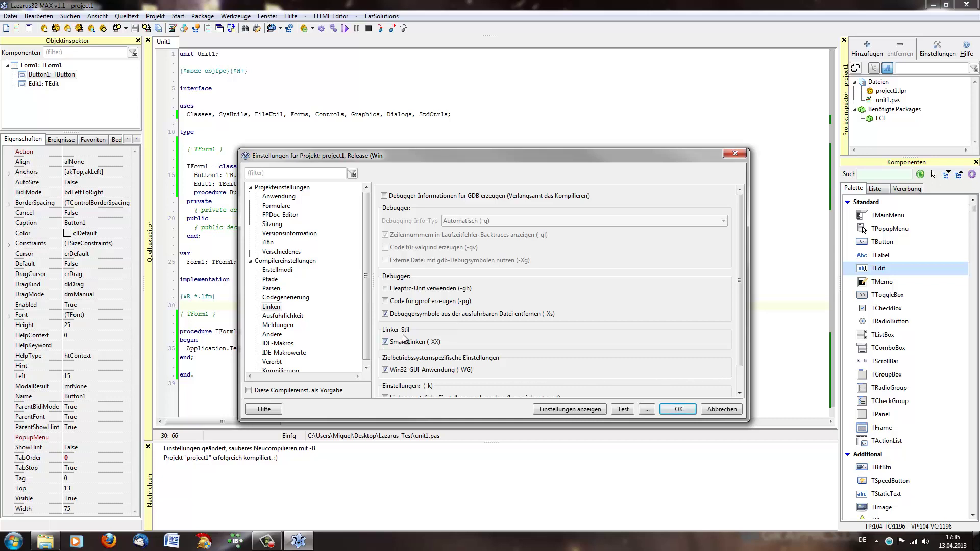
left_click(669, 410)
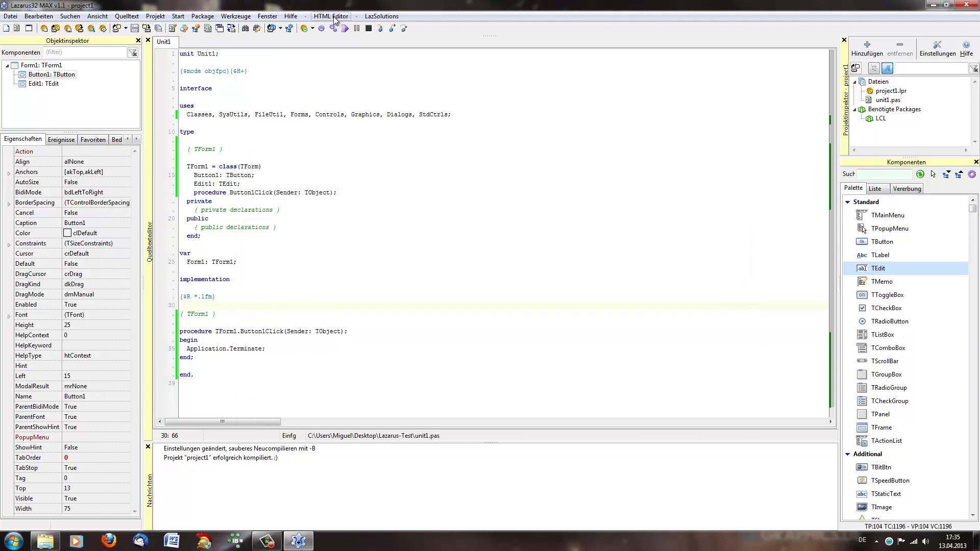
Compile the project in Release (Win32) mode and test Button1 of project1.exe from the Lazarus-Test folder
left_click(312, 29)
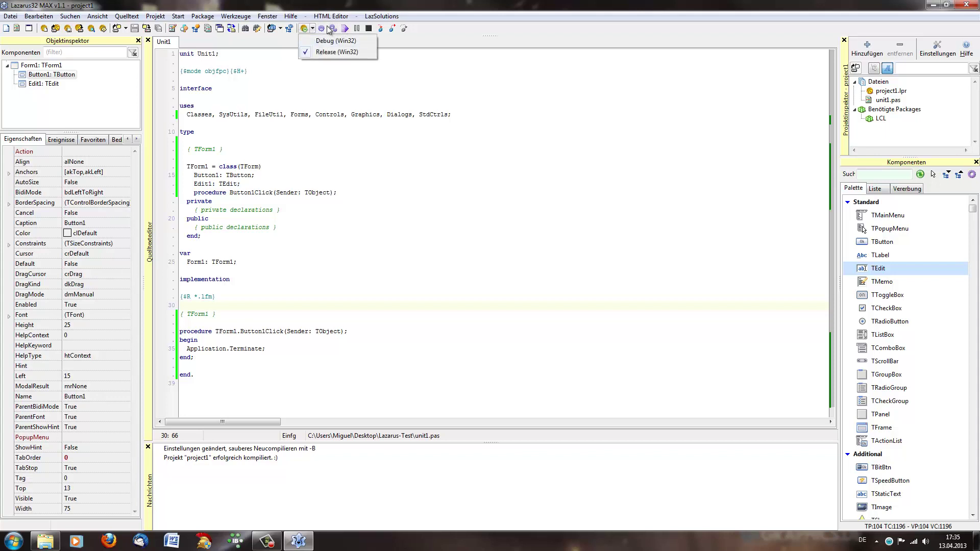
left_click(322, 28)
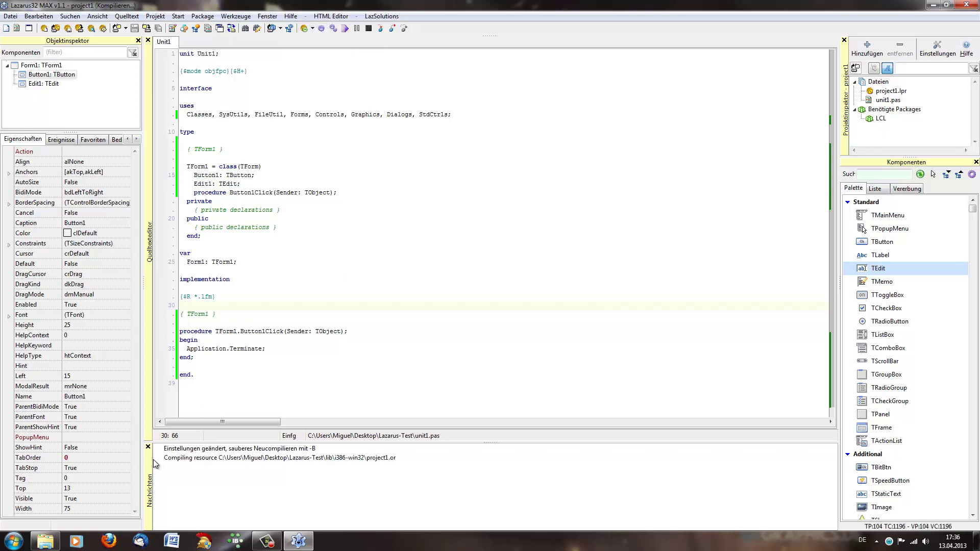
left_click(45, 540)
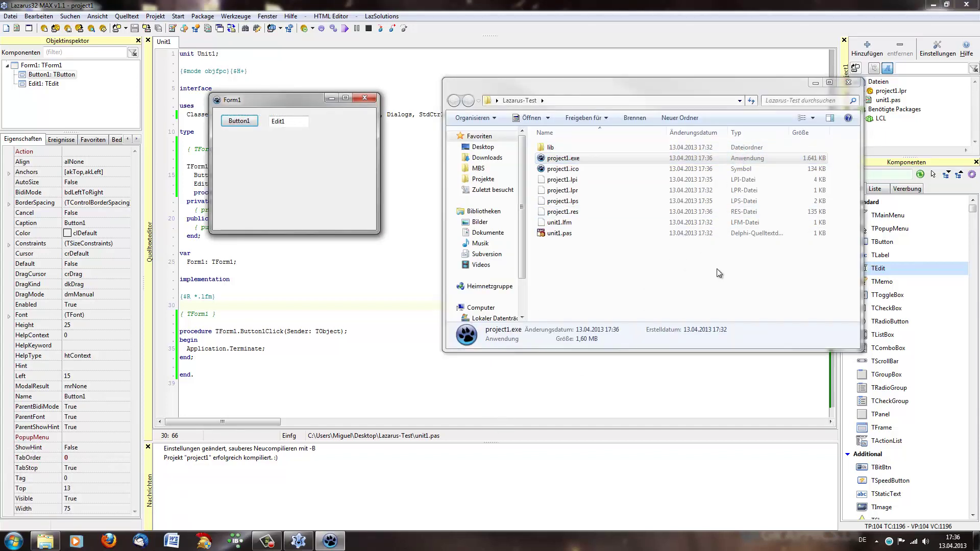
left_click(237, 121)
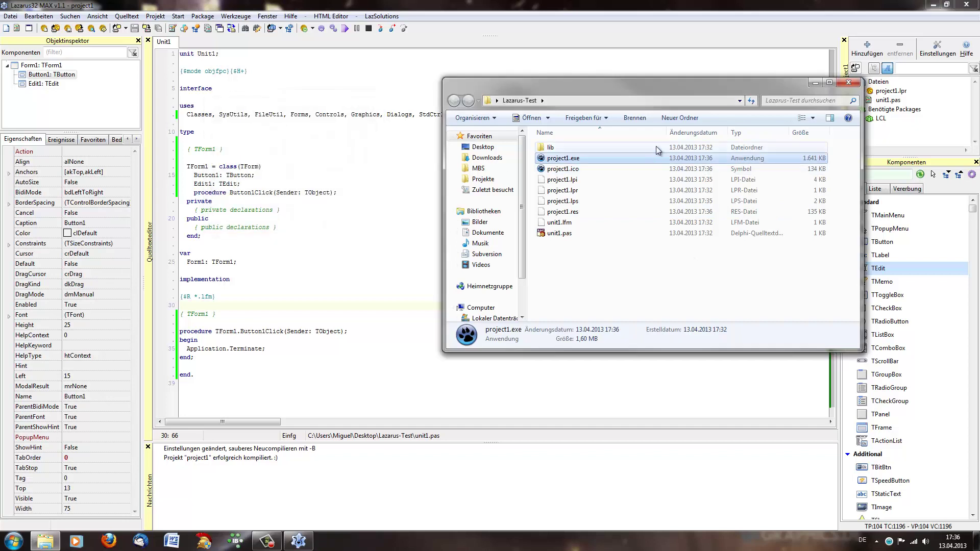
left_click(814, 84)
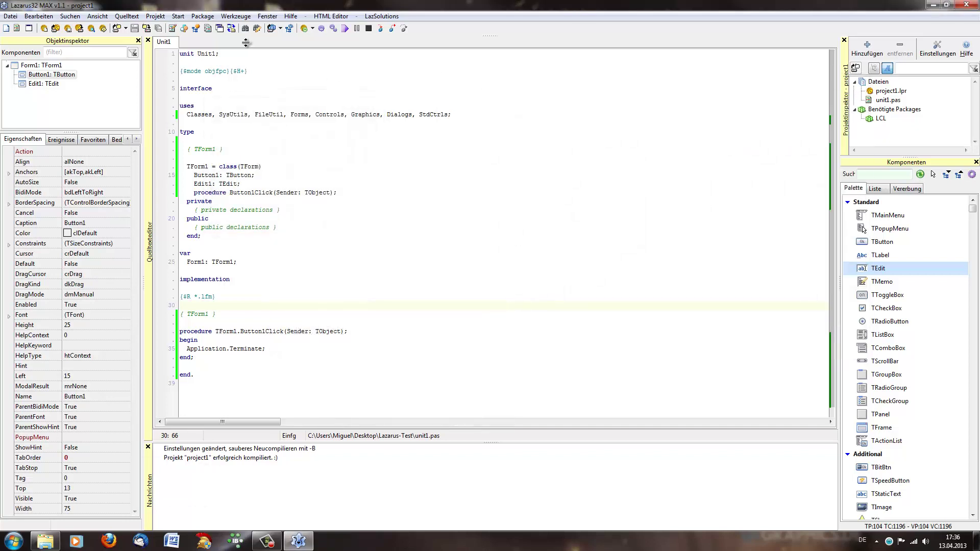
Reopen the project options and duplicate the Debug (Win32) and Release (Win32) build modes under Erstellmodi
left_click(149, 18)
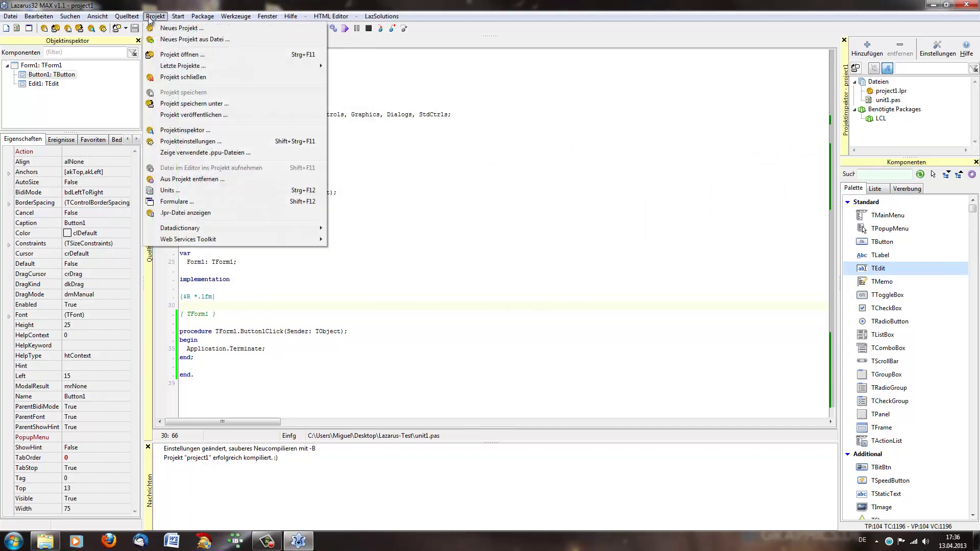
left_click(235, 146)
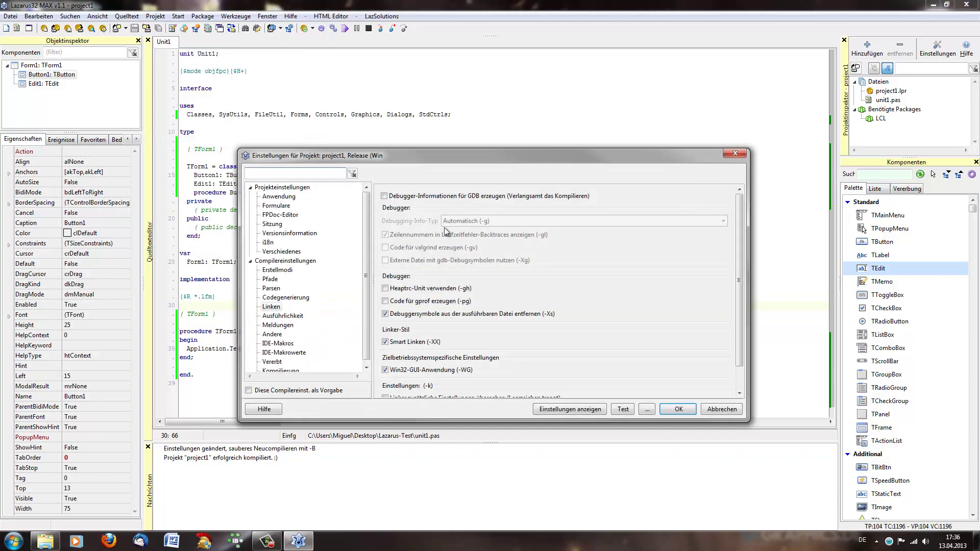
left_click(278, 270)
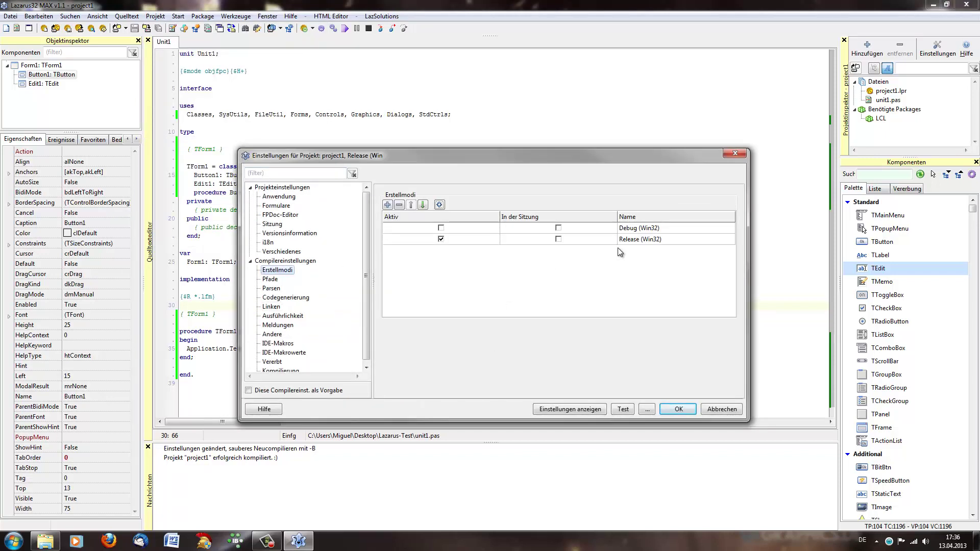
left_click(441, 228)
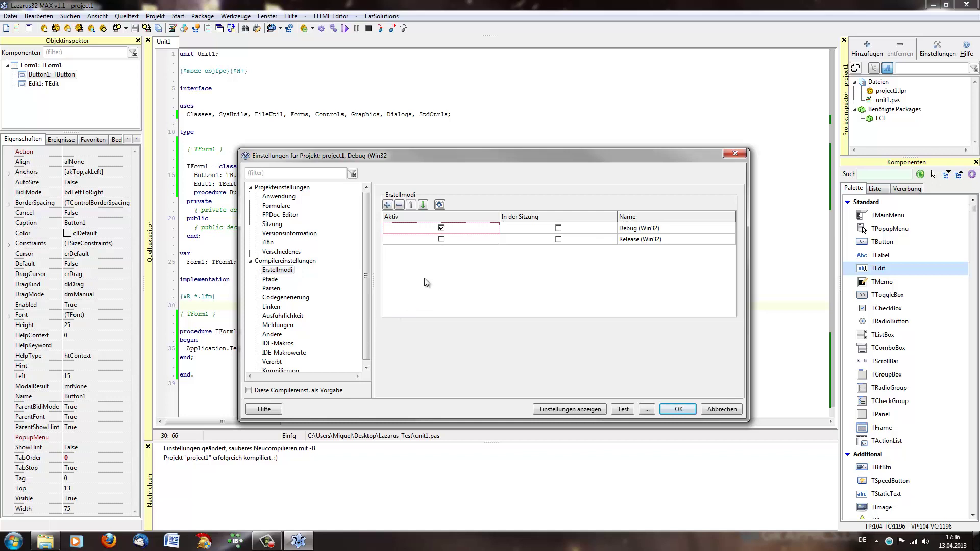
left_click(388, 205)
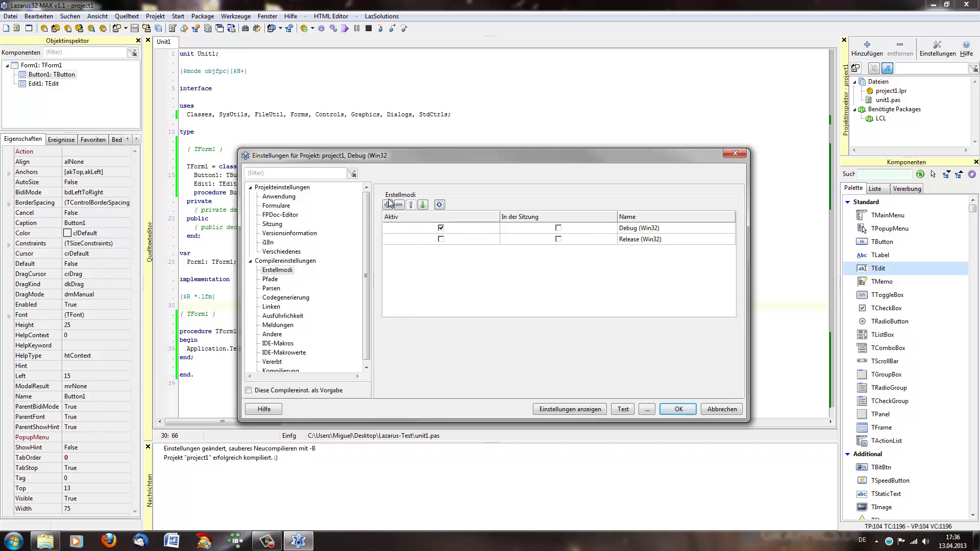
left_click(505, 239)
left_click(468, 240)
left_click(558, 240)
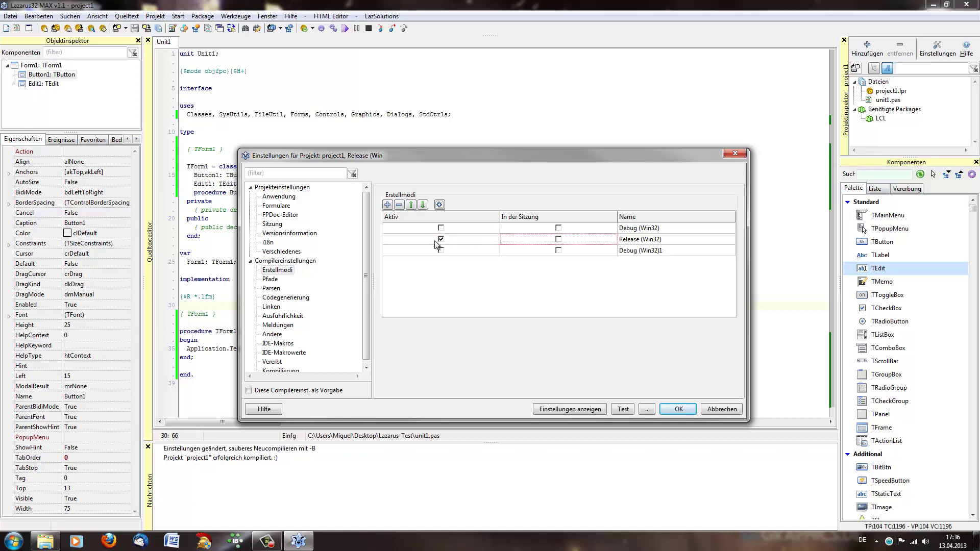
left_click(388, 204)
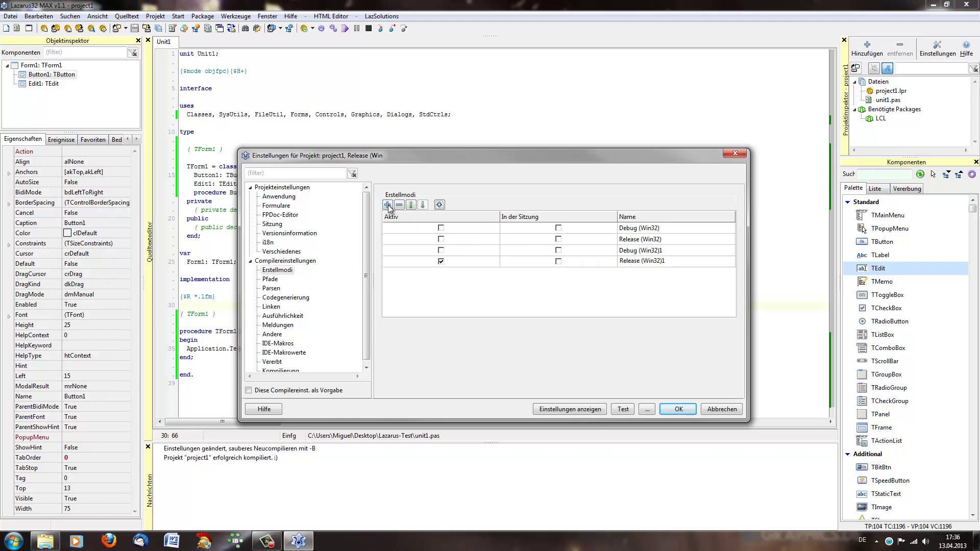
Make the copied Debug build mode active and rename it Debug (Win64)
left_click(451, 254)
left_click(680, 254)
left_click(678, 252)
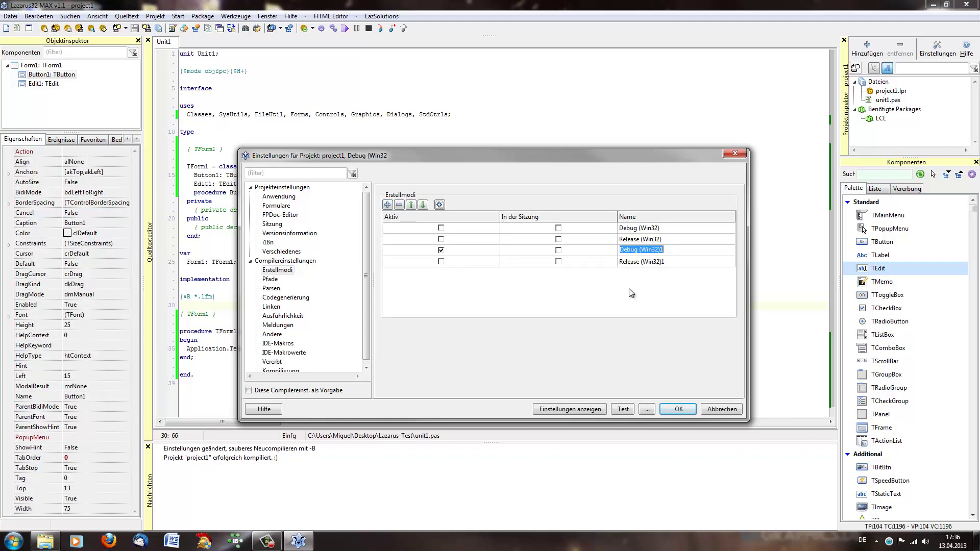
key("Return")
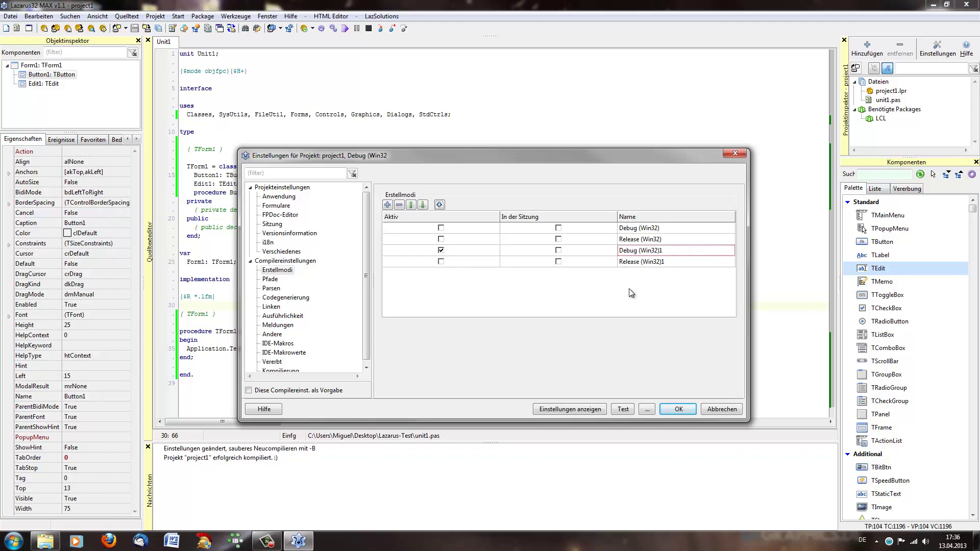
left_click(690, 254)
key("End")
key("shift+Left")
Rename the copied Release build mode to Release (Win64)
left_click(700, 264)
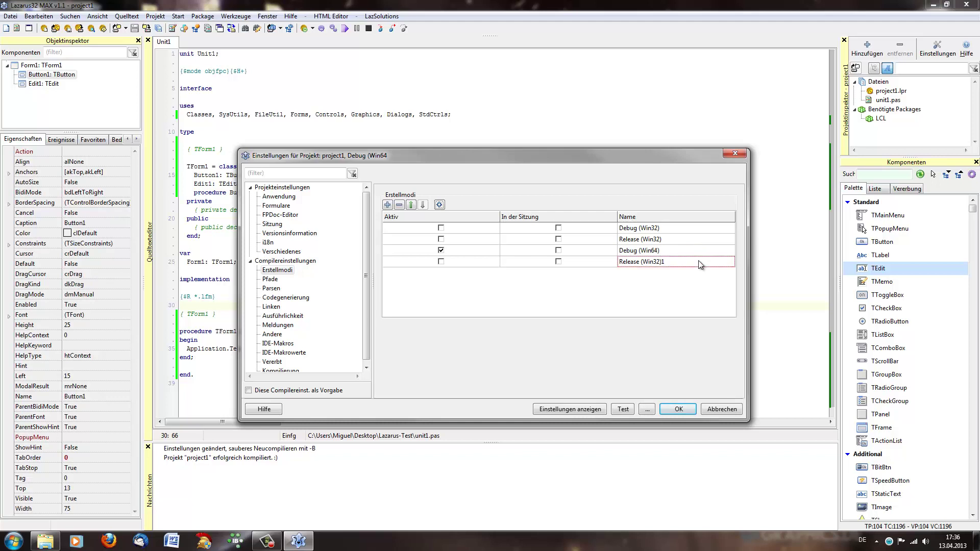
left_click(696, 262)
key("End")
key("BackSpace")
Review the Debug (Win64) compiler settings, including linking, verbosity, messages, IDE macro values and compilation commands
left_click(278, 315)
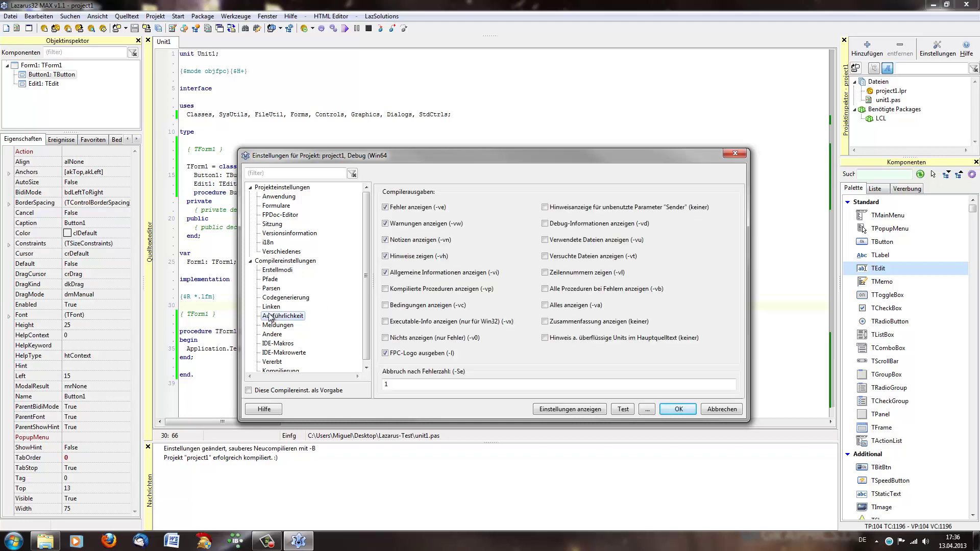
left_click(278, 324)
left_click(270, 306)
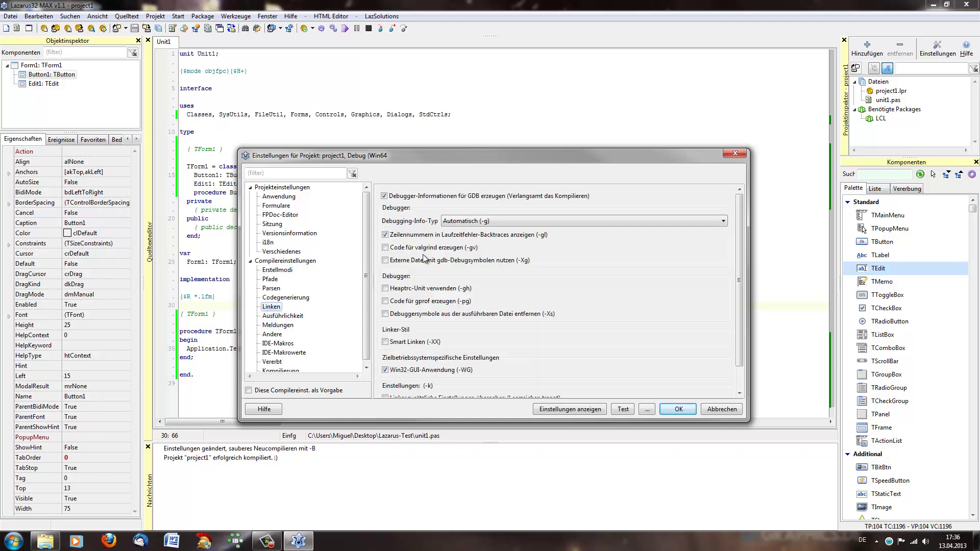
left_click(281, 272)
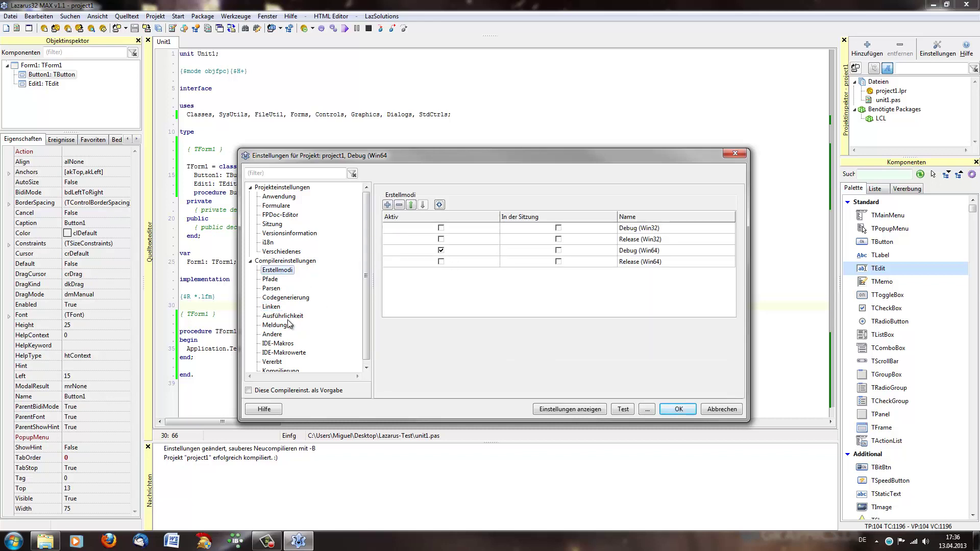
scroll(285, 311, "down", 1)
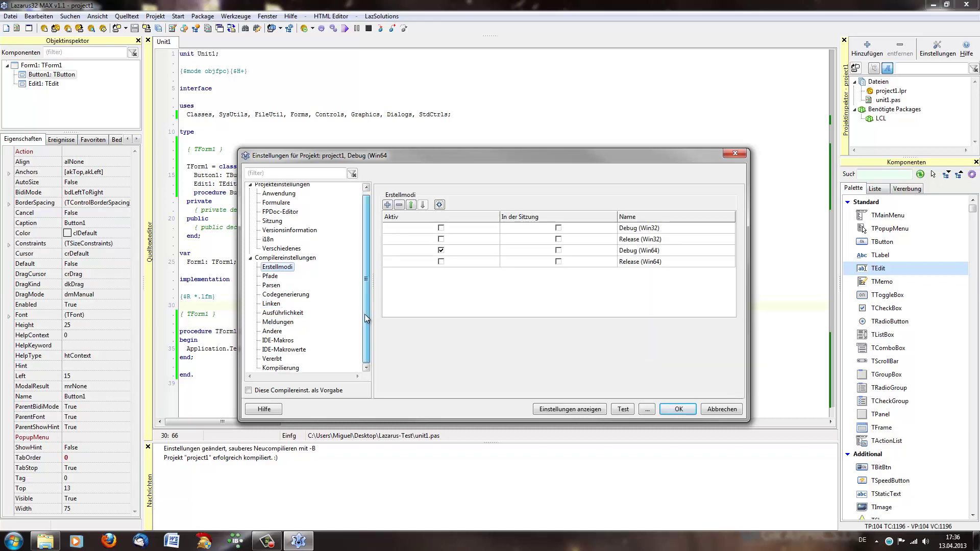
left_click(271, 304)
left_click(278, 313)
left_click(279, 322)
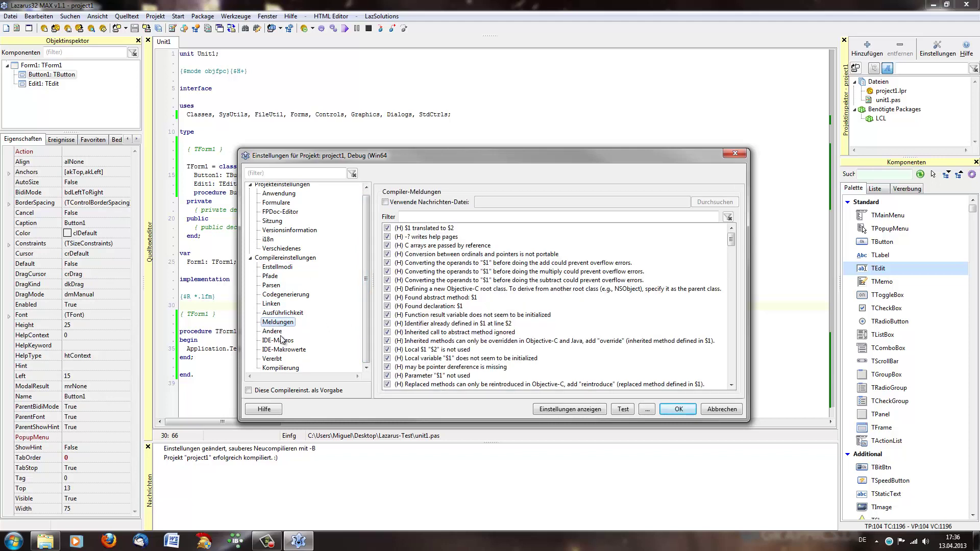
left_click(281, 334)
left_click(287, 349)
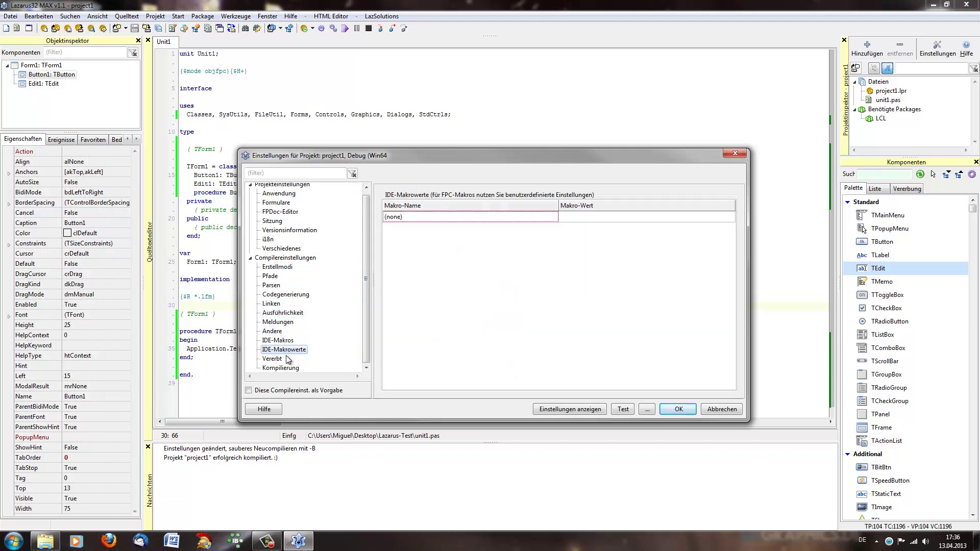
left_click(272, 359)
left_click(282, 367)
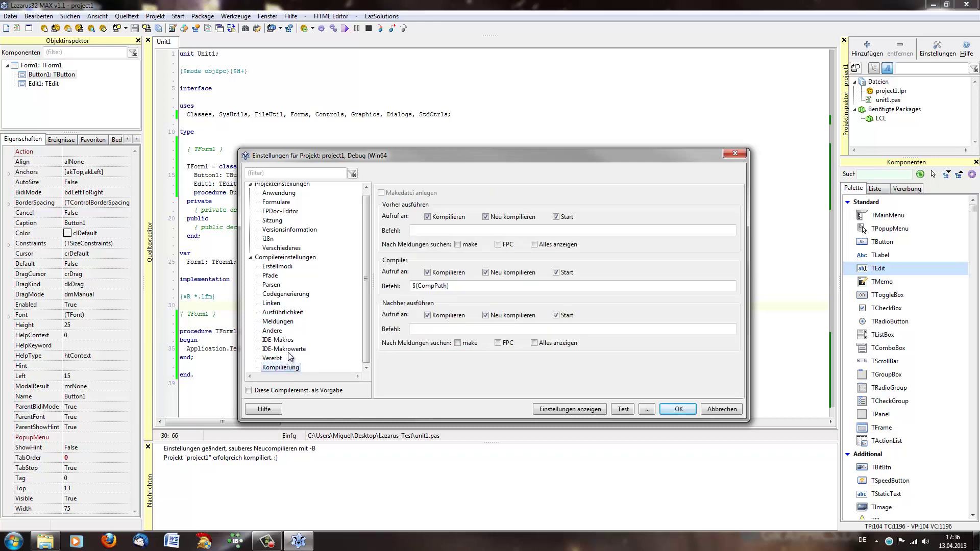
left_click(284, 349)
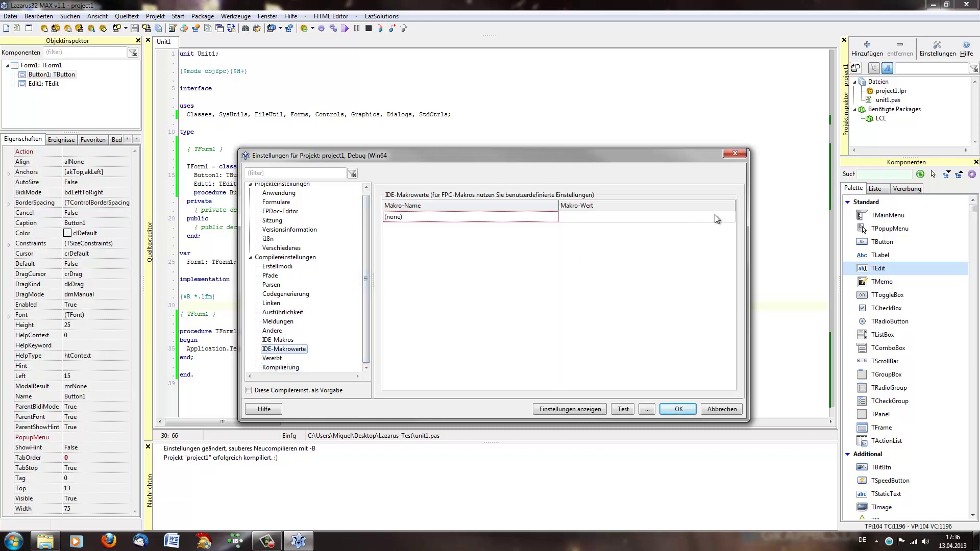
left_click(265, 264)
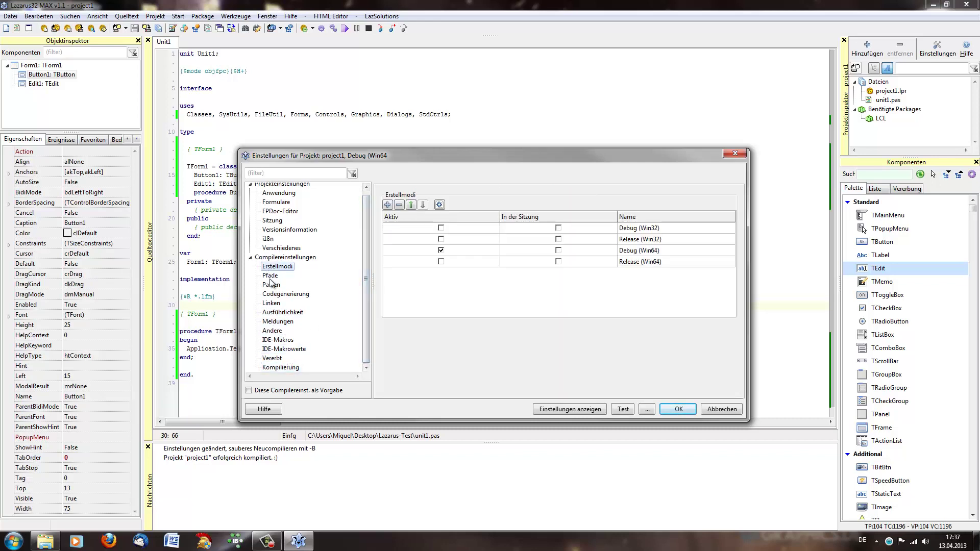
left_click(272, 303)
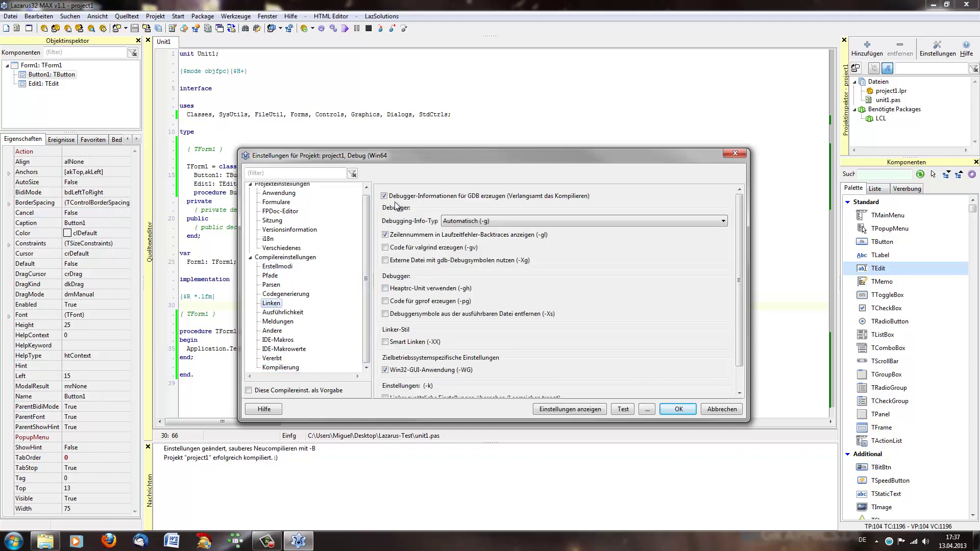
Set the Debug (Win64) build mode's code generation target to operating system Win64 and CPU family x86_64
left_click(275, 294)
left_click(650, 205)
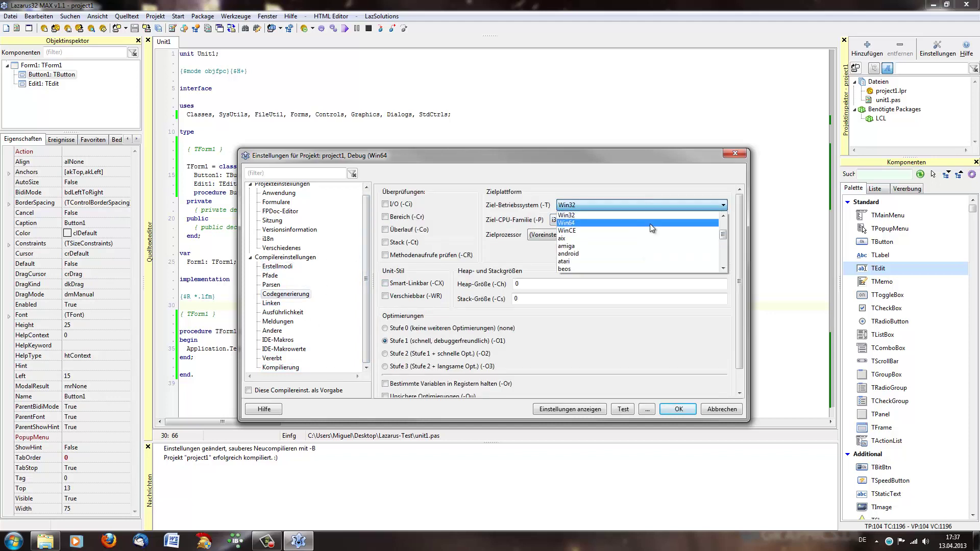
left_click(650, 225)
left_click(649, 221)
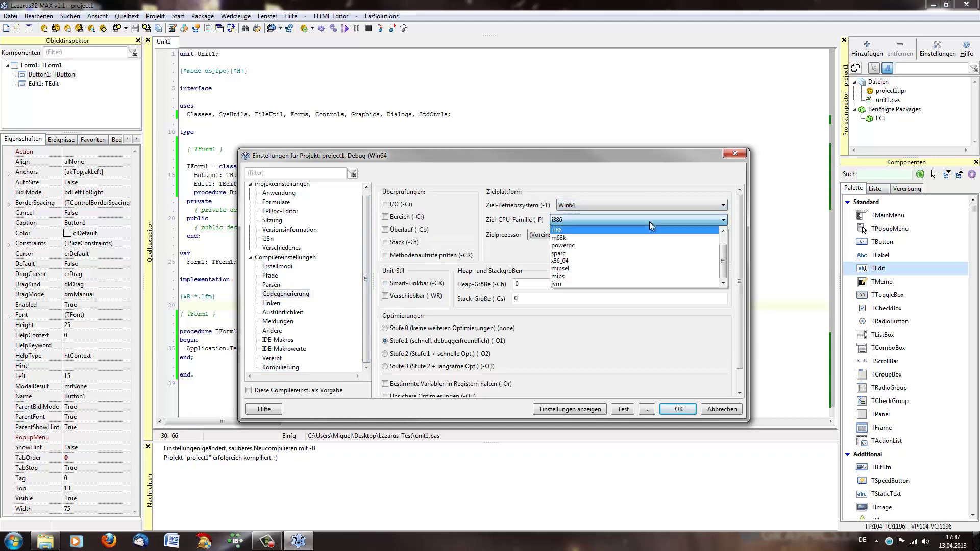
left_click(604, 261)
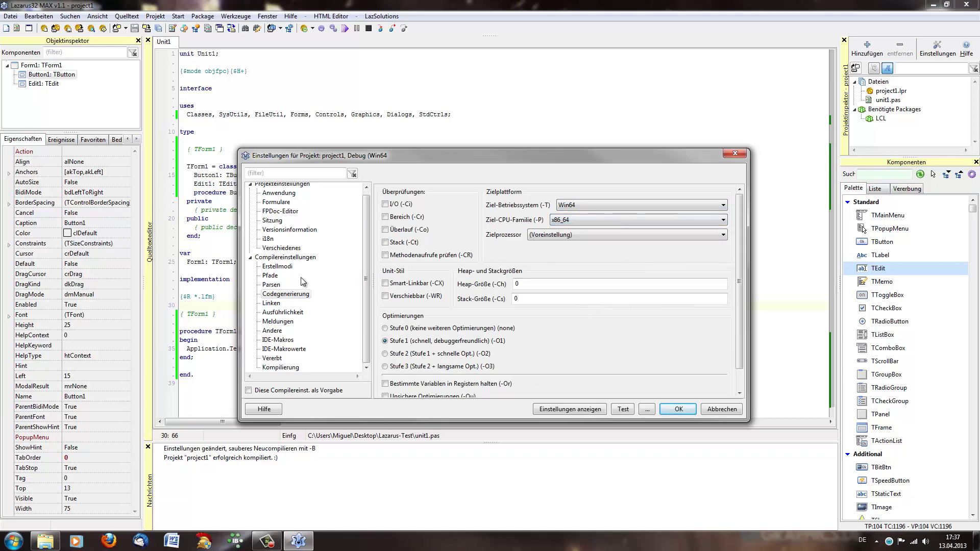
Activate the Release (Win64) build mode, set its target to Win64 and x86_64, and accept the project options
left_click(278, 268)
left_click(440, 262)
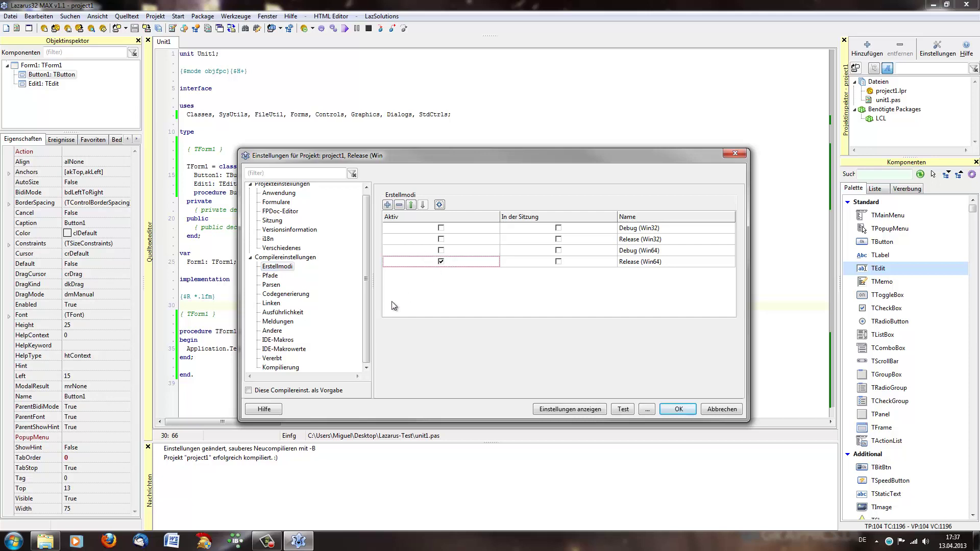
left_click(274, 295)
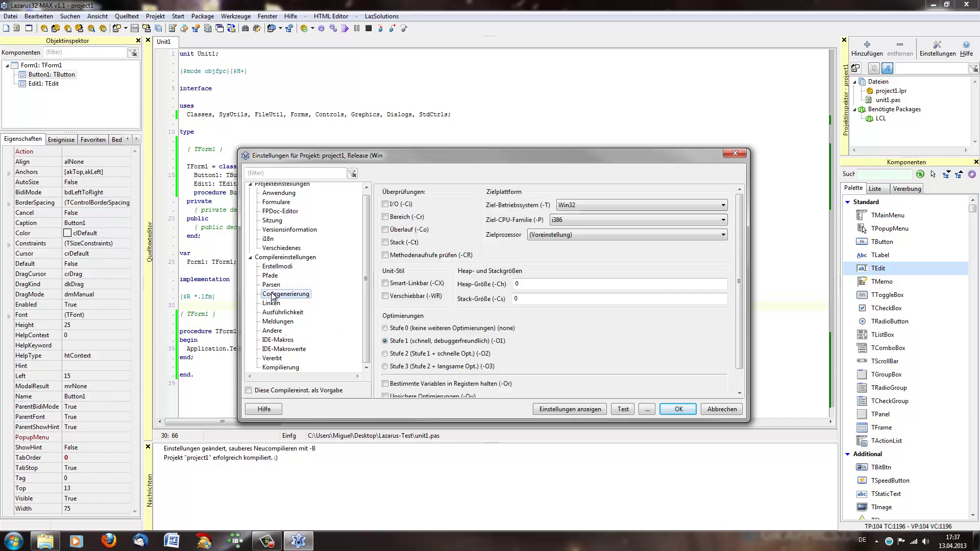
left_click(650, 205)
left_click(644, 219)
left_click(644, 220)
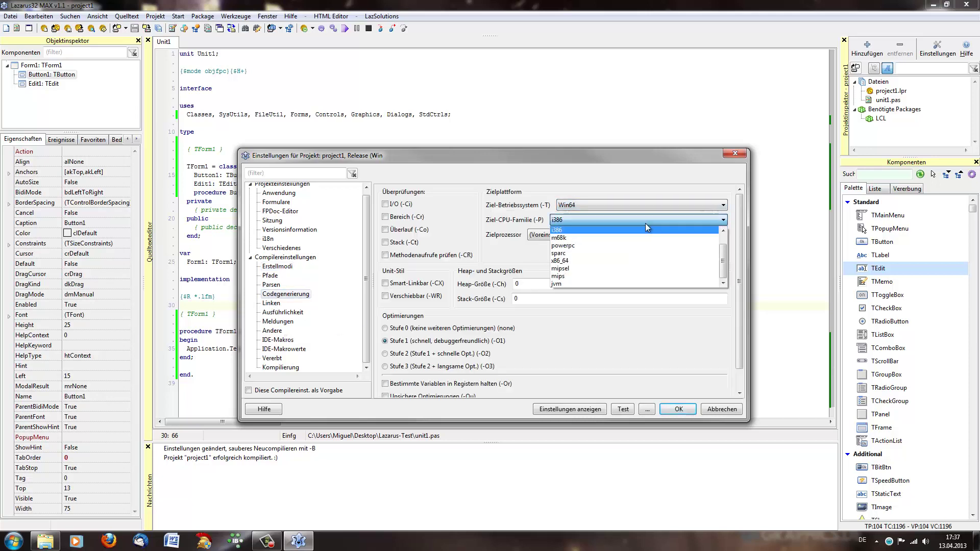
left_click(638, 259)
left_click(684, 414)
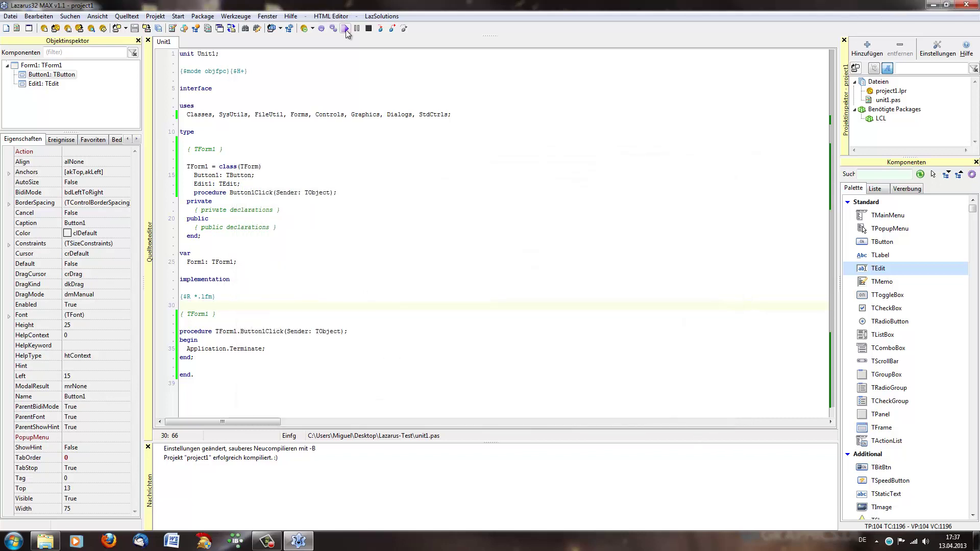
Compile the project with the Release (Win64) build mode selected
left_click(312, 29)
left_click(312, 29)
left_click(312, 30)
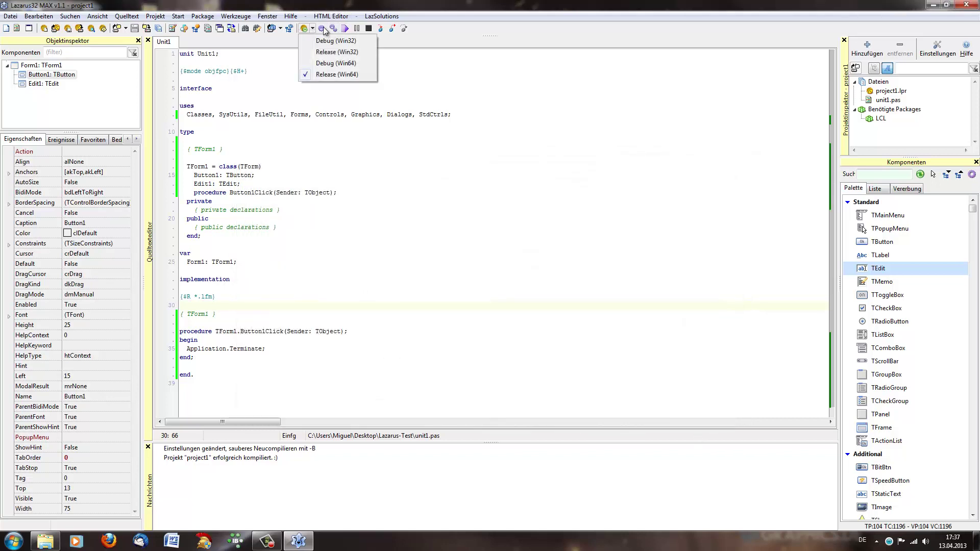
left_click(321, 29)
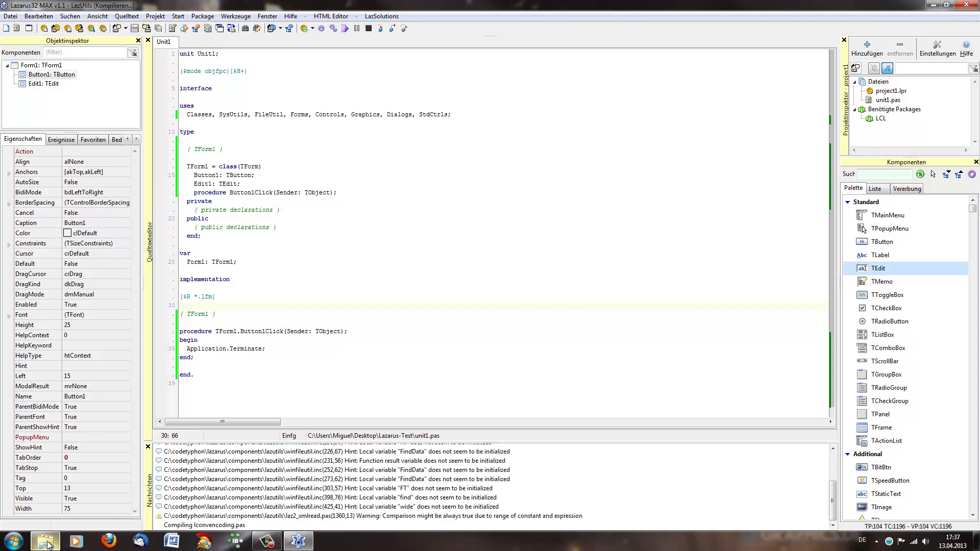
Examine the compiled output in the lib\i386-win32 subfolder of Lazarus-Test in Windows Explorer, and return to the Lazarus-Test folder
mouse_move(46, 545)
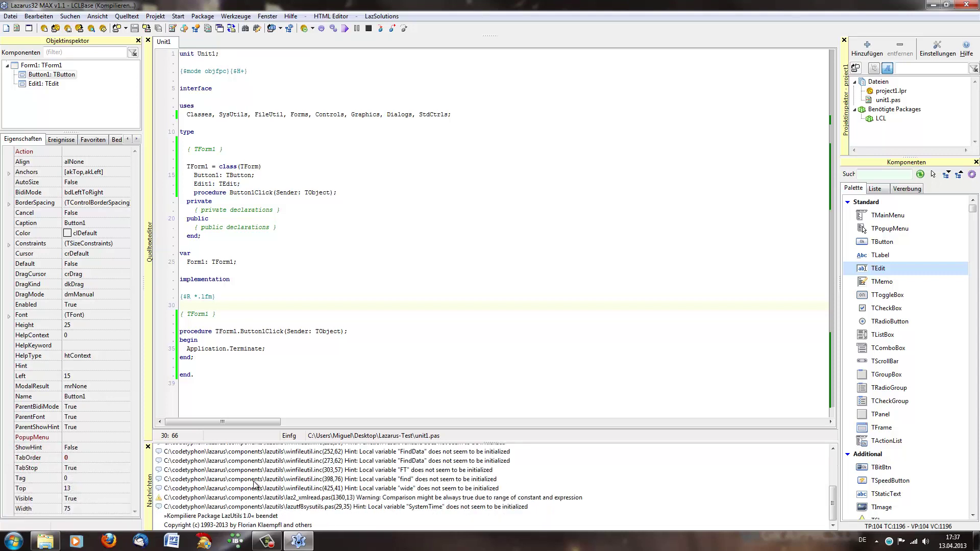
left_click(45, 541)
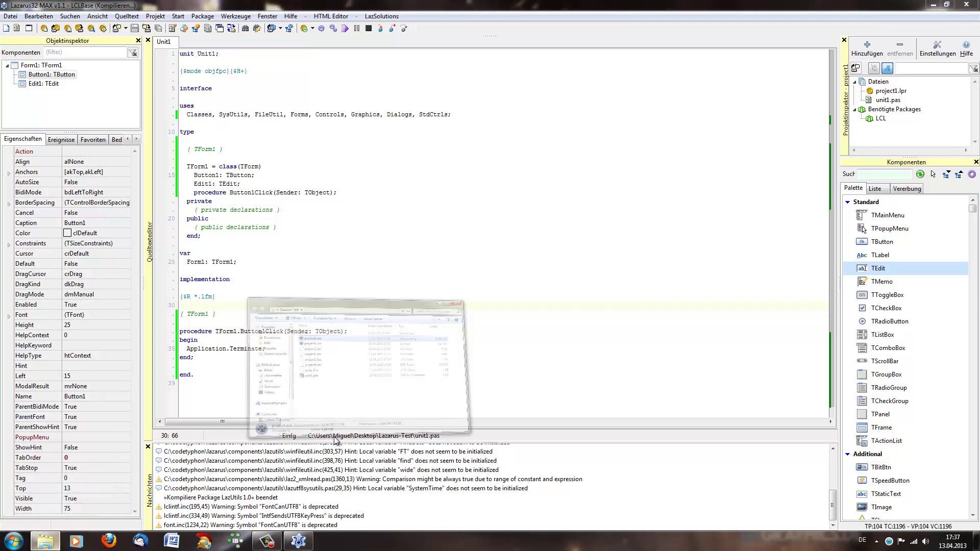
left_click_drag(637, 83, 528, 53)
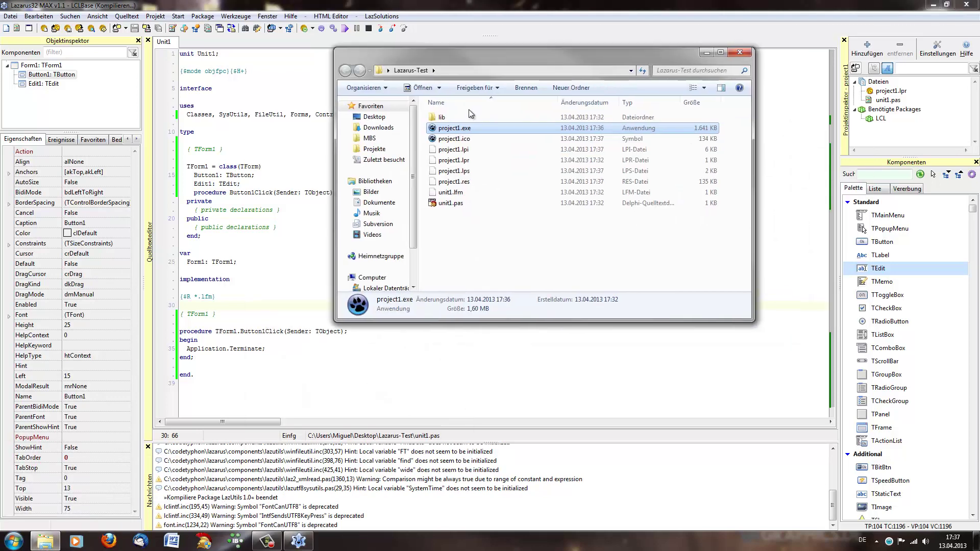
double_click(448, 117)
double_click(497, 116)
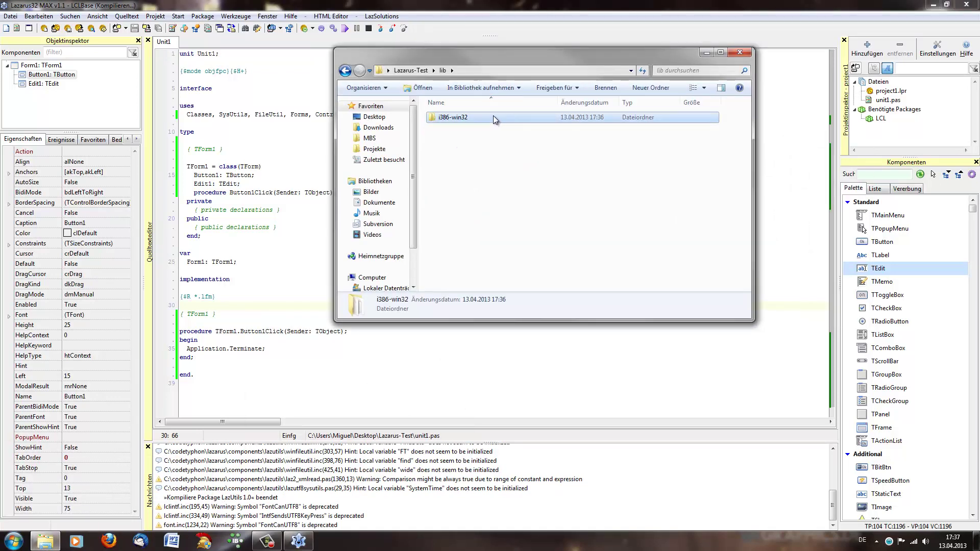
key("BackSpace")
key("Return")
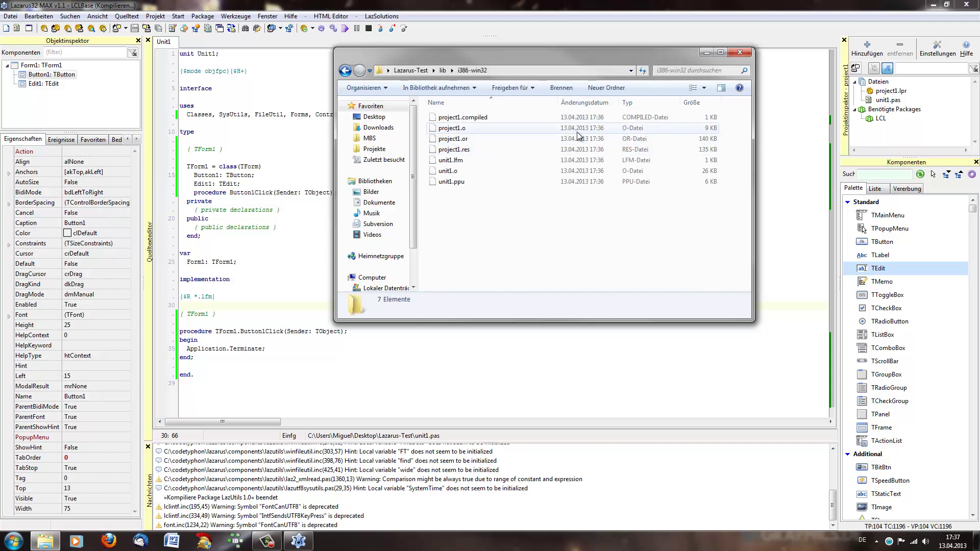
key("BackSpace")
key("BackSpace")
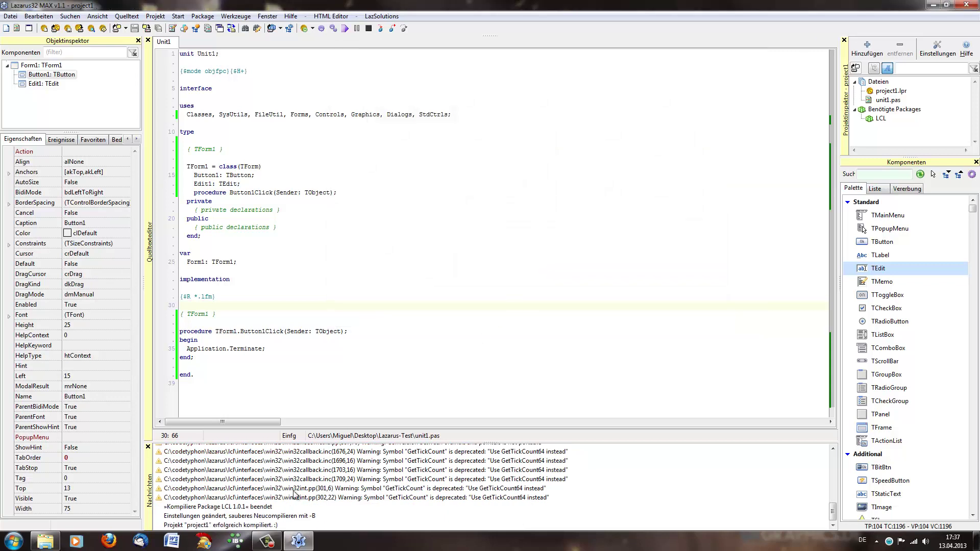
Launch the Win64 build of project1.exe from the Lazarus-Test folder in Windows Explorer
left_click(45, 541)
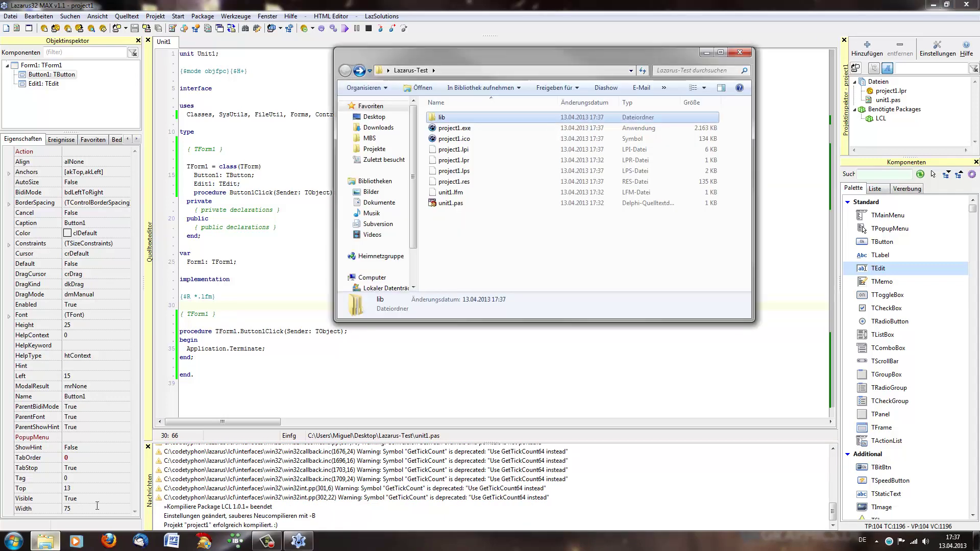
double_click(543, 127)
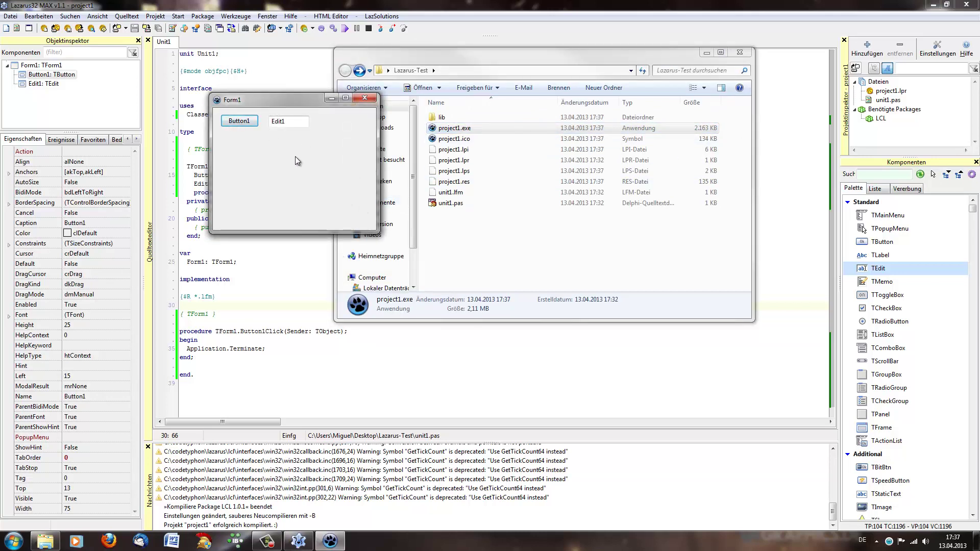
left_click(238, 121)
Check the project1.exe entry among the processes in Windows Task Manager, minimize it and quit the test program with Button1
right_click(425, 549)
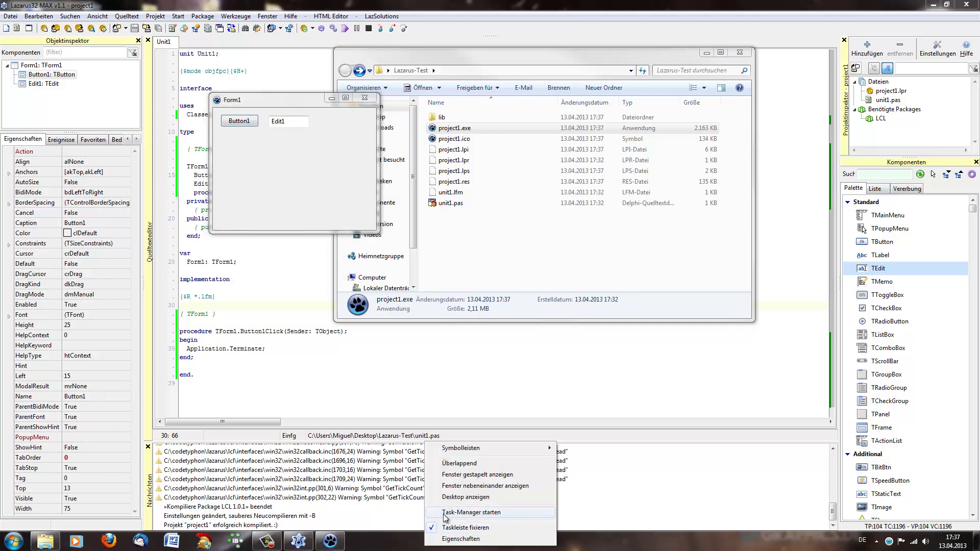
left_click(459, 513)
left_click_drag(648, 68, 534, 94)
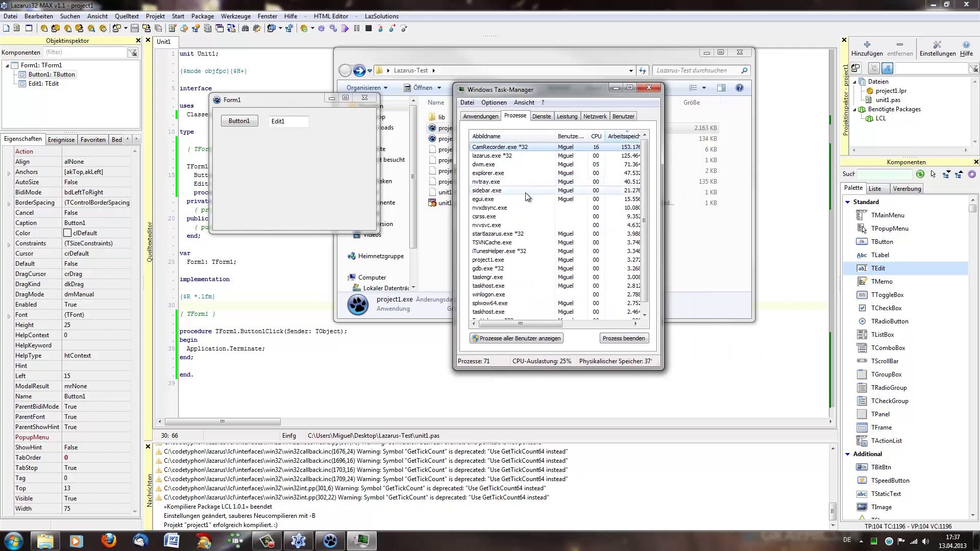
scroll(528, 259, "down", 1)
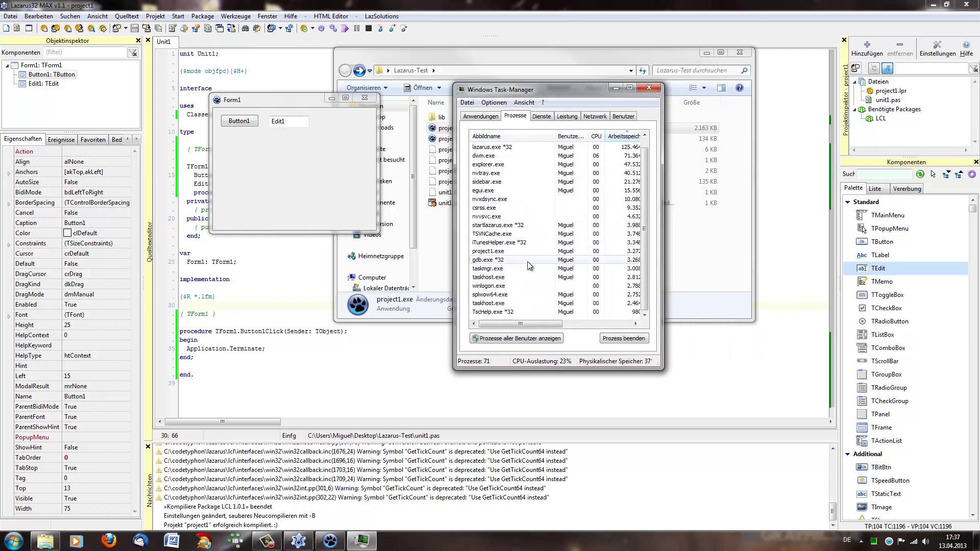
scroll(513, 190, "up", 1)
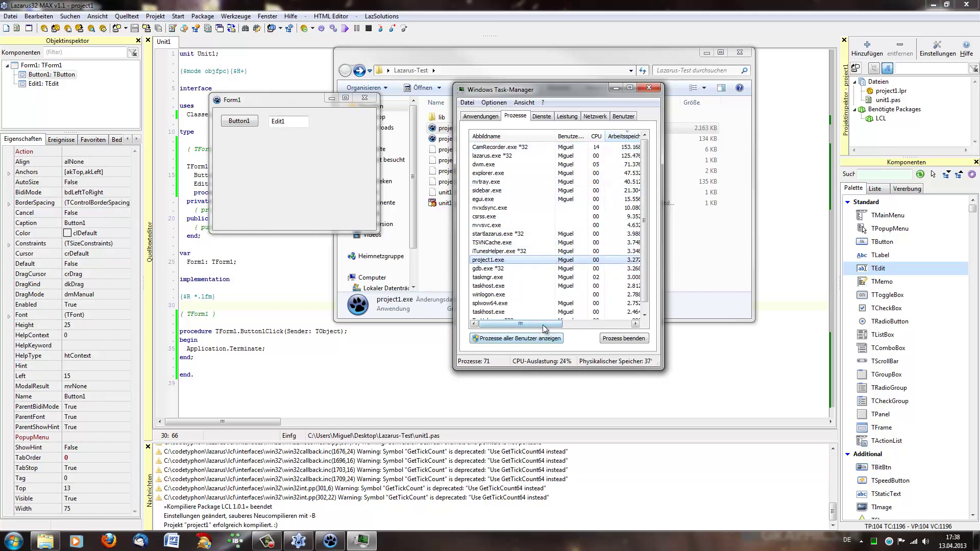
mouse_move(494, 325)
left_mouse_down()
mouse_move(520, 325)
mouse_move(489, 324)
left_mouse_up()
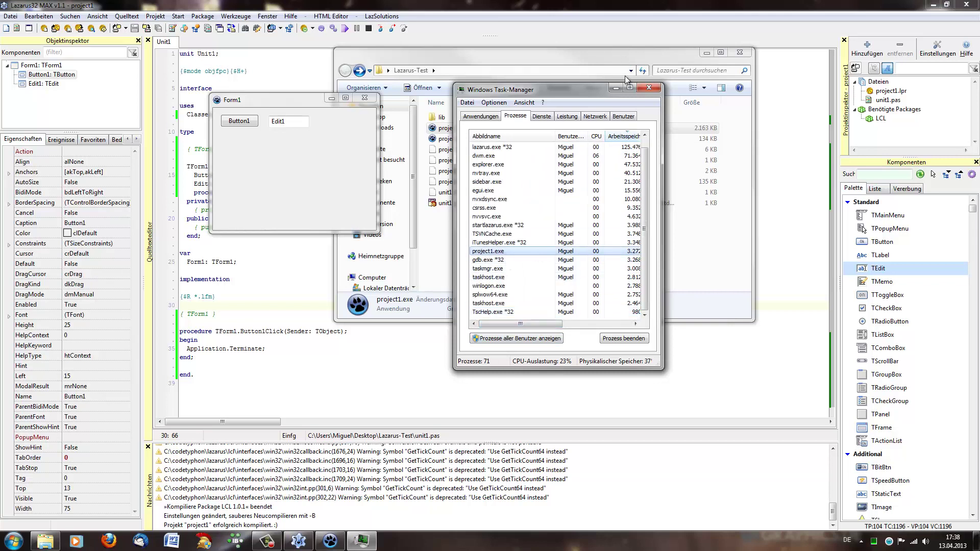
left_click(616, 89)
left_click(232, 123)
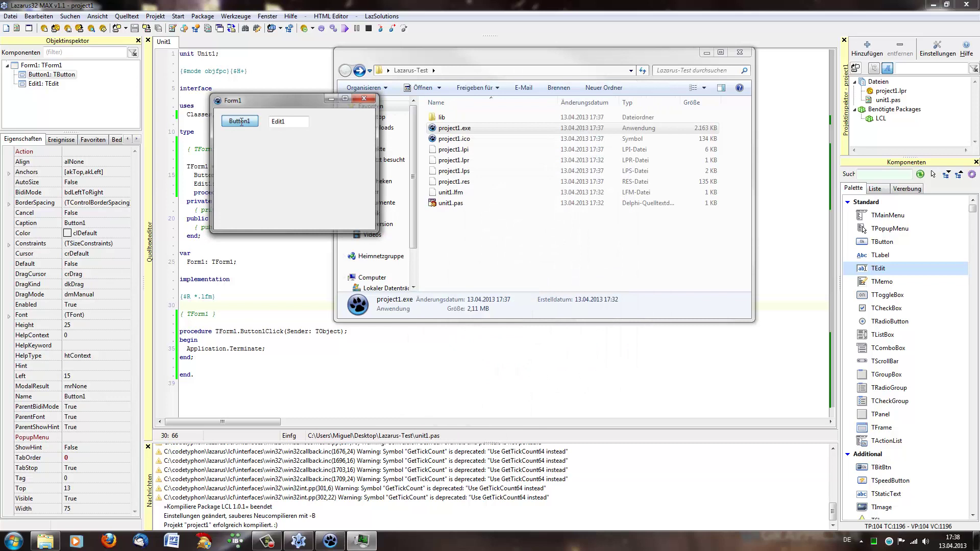
Compile the project in the Release (Win32) build mode and launch the rebuilt project1.exe from the Lazarus-Test folder
left_click(312, 28)
left_click(321, 52)
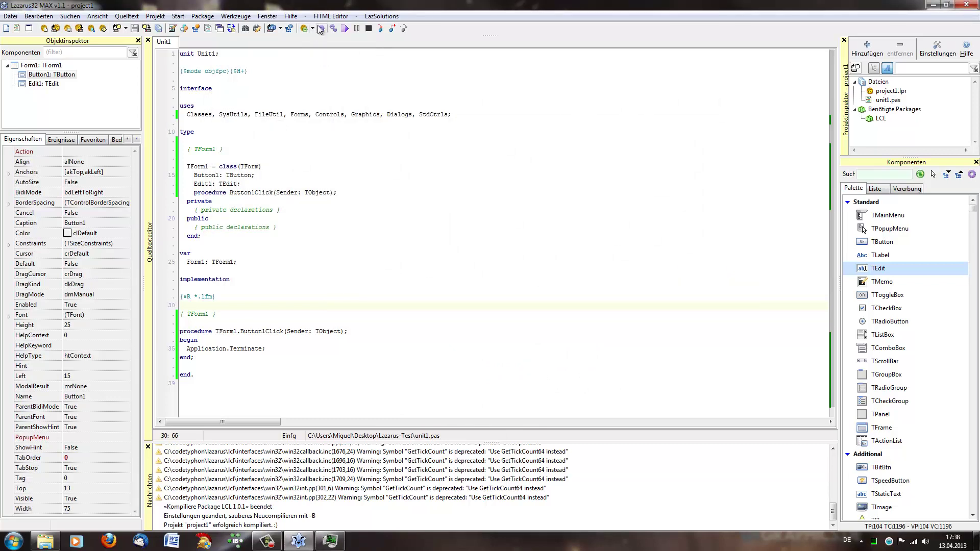
left_click(46, 541)
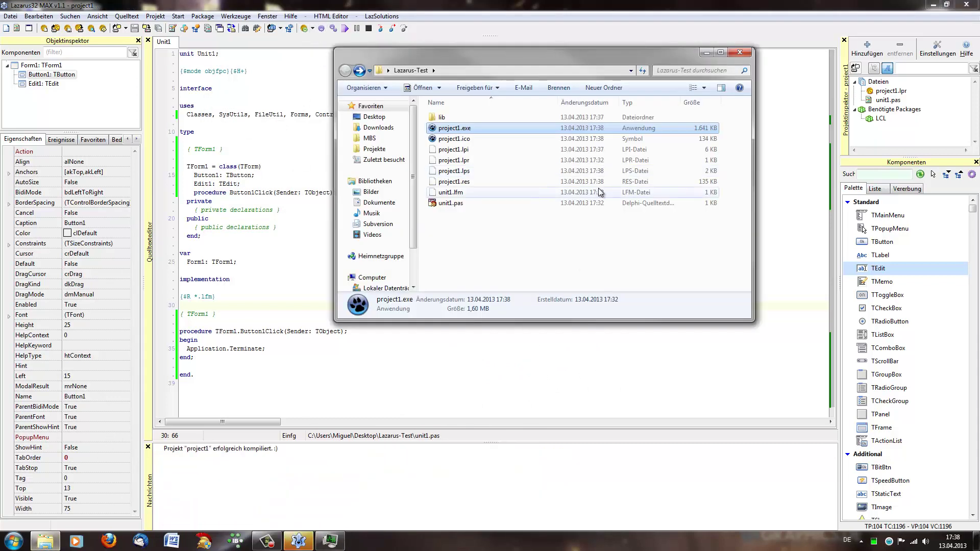
double_click(495, 123)
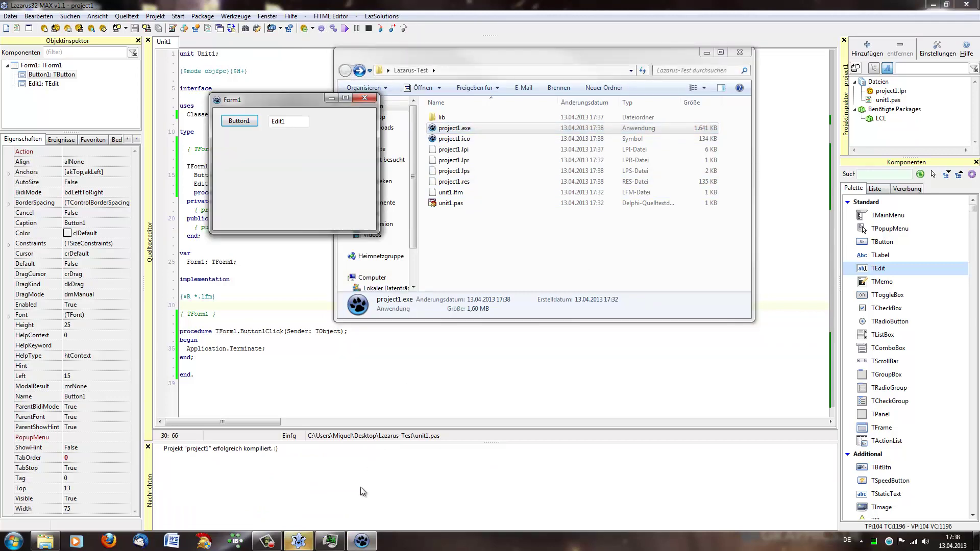
Check the process entry of the Win32 project1.exe in Windows Task Manager, and close both Task Manager and the test form
left_click(325, 543)
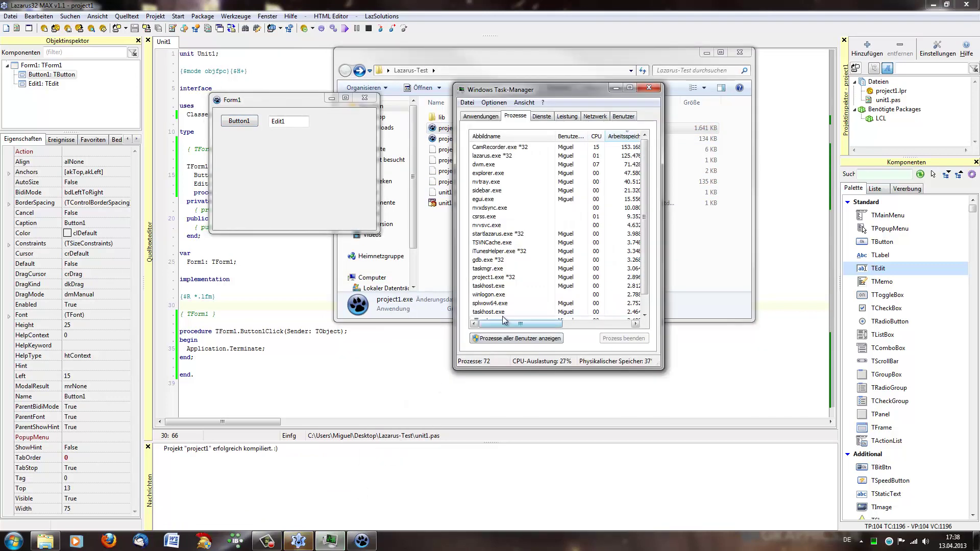
left_click(503, 278)
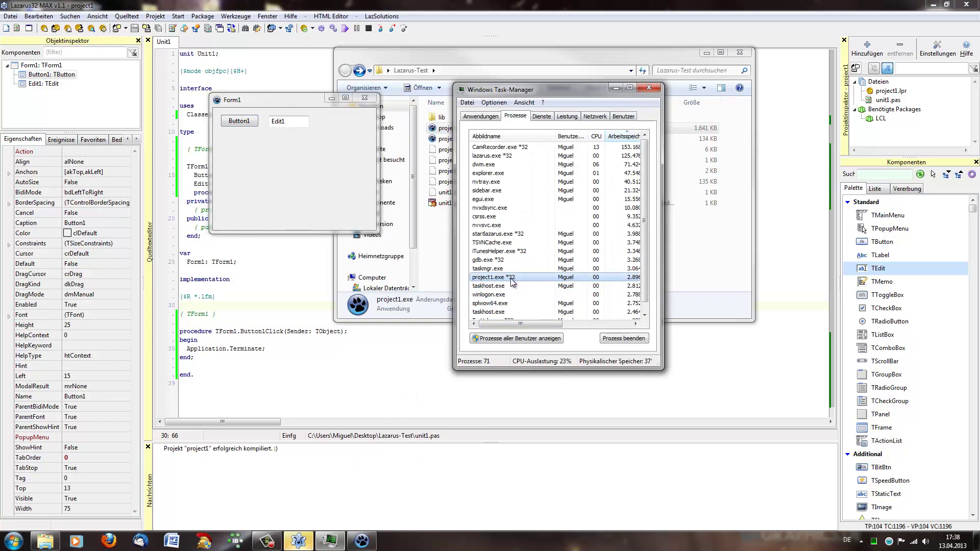
left_click(648, 91)
left_click(260, 100)
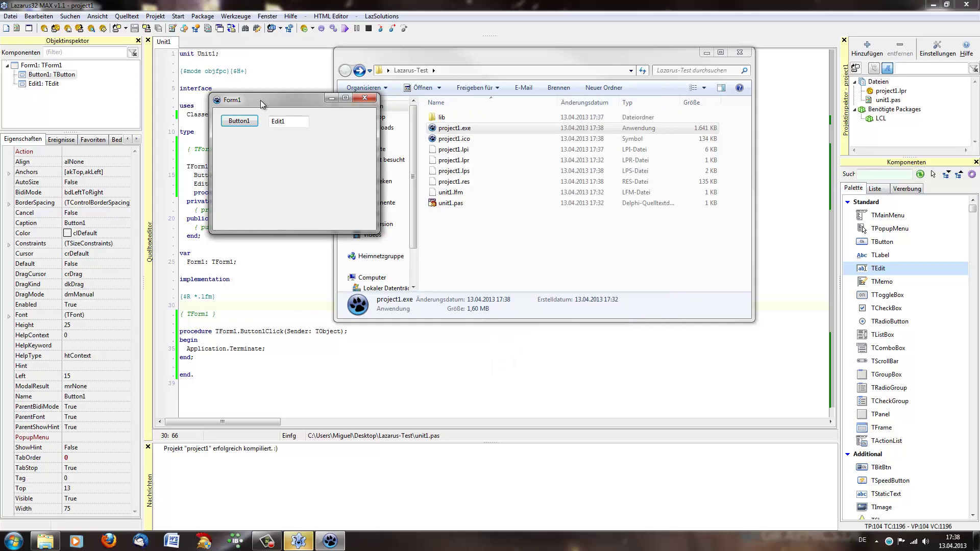
left_click(363, 98)
Try to run the project from the IDE's debugger in the Release (Win64) build mode
left_click(311, 29)
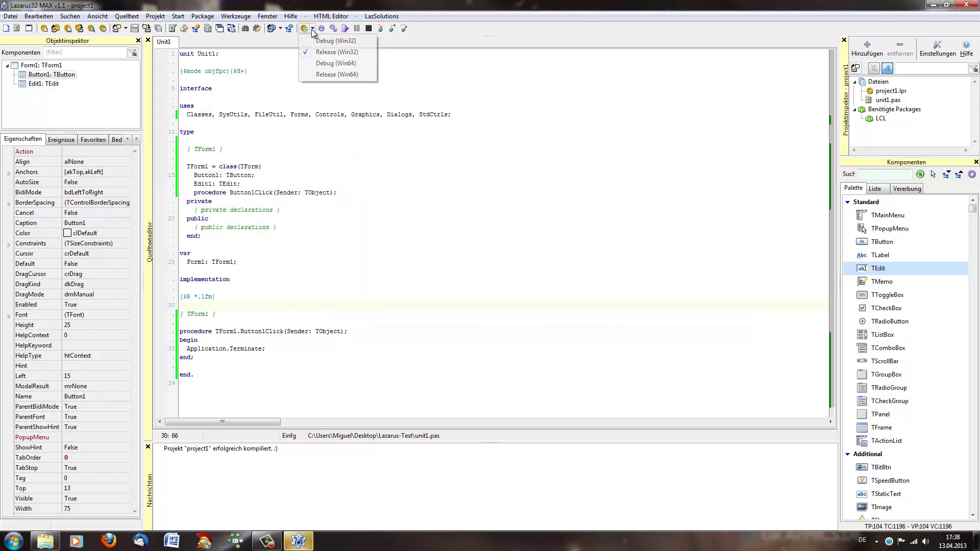
left_click(328, 74)
left_click(345, 28)
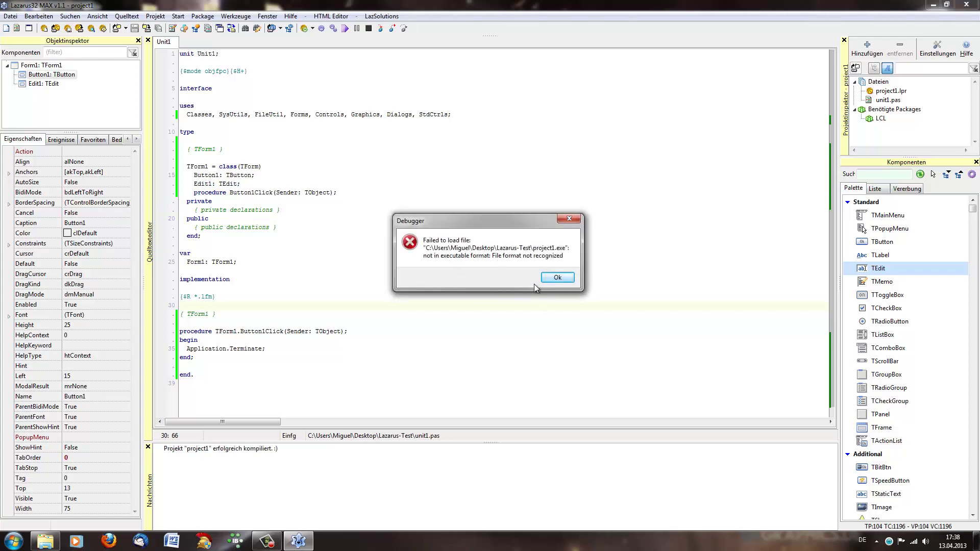
left_click(547, 279)
left_click(571, 328)
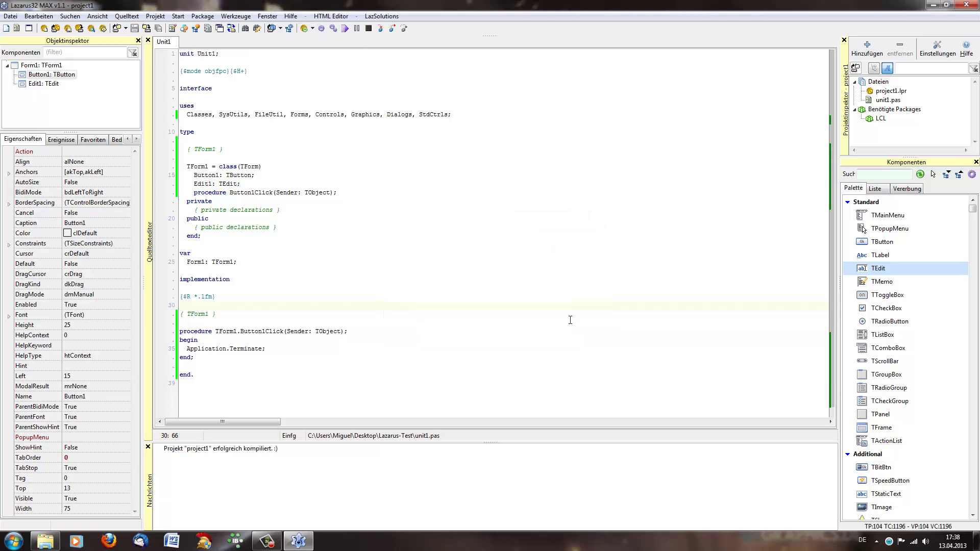
Switch to the Debug (Win32) build mode, run the project from the IDE and close its form
left_click(312, 29)
left_click(337, 41)
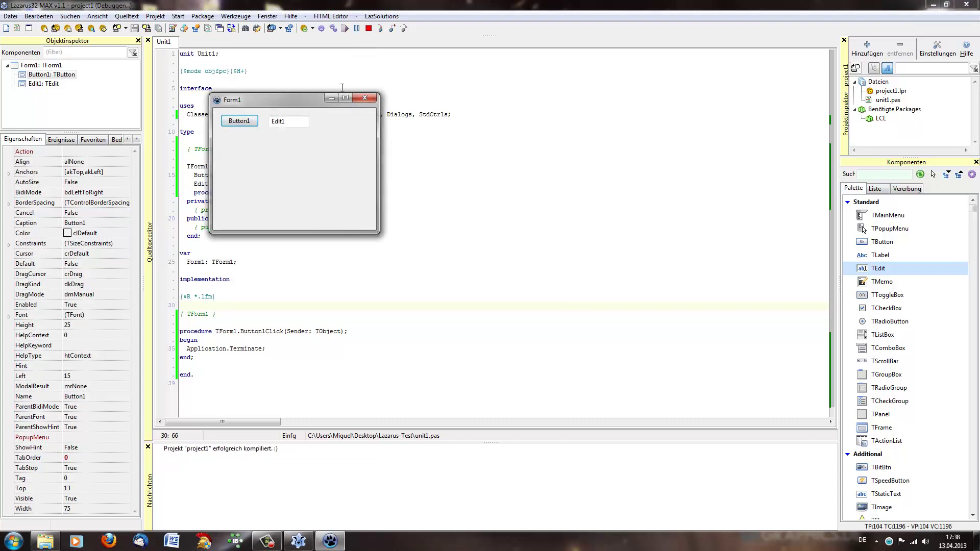
left_click(364, 97)
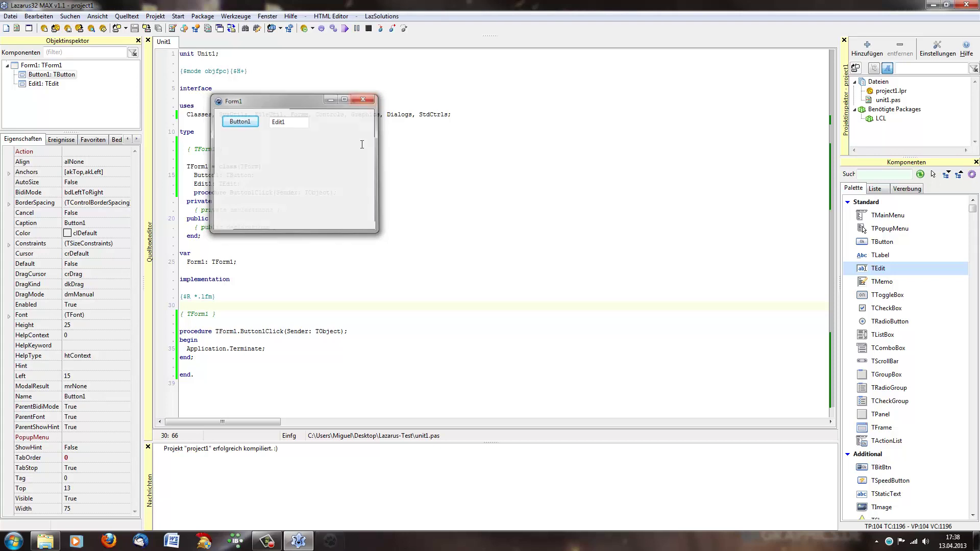
left_click(272, 348)
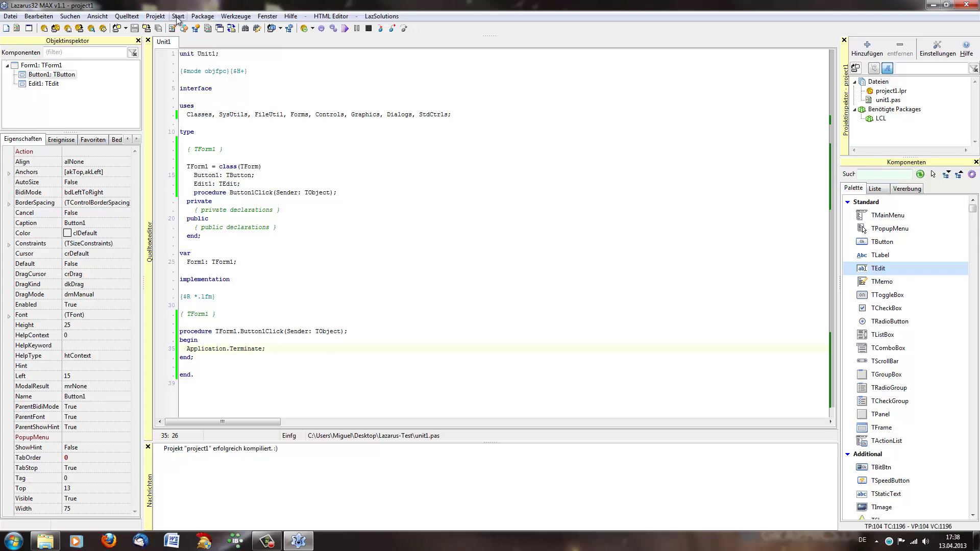
Check the project1.exe file in the Lazarus-Test folder, and minimize the folder window
left_click(45, 541)
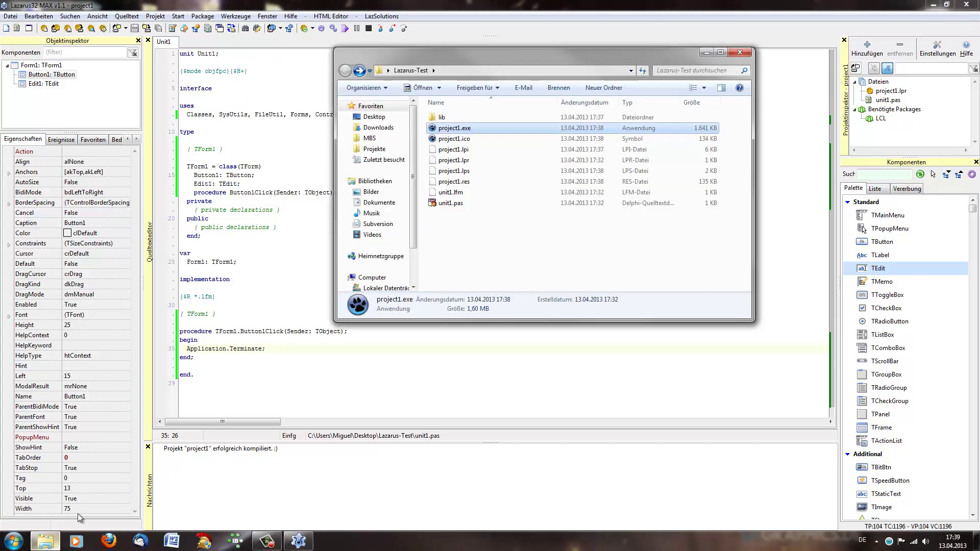
left_click(701, 53)
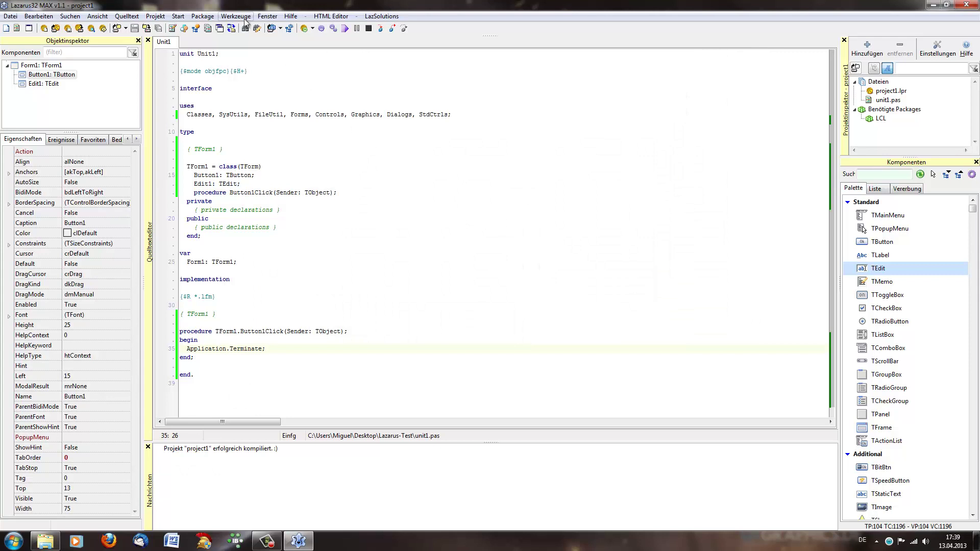
left_click(155, 17)
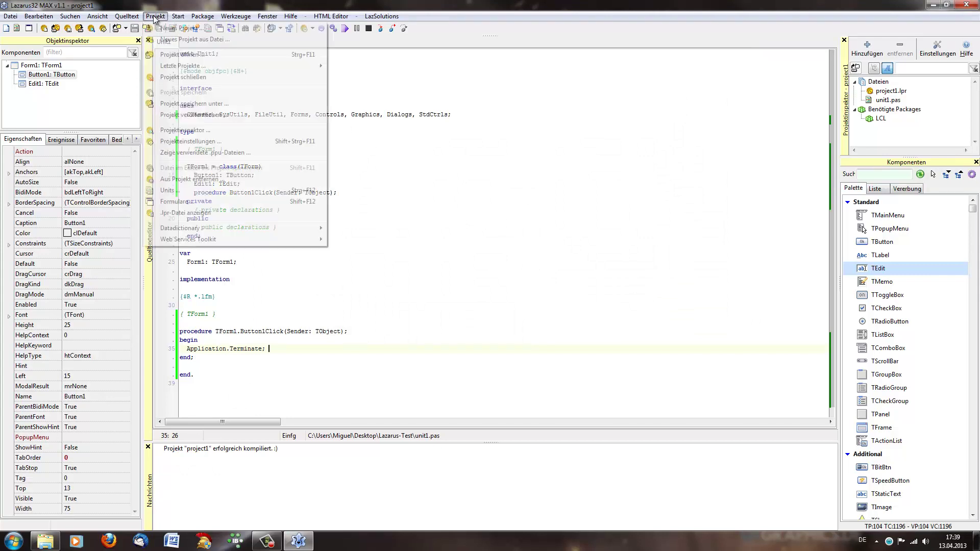
left_click(437, 132)
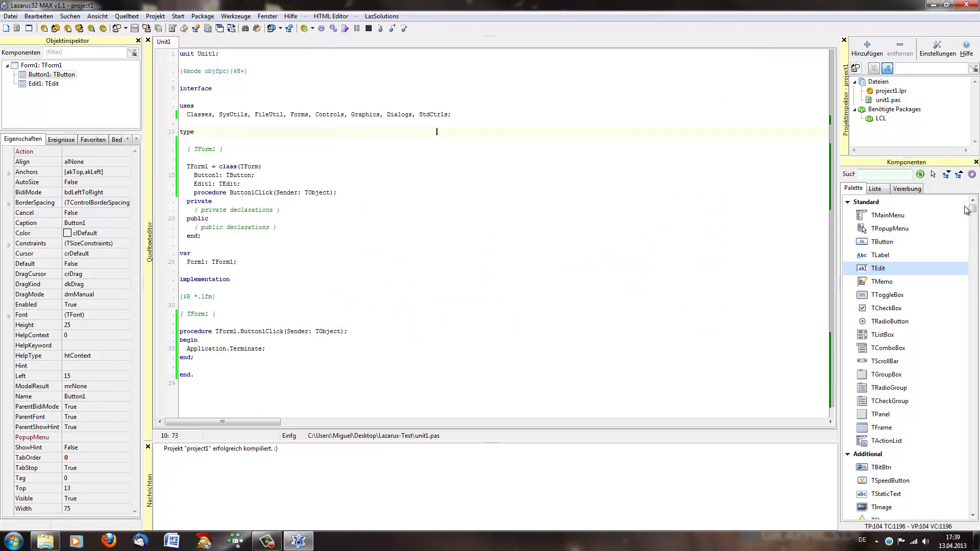
Browse the component palette from the SQLdb and LazReport groups down to the RichView, Graphics32 and ACS I/O groups
left_click_drag(972, 210, 974, 266)
scroll(974, 267, "down", 3)
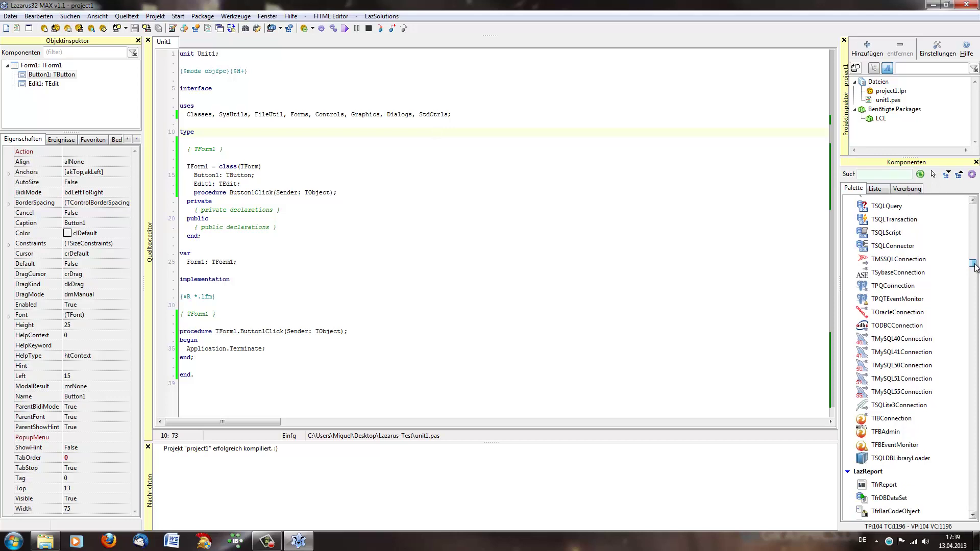
scroll(974, 266, "up", 2)
scroll(975, 267, "down", 1)
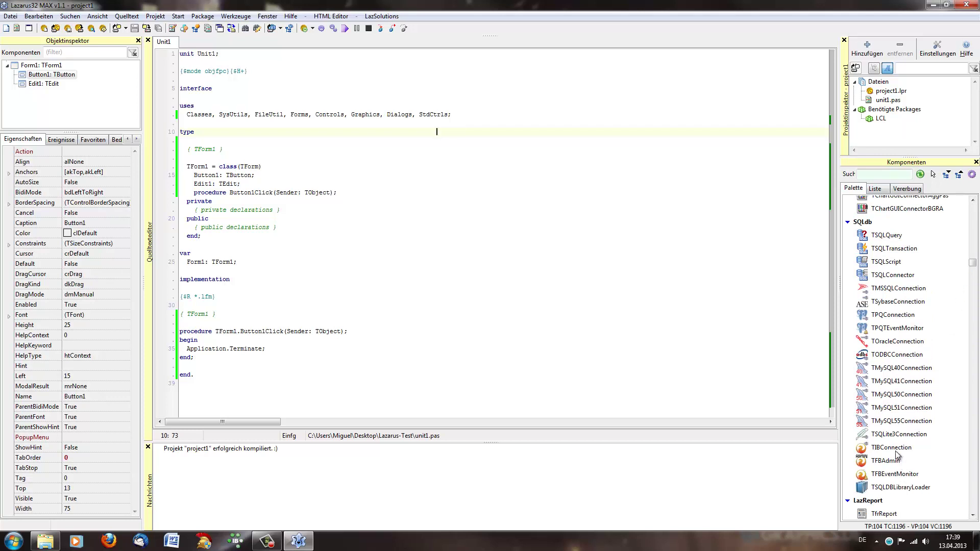
scroll(929, 398, "down", 3)
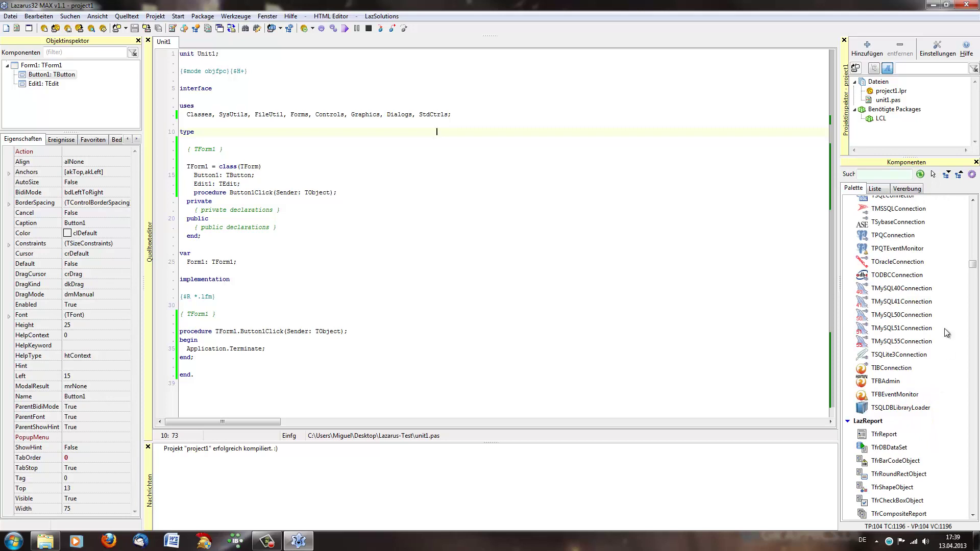
scroll(969, 269, "down", 3)
scroll(972, 268, "down", 3)
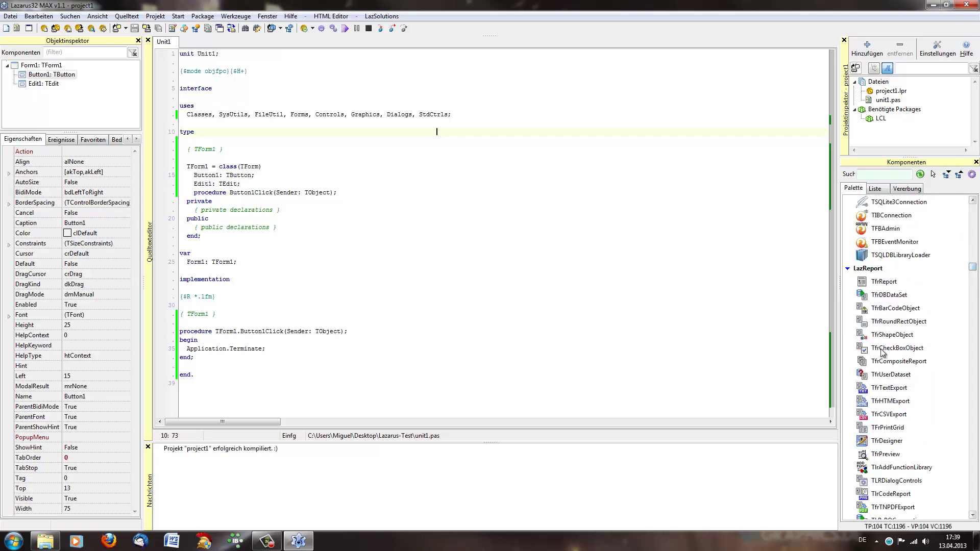
scroll(974, 278, "down", 3)
left_click_drag(973, 278, 972, 457)
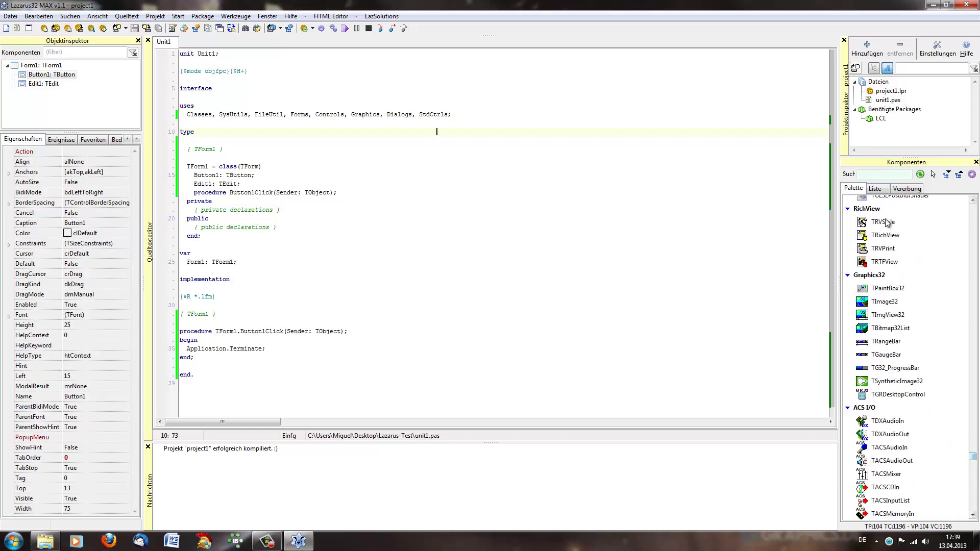
Filter the component palette for "bar" and place a TBarcodeQR on Form1 below Button1, at about Left 32, Top 88
left_click(885, 176)
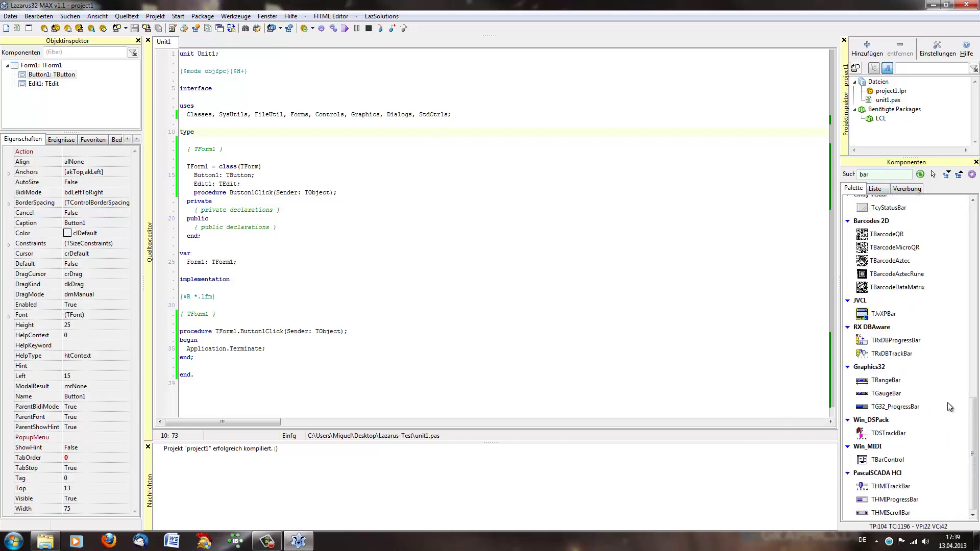
left_click_drag(975, 415, 975, 313)
scroll(889, 286, "down", 6)
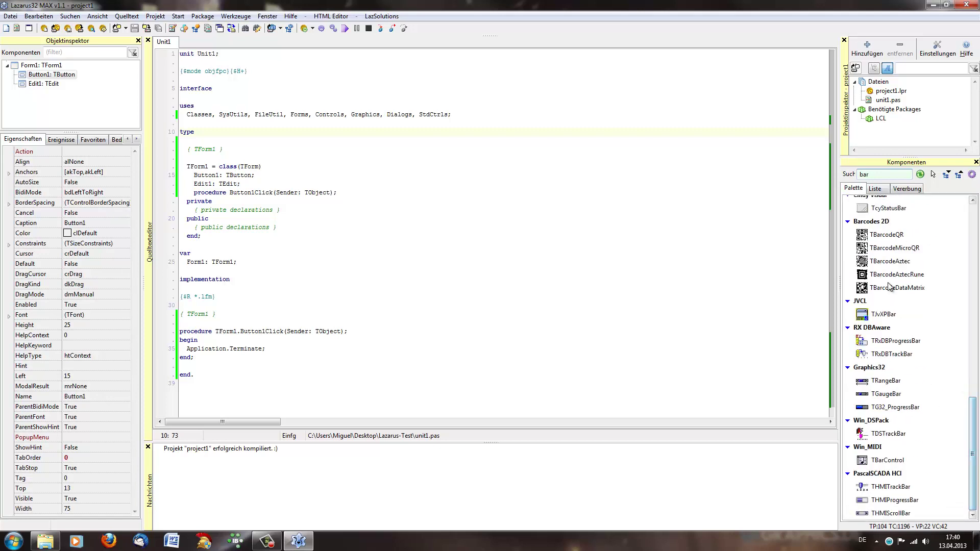
left_click(886, 235)
left_click(252, 141)
left_click_drag(270, 159, 248, 172)
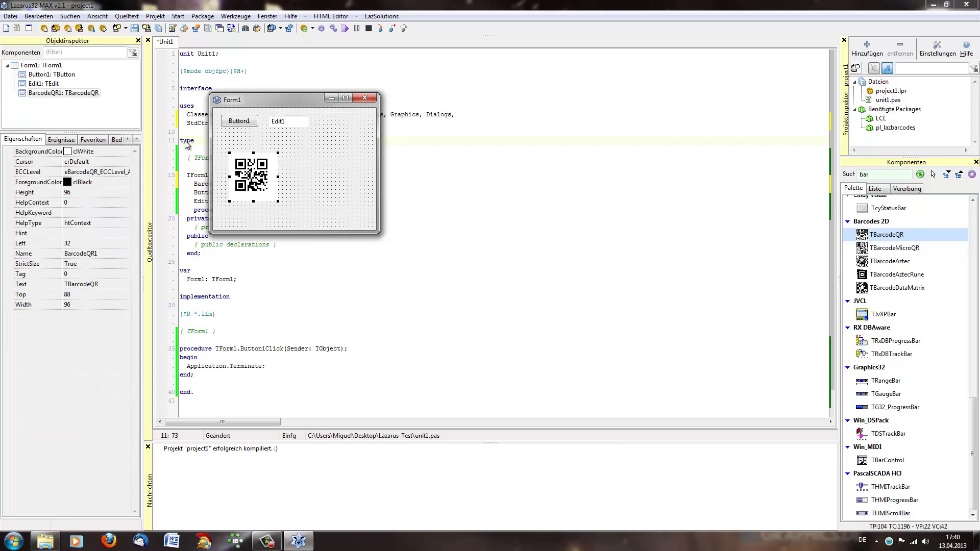
Replace the Application.Terminate statement in the Button1Click procedure with a reference to BarcodeQR1
double_click(237, 120)
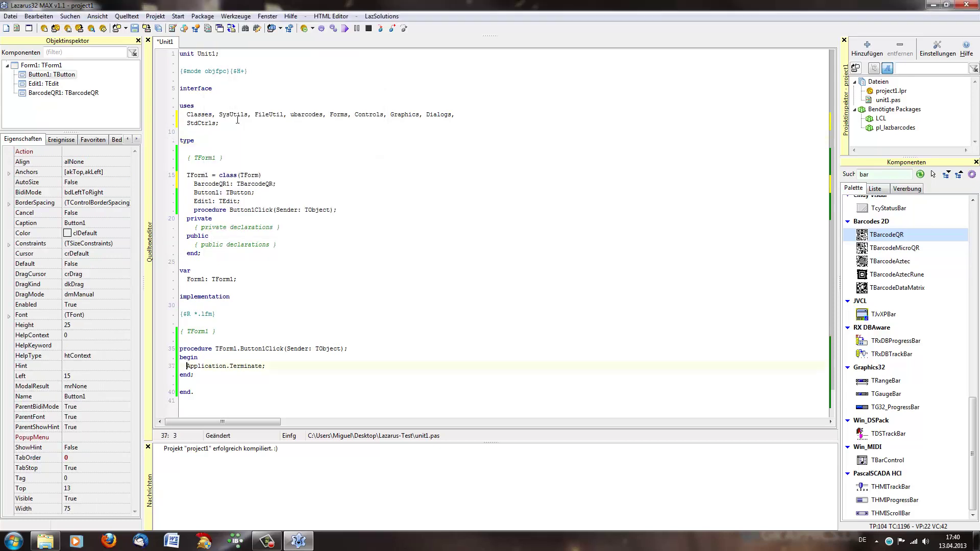
left_click_drag(281, 362, 187, 365)
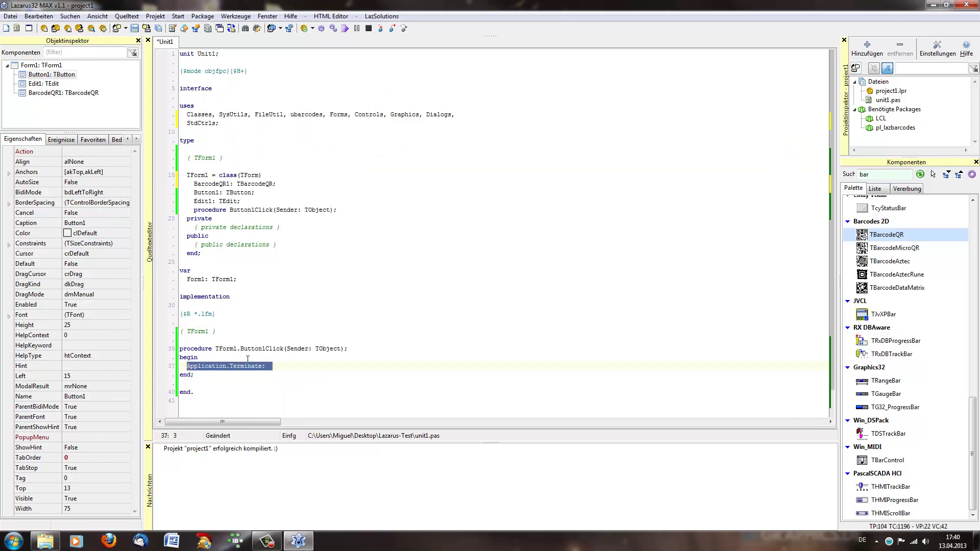
key("Delete")
type("q")
key("BackSpace")
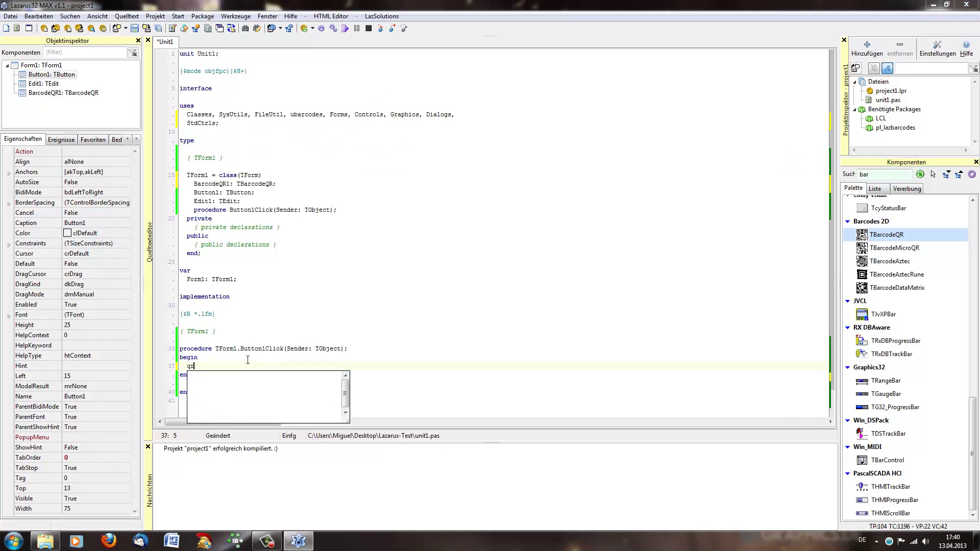
type("ba")
key("Return")
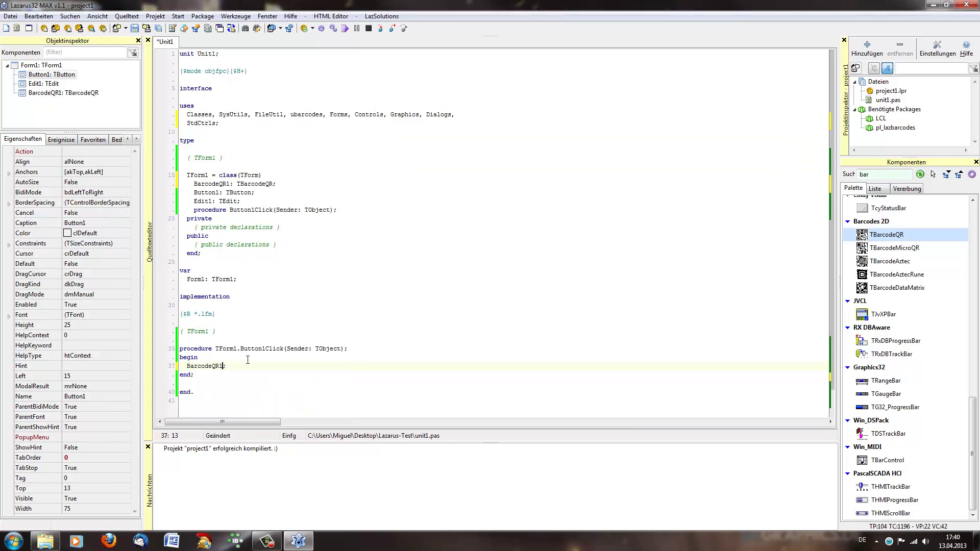
Complete the Button1Click statement as BarcodeQR1.Text:=Edit1.Text; after checking the barcode's properties on the form
type(".v")
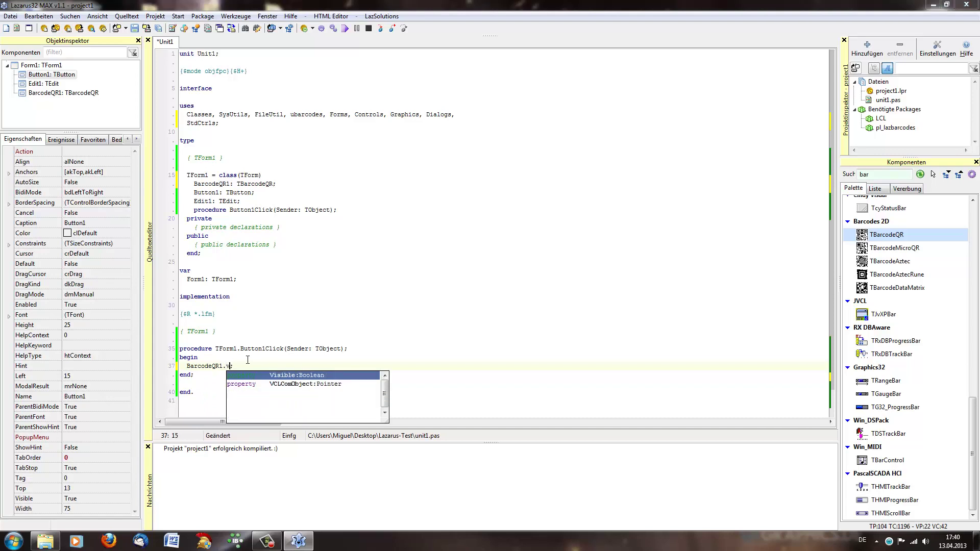
key("Escape")
key("F12")
left_click(242, 194)
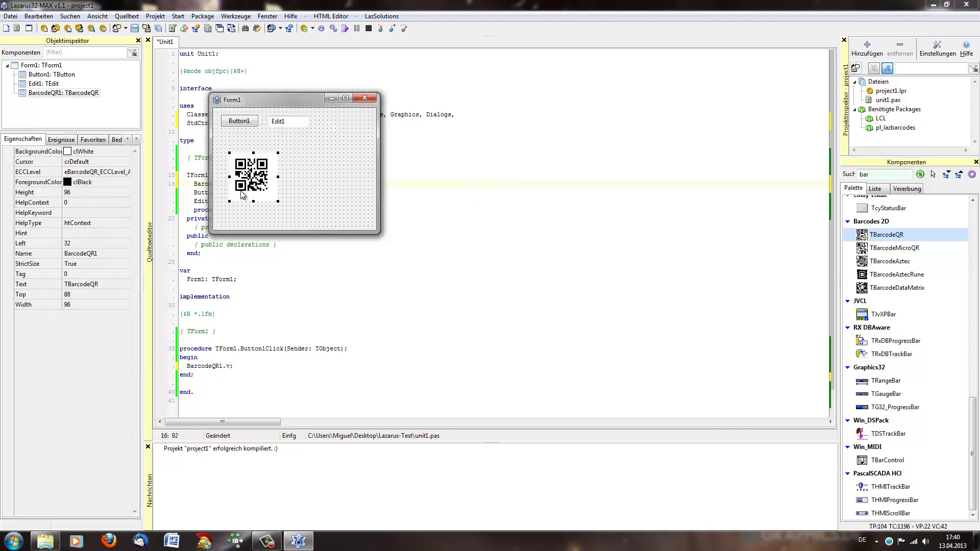
key("F12")
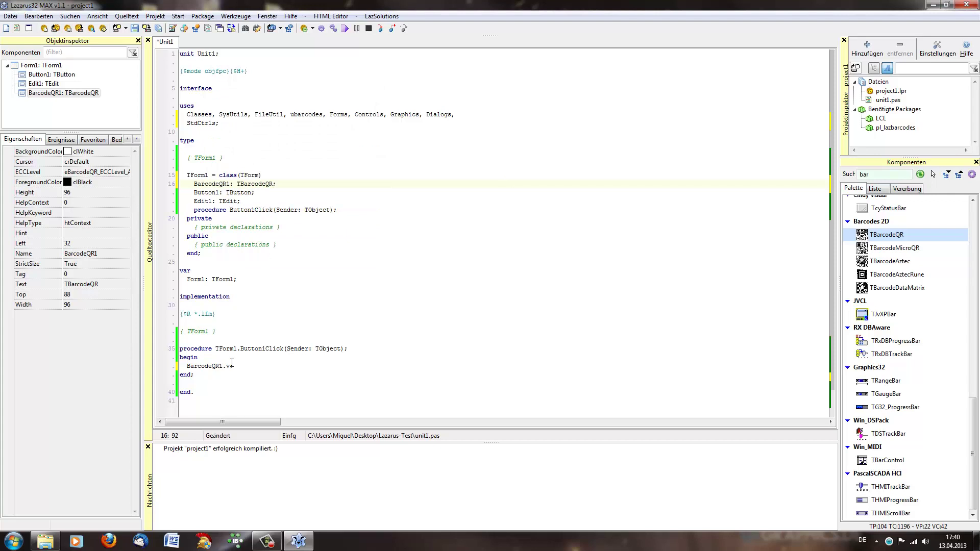
type(".Text:=ed")
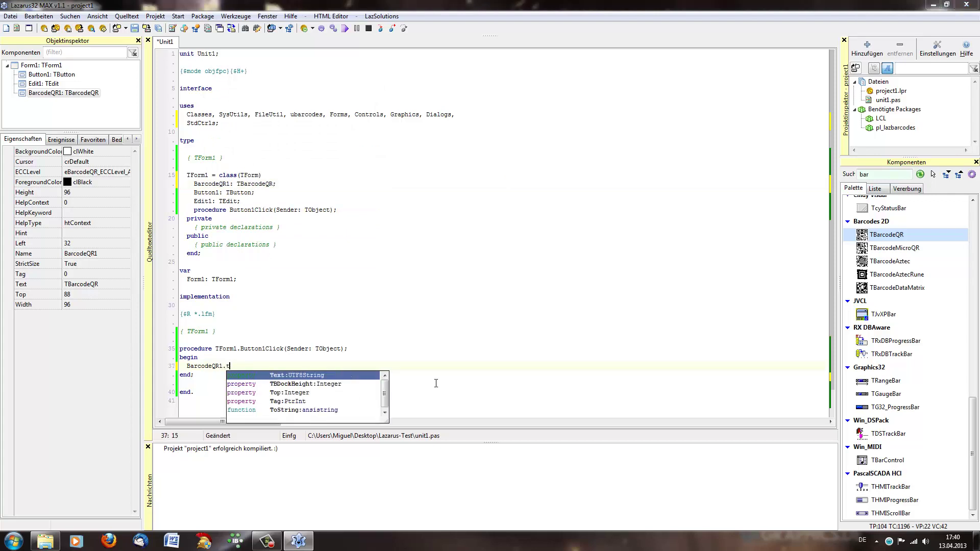
type("t.;")
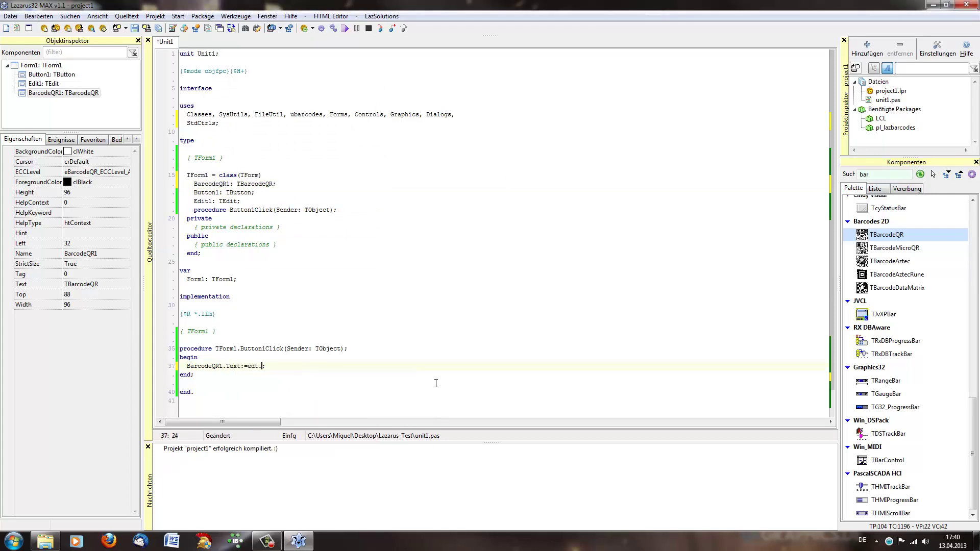
key("ctrl+space")
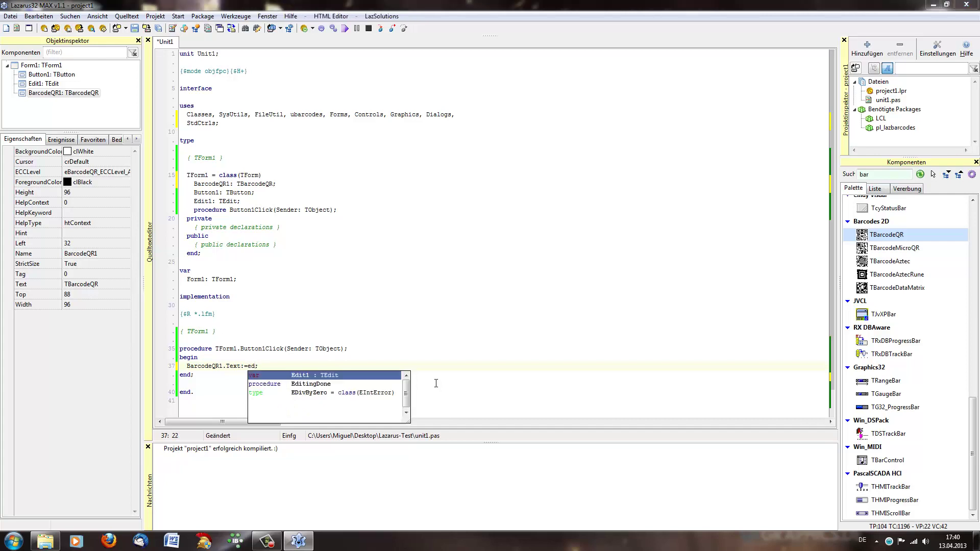
key("Return")
type(".Te")
key("Return")
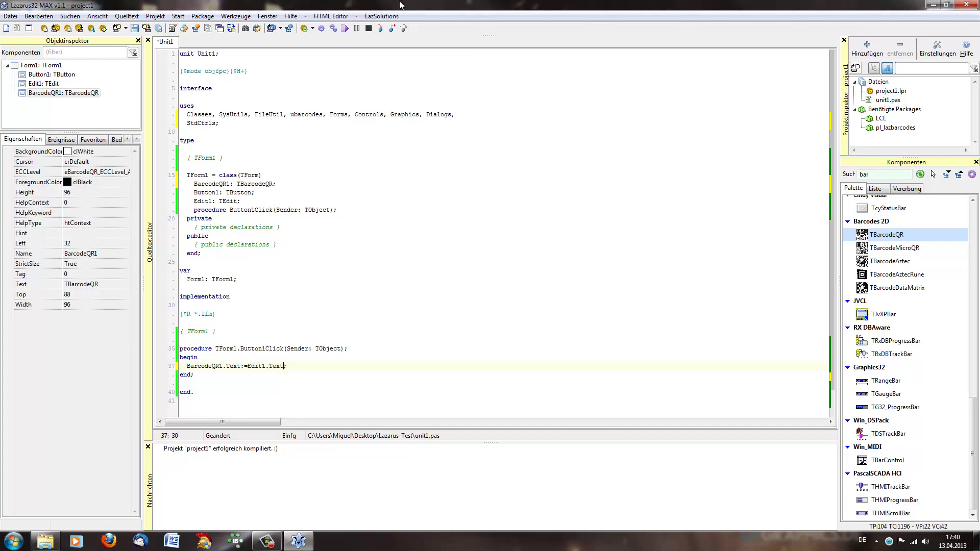
Run the project, generate QR codes from the default text and from "gopjdfhfhdh", and close the form
left_click(345, 28)
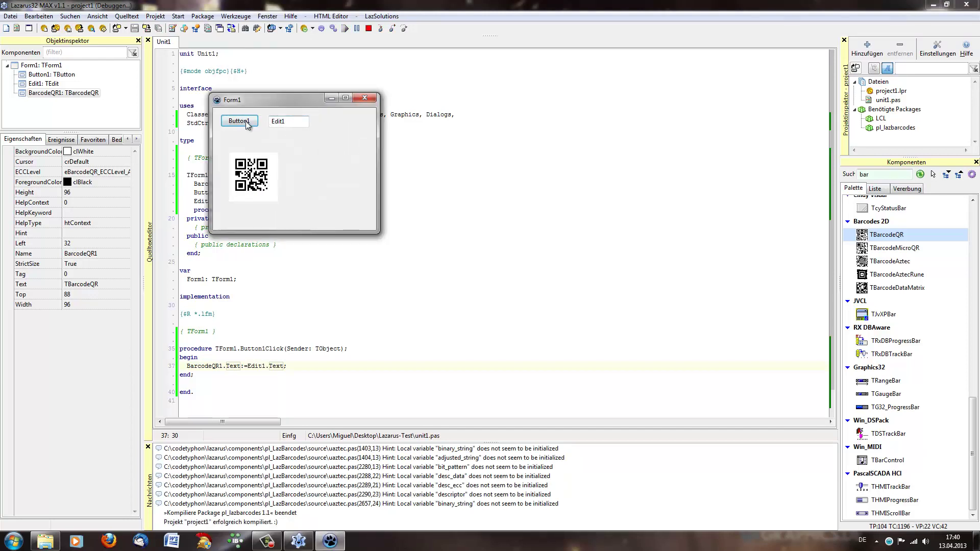
left_click(247, 124)
key("Tab")
type("sffdioigheiop")
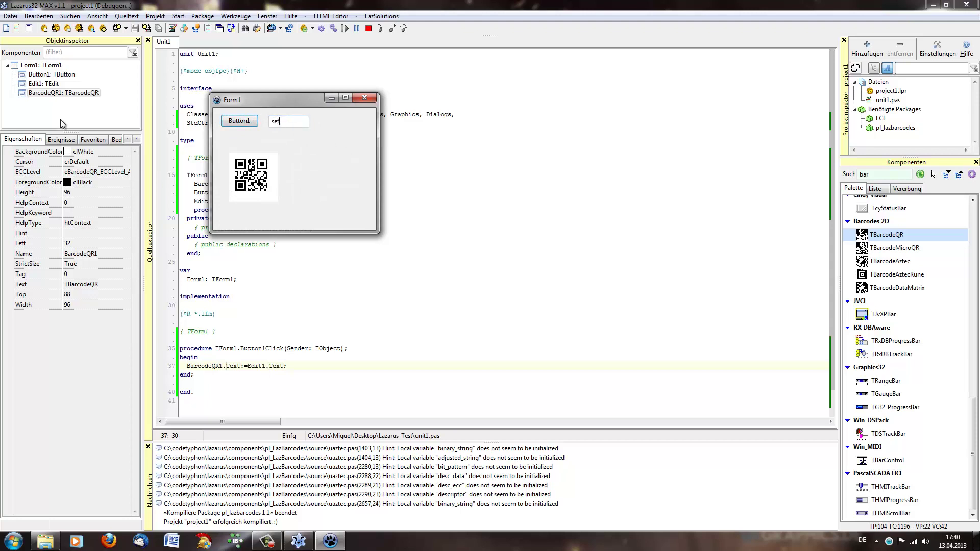
type("gopjdfhfhdh")
left_click(234, 123)
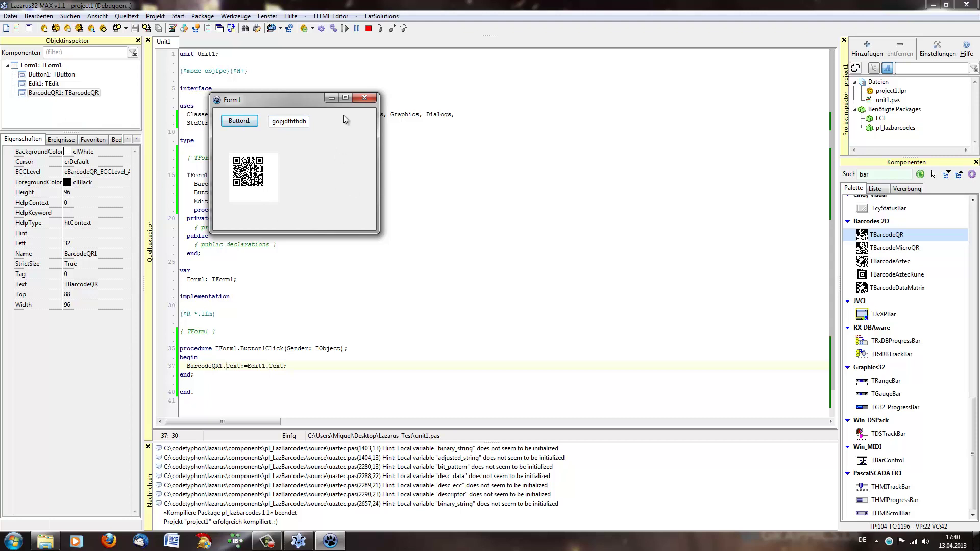
left_click(365, 97)
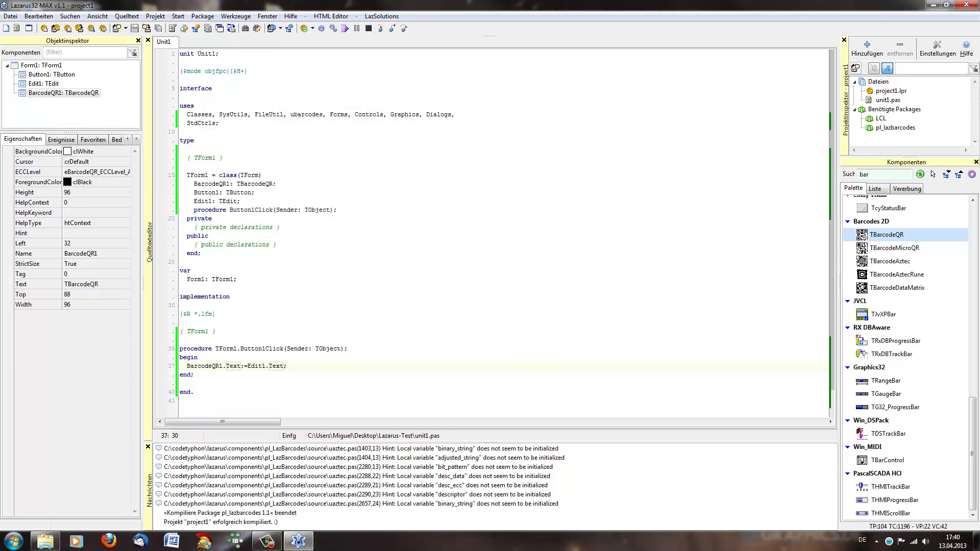
Clear the component palette's search filter and view the list of build modes
left_click_drag(972, 429, 972, 235)
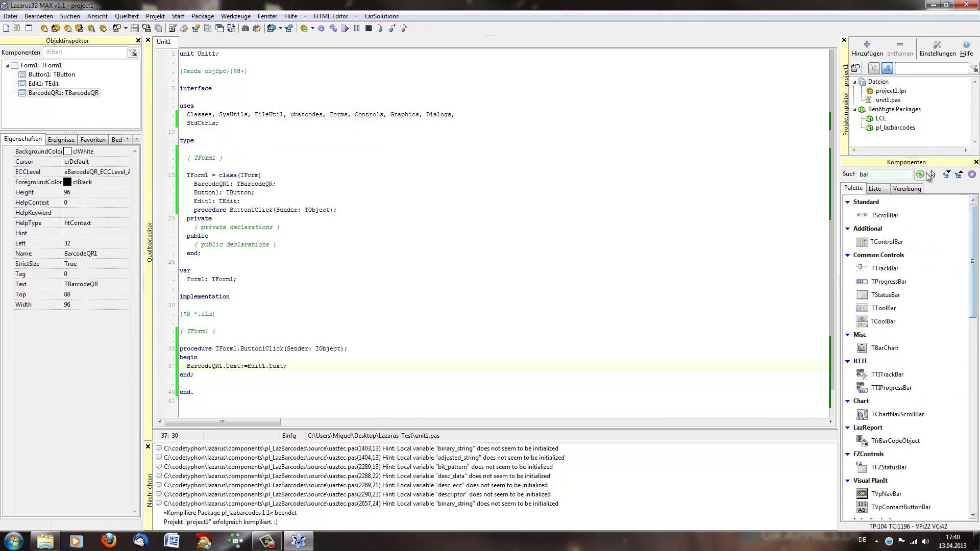
left_click(557, 167)
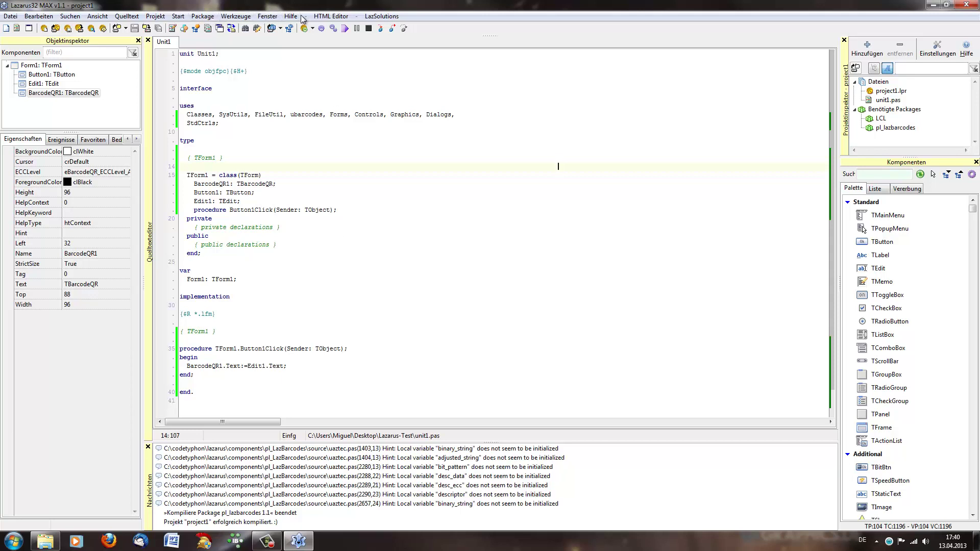
left_click(312, 28)
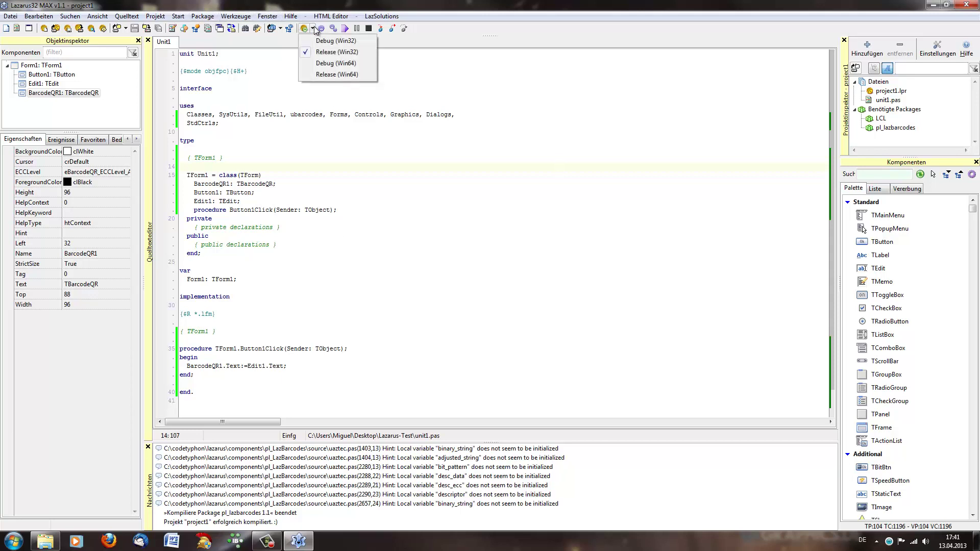
left_click(423, 72)
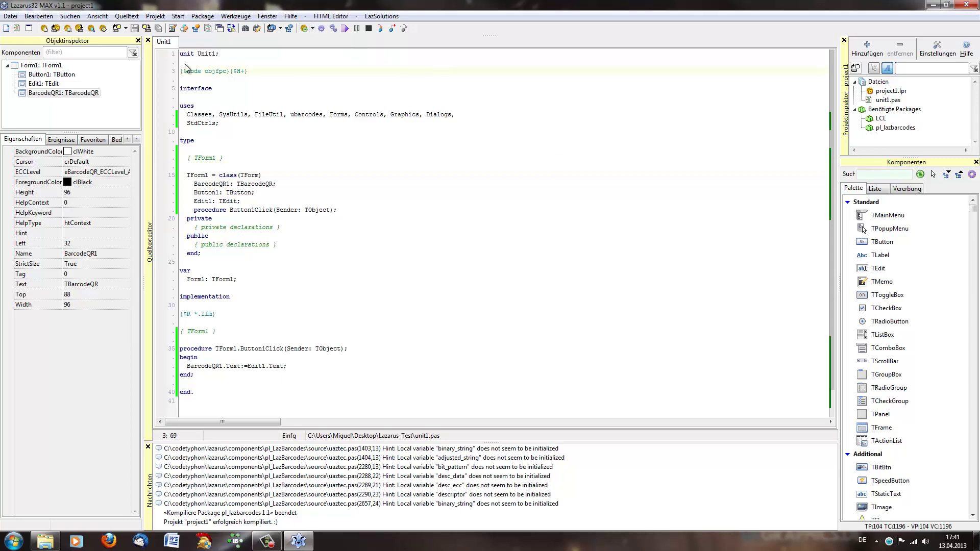
Open the project source file project1.lpr and examine the statements in its main begin-end block
left_click(125, 17)
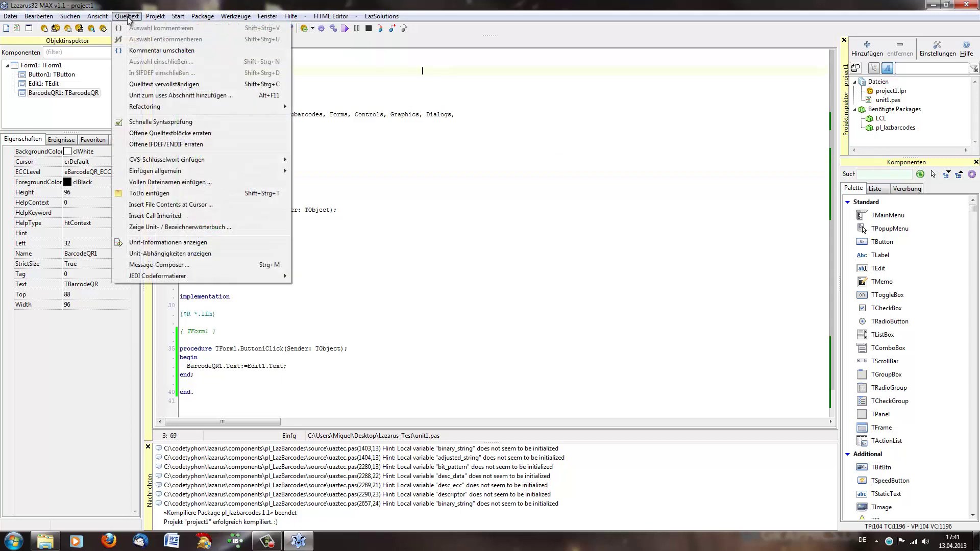
mouse_move(153, 19)
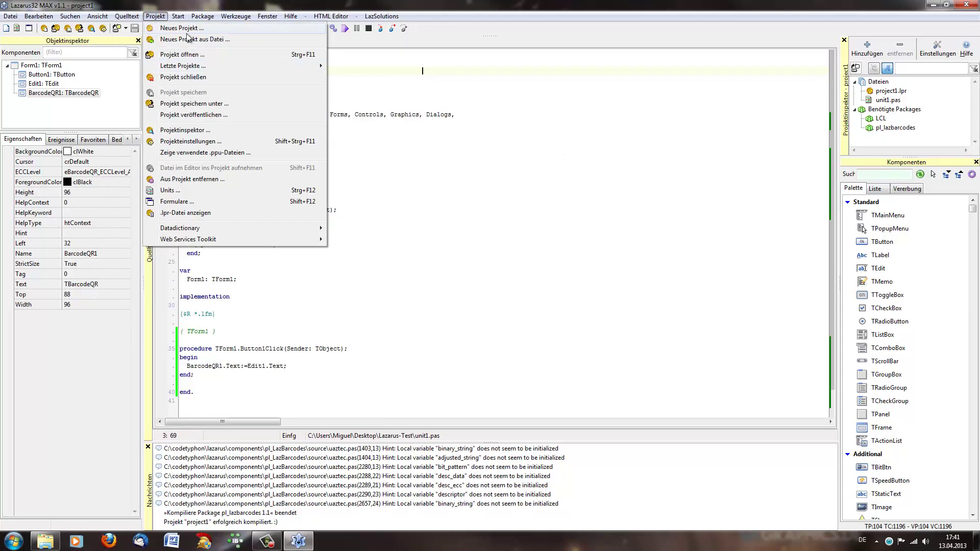
left_click(245, 213)
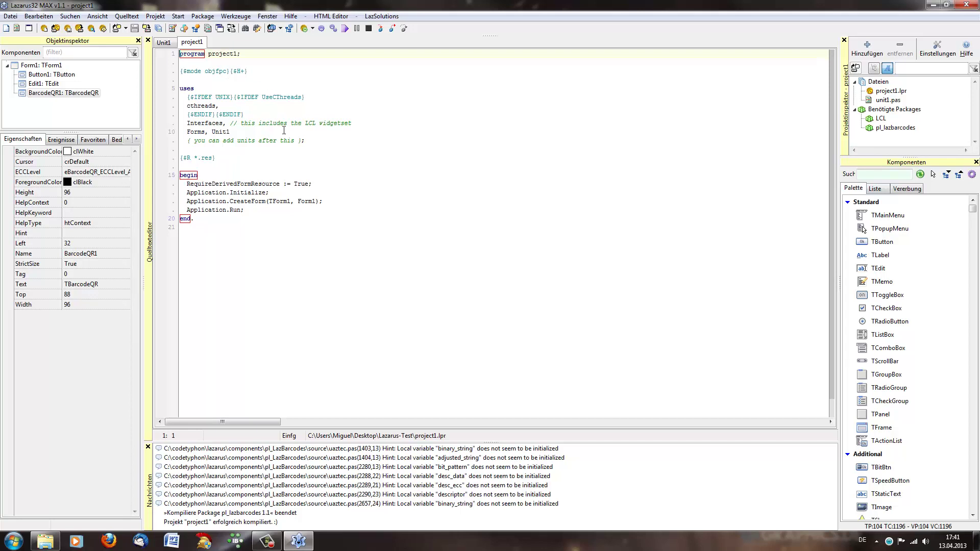
right_click(880, 90)
left_click(914, 99)
left_click_drag(250, 210, 151, 193)
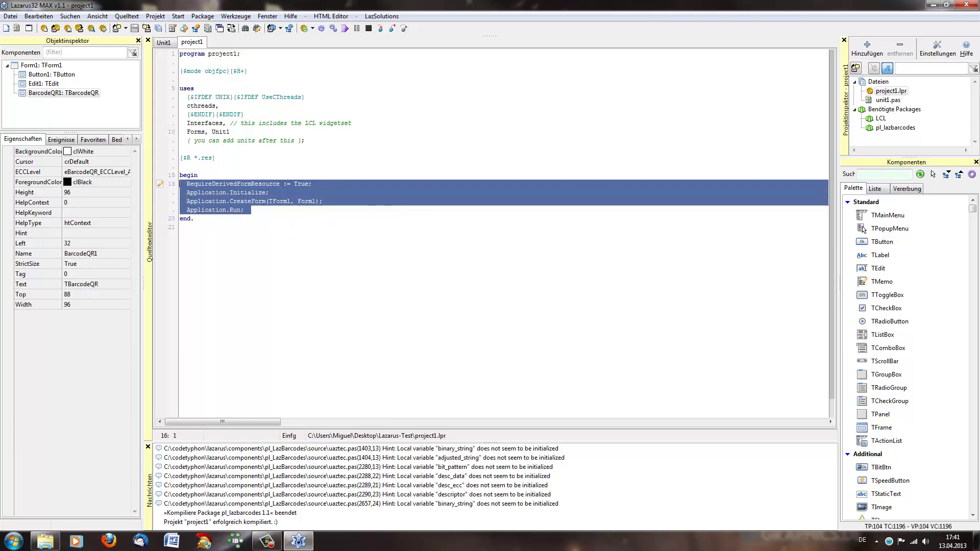
left_click(283, 201)
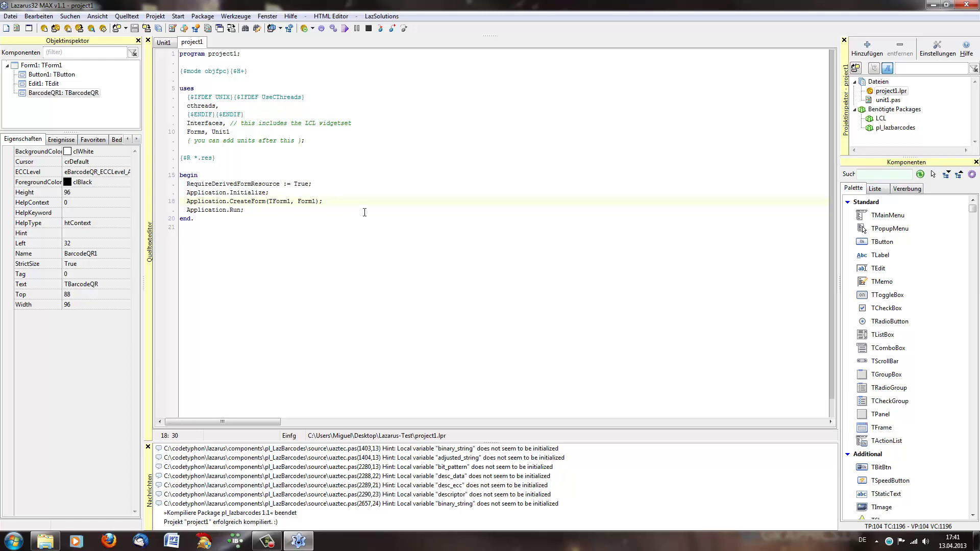
Close the project1.lpr source page and exit the IDE
right_click(189, 45)
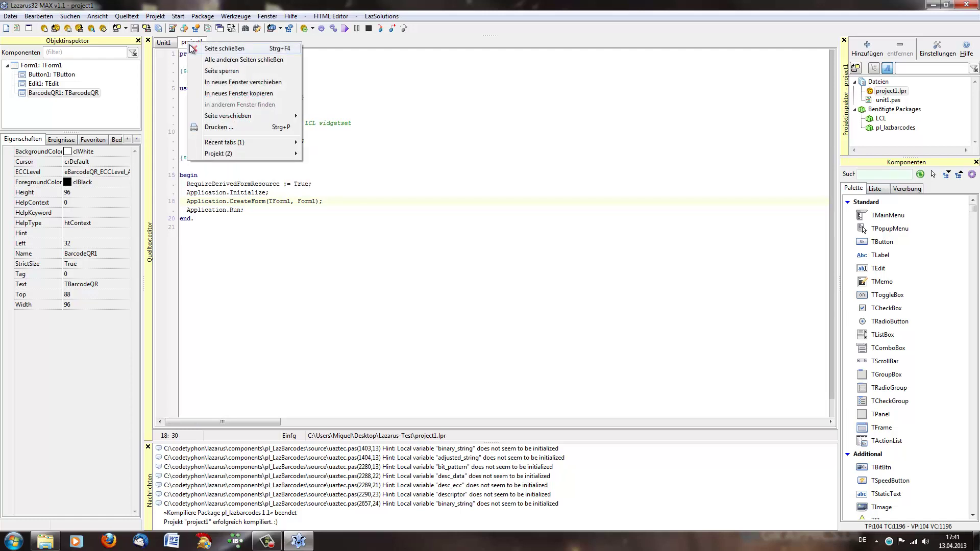
left_click(194, 50)
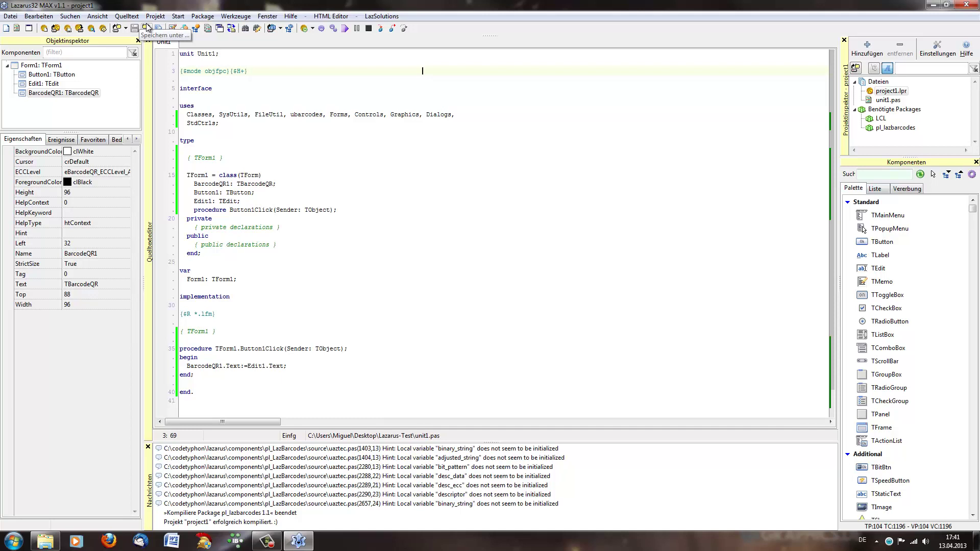
left_click(43, 65)
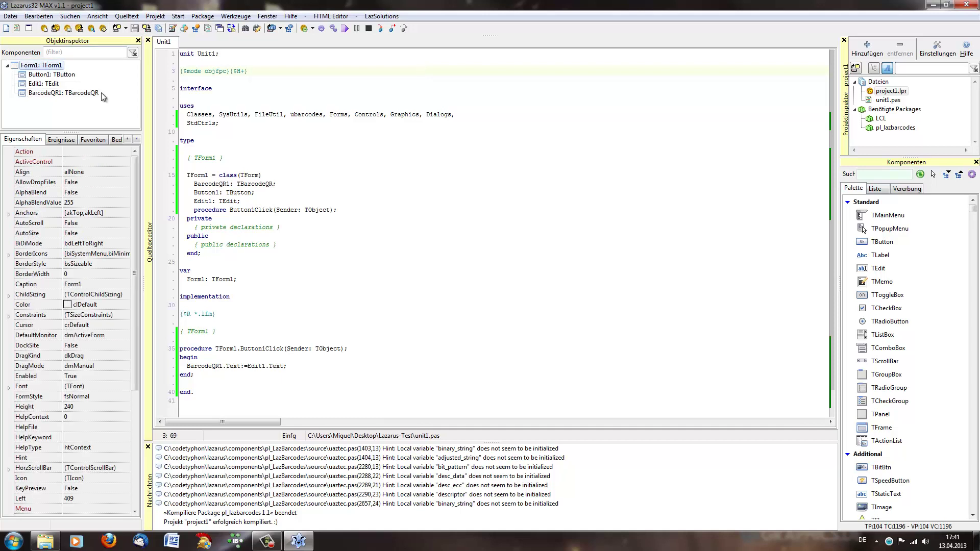
left_click(962, 6)
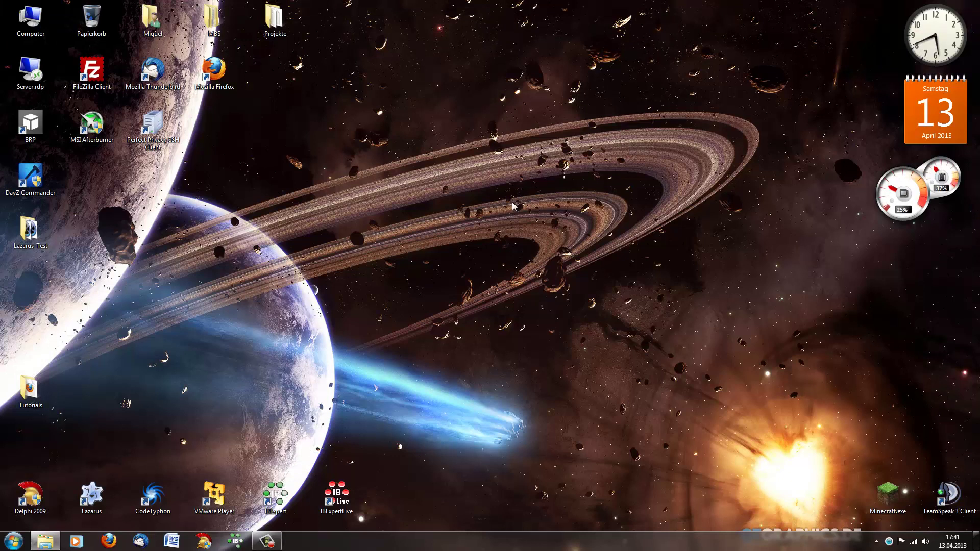